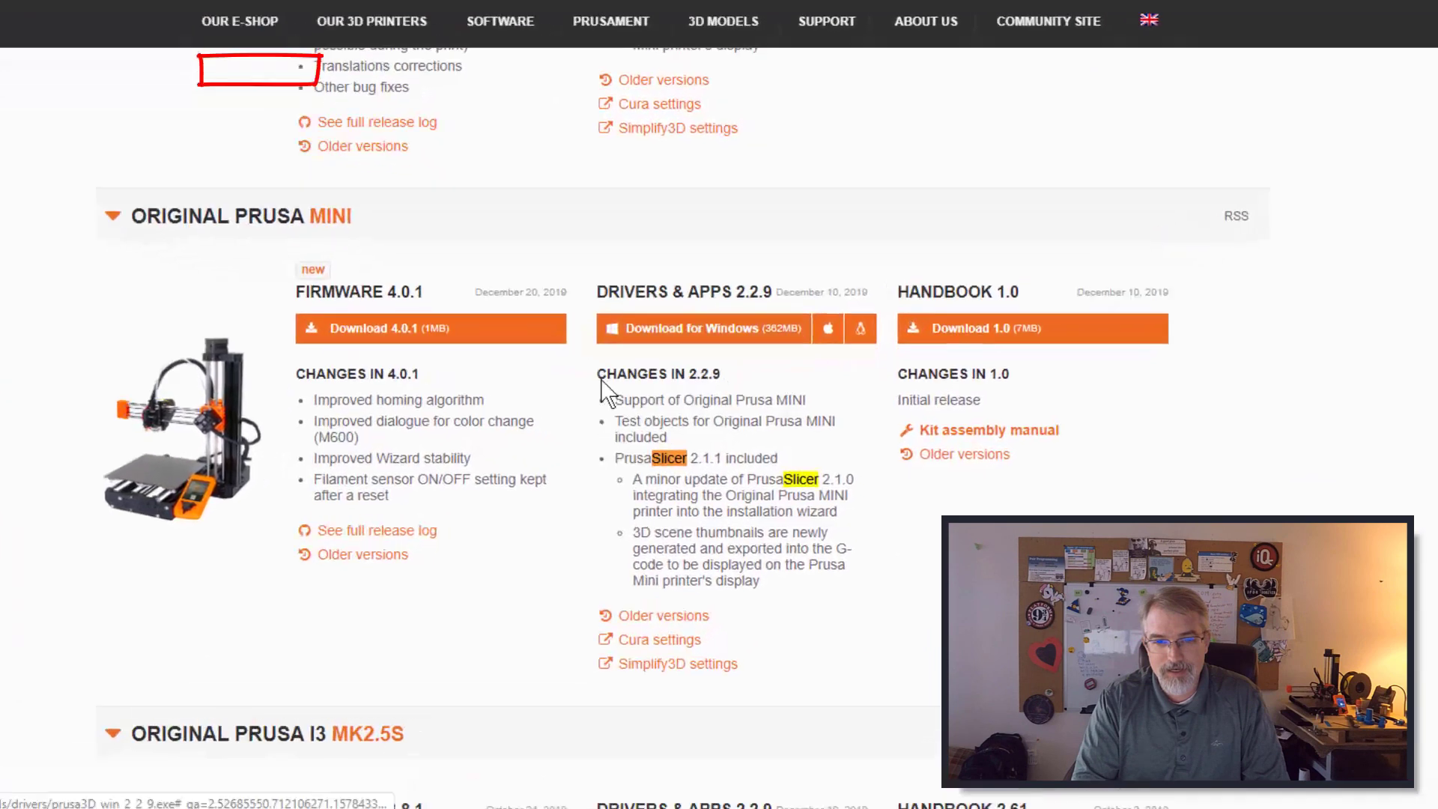
# Highlight the note that Drivers & Apps 2.2.9 for the Original Prusa MINI includes PrusaSlicer 2.1.1.
pyautogui.moveTo(588, 354); pyautogui.dragTo(688, 454)
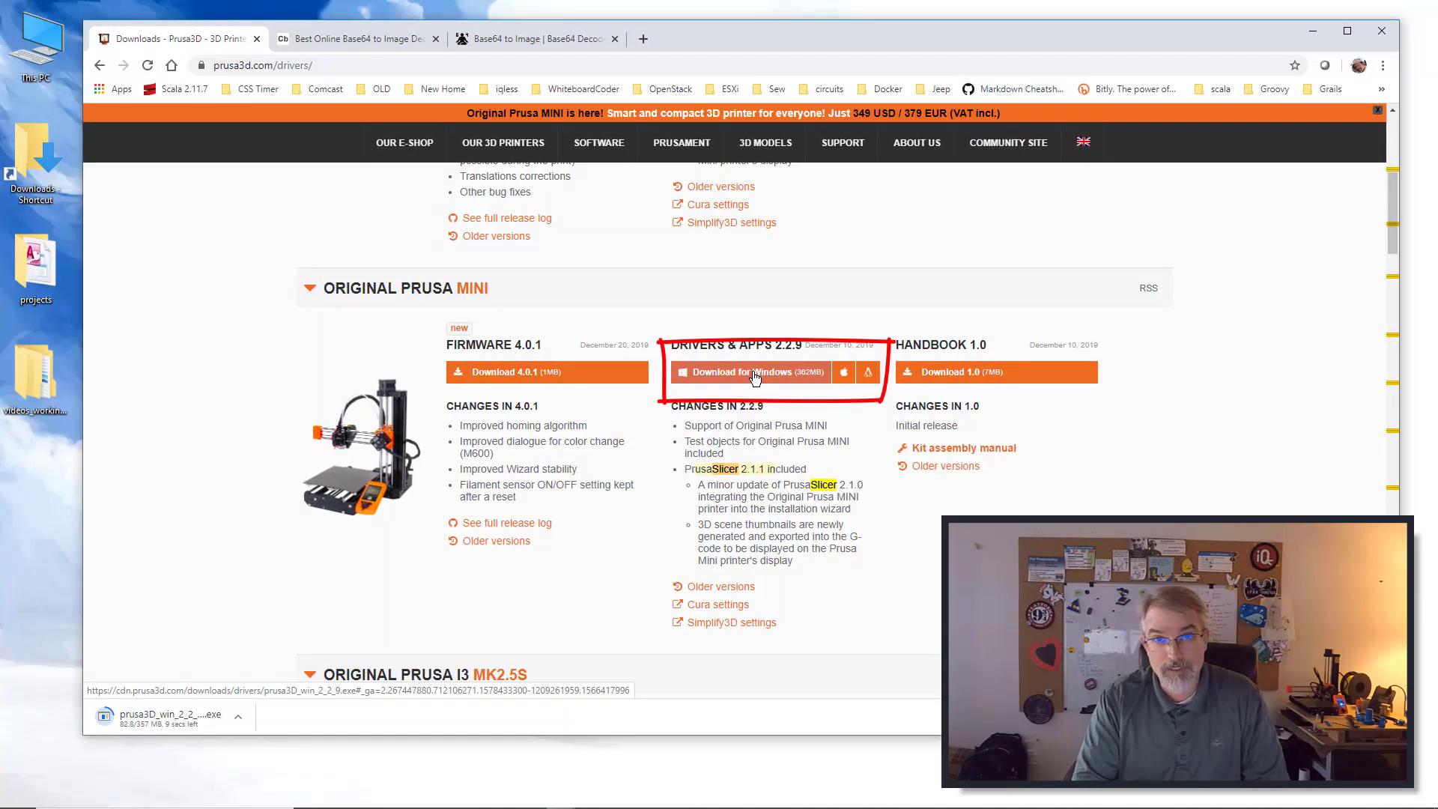
# Install PrusaSlicer in English with the default components, a desktop shortcut and the printer drivers.
pyautogui.click(169, 718)
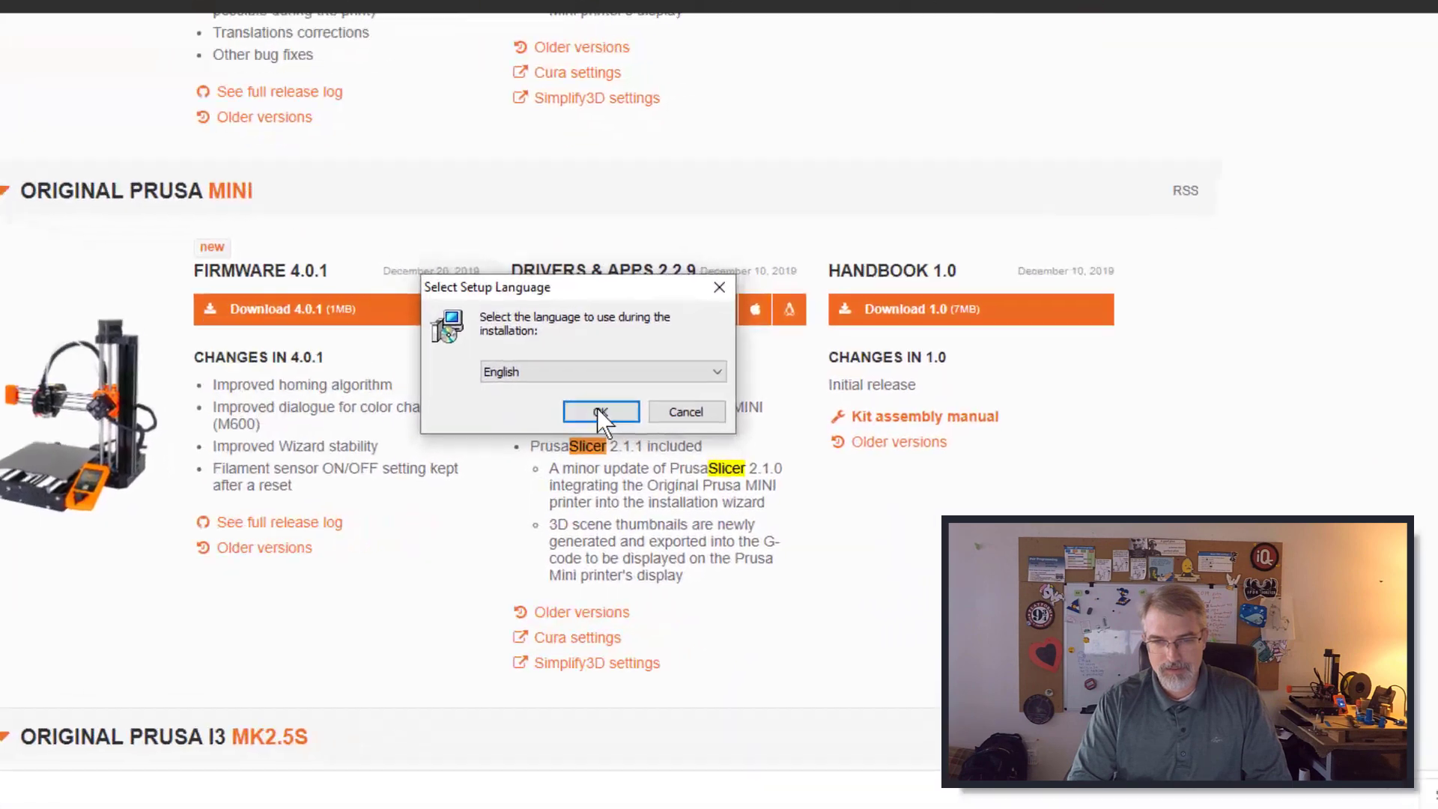
pyautogui.click(549, 399)
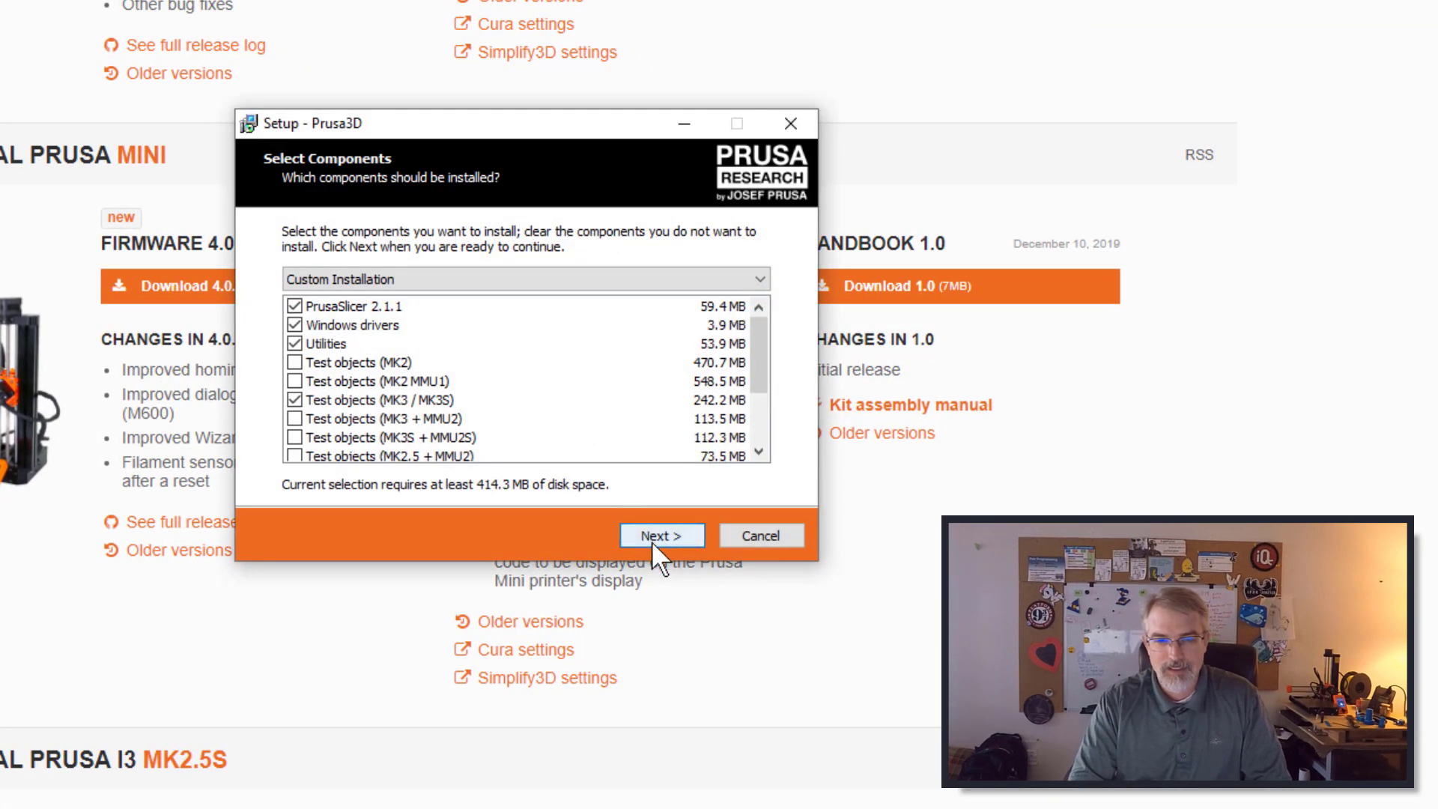
pyautogui.click(654, 536)
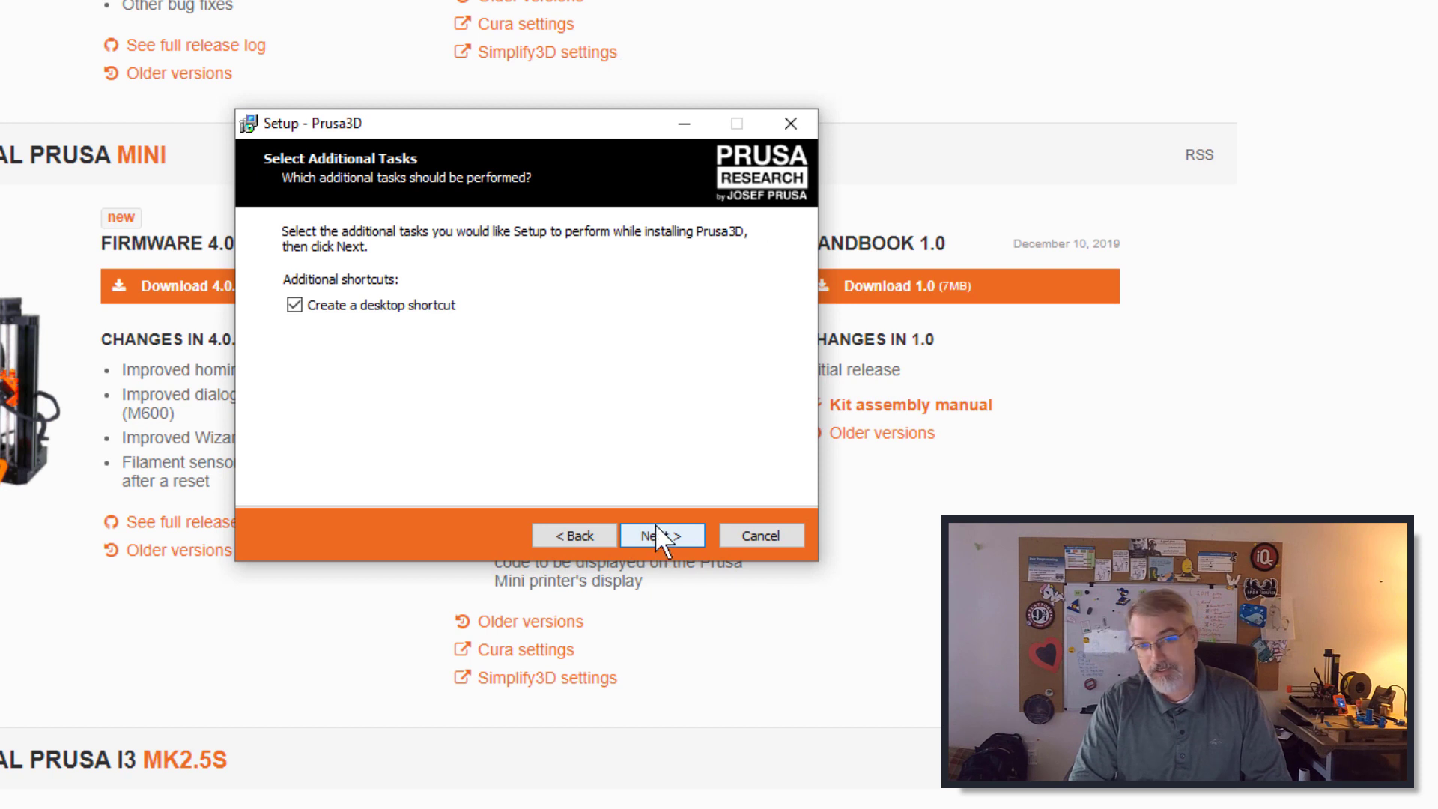
pyautogui.click(656, 525)
pyautogui.click(656, 526)
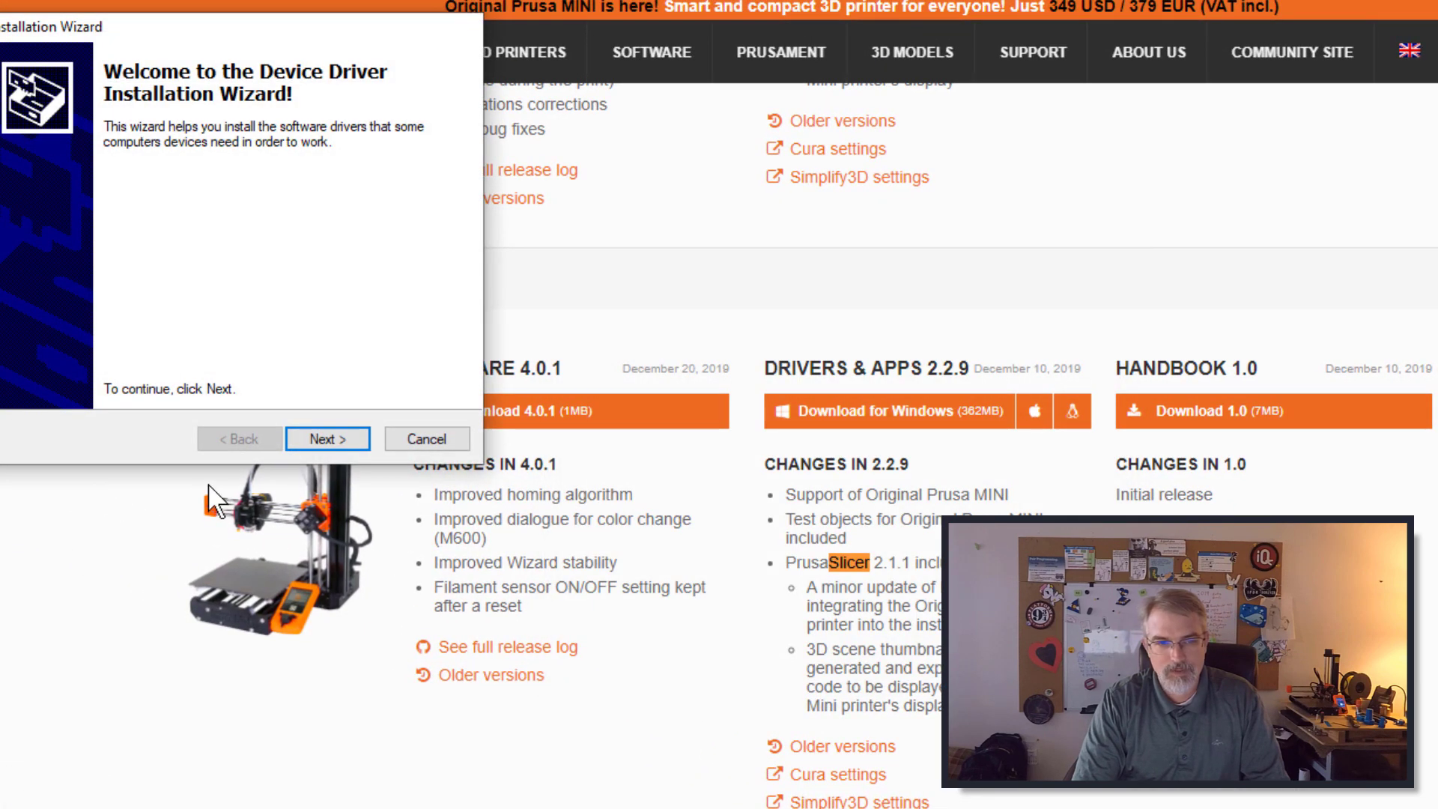
pyautogui.click(347, 440)
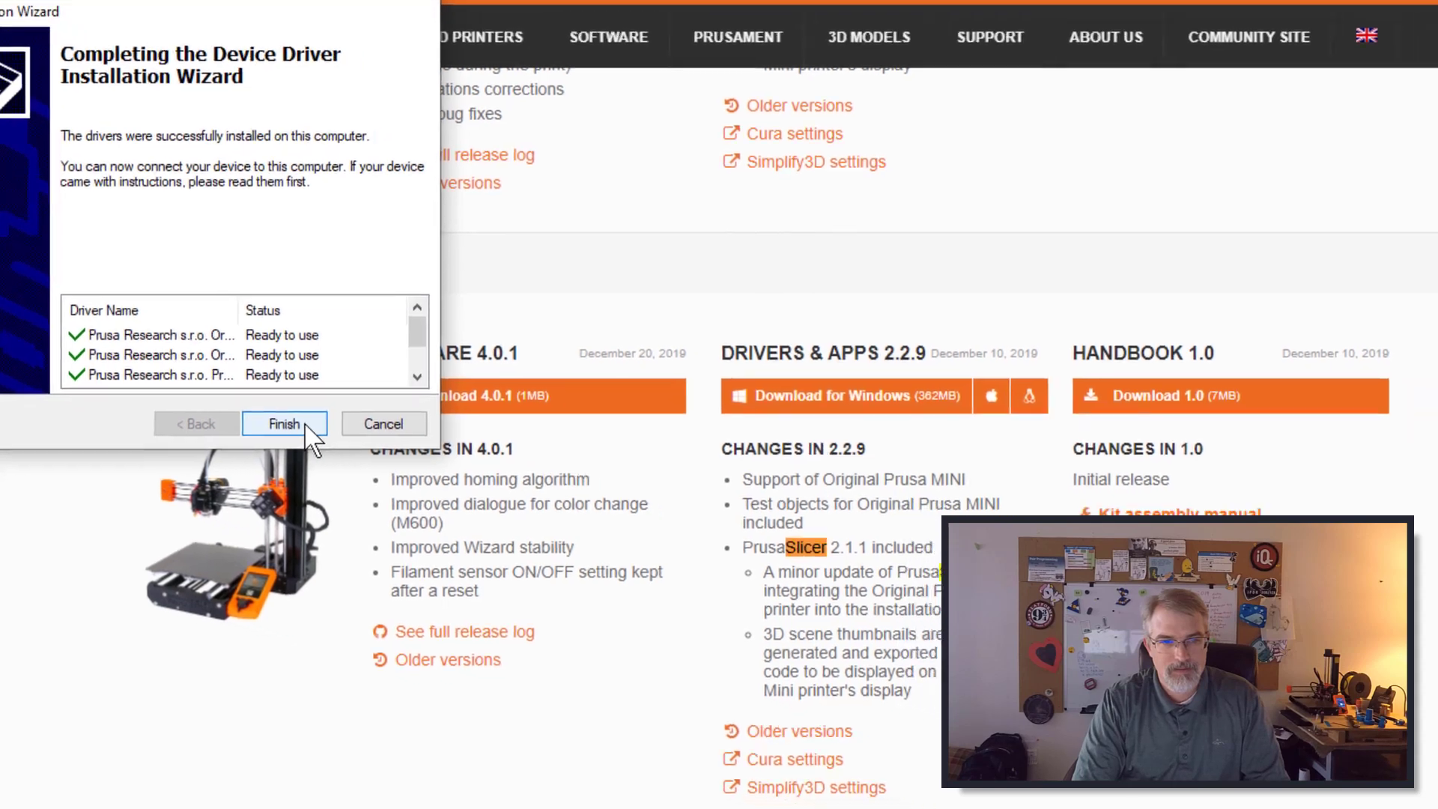
pyautogui.click(327, 439)
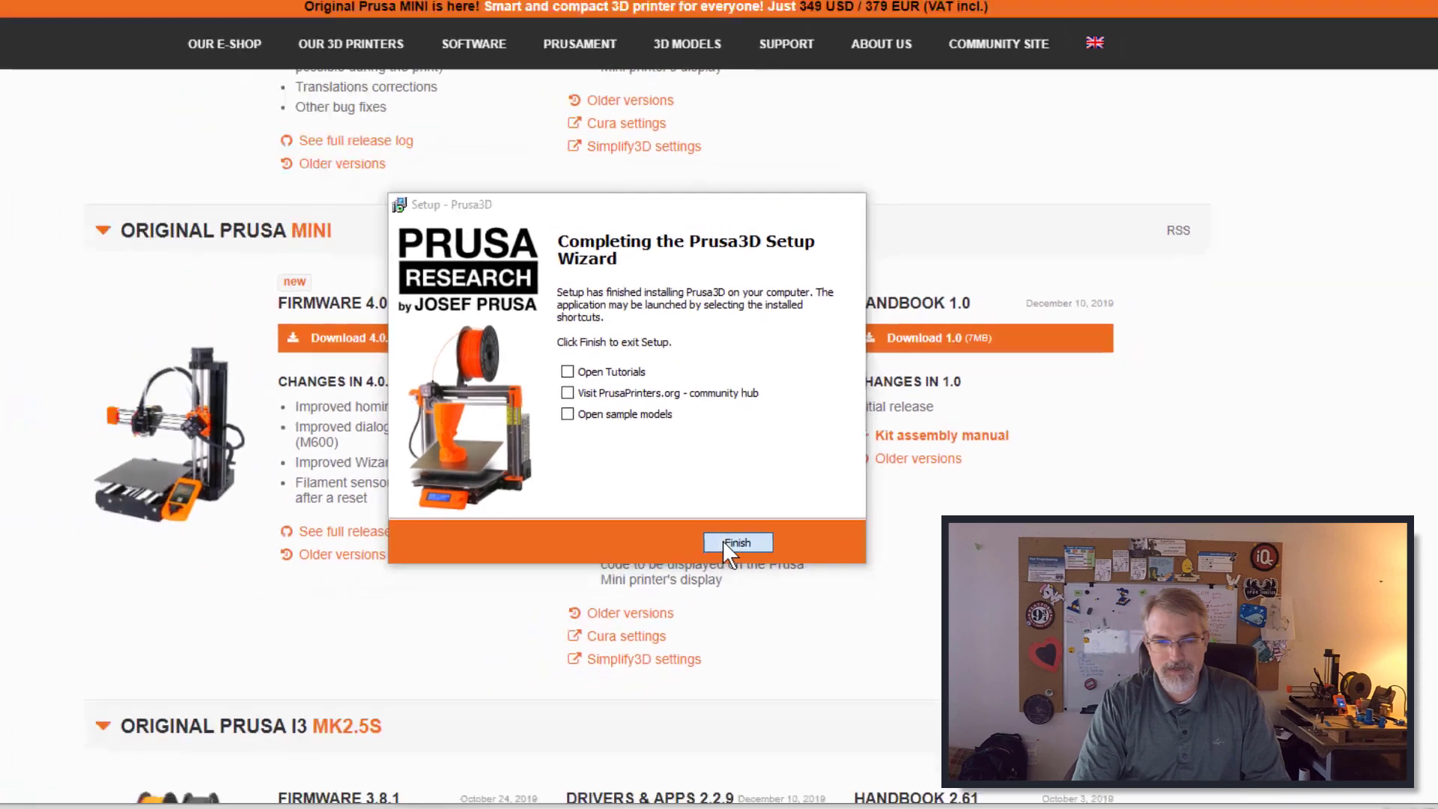
# Close setup, launch PrusaSlicer and add the Original Prusa i3 MK3 with a 0.4 mm nozzle.
pyautogui.click(653, 554)
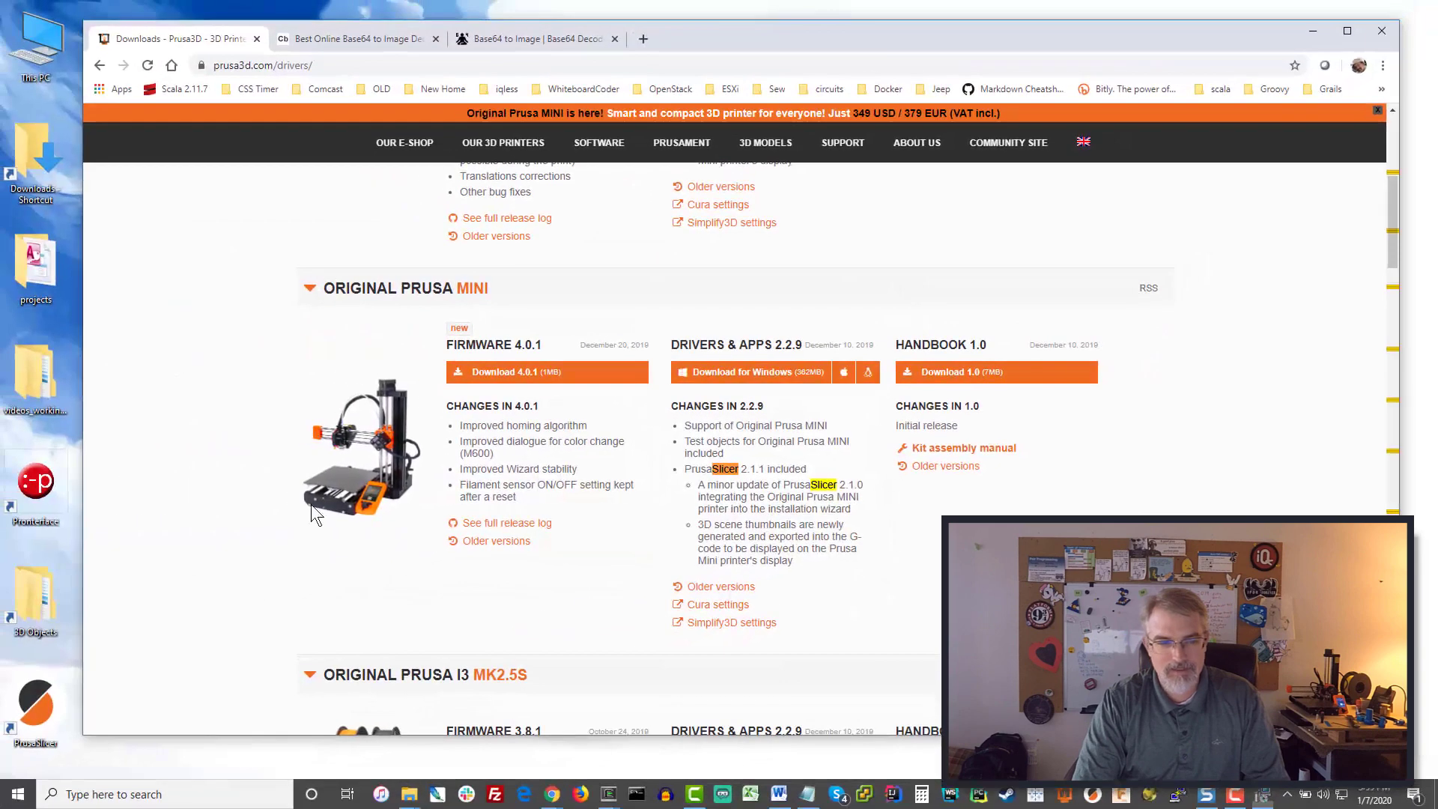
pyautogui.doubleClick(30, 707)
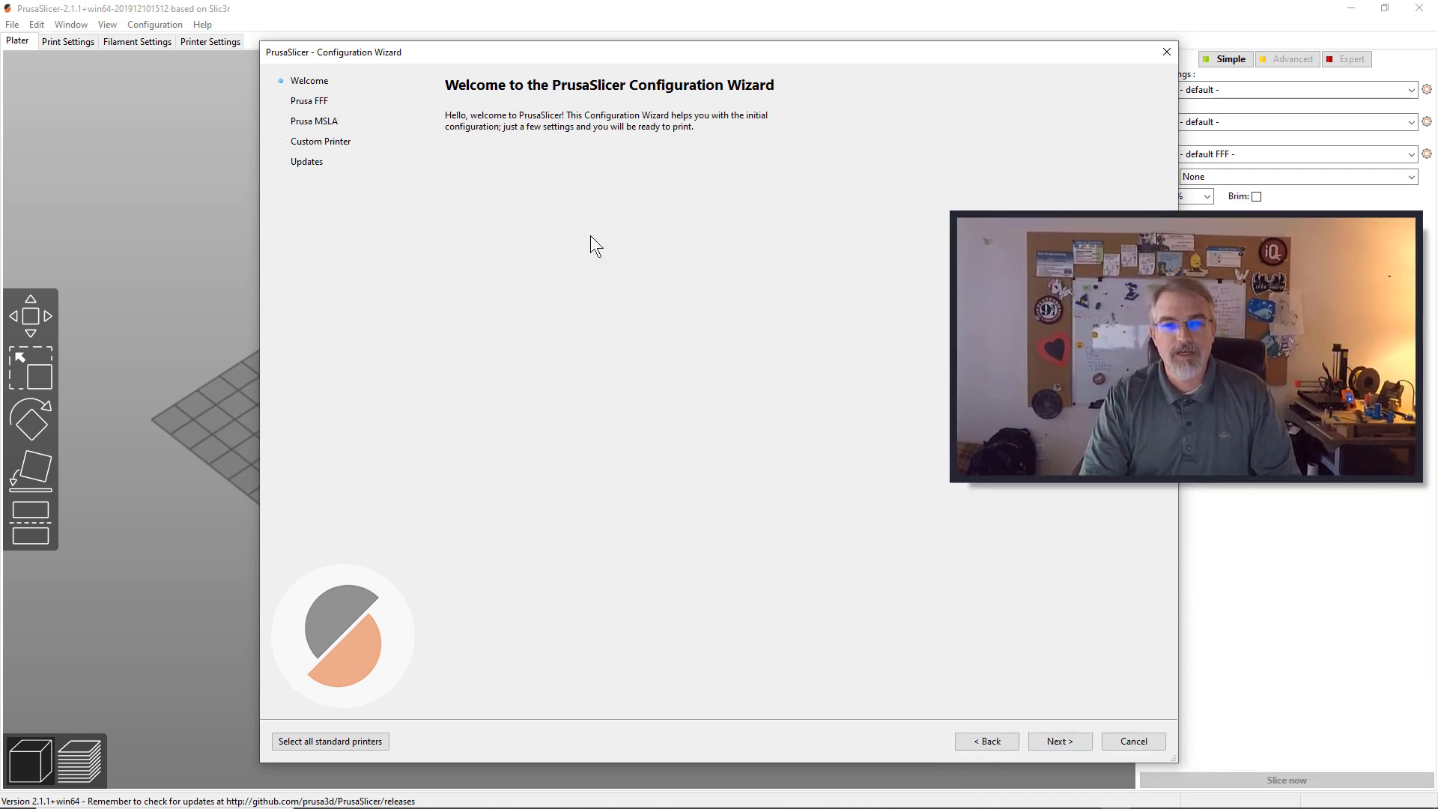
pyautogui.click(1058, 740)
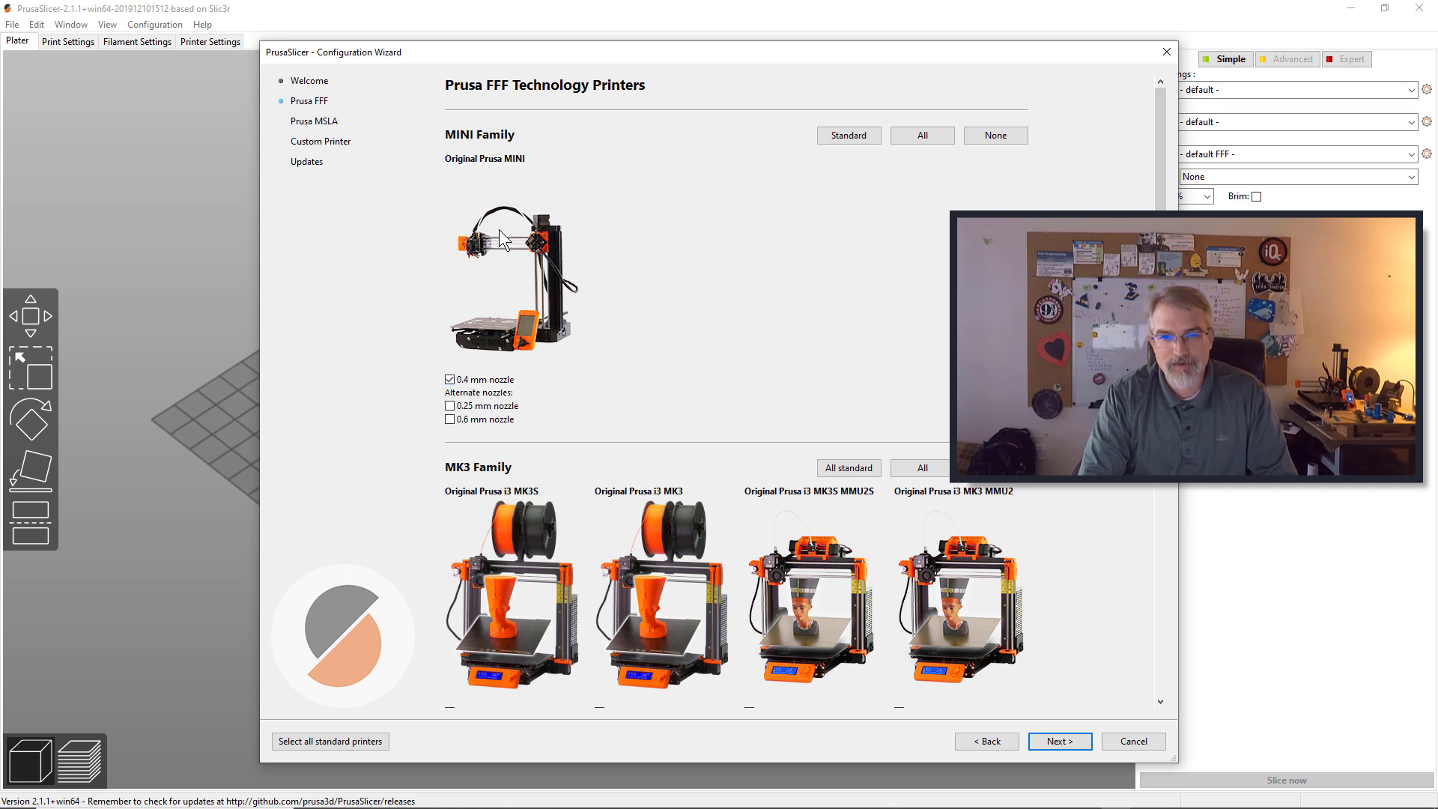
pyautogui.scroll(-1, 674, 344)
pyautogui.scroll(-2, 676, 335)
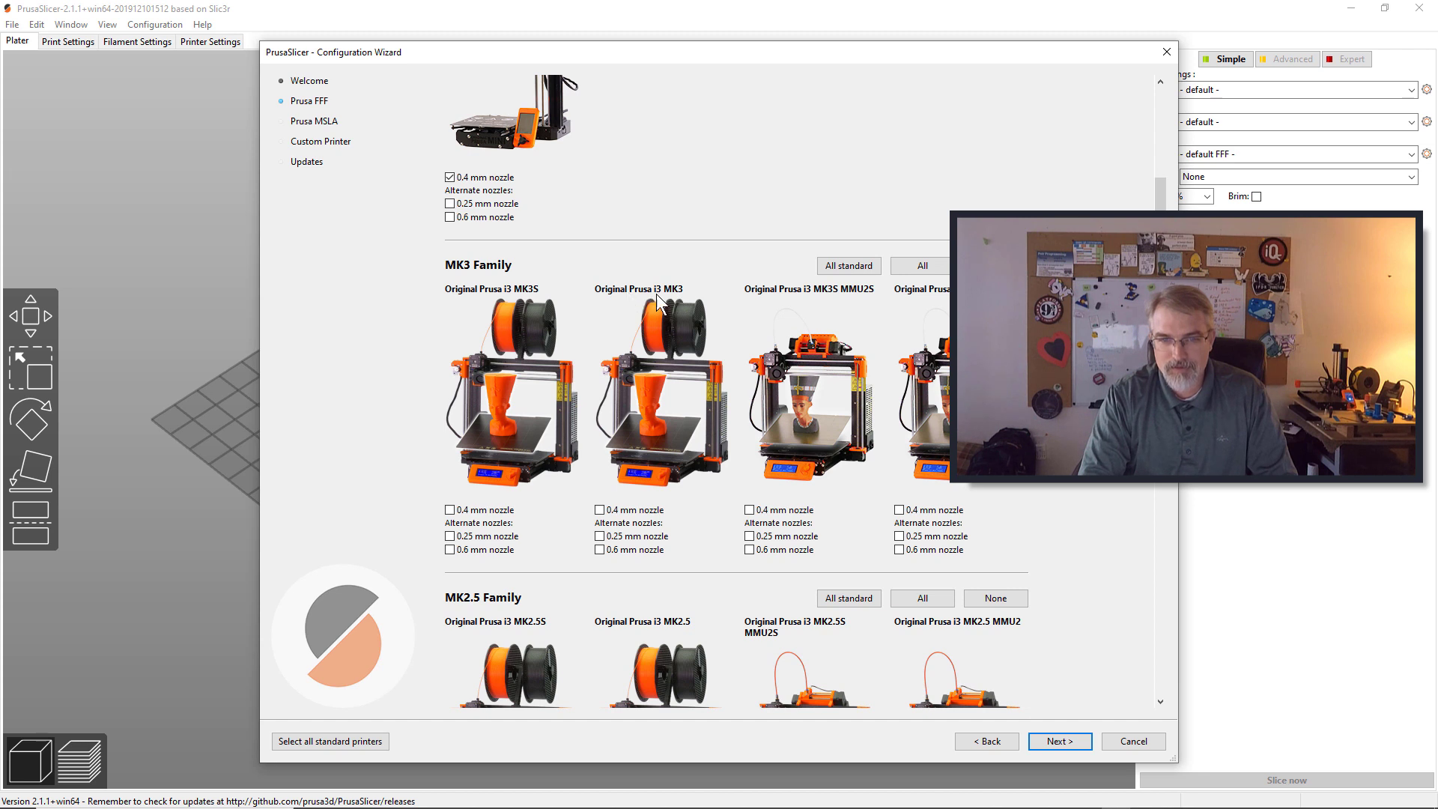
pyautogui.click(599, 510)
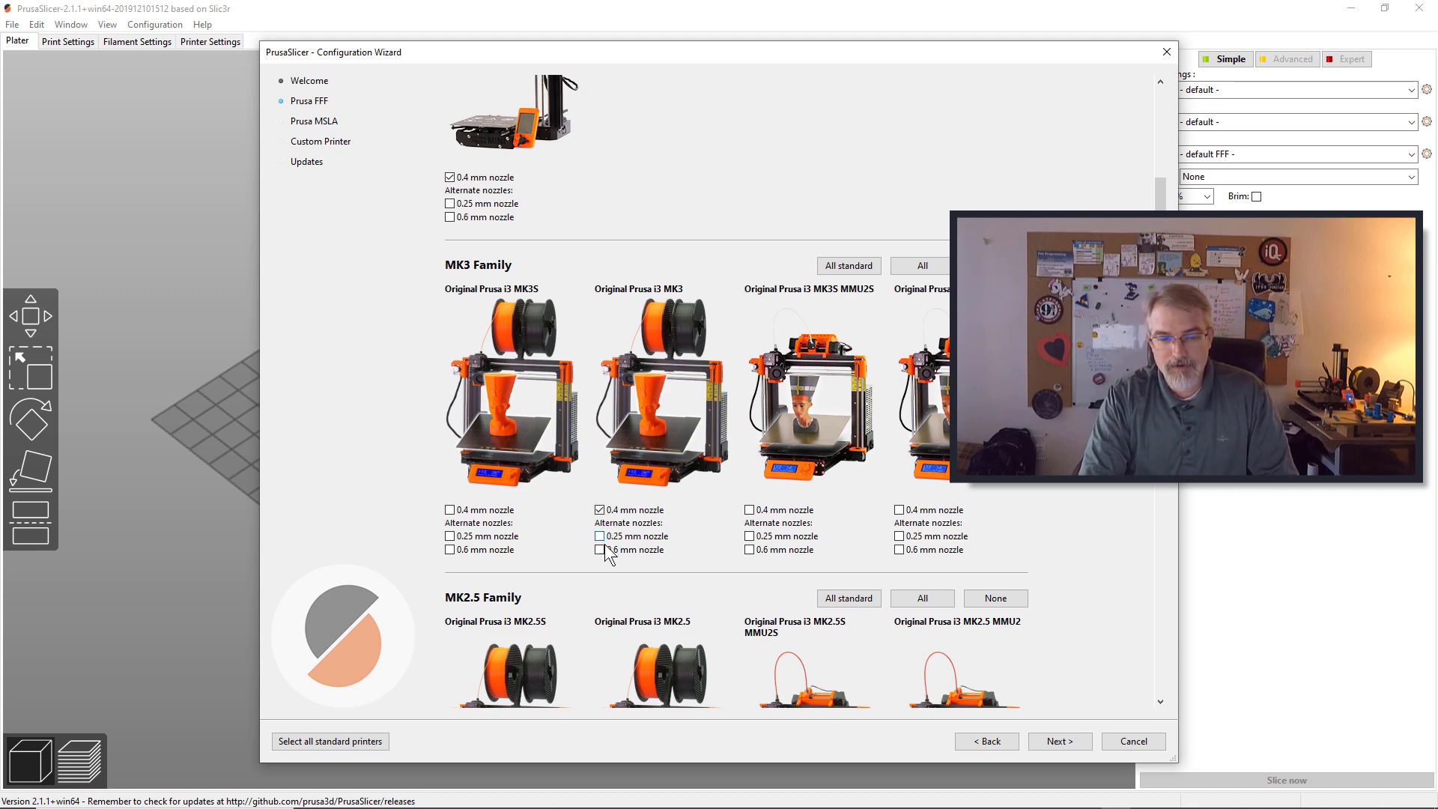
# Skip the MSLA and custom printer pages and finish the Configuration Wizard.
pyautogui.scroll(2, 678, 327)
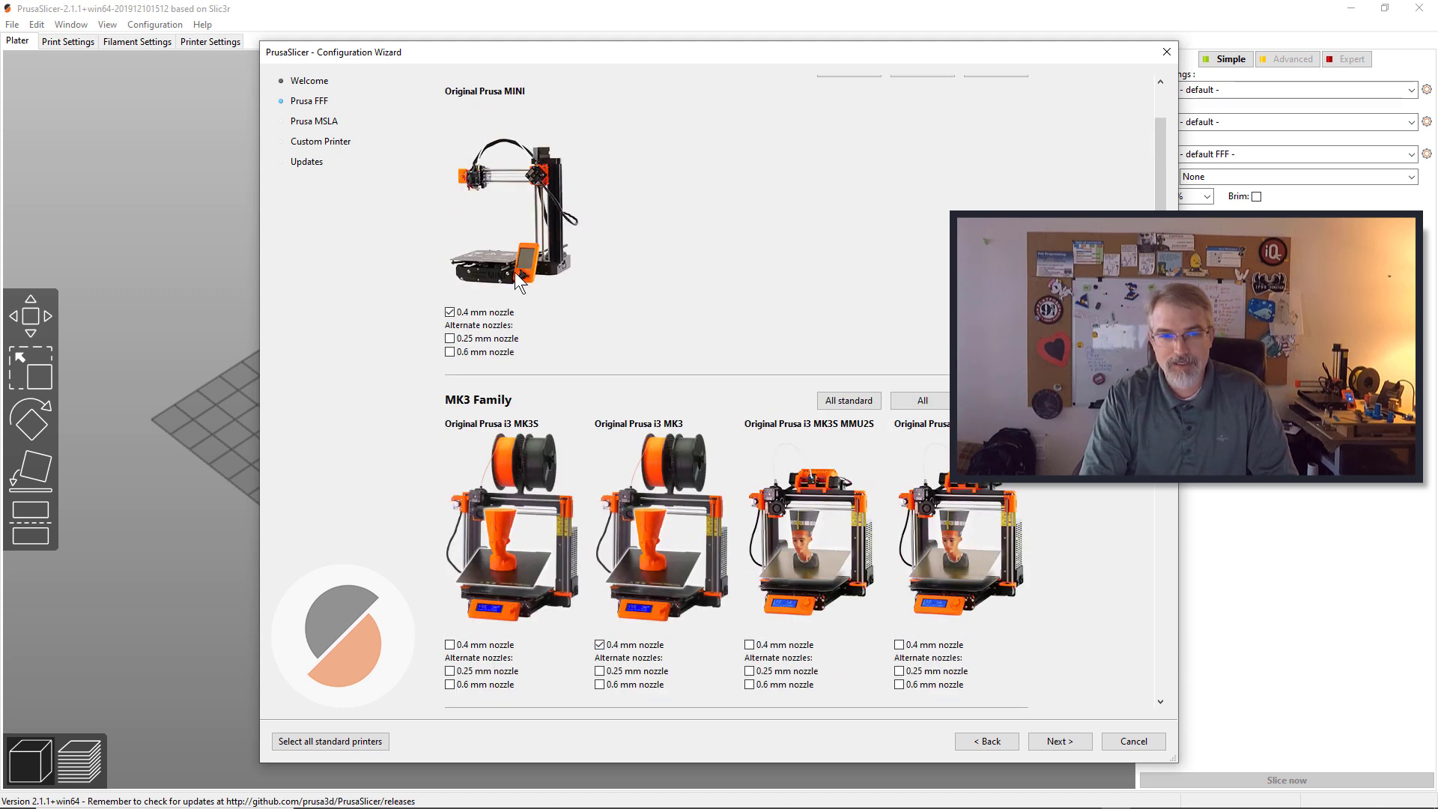
pyautogui.click(1071, 742)
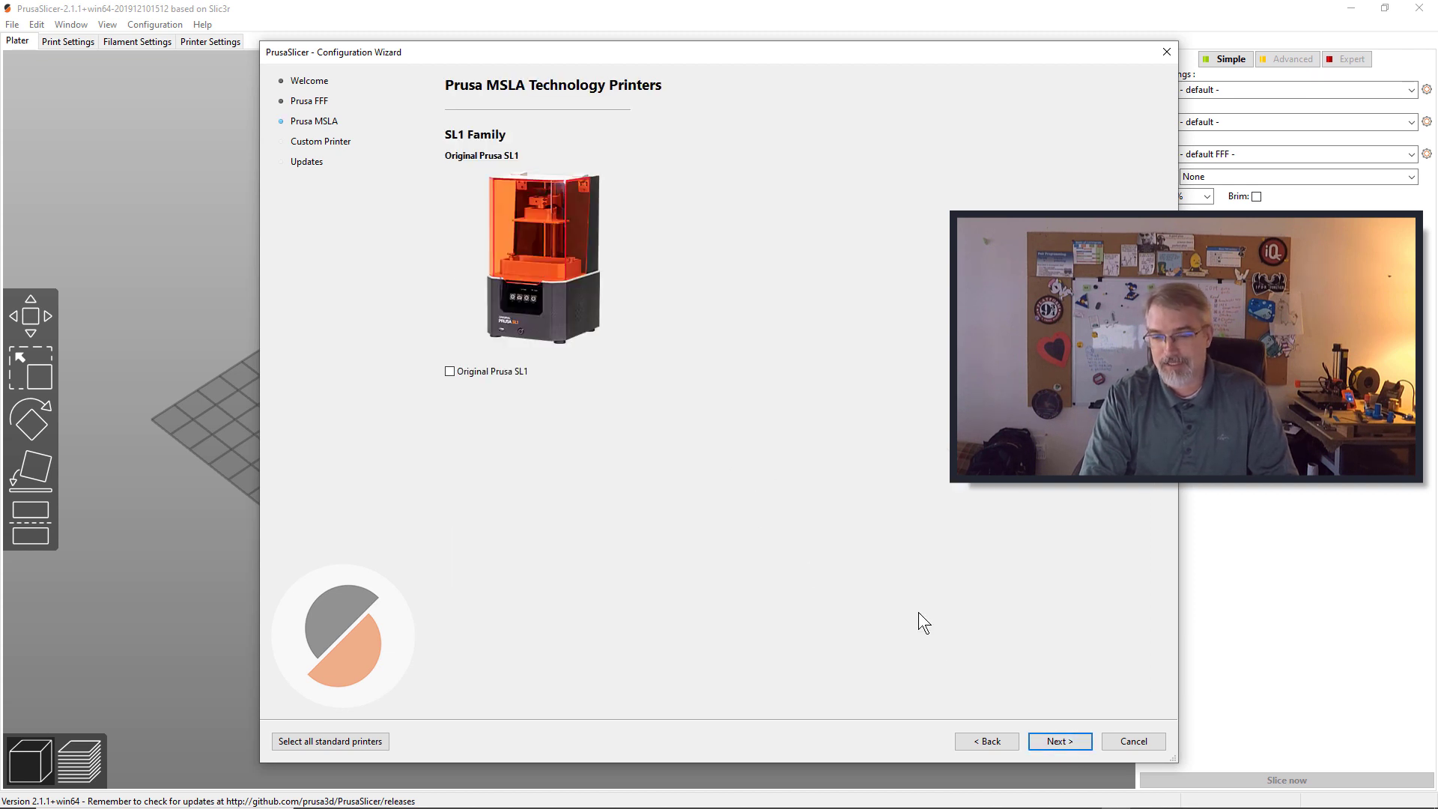
pyautogui.click(1062, 742)
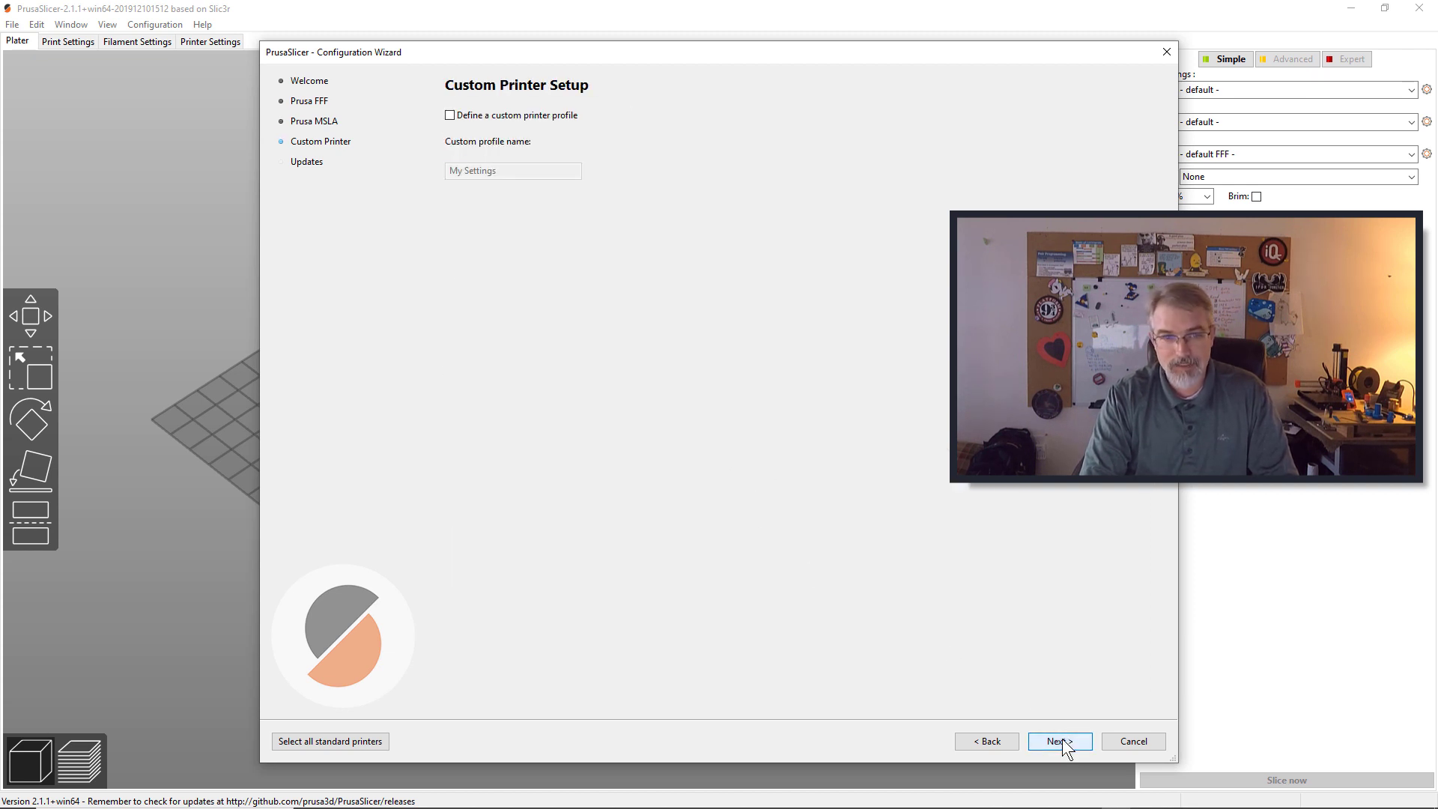
pyautogui.click(1063, 744)
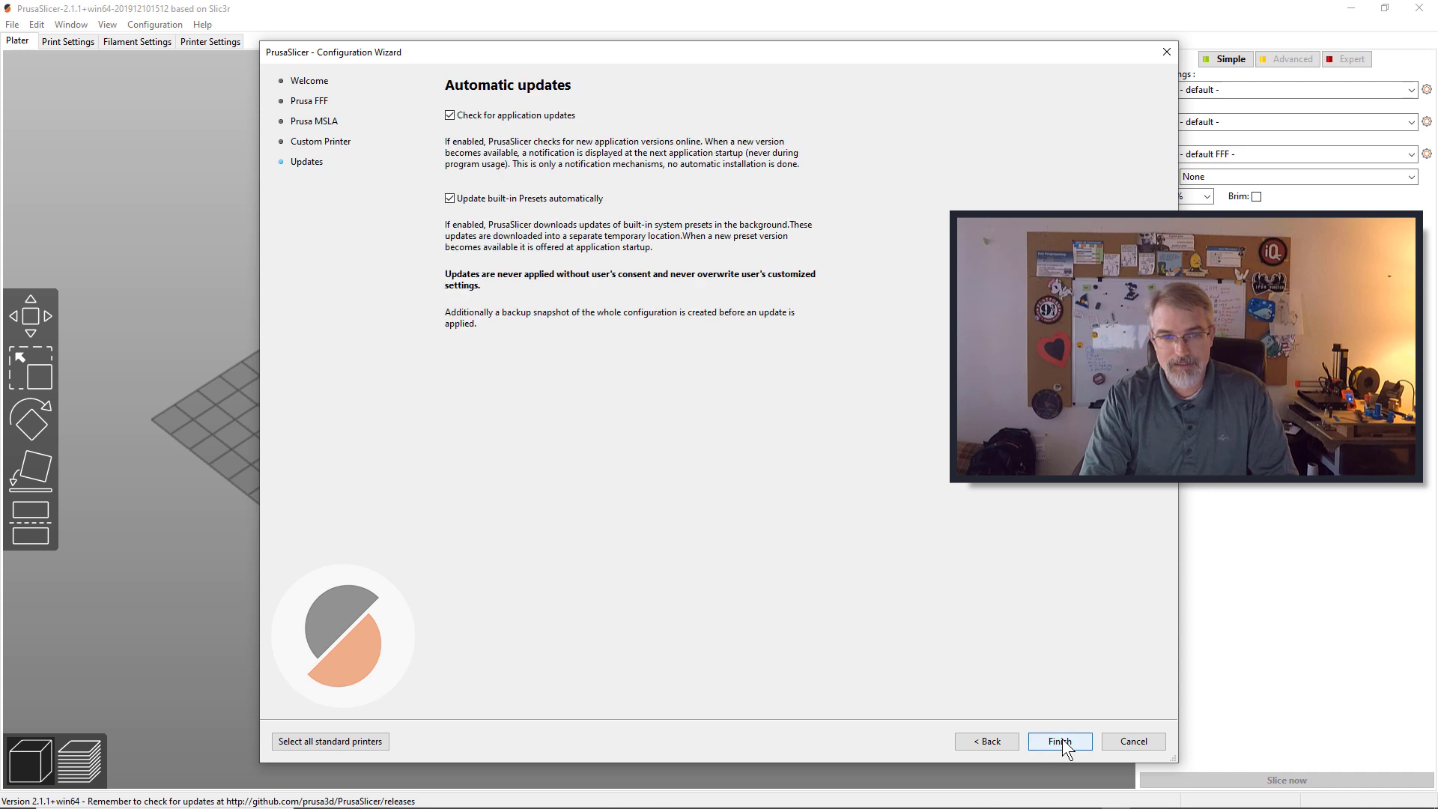
pyautogui.click(1064, 743)
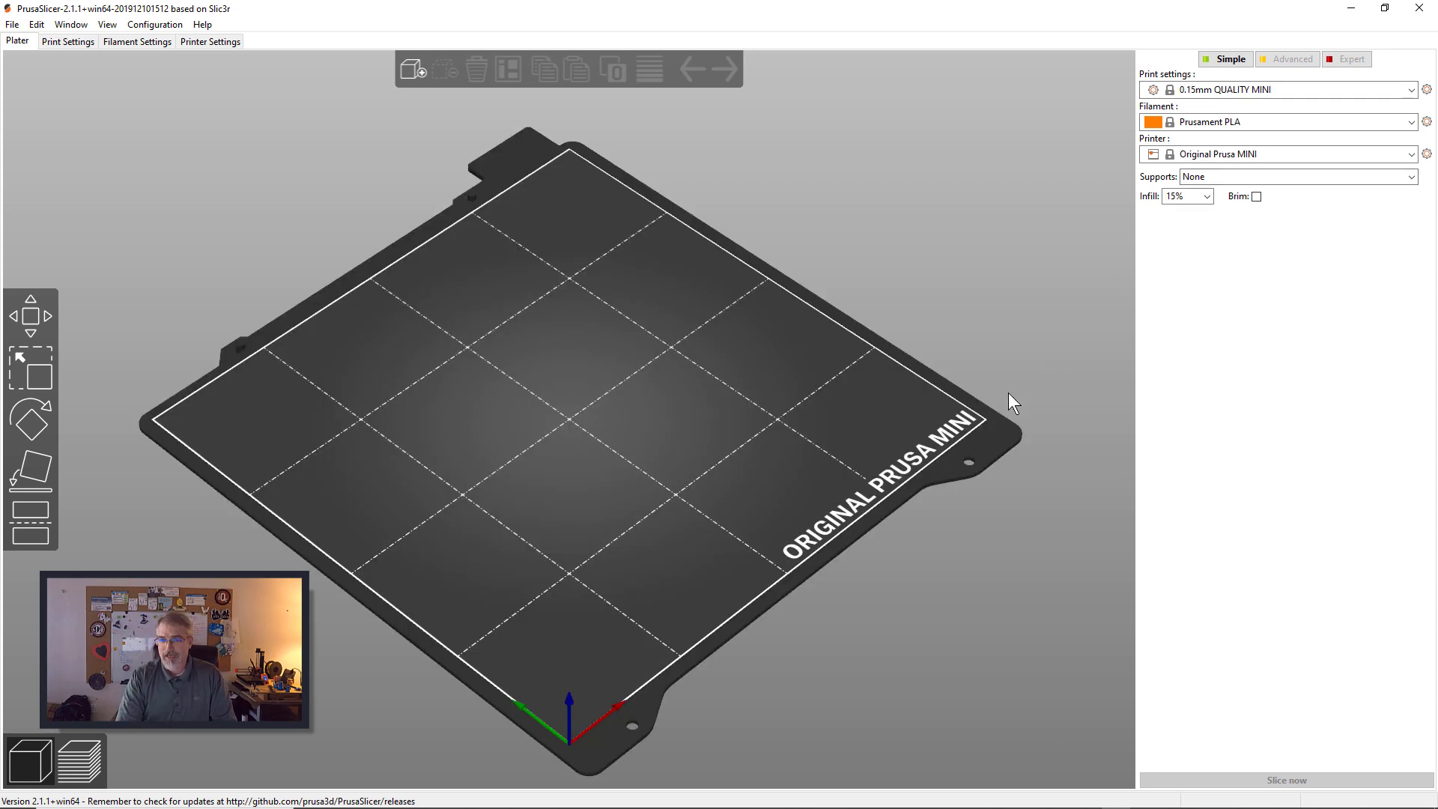
pyautogui.moveTo(1008, 392); pyautogui.dragTo(803, 435)
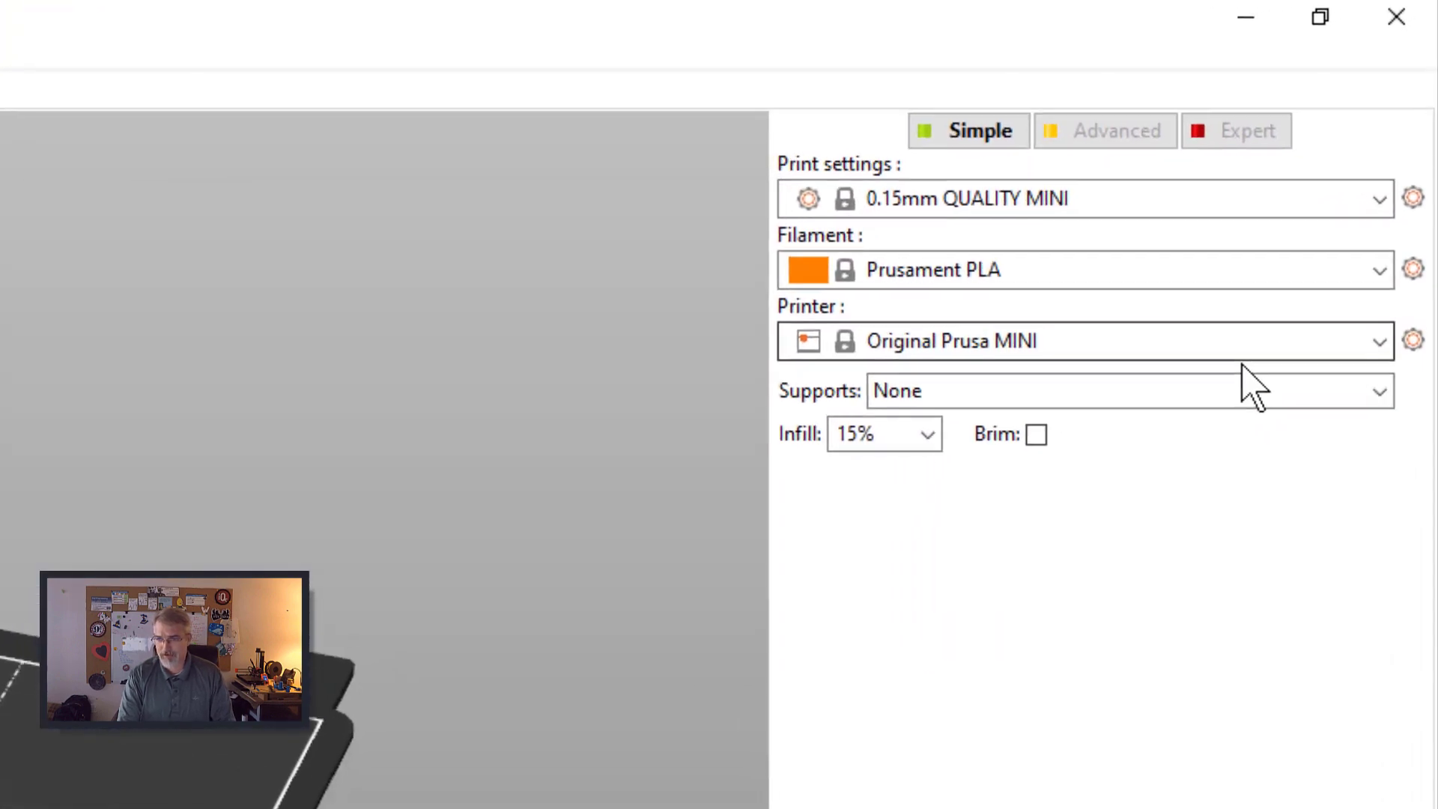
pyautogui.click(1221, 350)
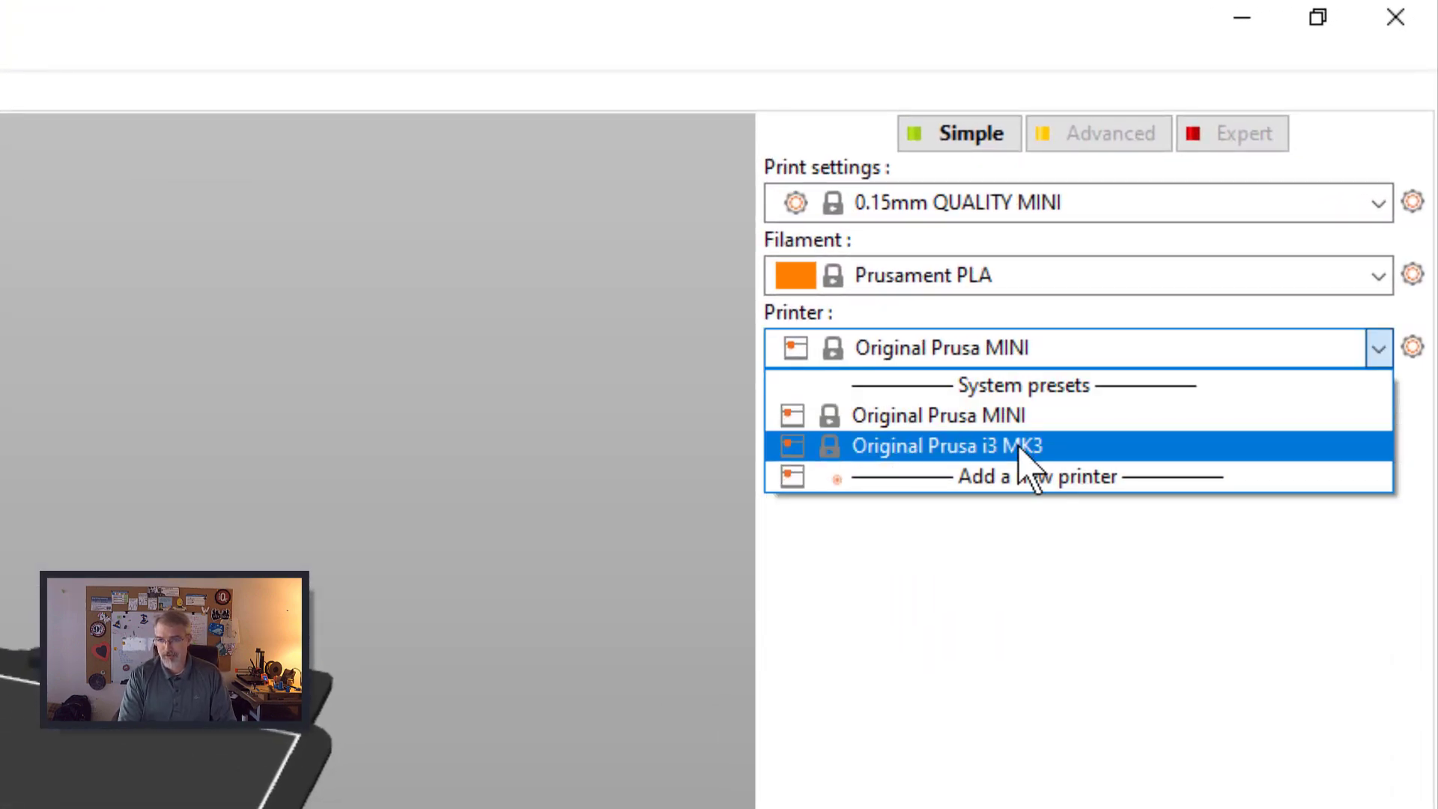
pyautogui.click(1020, 447)
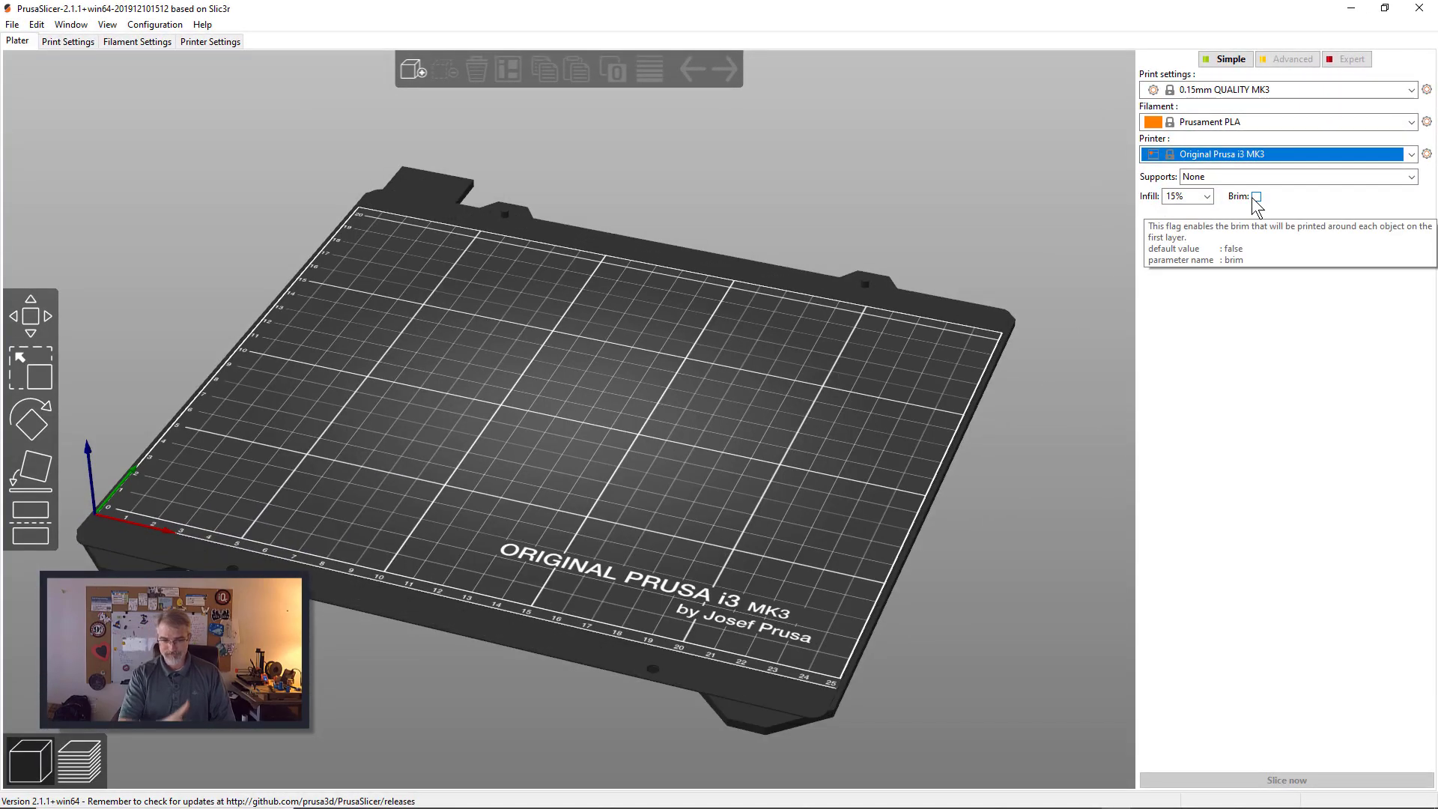
pyautogui.moveTo(449, 421); pyautogui.dragTo(810, 251)
pyautogui.click(1202, 155)
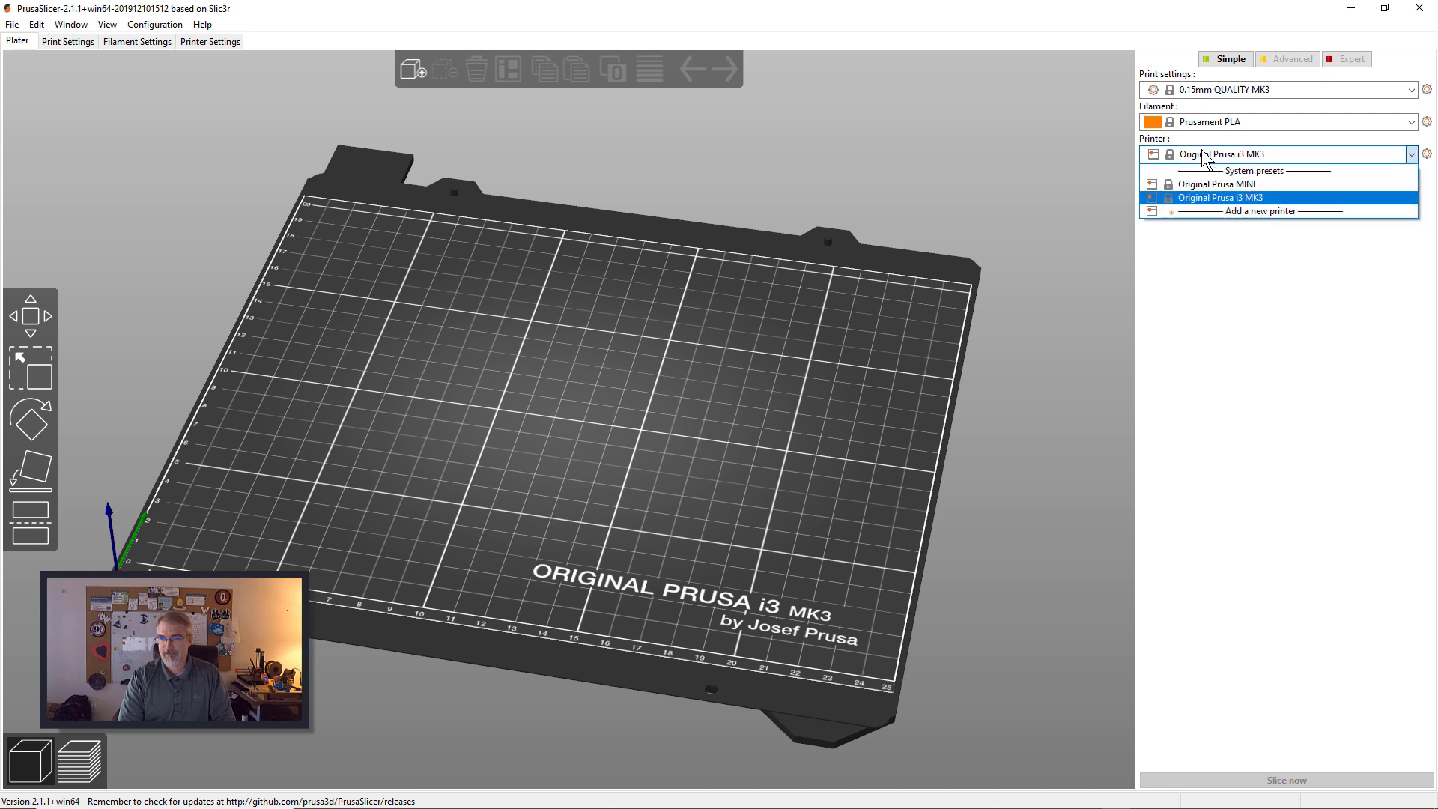
pyautogui.click(1212, 184)
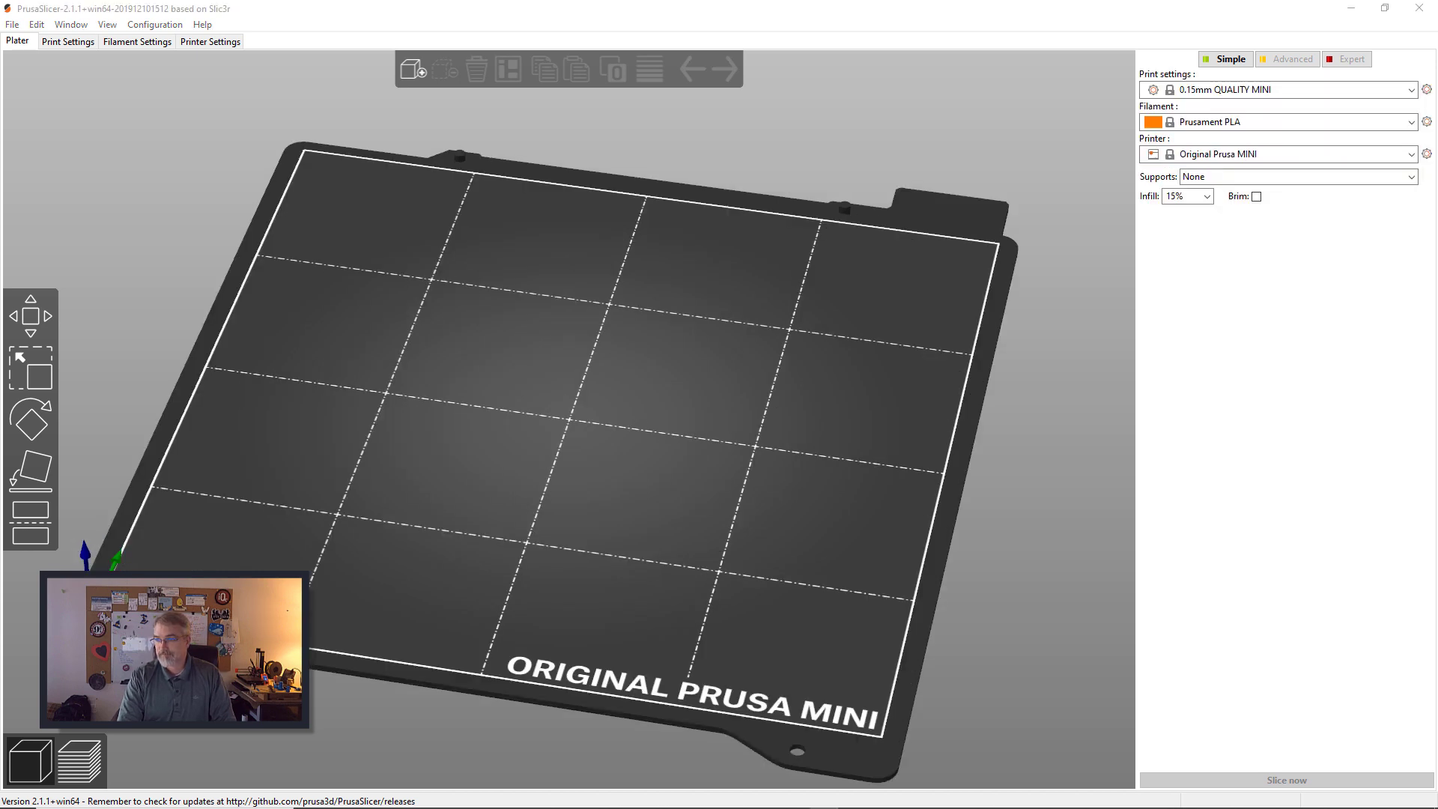
pyautogui.moveTo(764, 466); pyautogui.dragTo(703, 475)
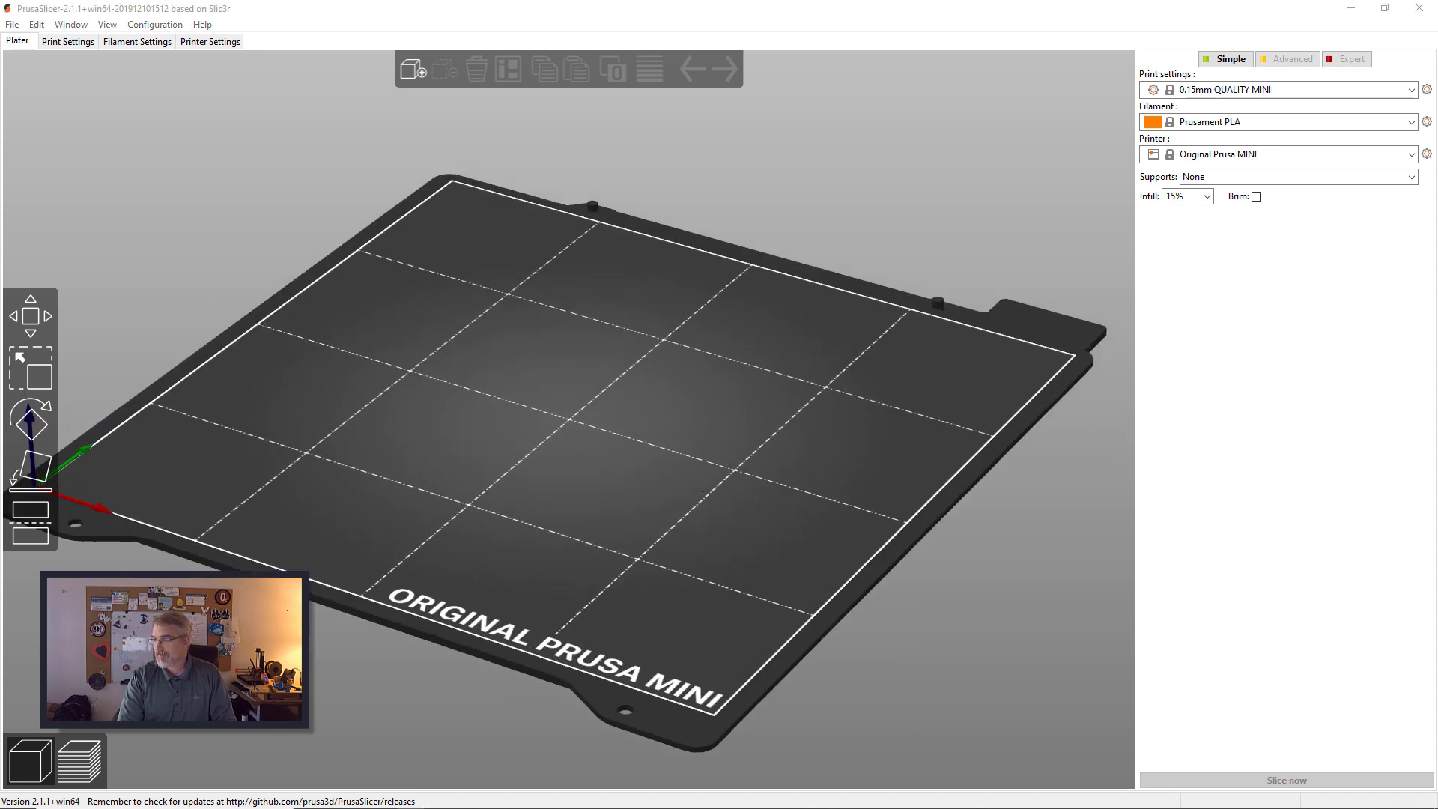
# Add the iqless door and hook models to the MINI bed and nudge the door left.
pyautogui.moveTo(1434, 419); pyautogui.dragTo(623, 457)
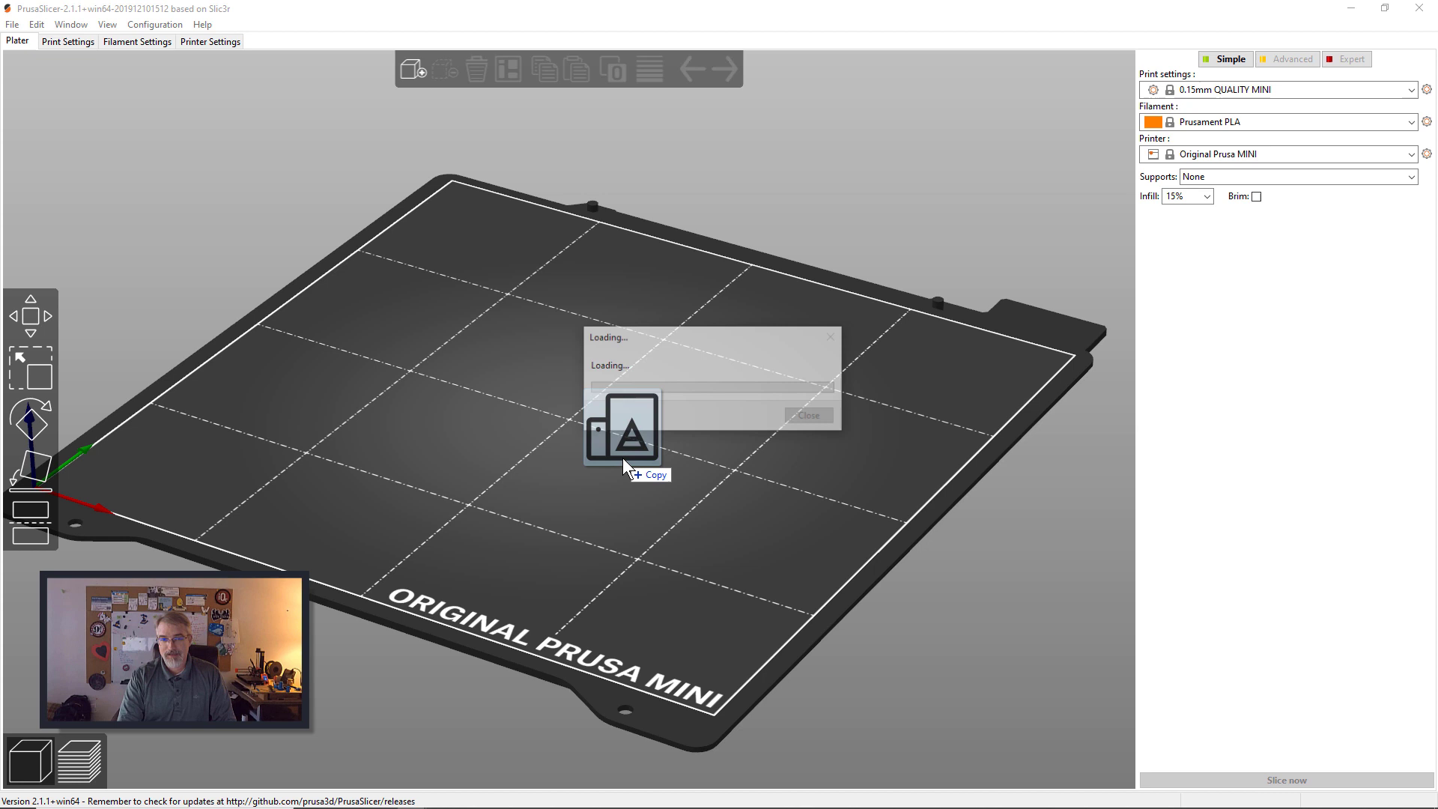
pyautogui.moveTo(1434, 404); pyautogui.dragTo(793, 486)
pyautogui.moveTo(628, 448); pyautogui.dragTo(616, 448)
# Scale both the hook and the door parts to 150%.
pyautogui.click(652, 476)
pyautogui.click(1282, 323)
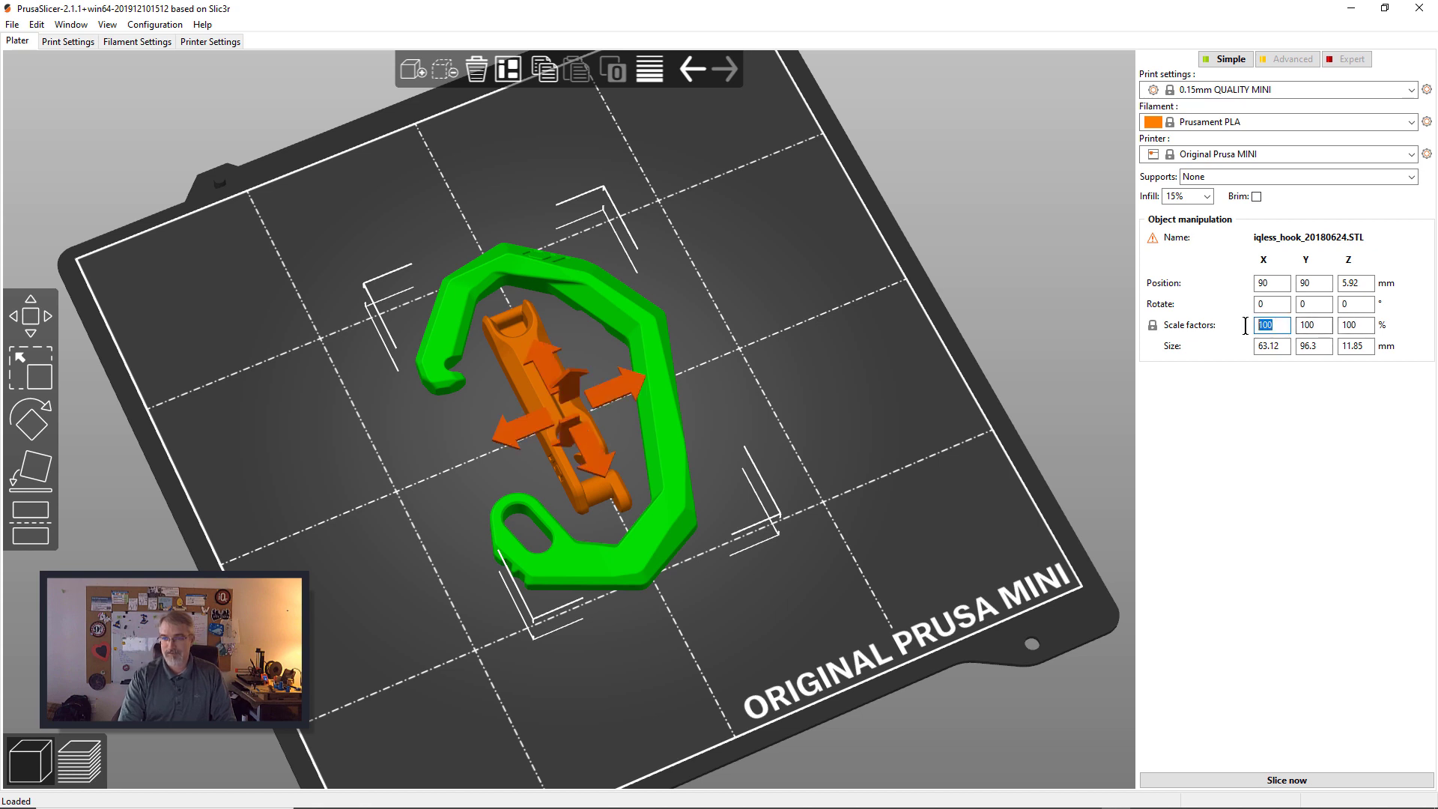
pyautogui.write('150')
pyautogui.press('Tab')
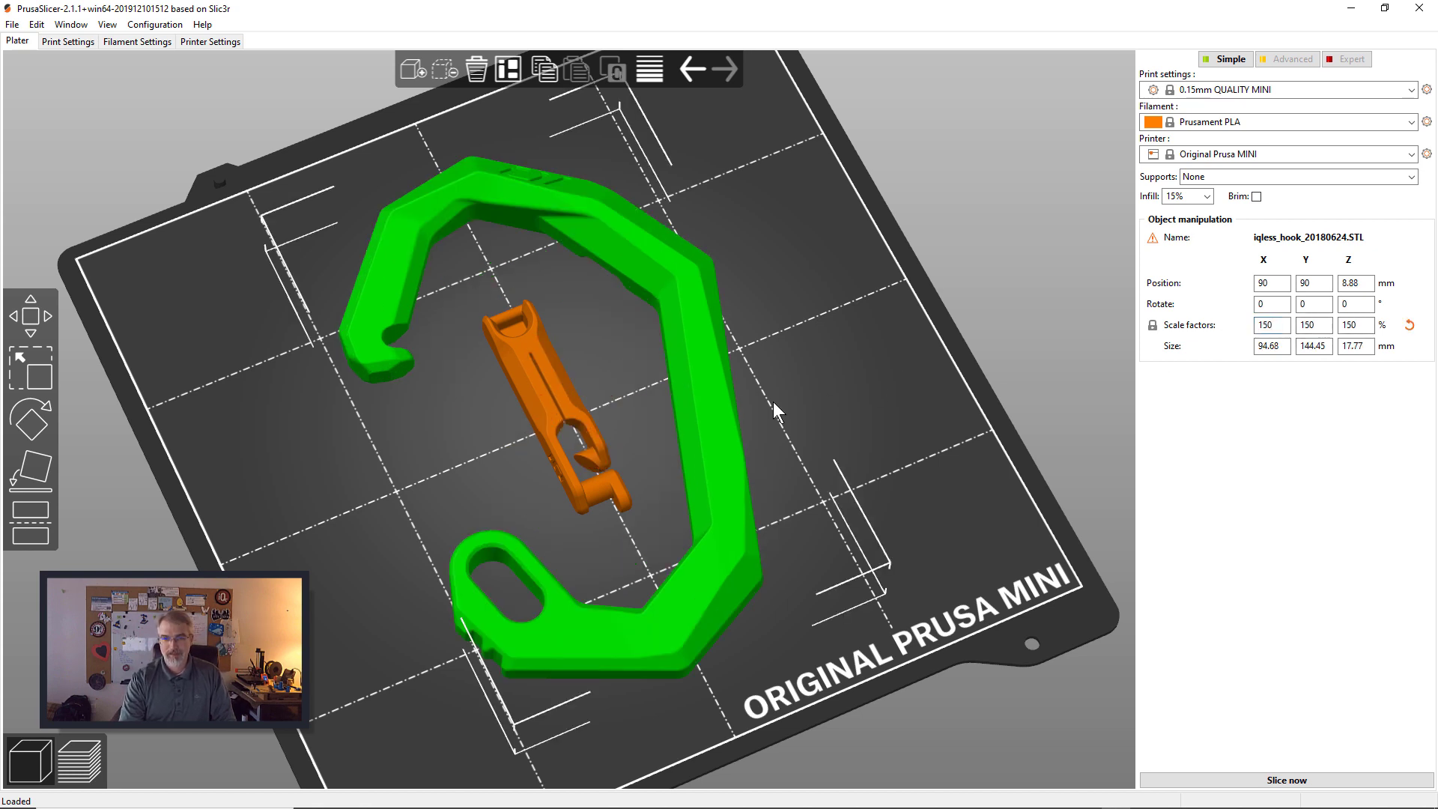
pyautogui.click(540, 417)
pyautogui.click(1274, 326)
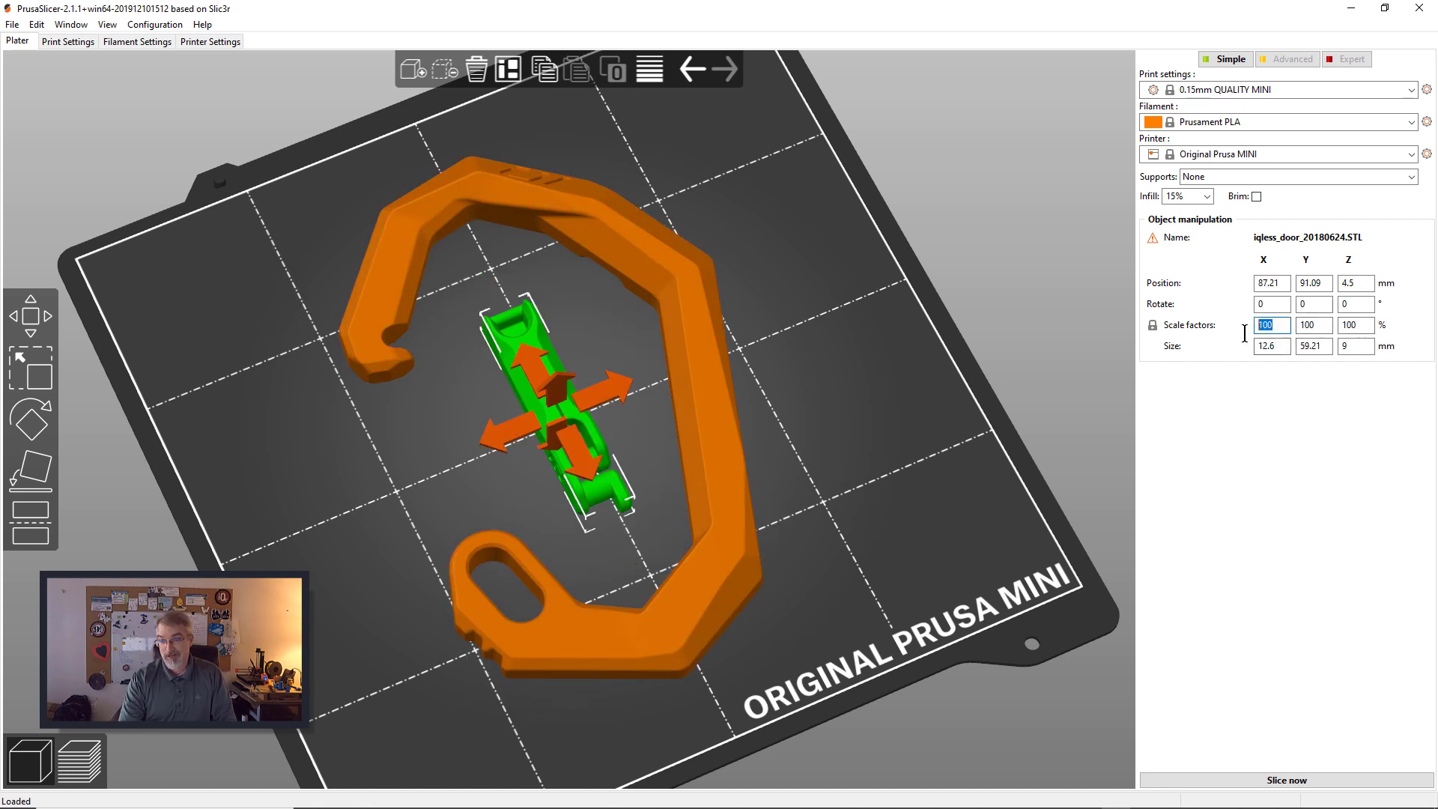
pyautogui.press('Tab')
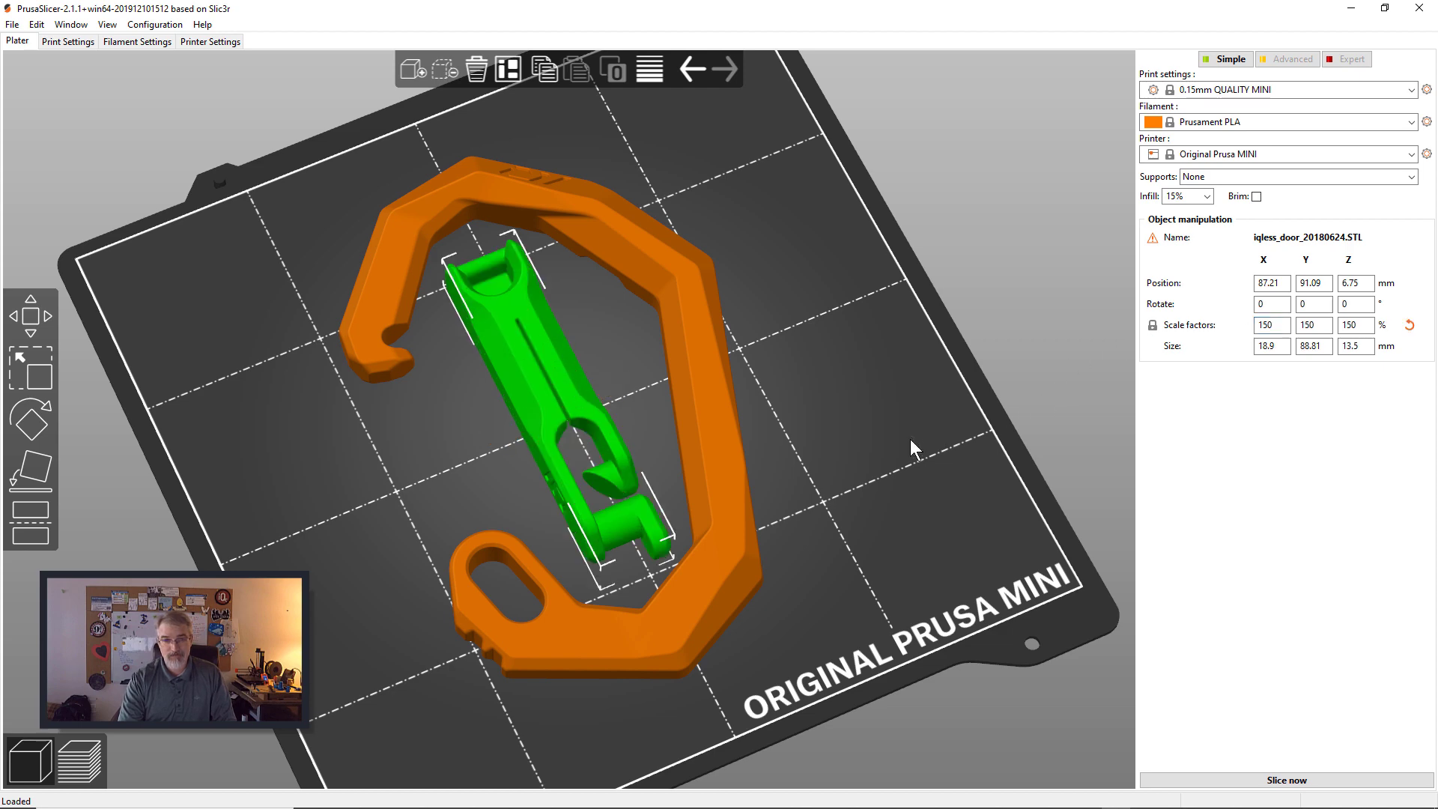
# Nudge the green door up-left inside the orange frame, checking from top and oblique views.
pyautogui.press('1')
pyautogui.moveTo(865, 440); pyautogui.dragTo(820, 435)
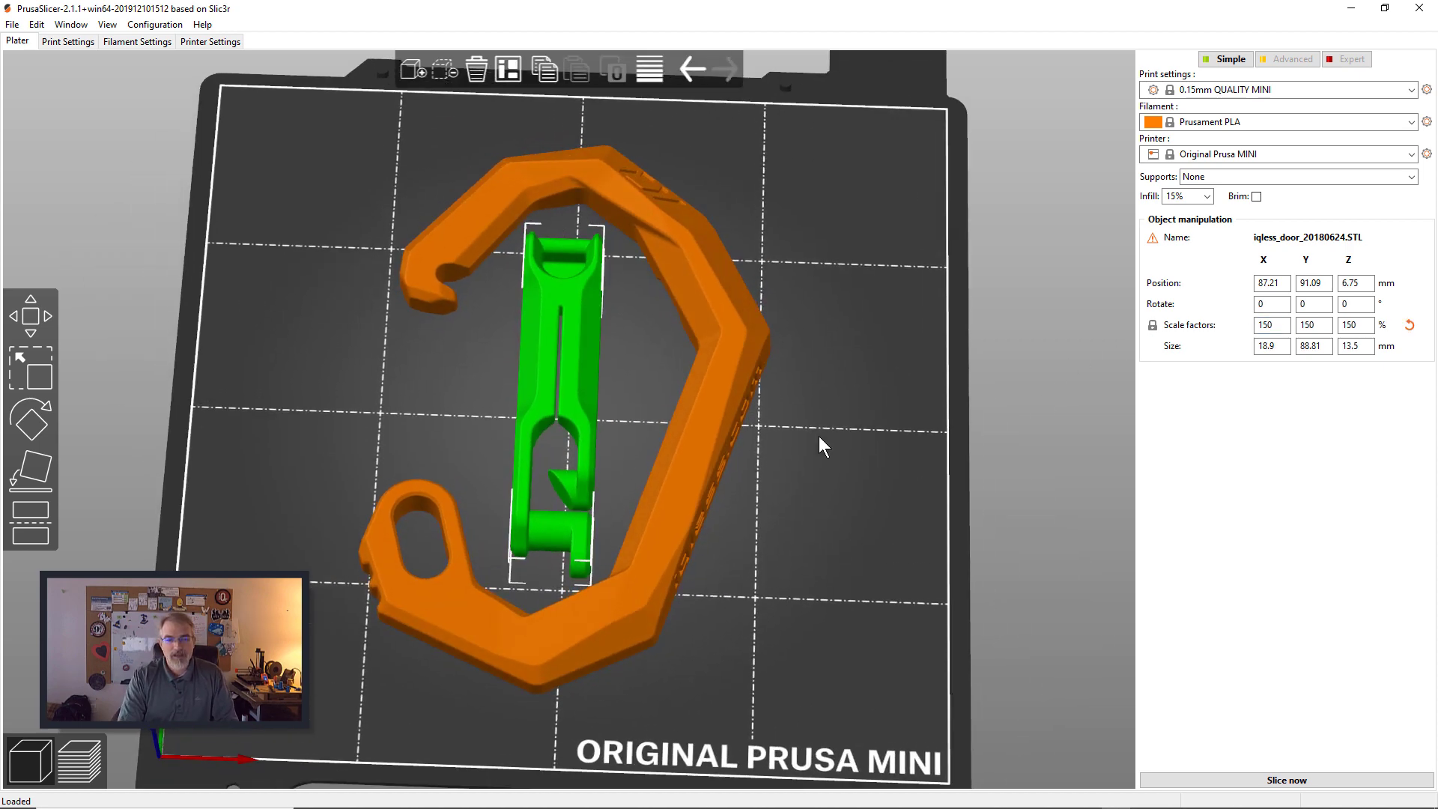
pyautogui.moveTo(565, 357); pyautogui.dragTo(560, 352)
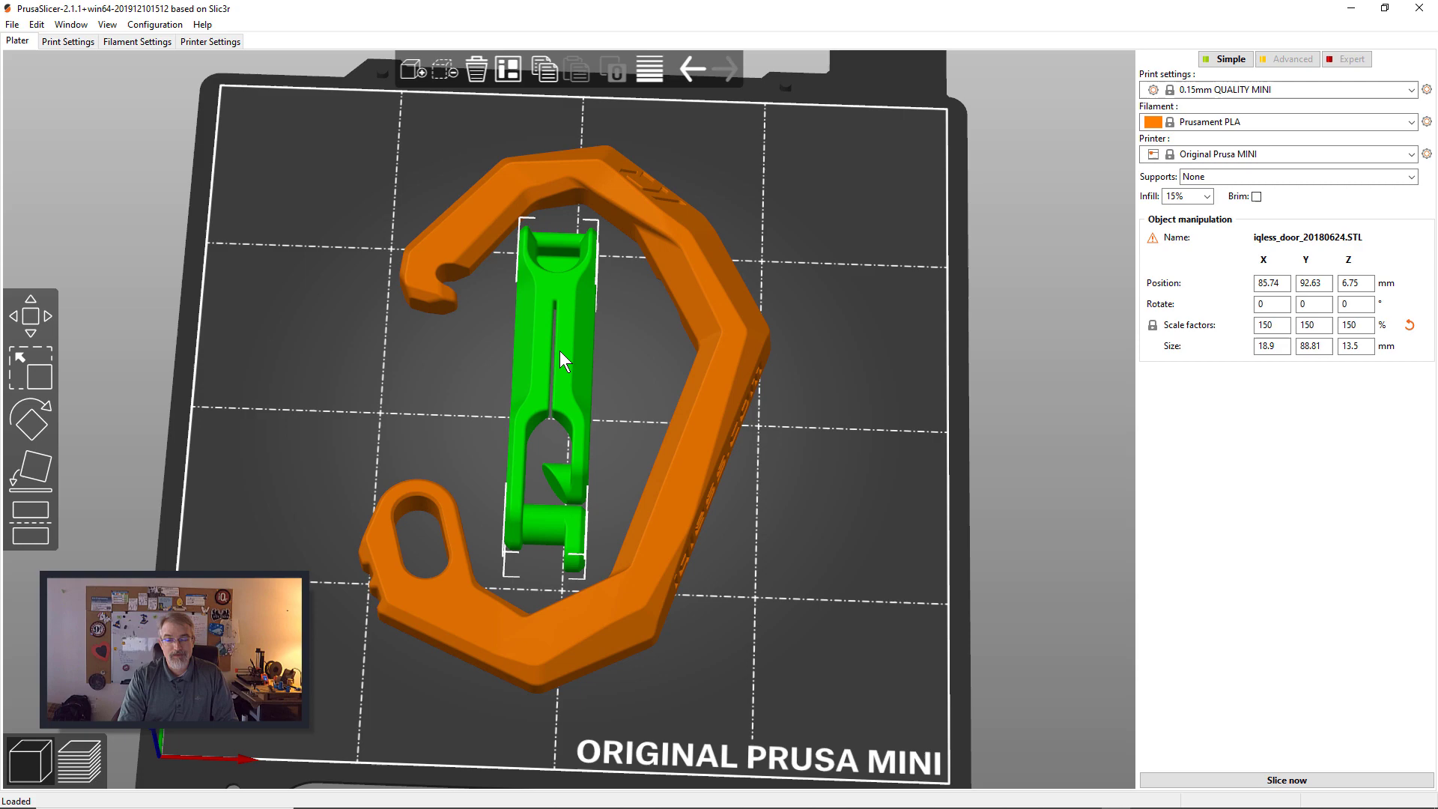
pyautogui.moveTo(758, 493); pyautogui.dragTo(832, 540)
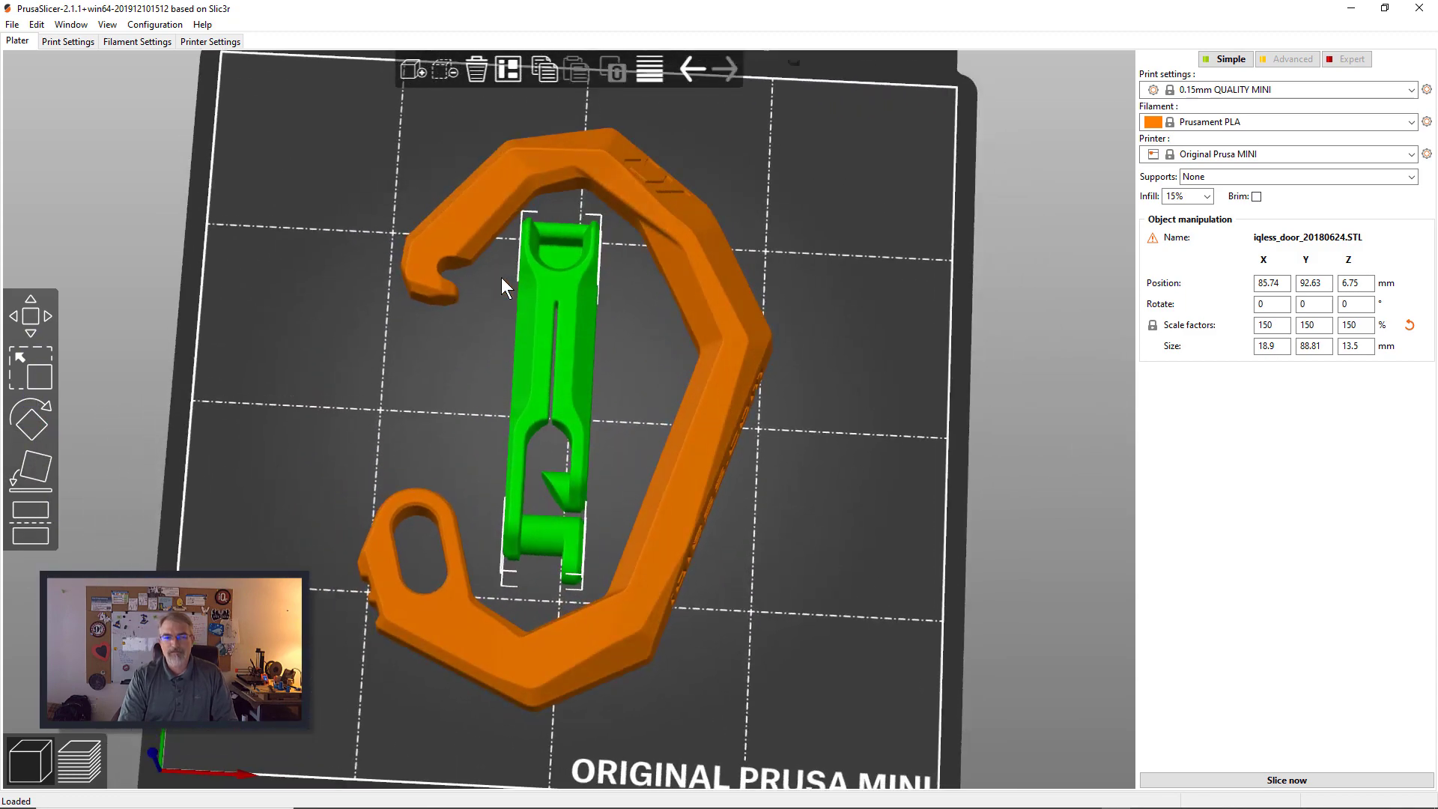
pyautogui.moveTo(906, 511); pyautogui.dragTo(1085, 367)
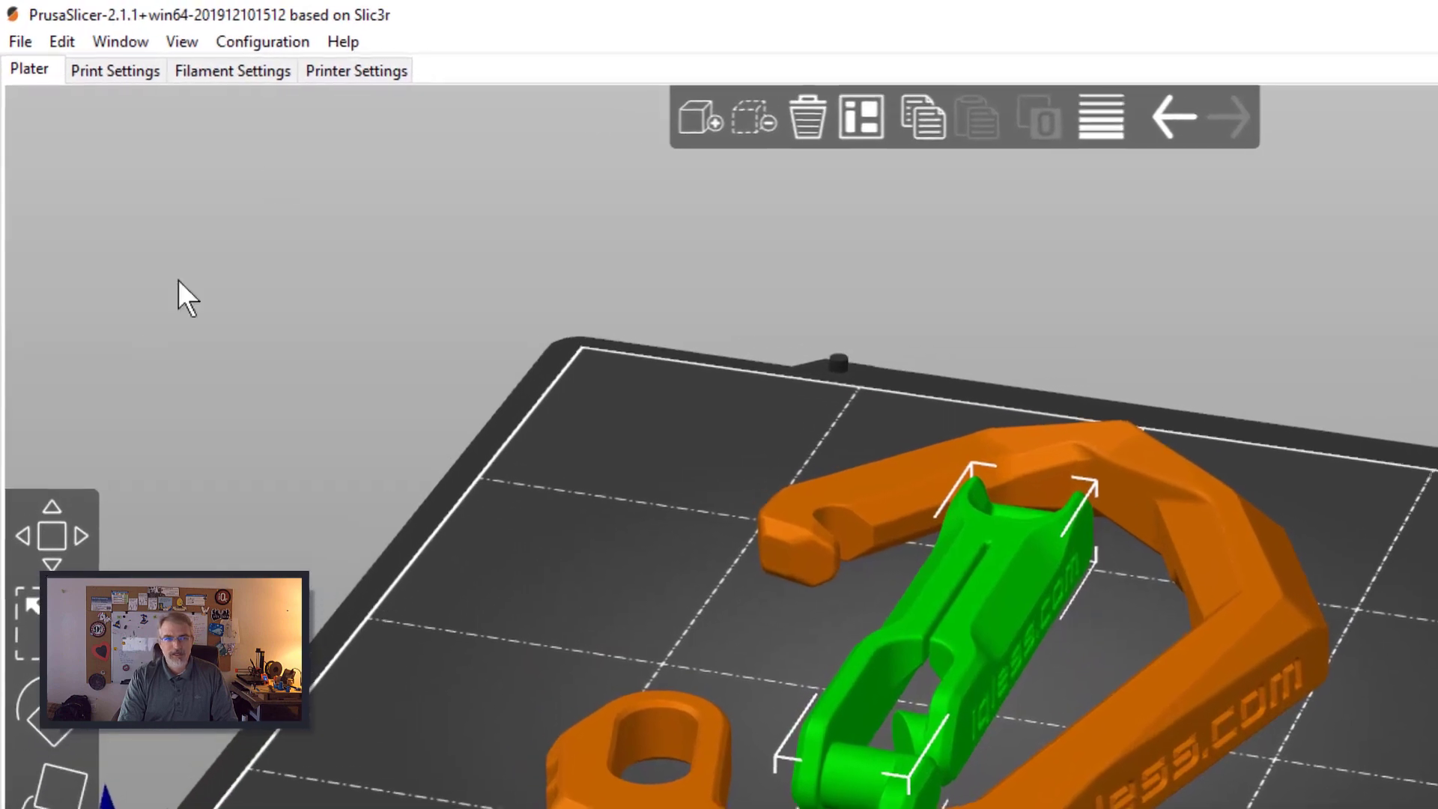
# Try 3 perimeters, then switch to 0.20mm SPEED MINI and discard the perimeter change.
pyautogui.click(145, 68)
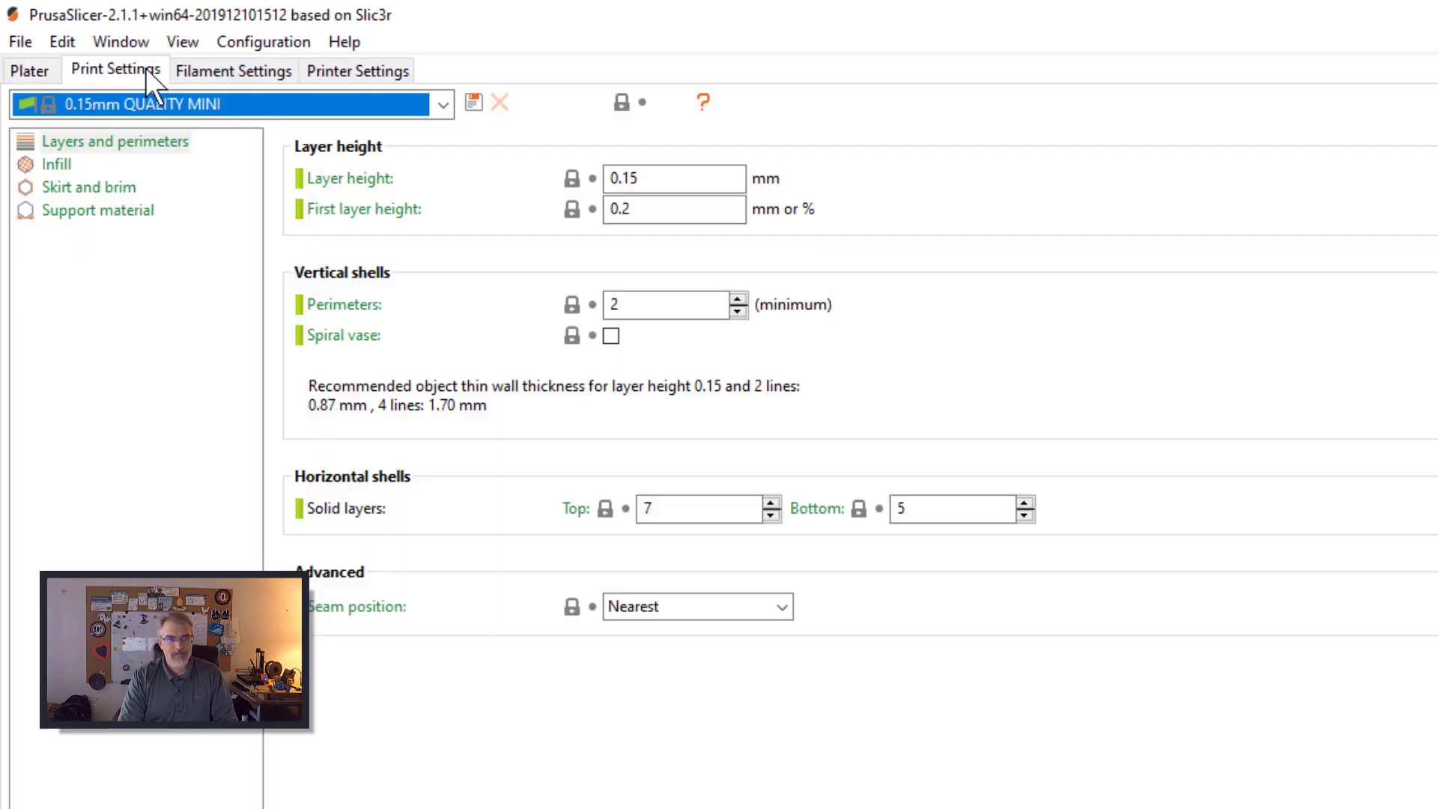
pyautogui.click(738, 299)
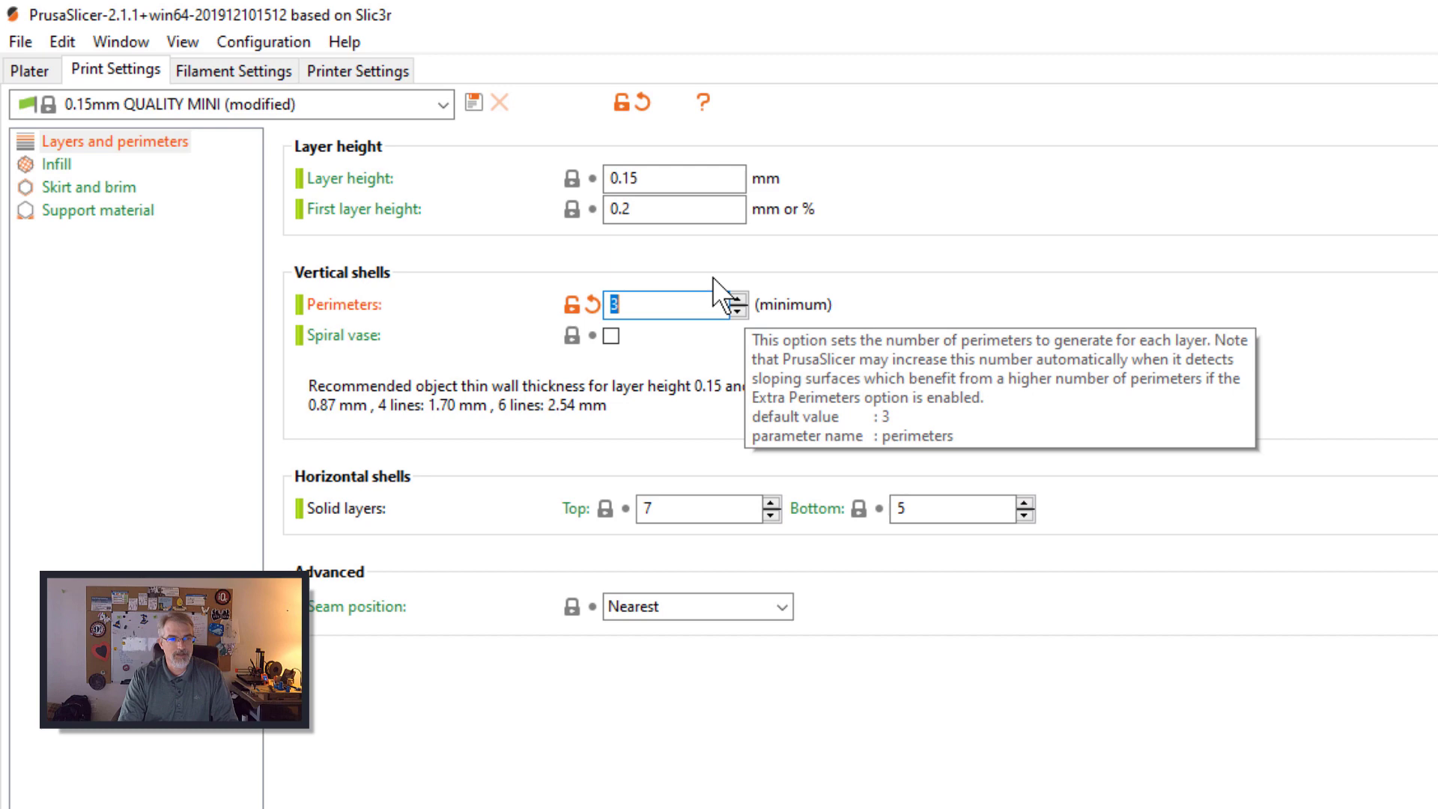
pyautogui.click(34, 67)
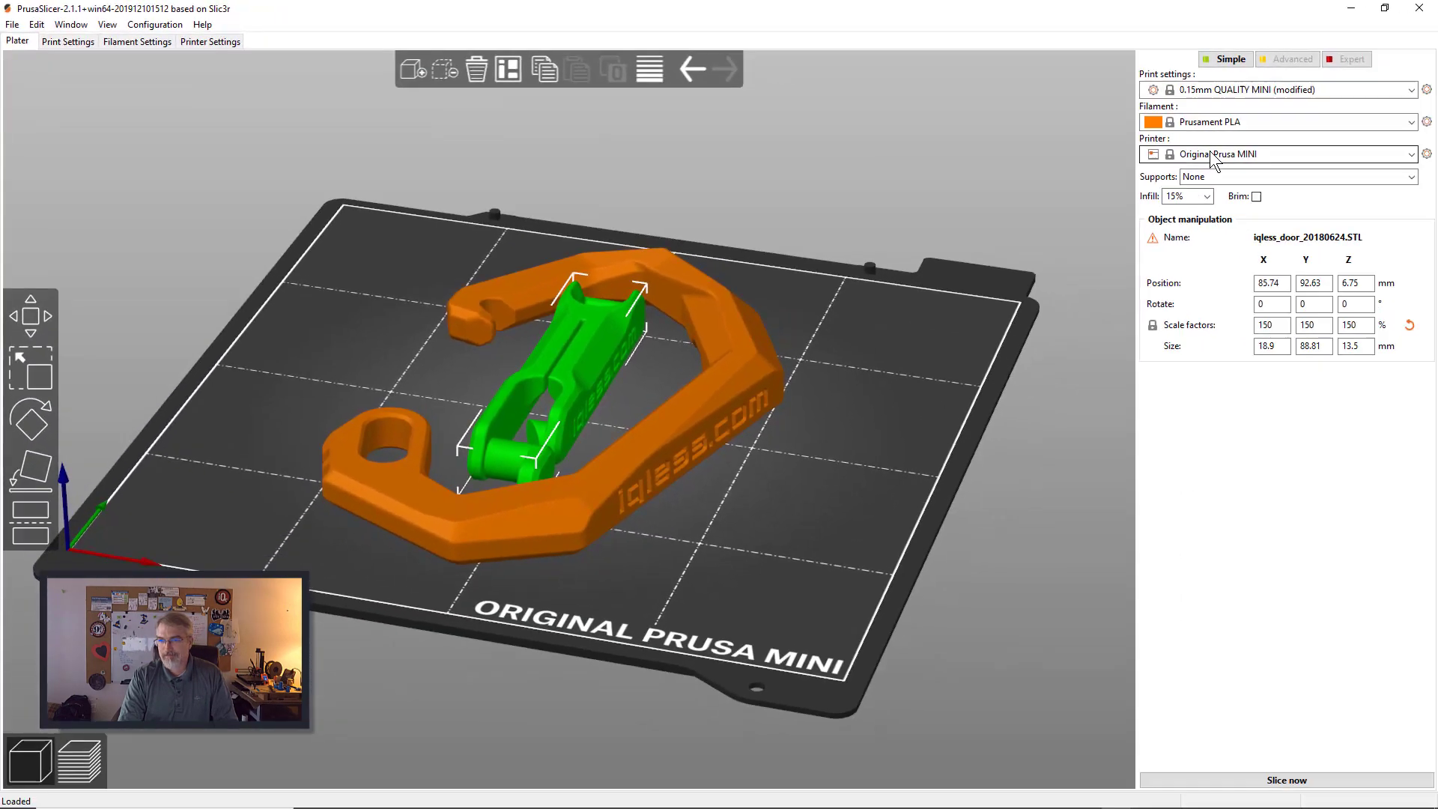
pyautogui.click(1222, 90)
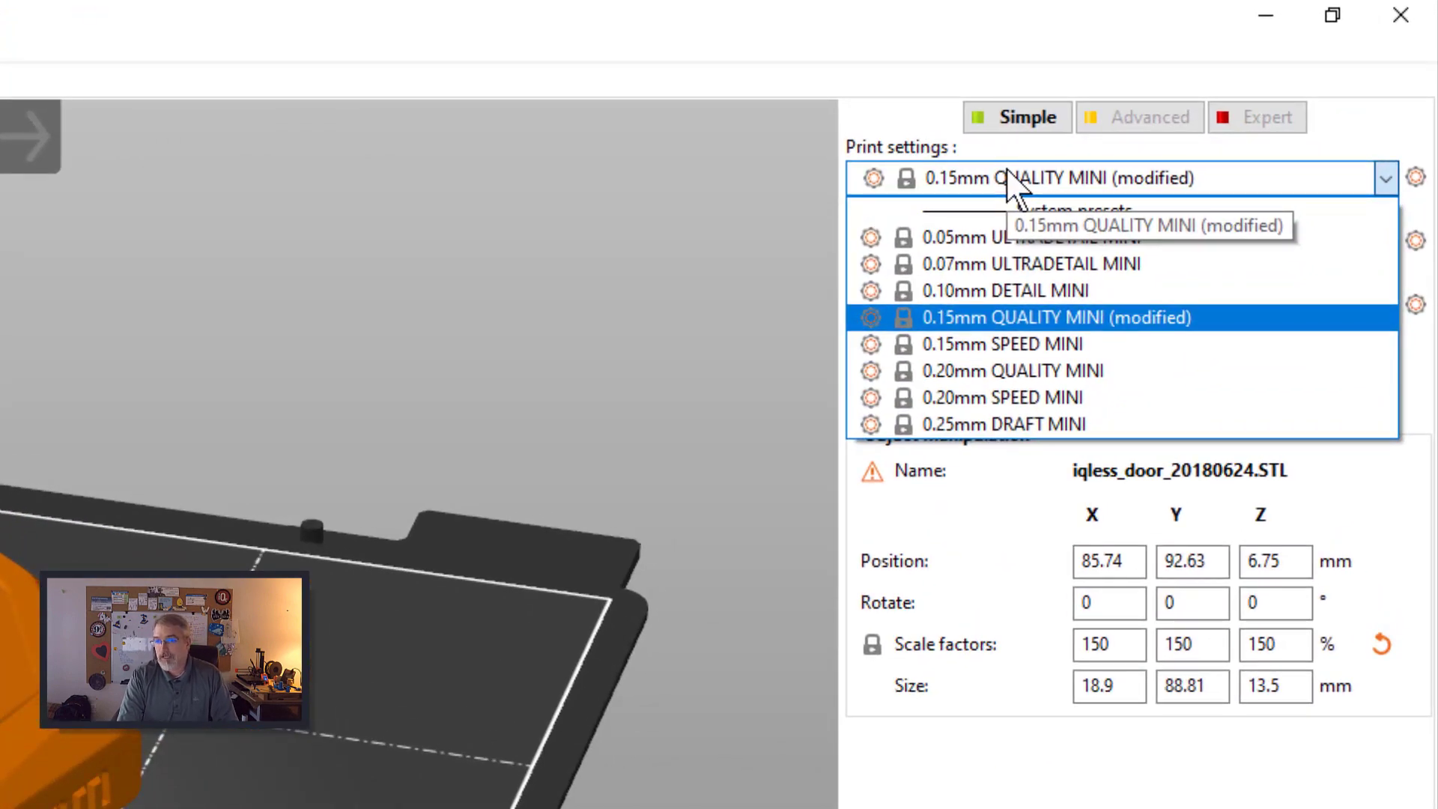
pyautogui.click(1019, 398)
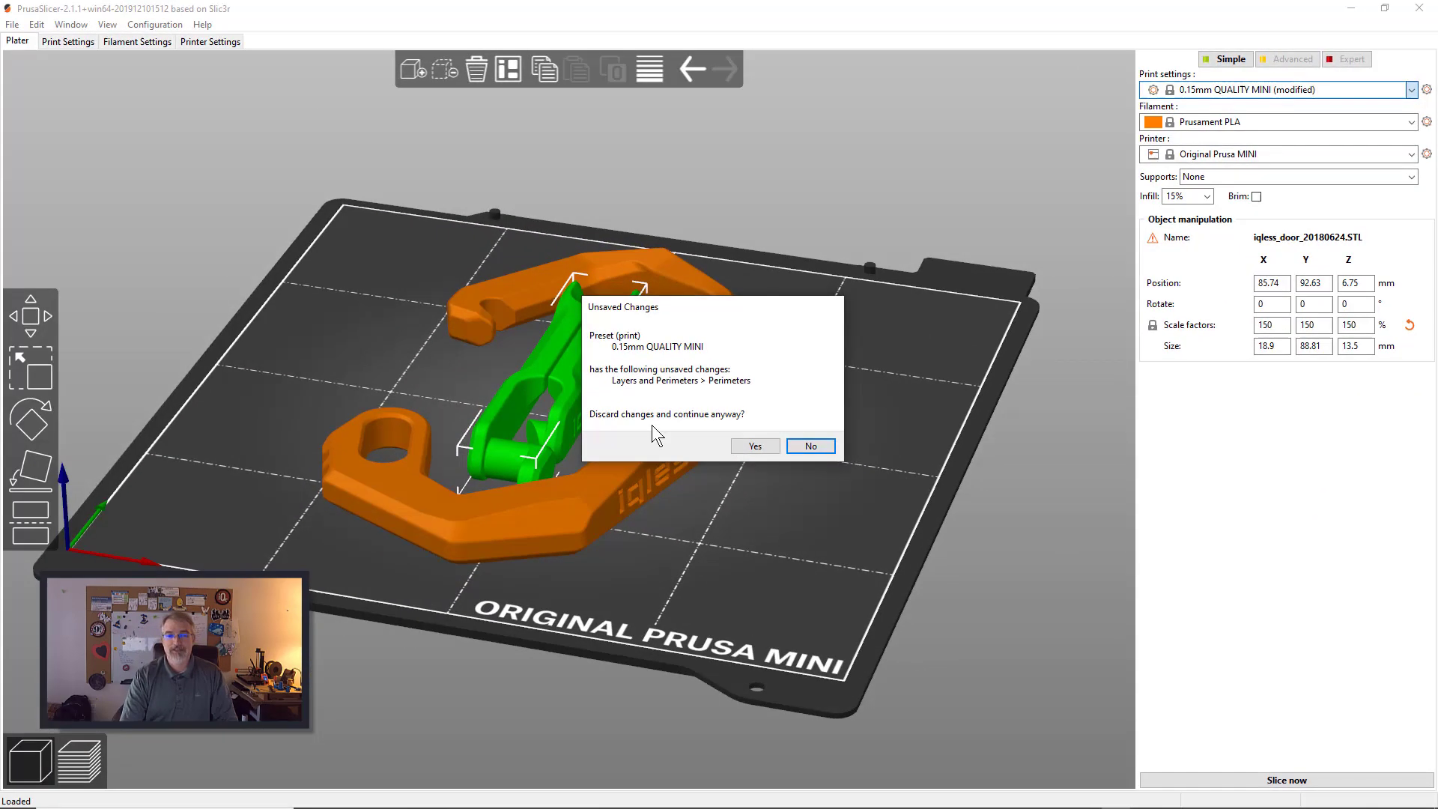
pyautogui.click(754, 447)
pyautogui.moveTo(854, 455)
pyautogui.mouseDown()
pyautogui.moveTo(804, 420)
pyautogui.moveTo(833, 447)
pyautogui.mouseUp()
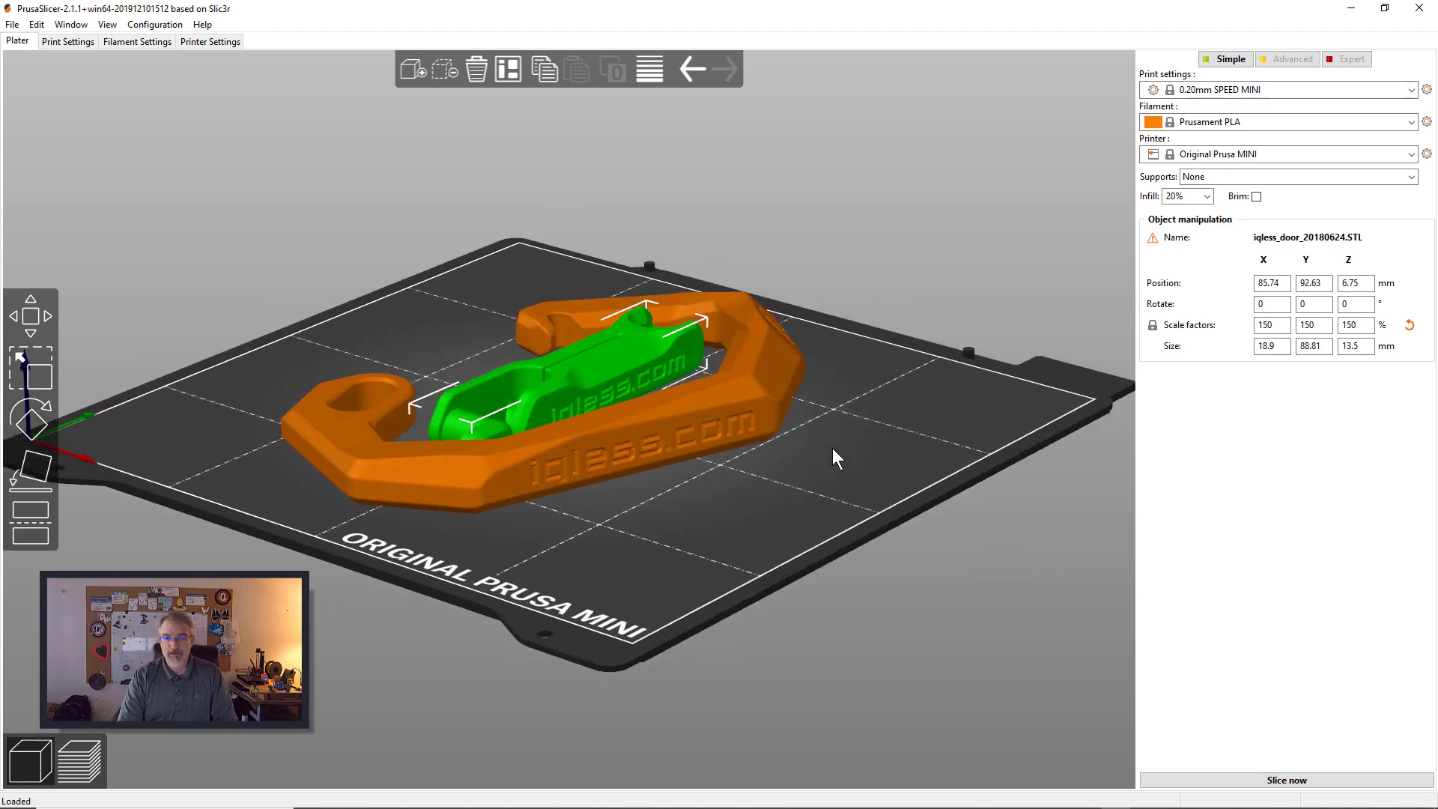
# Slice the plate and inspect the layers around 6.40 mm with the vertical slider.
pyautogui.click(1247, 781)
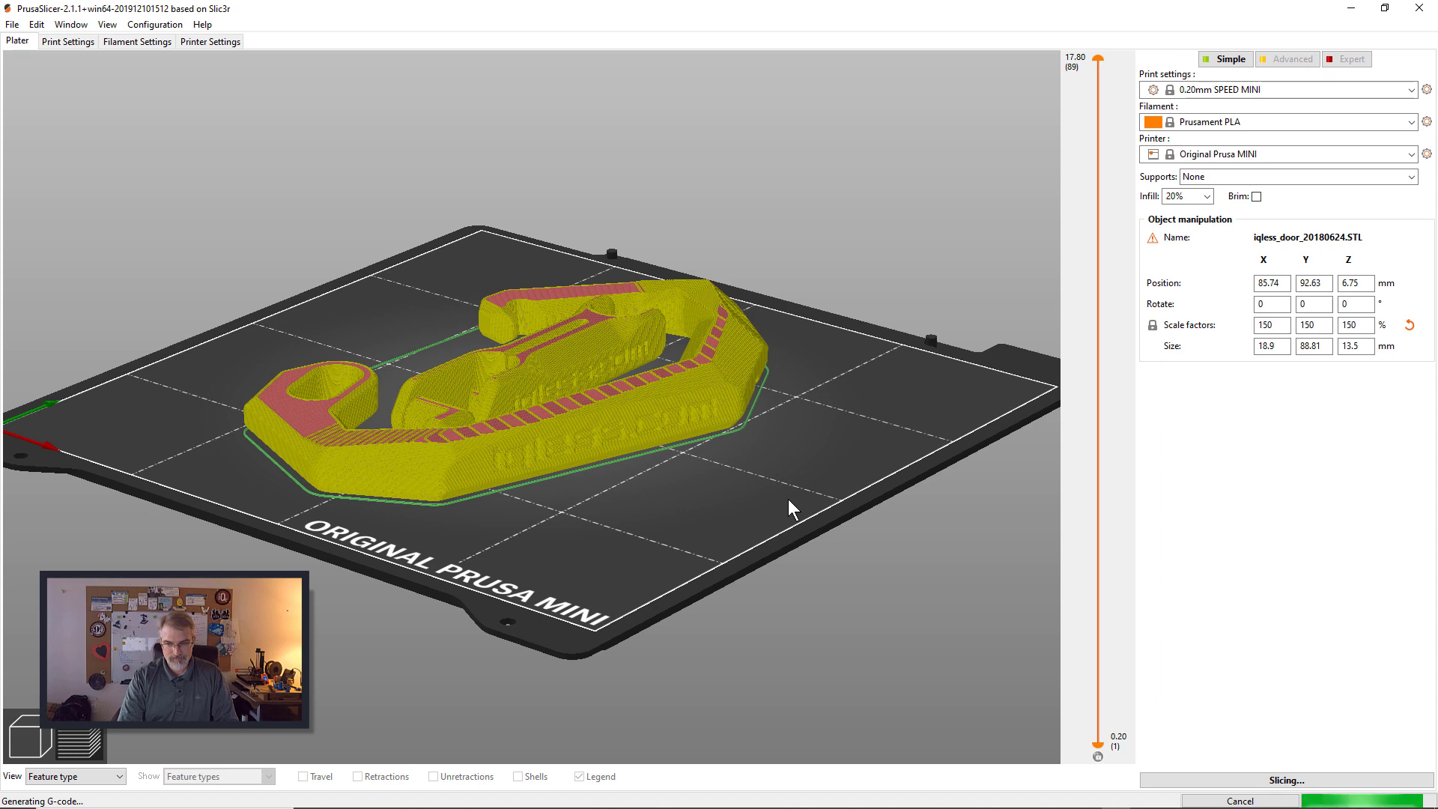
pyautogui.scroll(3, 782, 488)
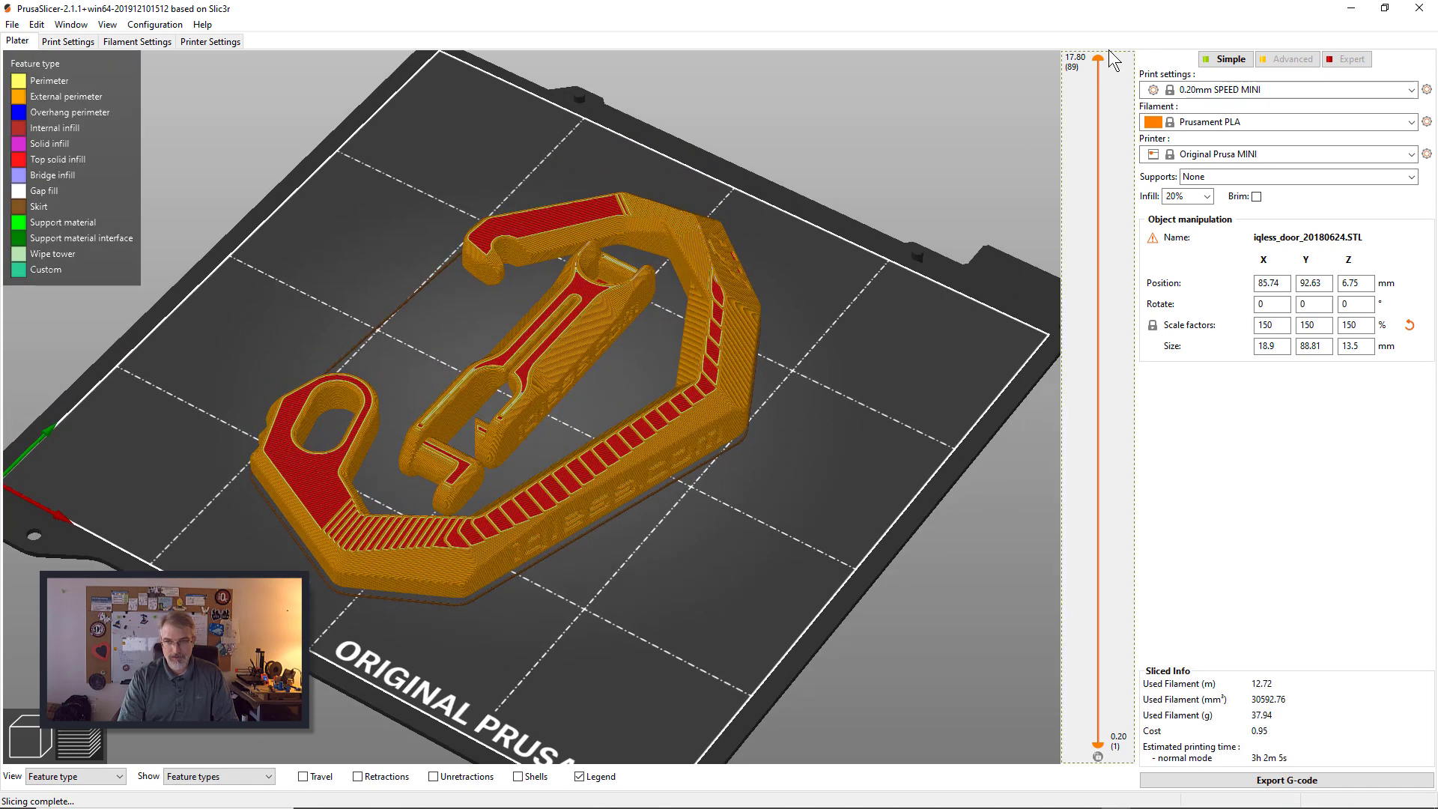
pyautogui.moveTo(1098, 60); pyautogui.dragTo(1098, 409)
pyautogui.moveTo(1071, 469); pyautogui.dragTo(1058, 503)
pyautogui.moveTo(1049, 509); pyautogui.dragTo(904, 517)
pyautogui.press('1')
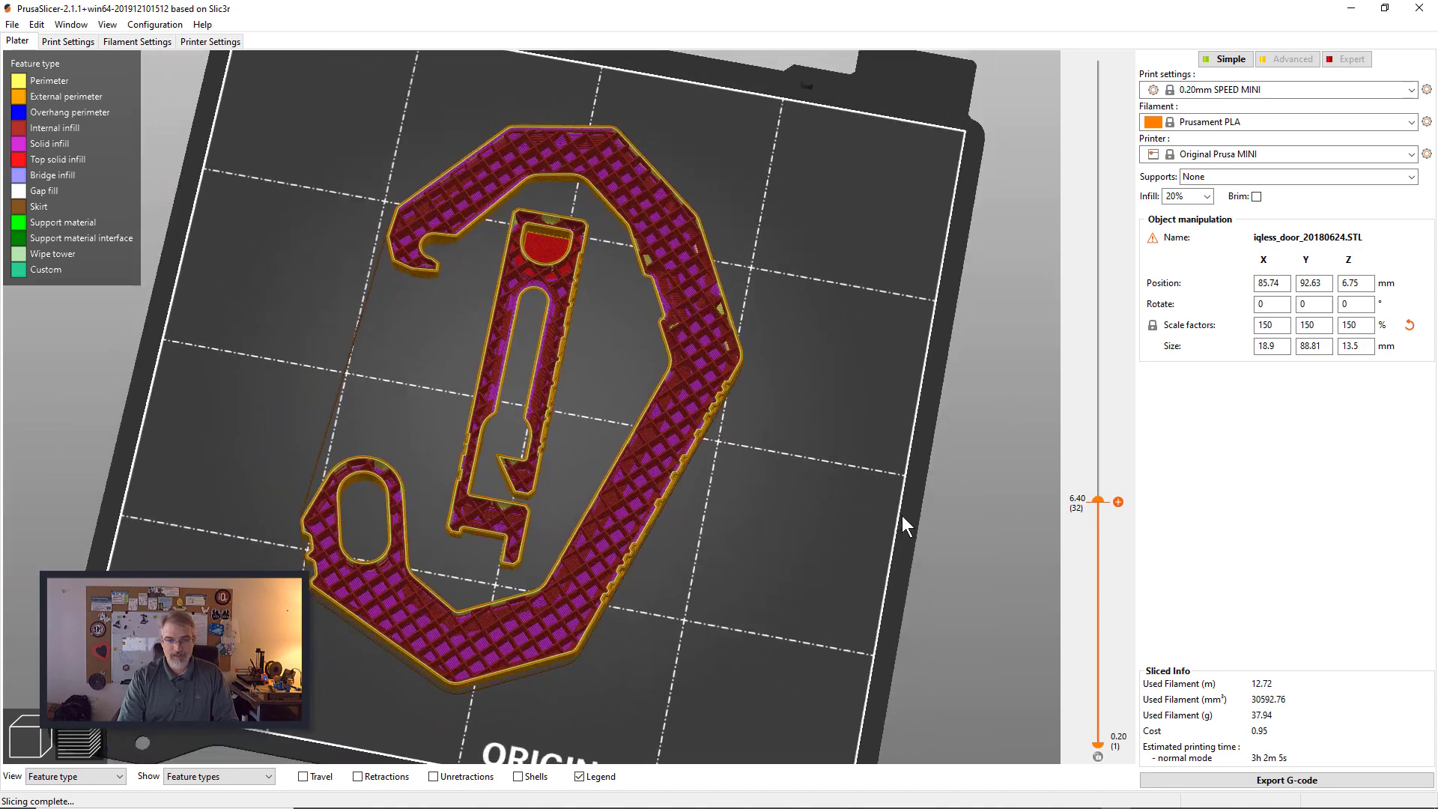
pyautogui.press('0')
pyautogui.moveTo(1098, 500); pyautogui.dragTo(1098, 60)
# Export iqless_door_20180624_0.2mm_PLA_MINI_3h2m.gcode to the Desktop.
pyautogui.click(1322, 779)
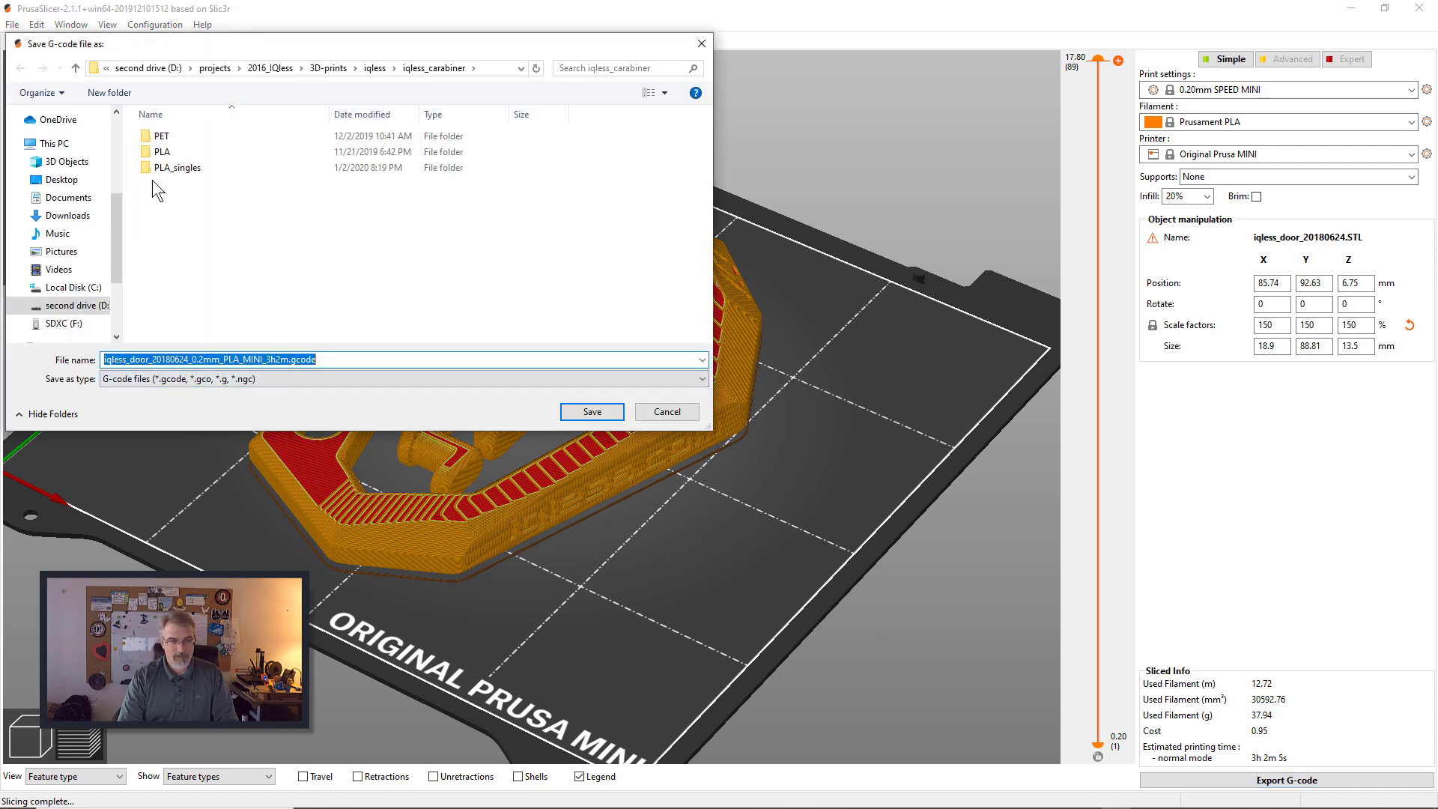
pyautogui.scroll(4, 86, 153)
pyautogui.click(85, 148)
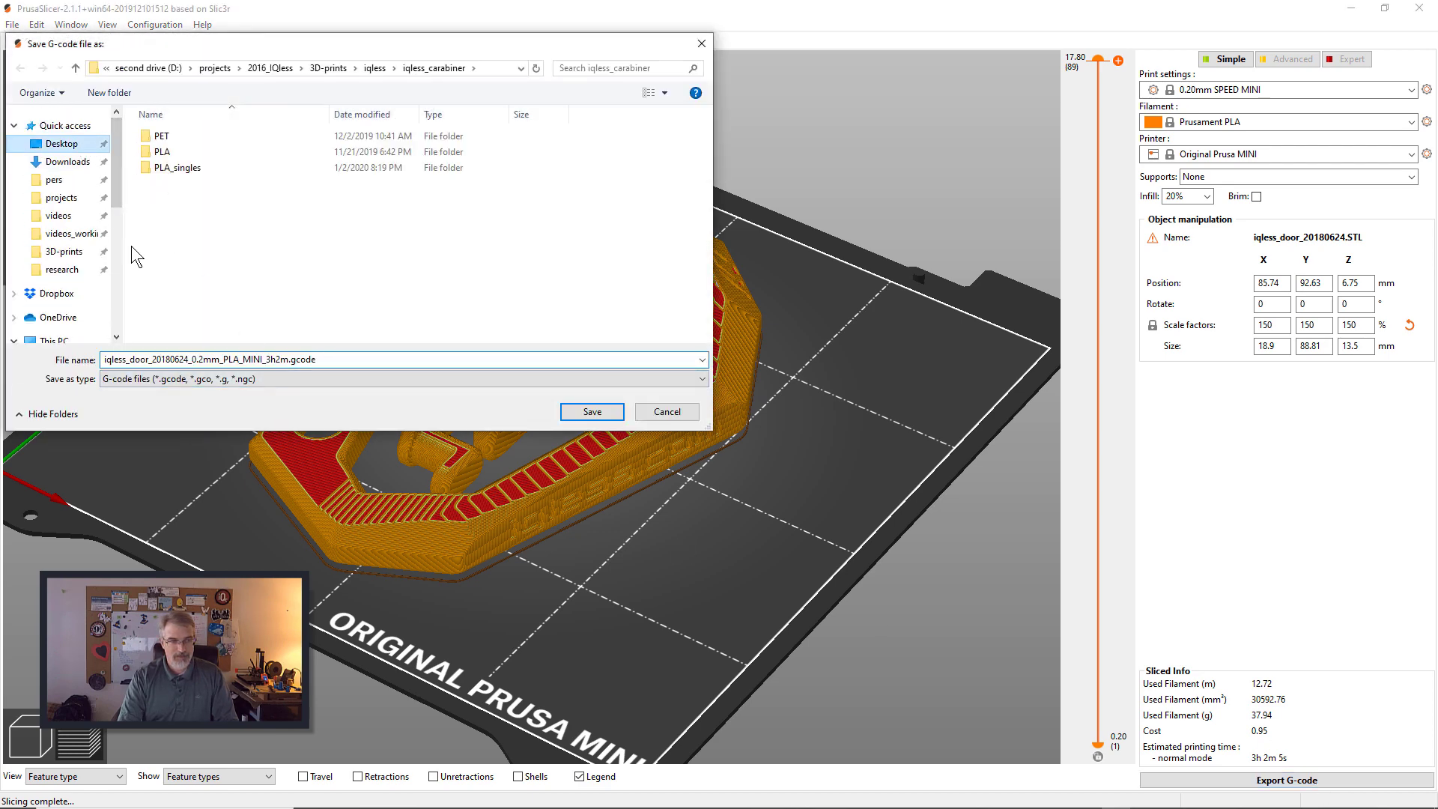
pyautogui.click(591, 412)
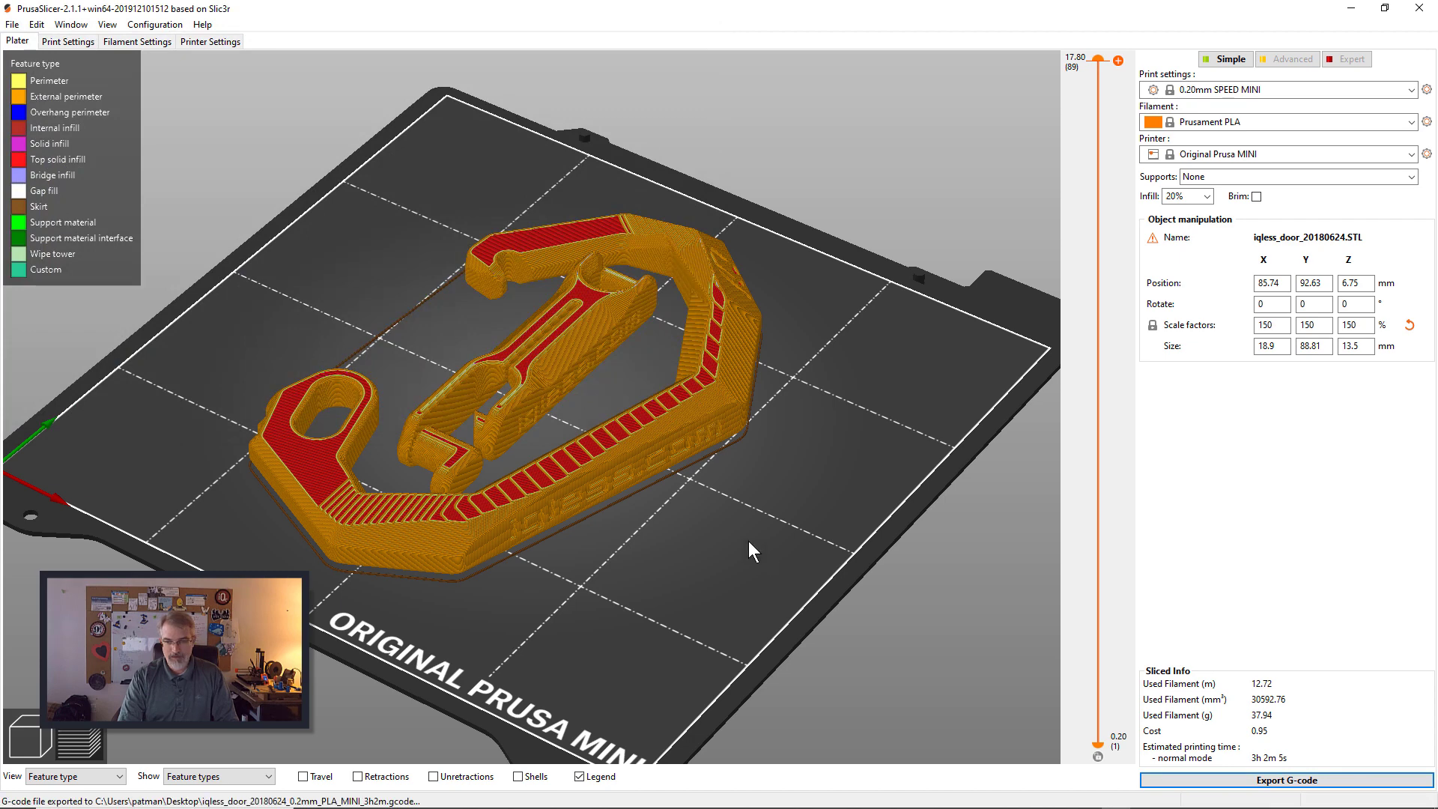
pyautogui.moveTo(748, 541)
pyautogui.mouseDown()
pyautogui.moveTo(790, 495)
pyautogui.moveTo(749, 546)
pyautogui.mouseUp()
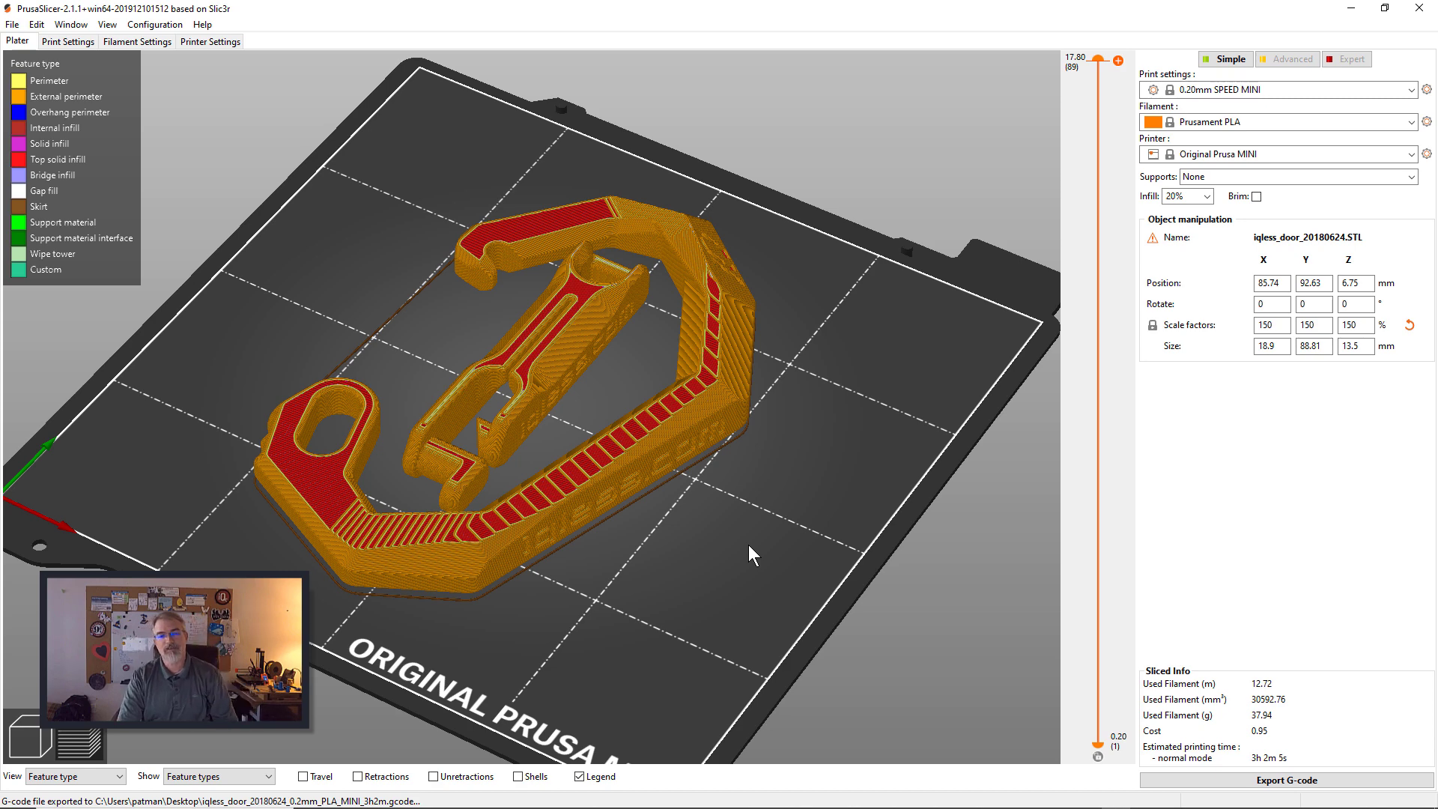
pyautogui.moveTo(744, 551); pyautogui.dragTo(761, 544)
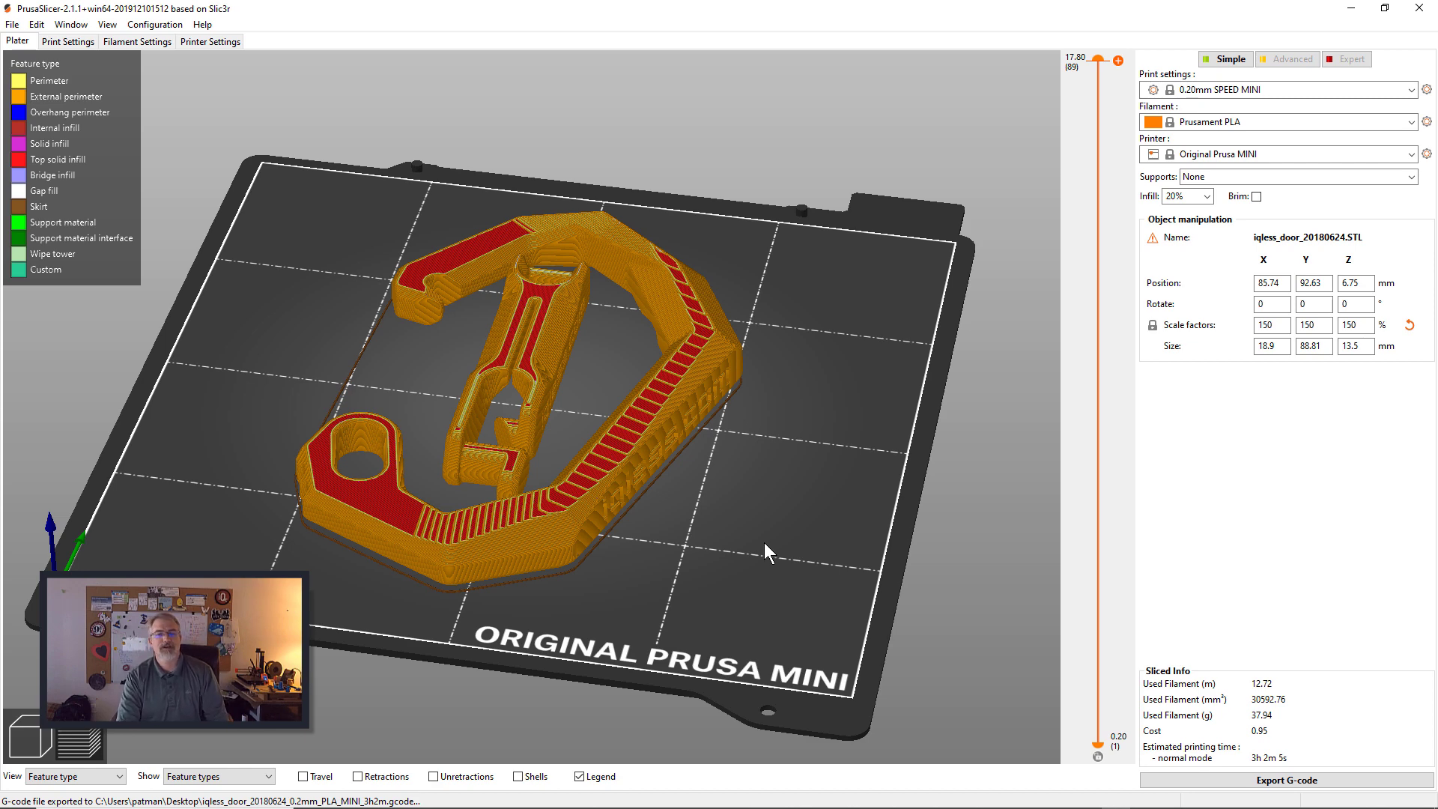
pyautogui.moveTo(760, 527); pyautogui.dragTo(707, 474)
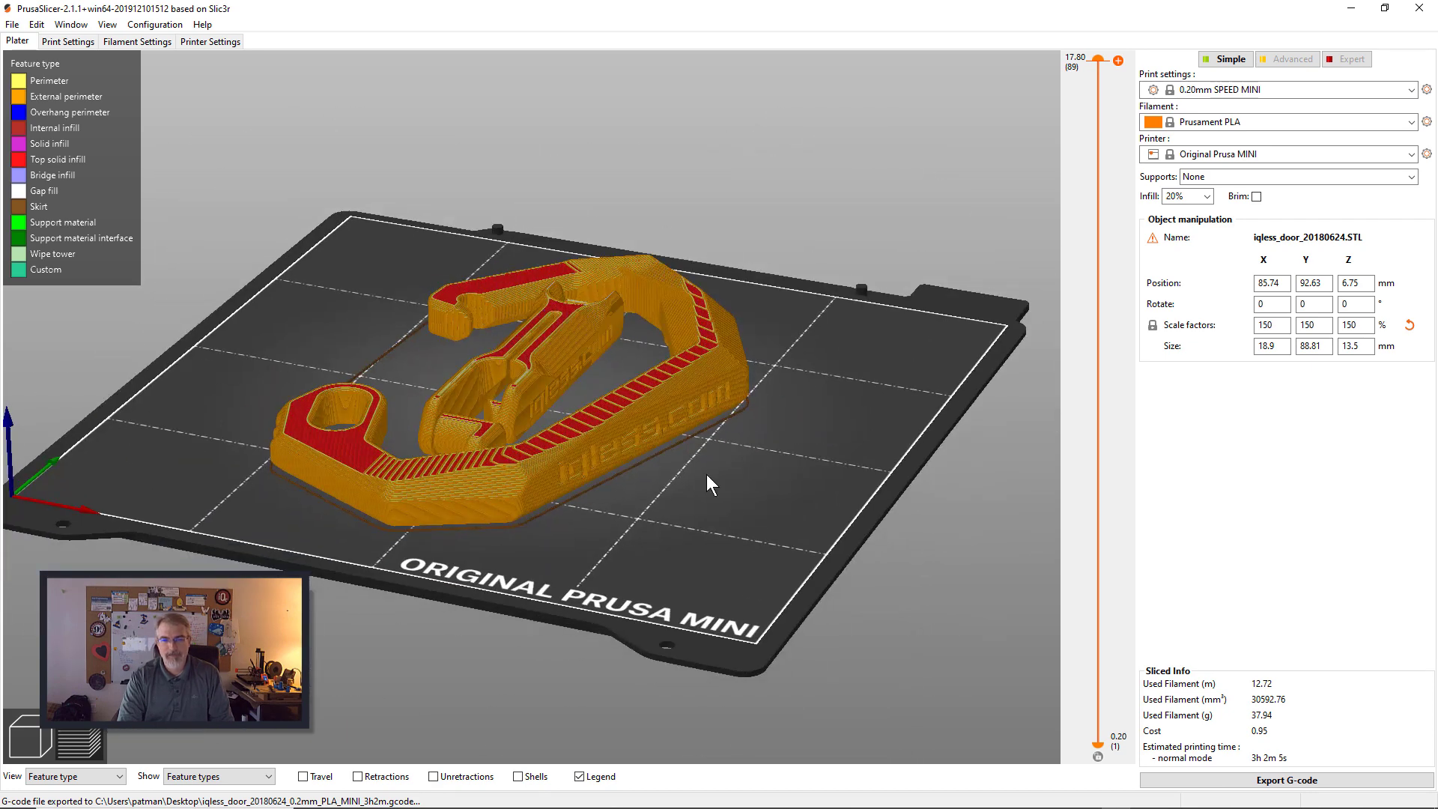
# Switch the printer to Original Prusa i3 MK3, slice, and save the MK3 G-code.
pyautogui.click(1225, 157)
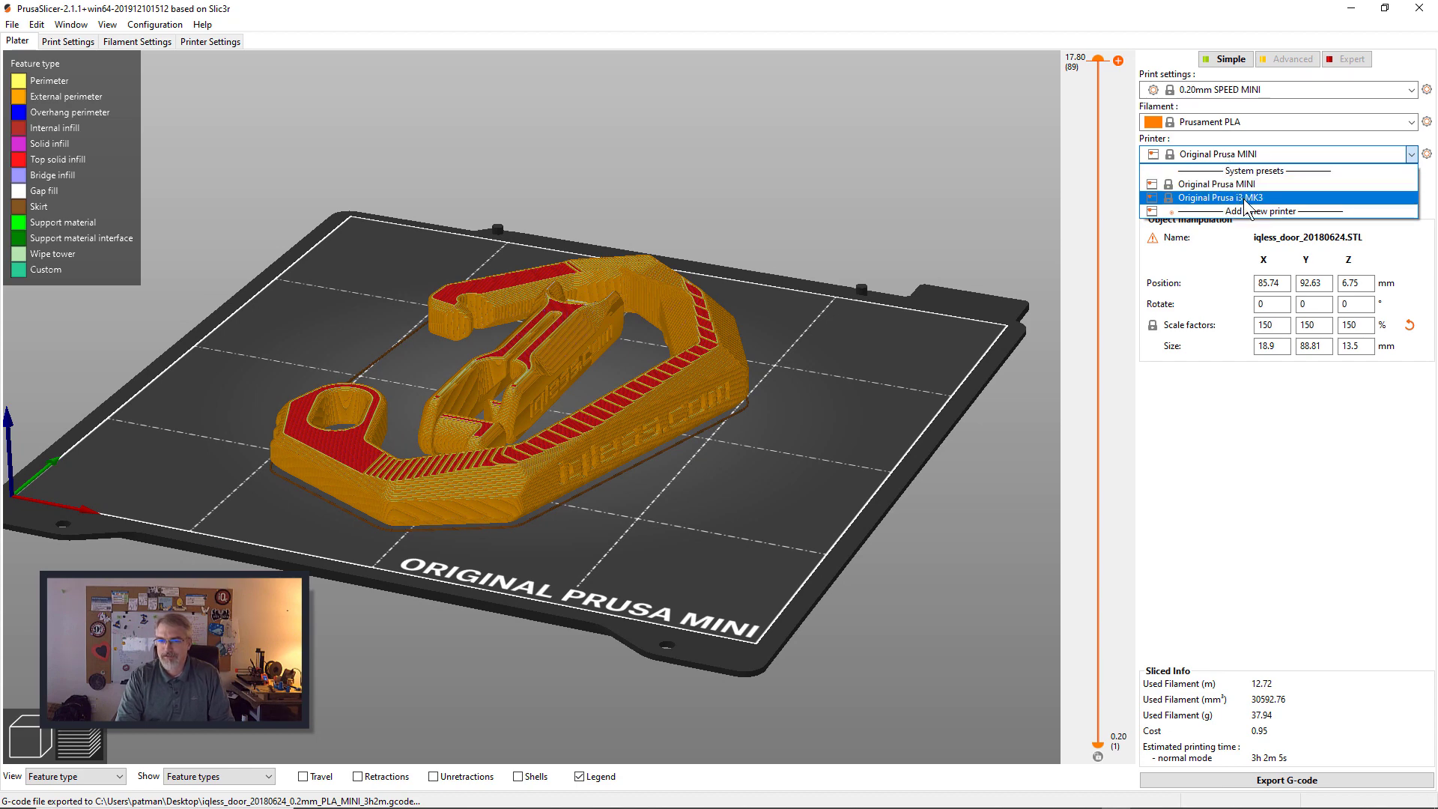
pyautogui.click(1243, 199)
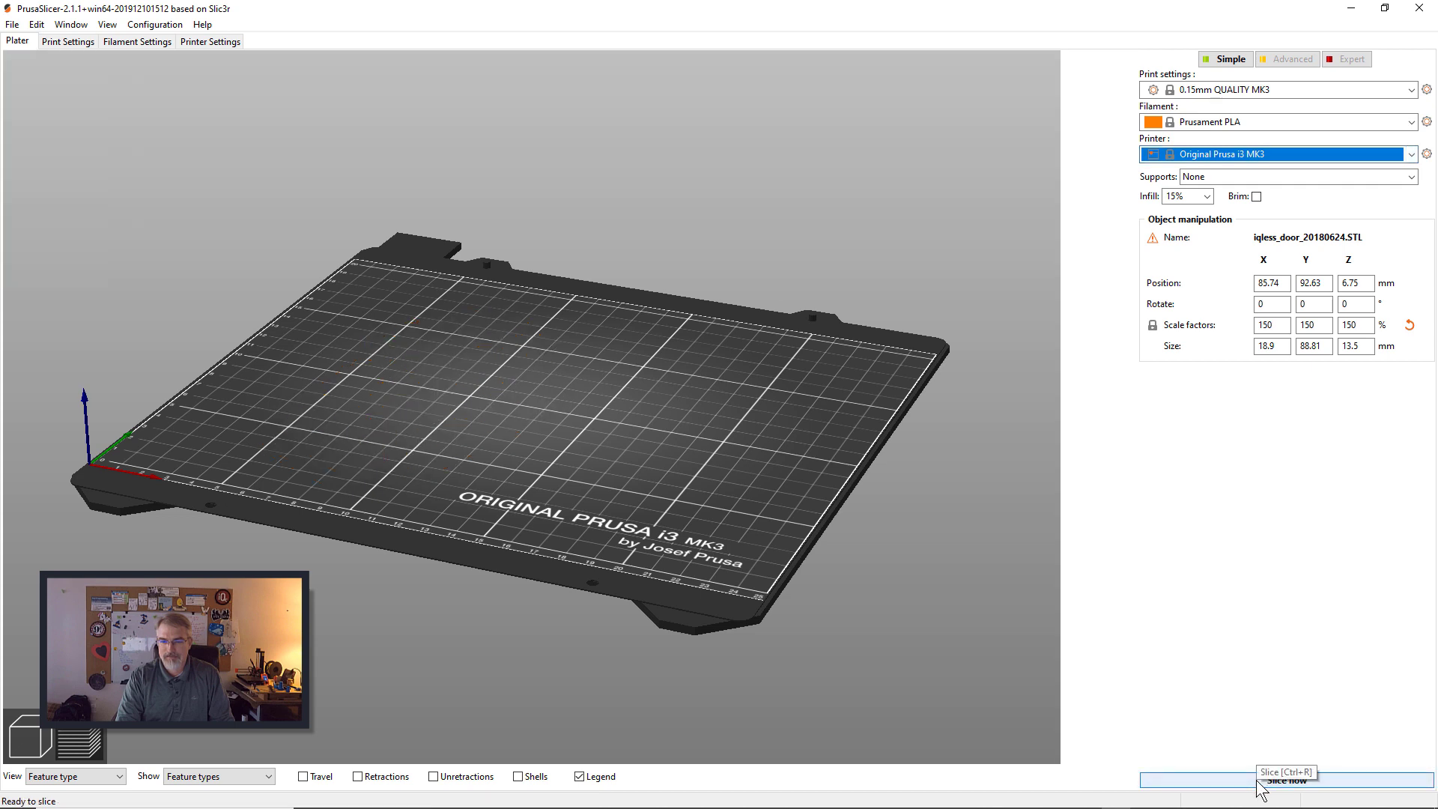
pyautogui.click(1258, 781)
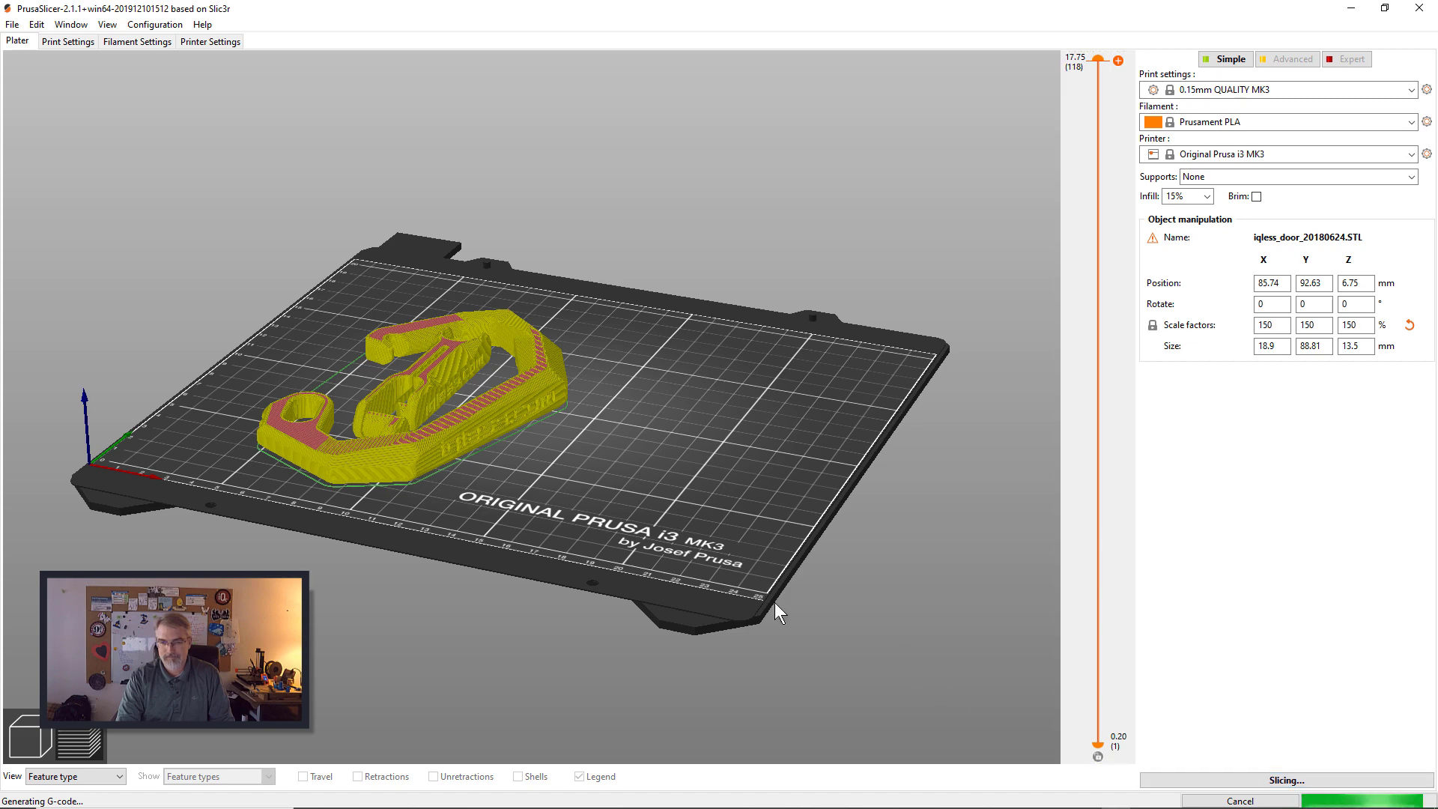
pyautogui.moveTo(775, 602); pyautogui.dragTo(737, 580)
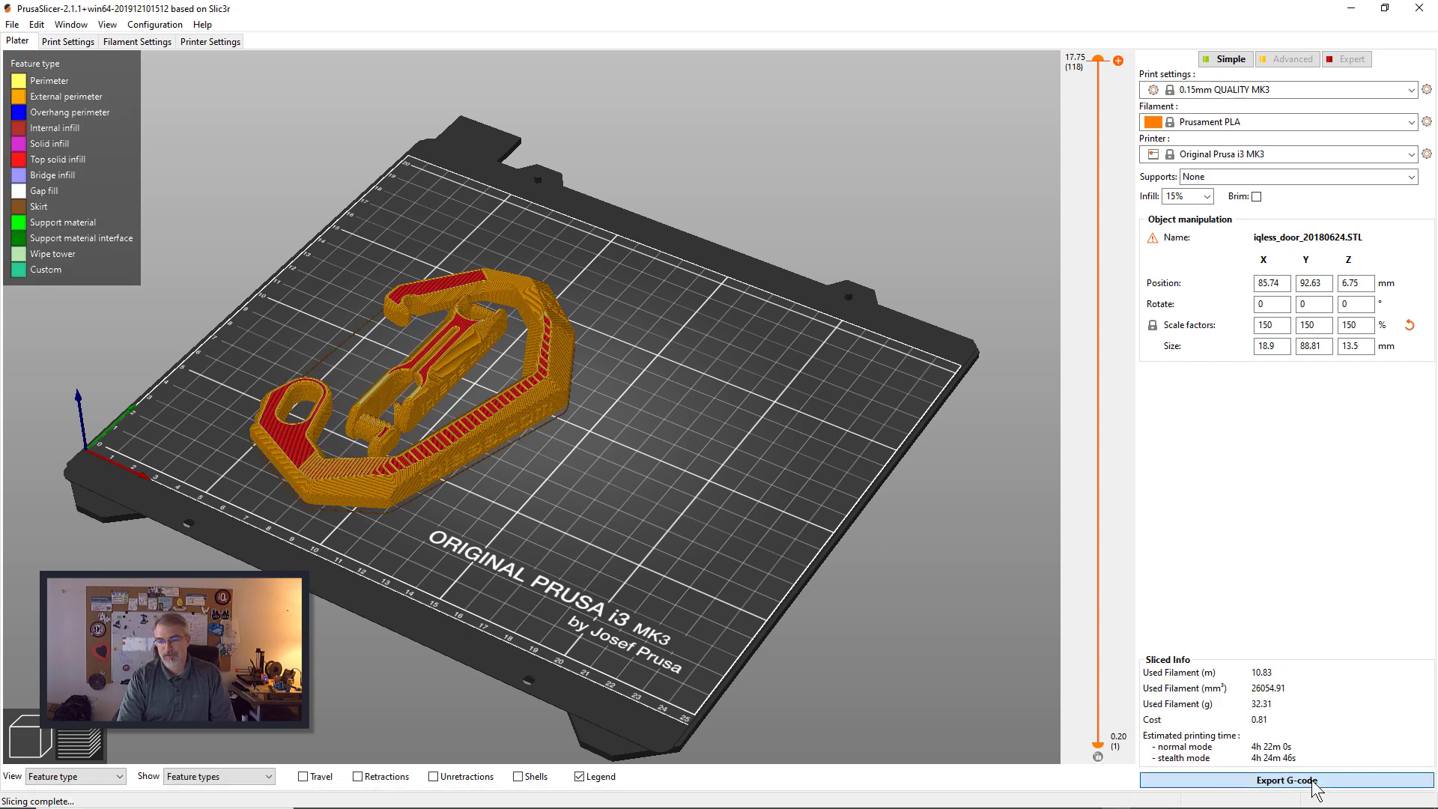
pyautogui.click(1287, 780)
pyautogui.click(583, 411)
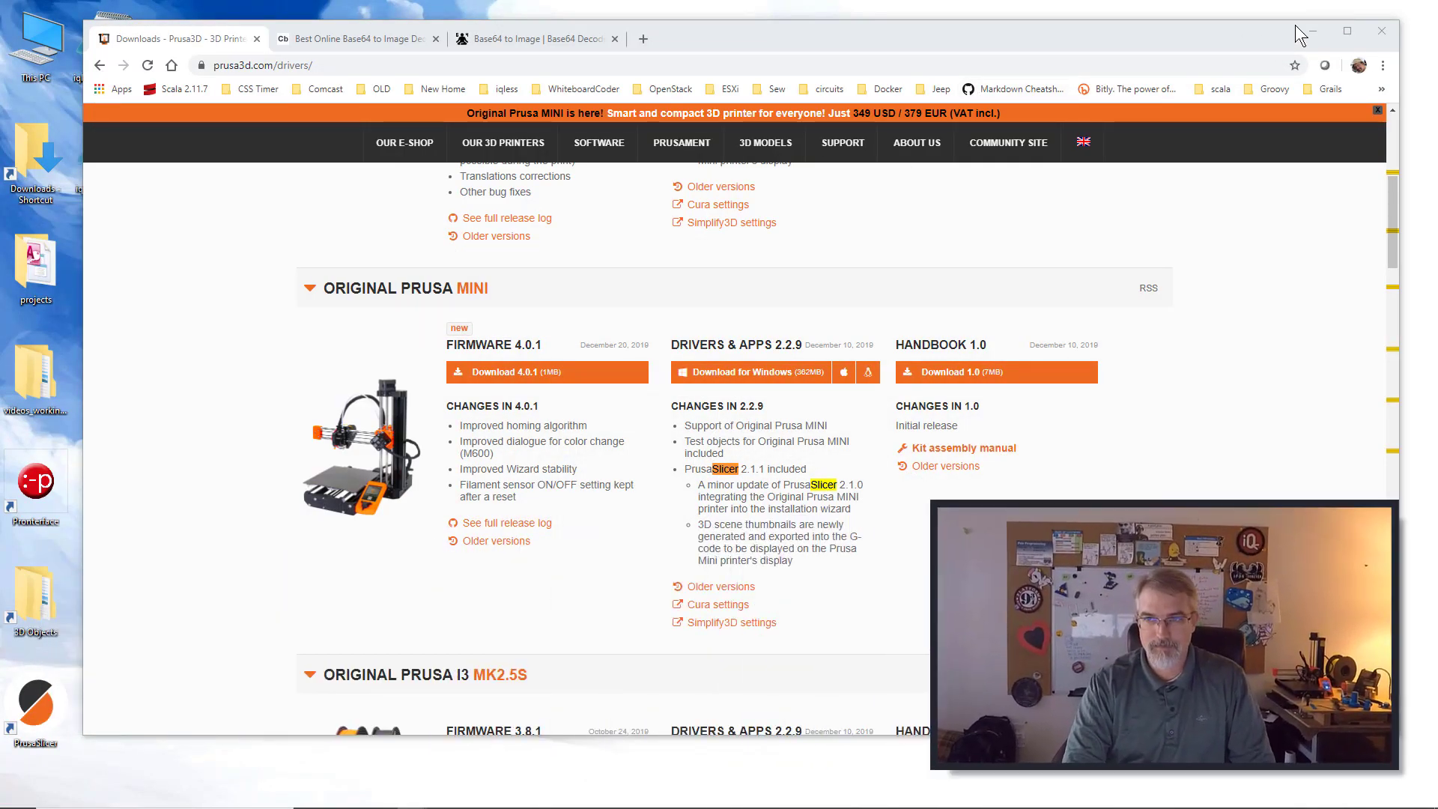
# Minimize Chrome and select the two iqless_door G-code files on the desktop.
pyautogui.click(1310, 30)
pyautogui.click(111, 44)
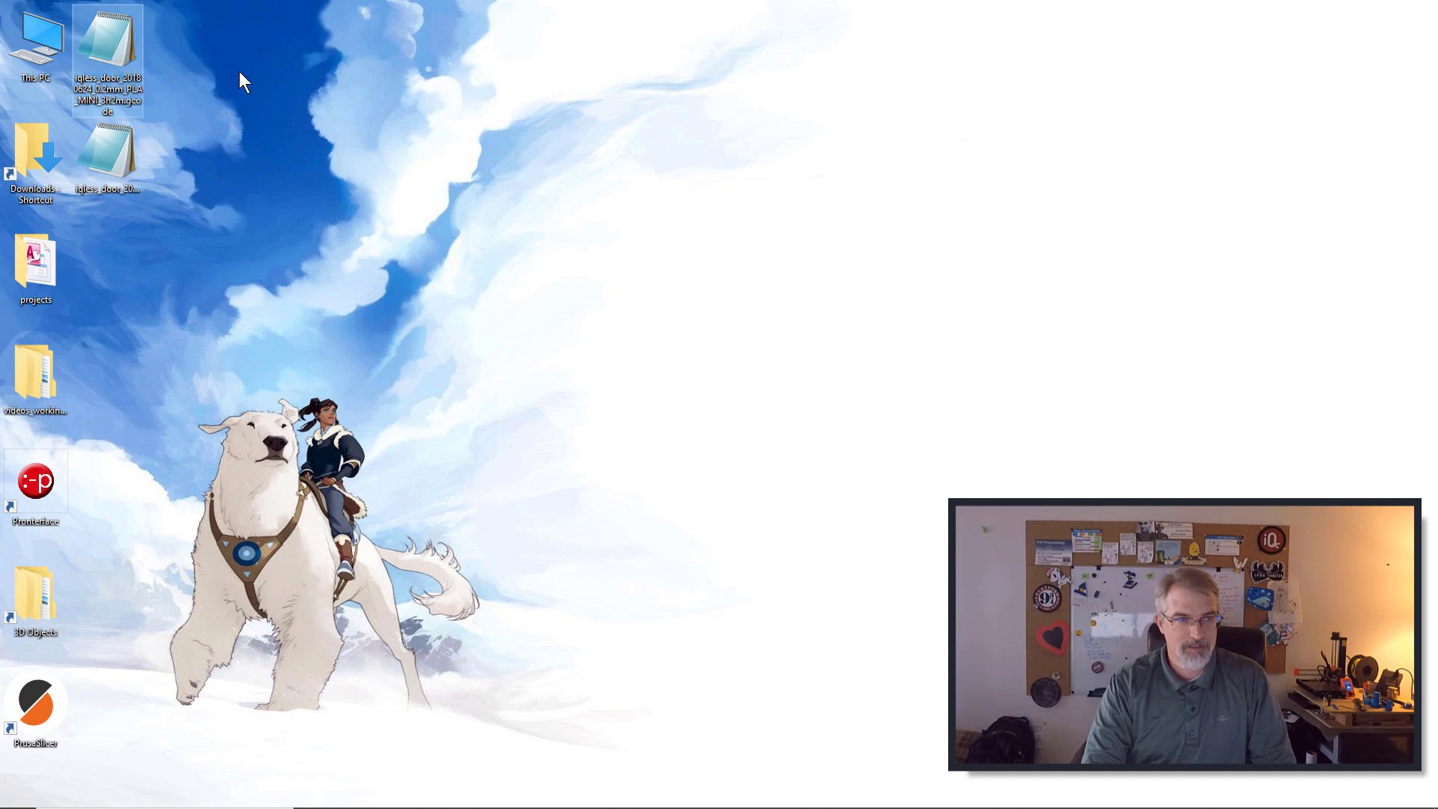
pyautogui.click(127, 144)
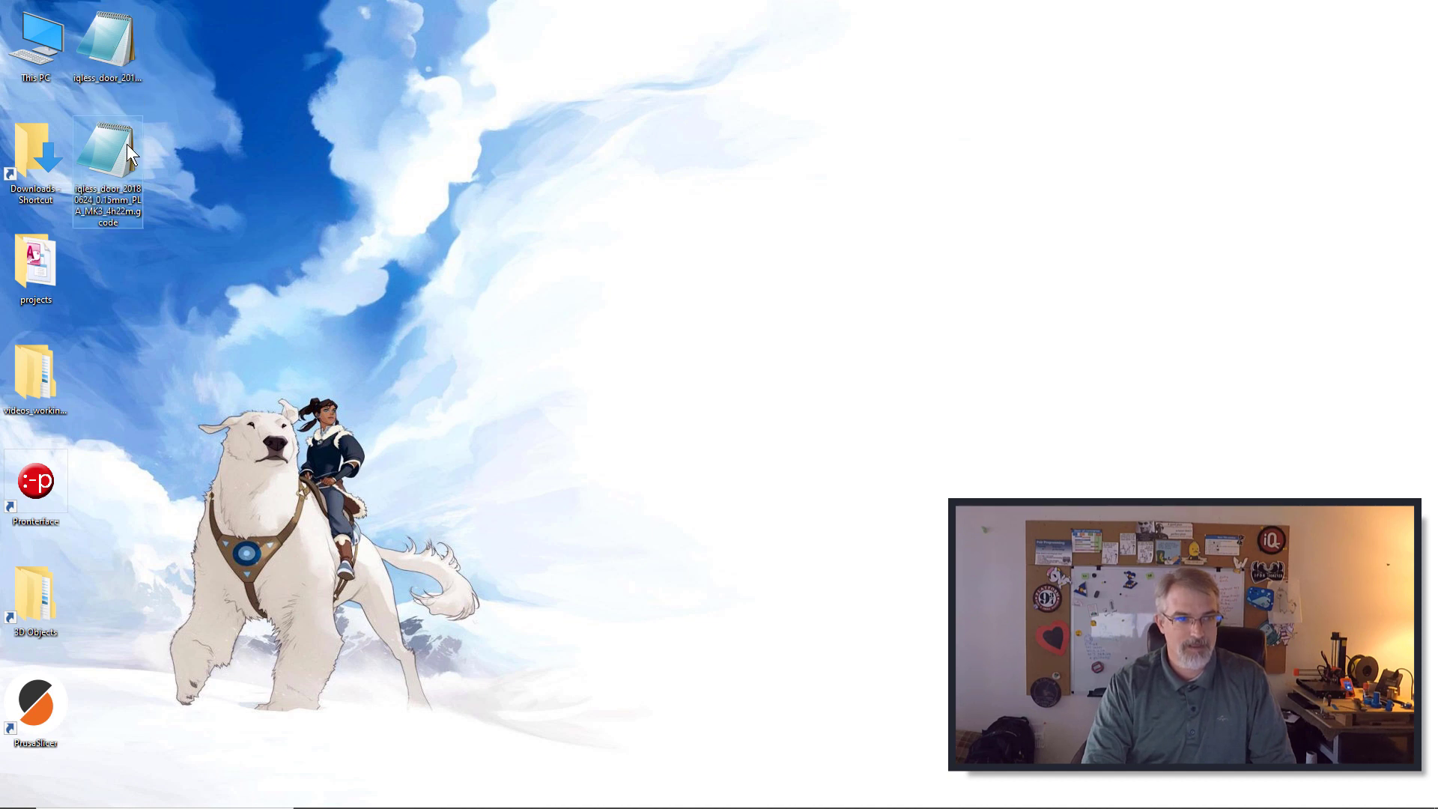
# Re-slice with the 0.20mm SPEED MK3 profile, save the G-code and minimise PrusaSlicer.
pyautogui.moveTo(986, 800)
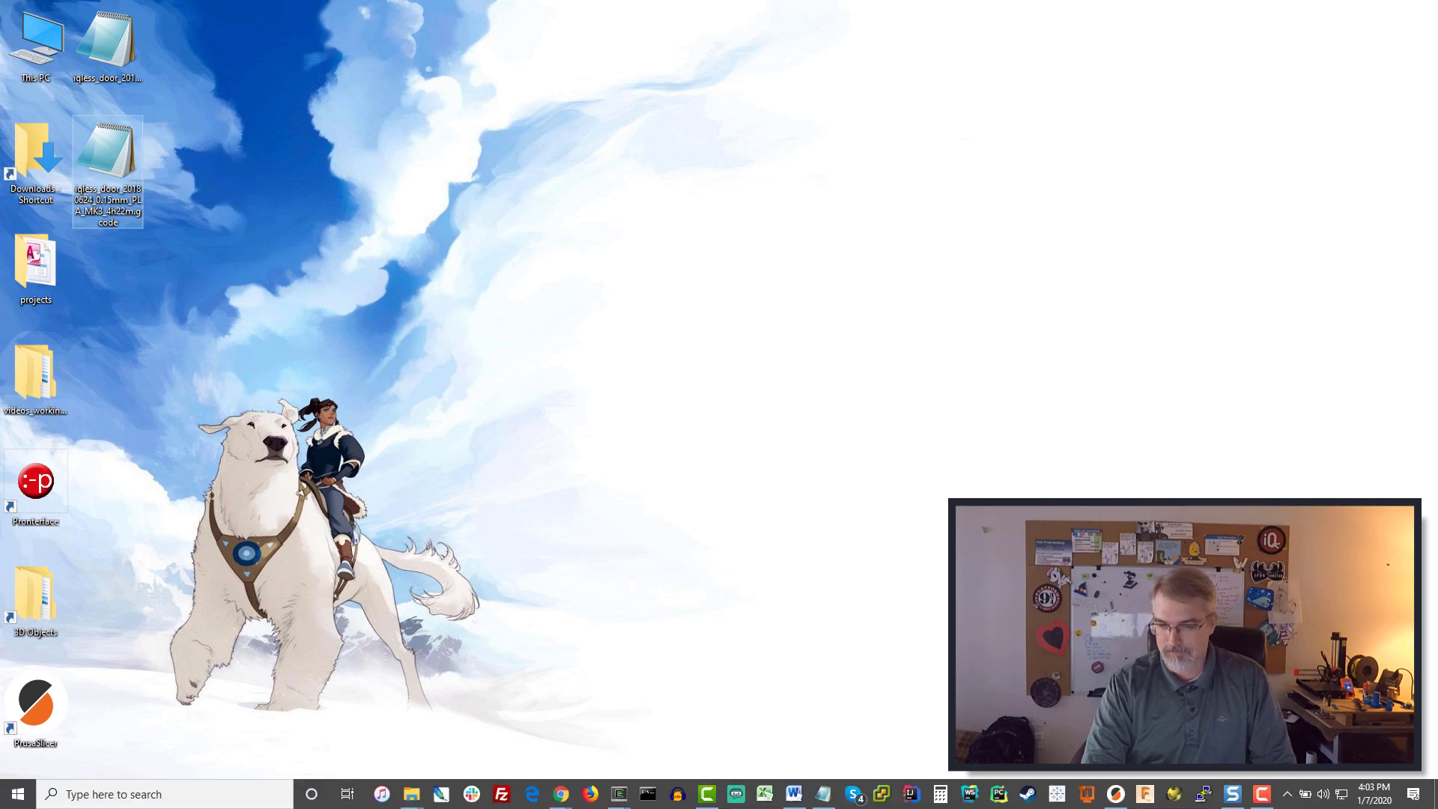
pyautogui.click(1116, 794)
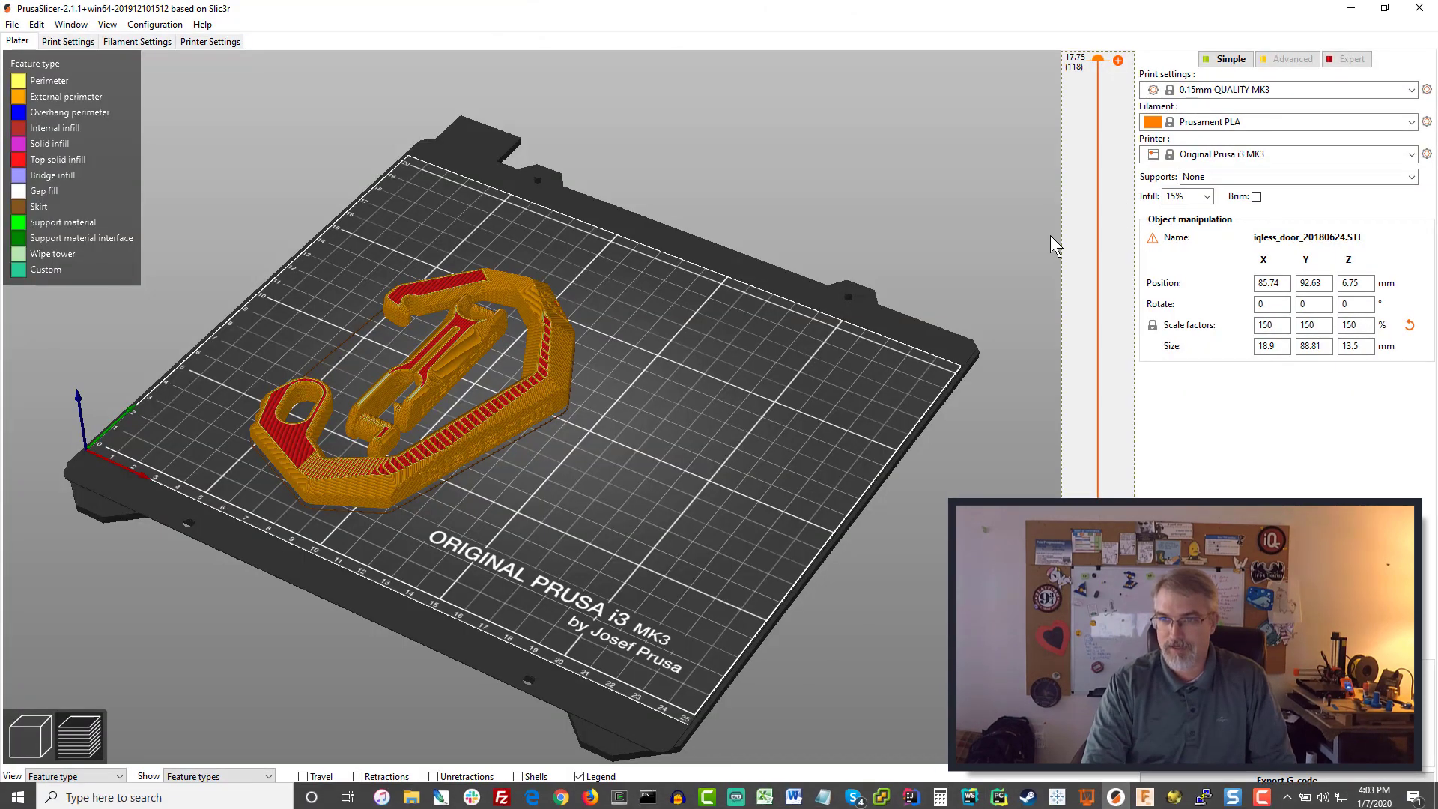
pyautogui.click(1250, 91)
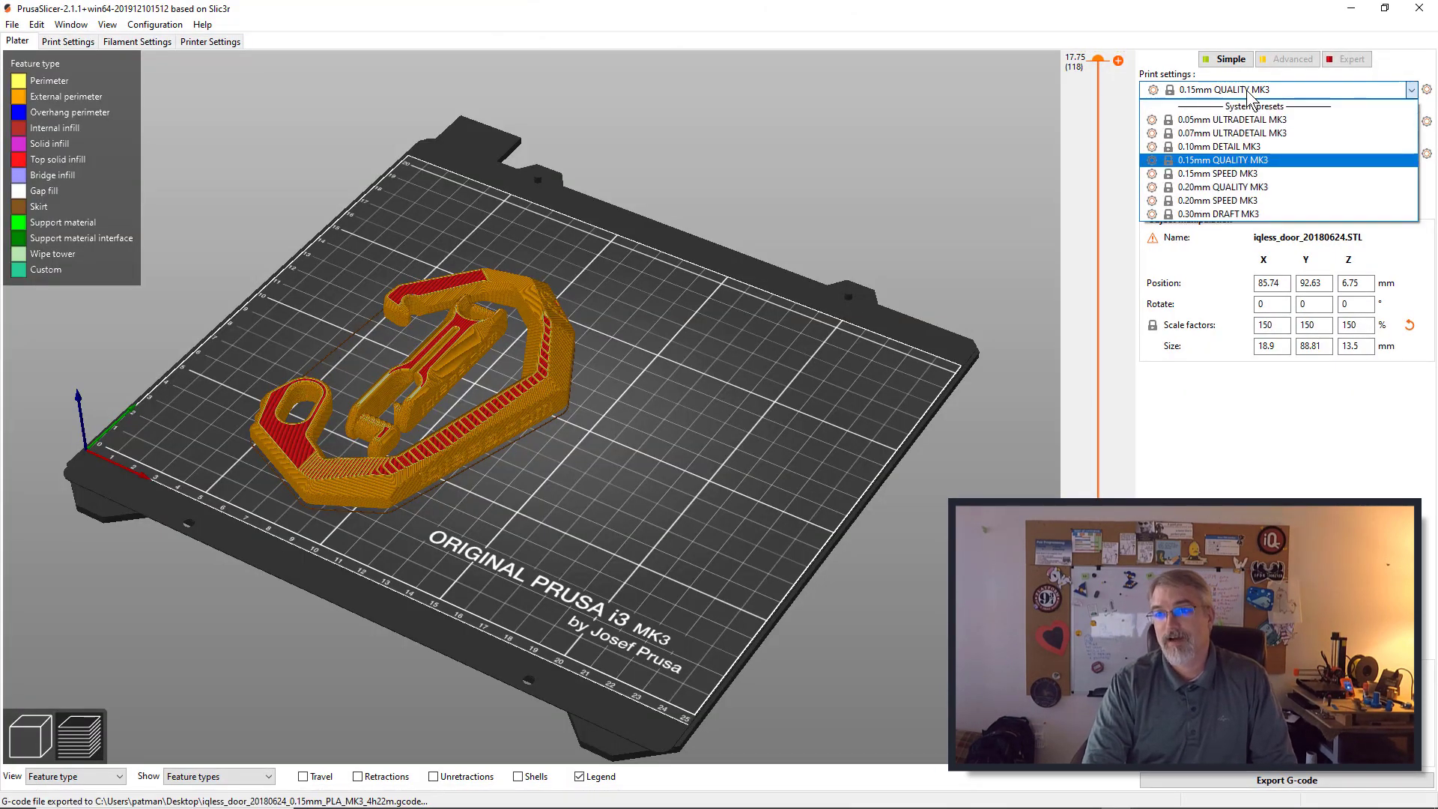
pyautogui.click(1253, 200)
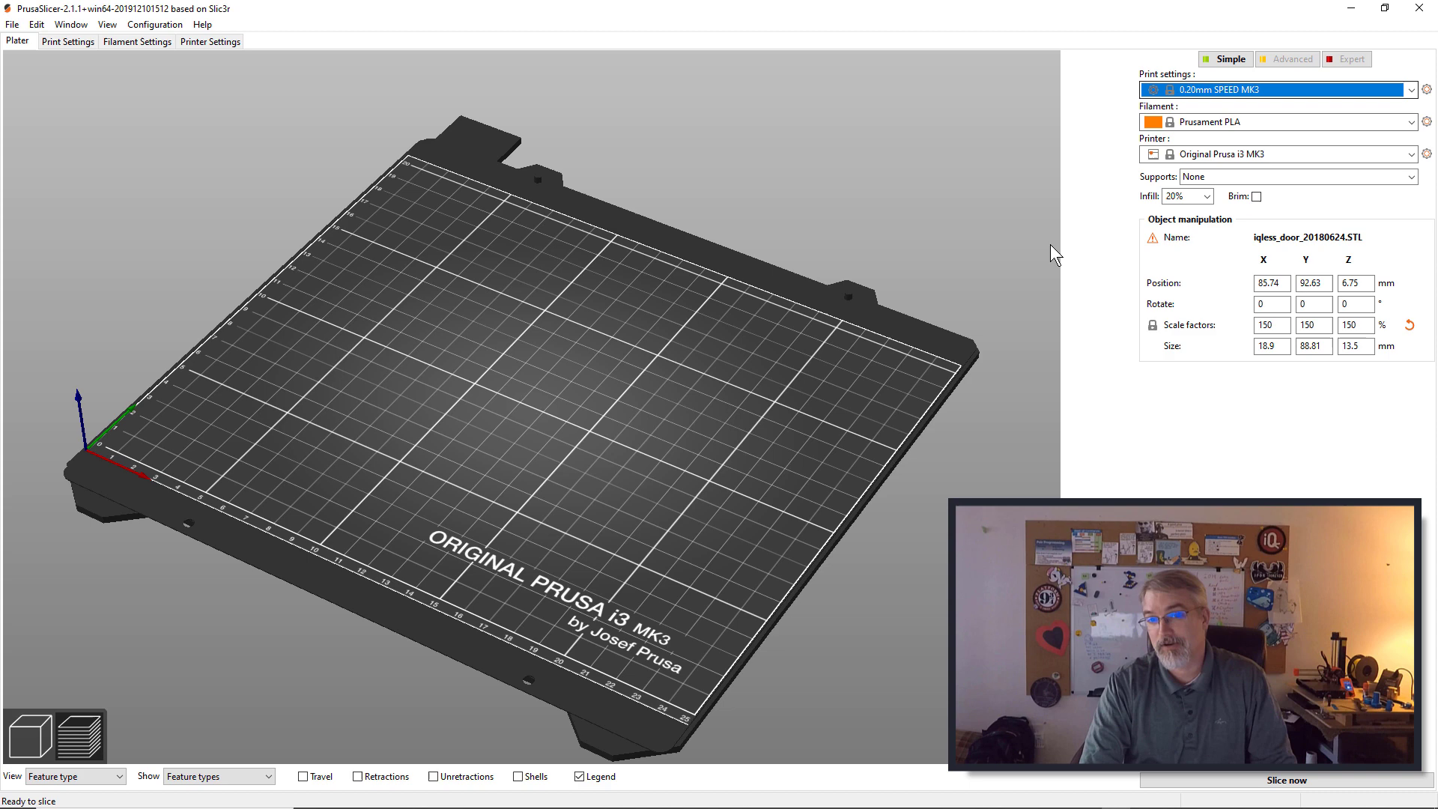
pyautogui.click(1304, 780)
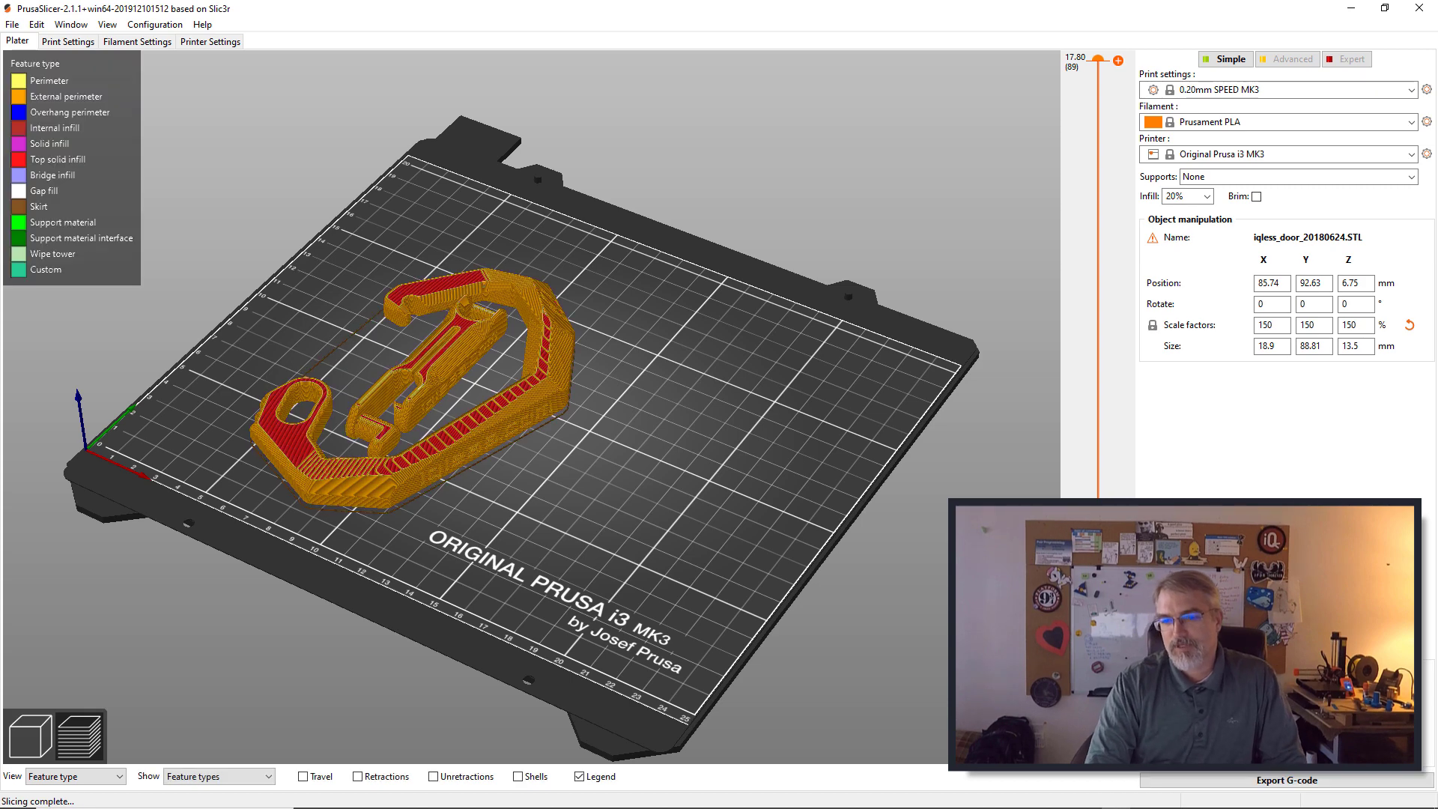
pyautogui.click(1348, 782)
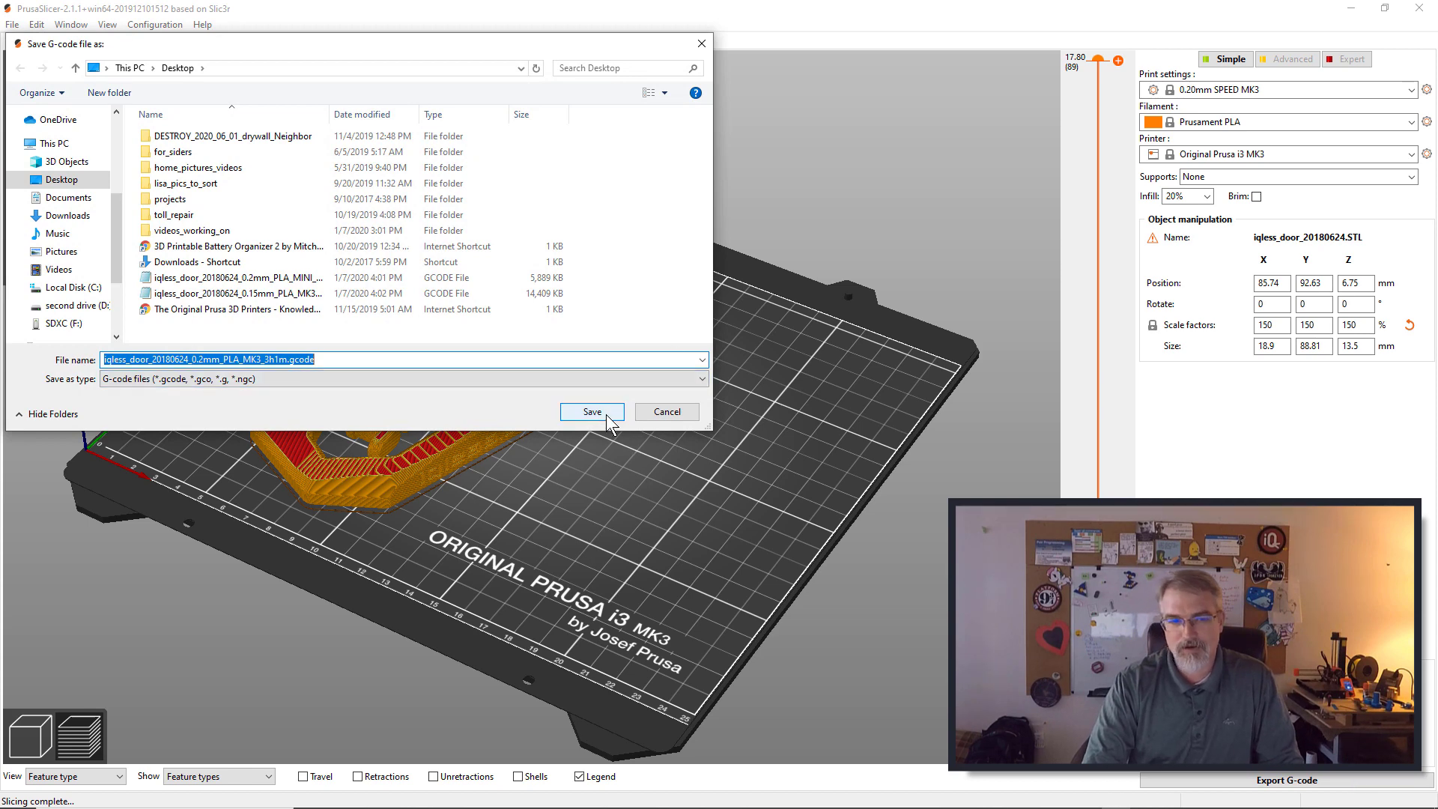
pyautogui.click(611, 423)
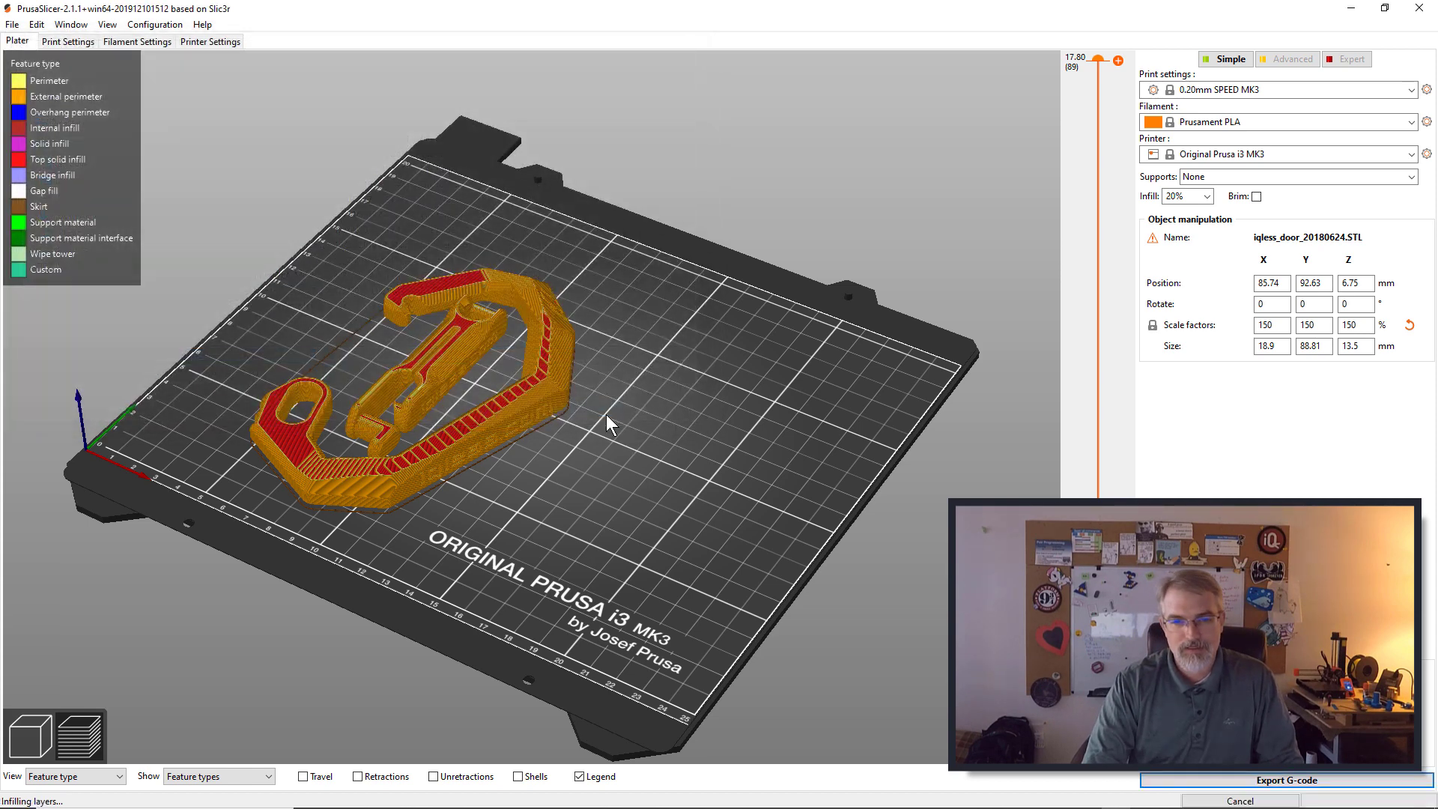
pyautogui.click(1351, 8)
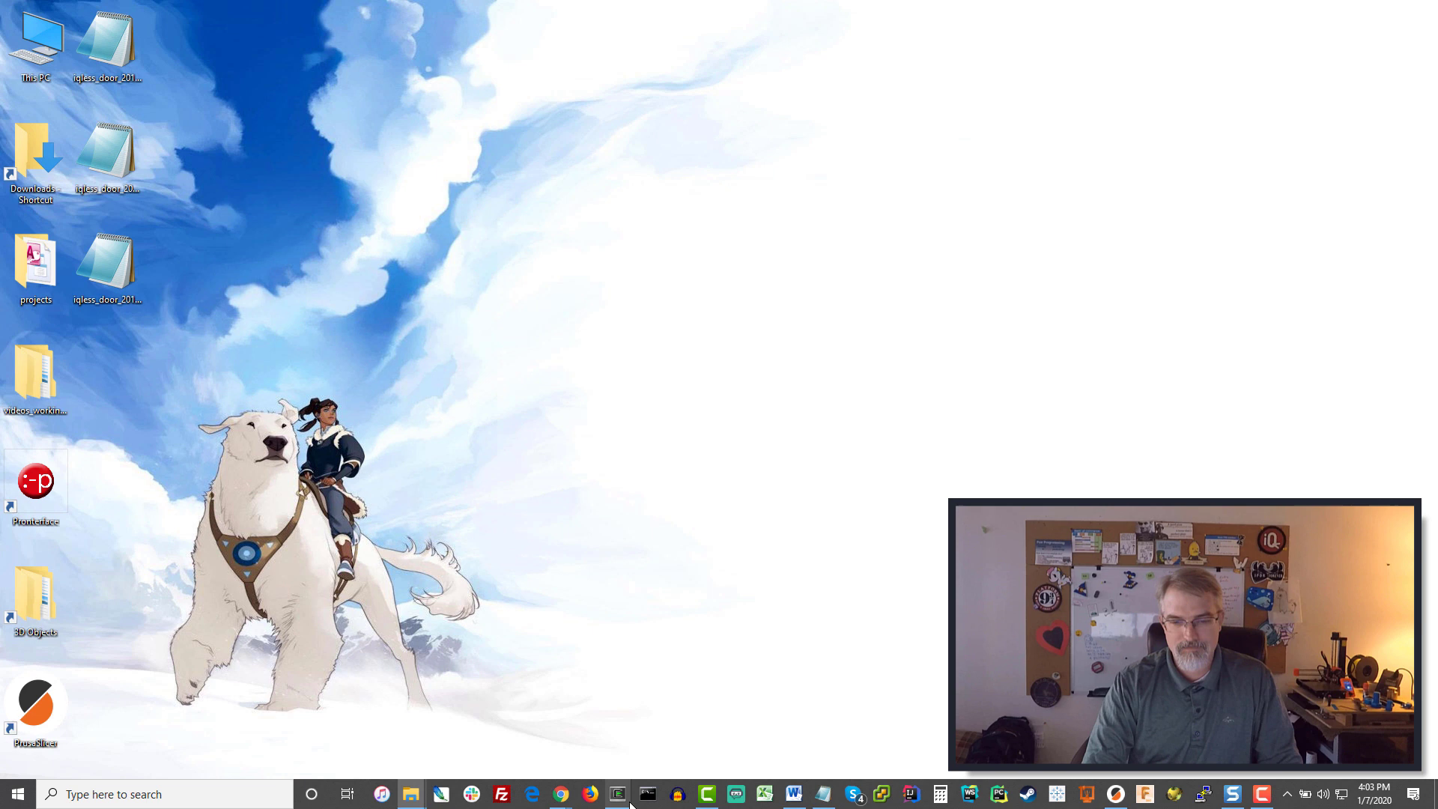
# In the Cygwin terminal at ~/Desktop, run ls -alh *.gcode.
pyautogui.moveTo(618, 794)
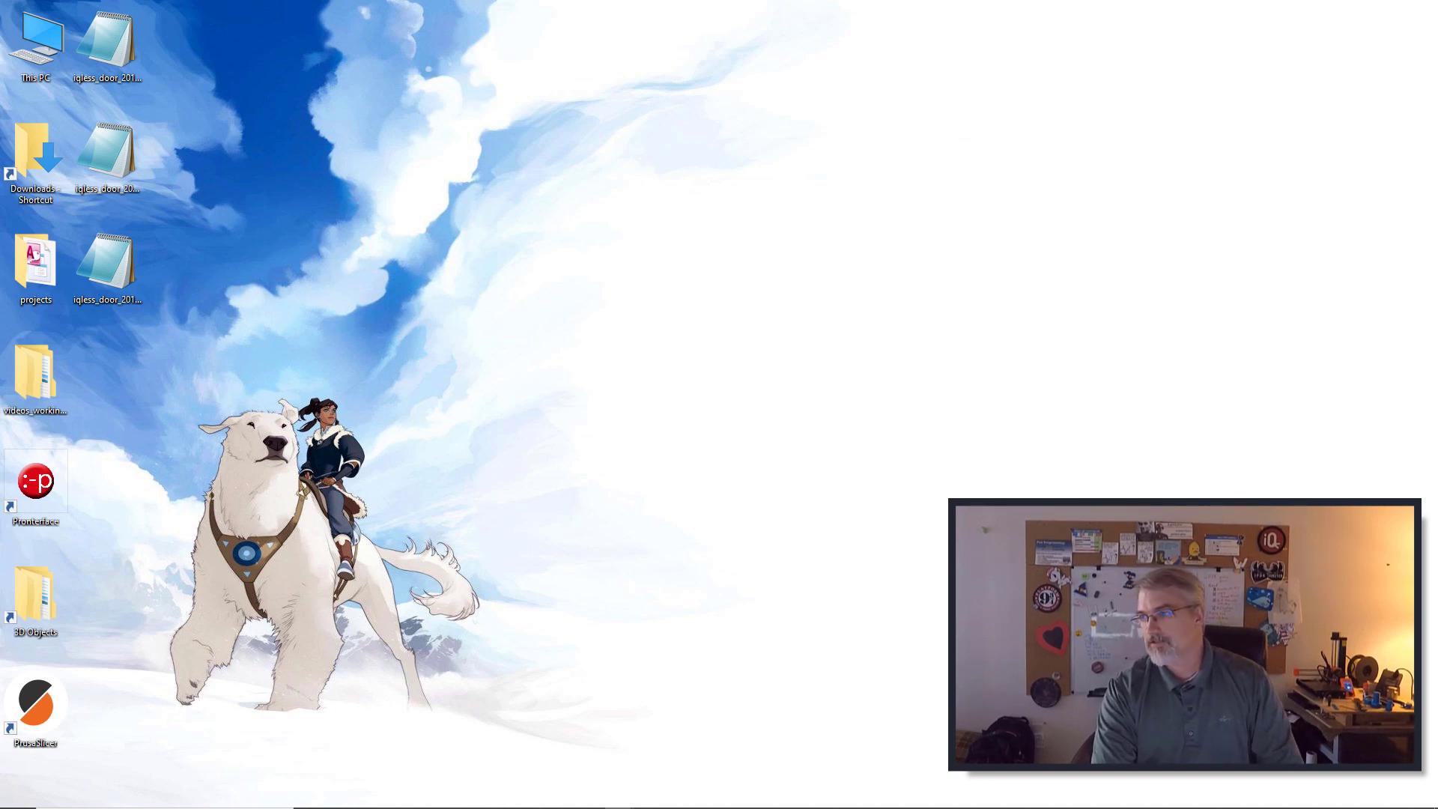
pyautogui.hotkey('alt', 'Tab')
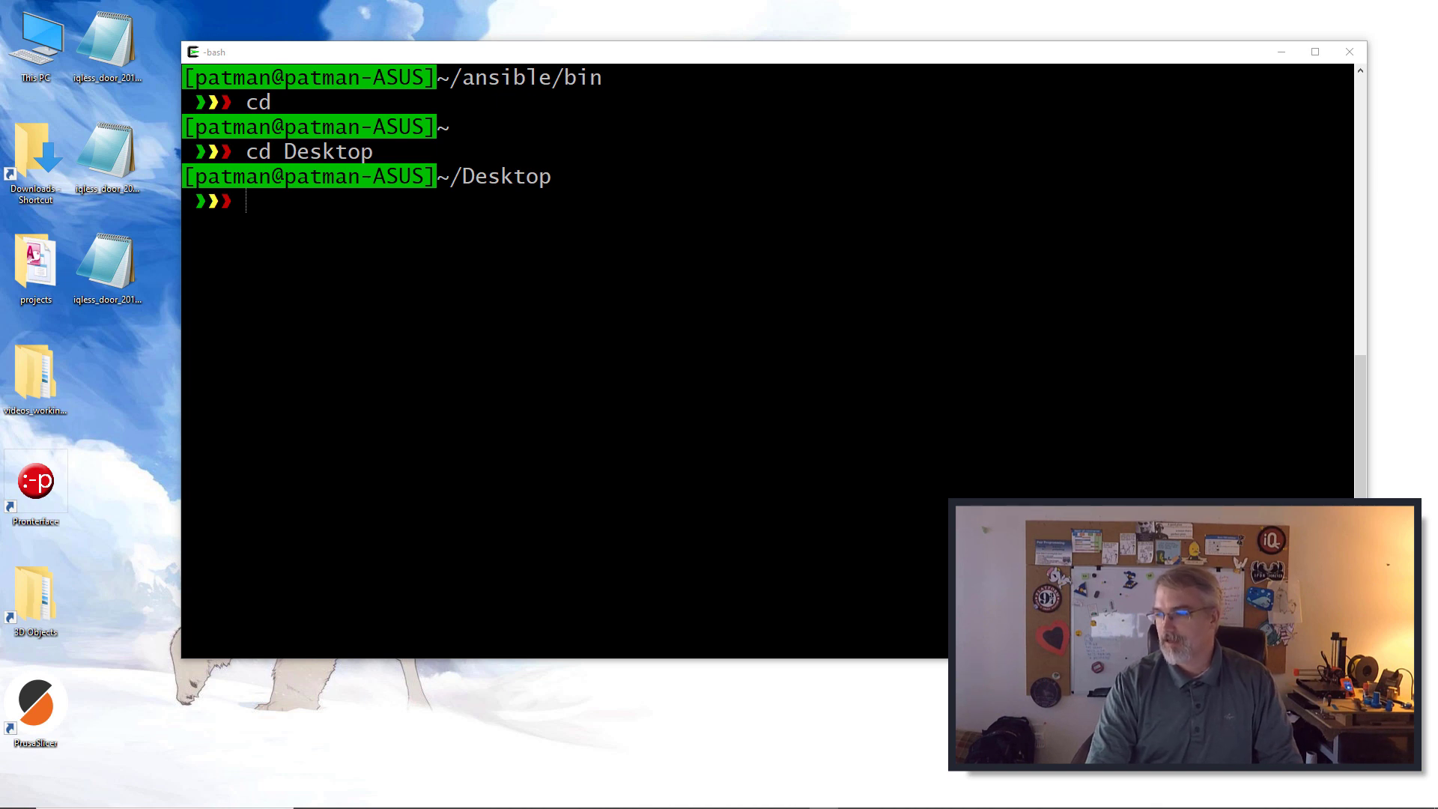
pyautogui.hotkey('alt', 'Tab')
pyautogui.write('ls ')
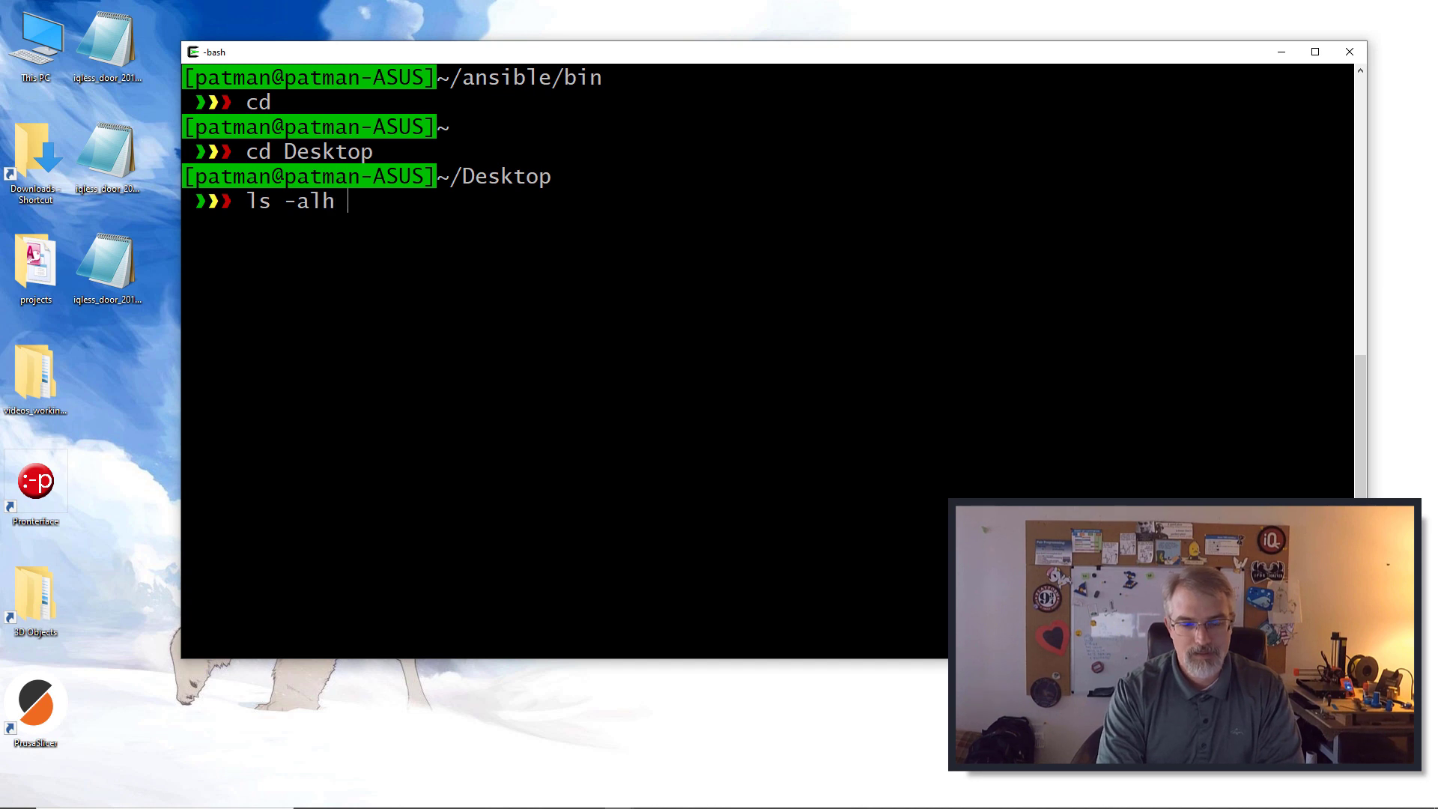
pyautogui.write('-alh *.gcode')
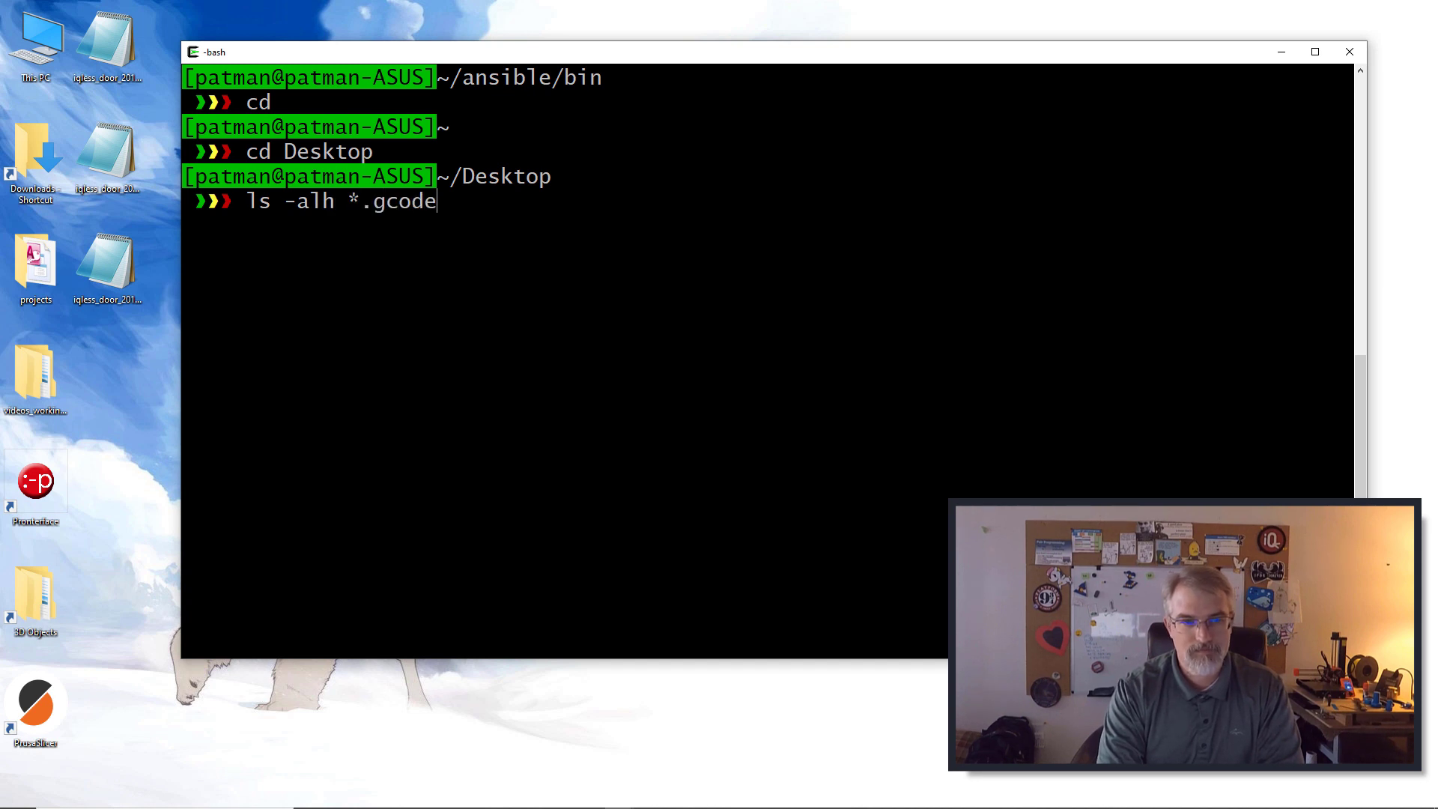
pyautogui.press('Return')
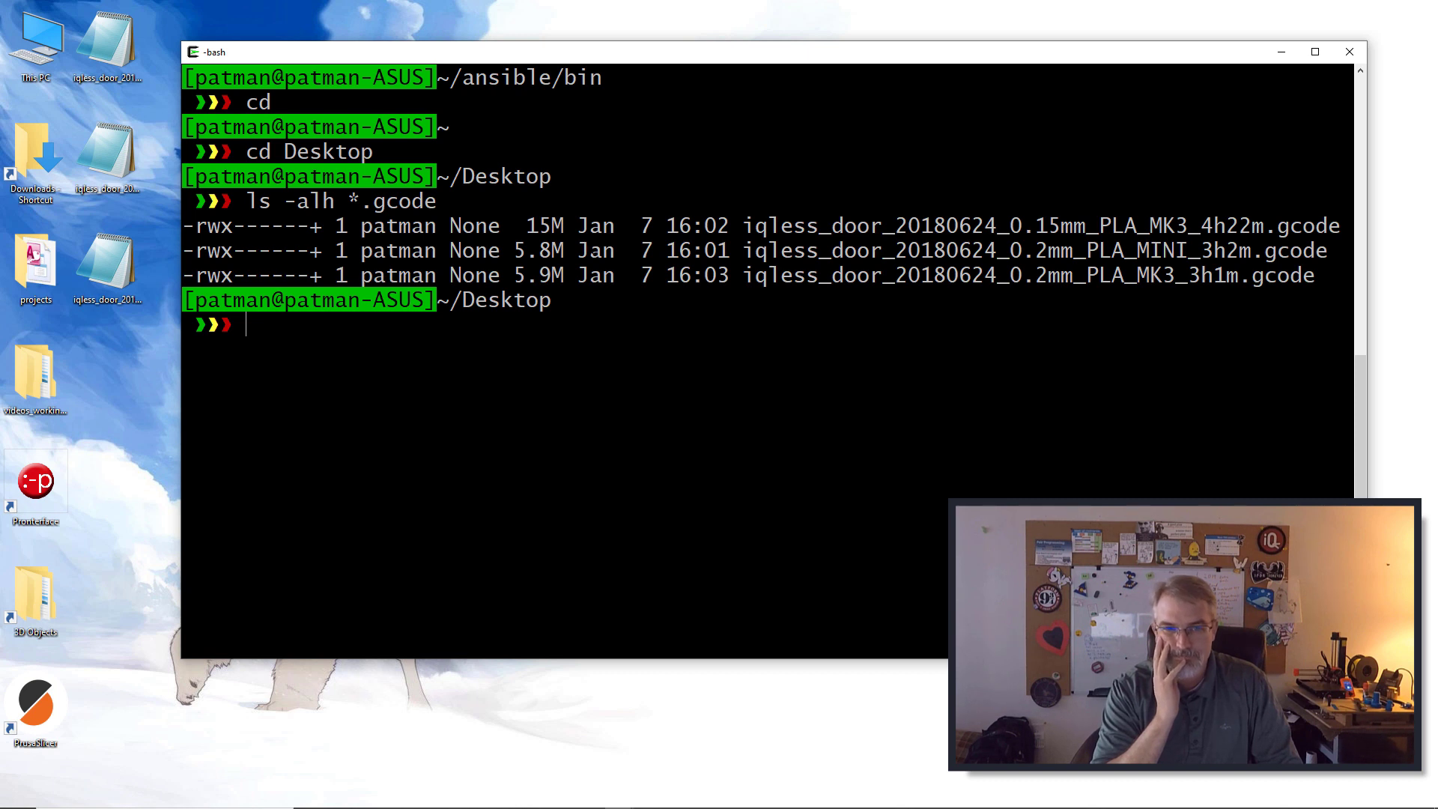
# Highlight the layer heights in the listed file names and the two 0.2mm rows.
pyautogui.moveTo(896, 225); pyautogui.dragTo(1098, 225)
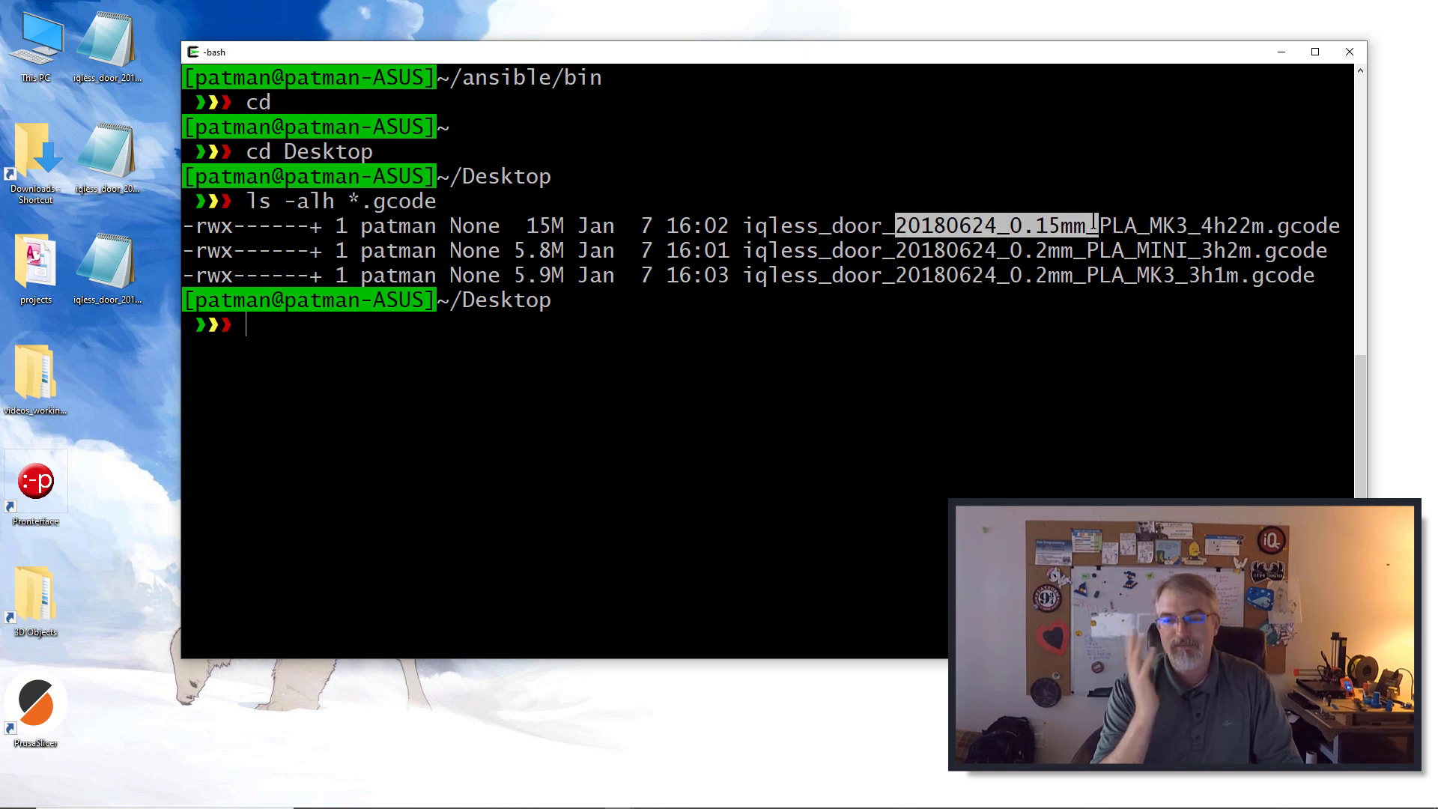
pyautogui.moveTo(998, 250); pyautogui.dragTo(1069, 226)
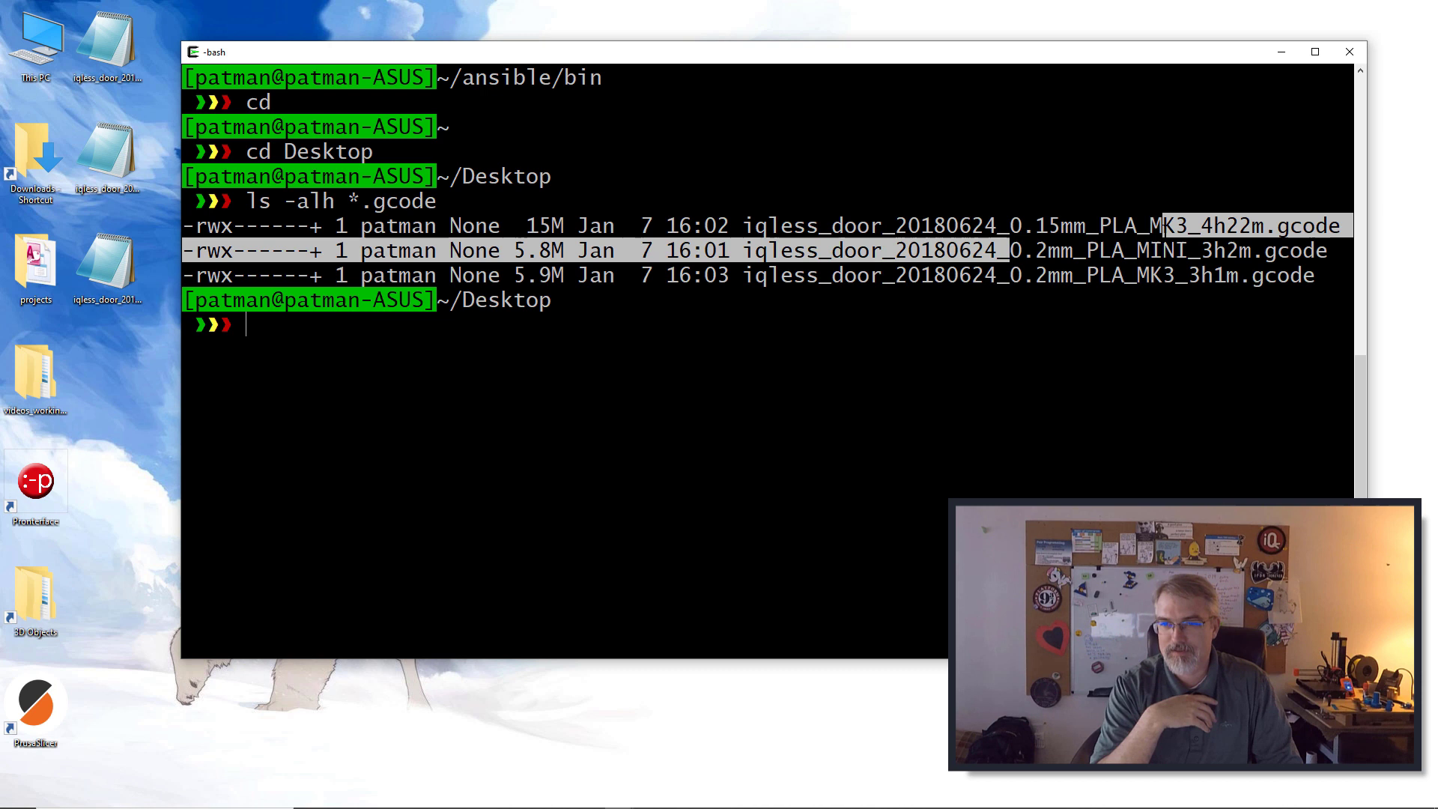
pyautogui.moveTo(960, 275); pyautogui.dragTo(1034, 275)
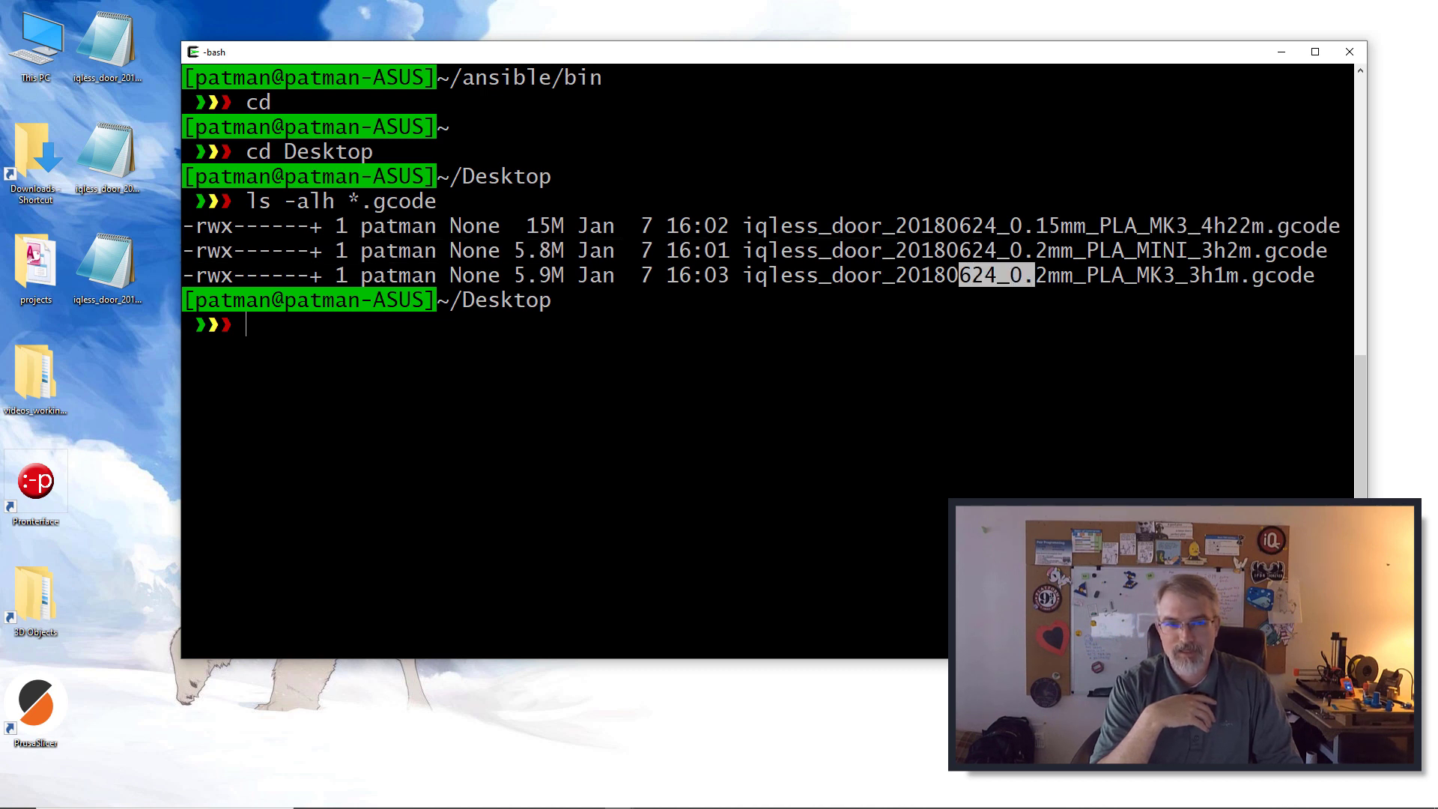
pyautogui.moveTo(500, 250); pyautogui.dragTo(891, 275)
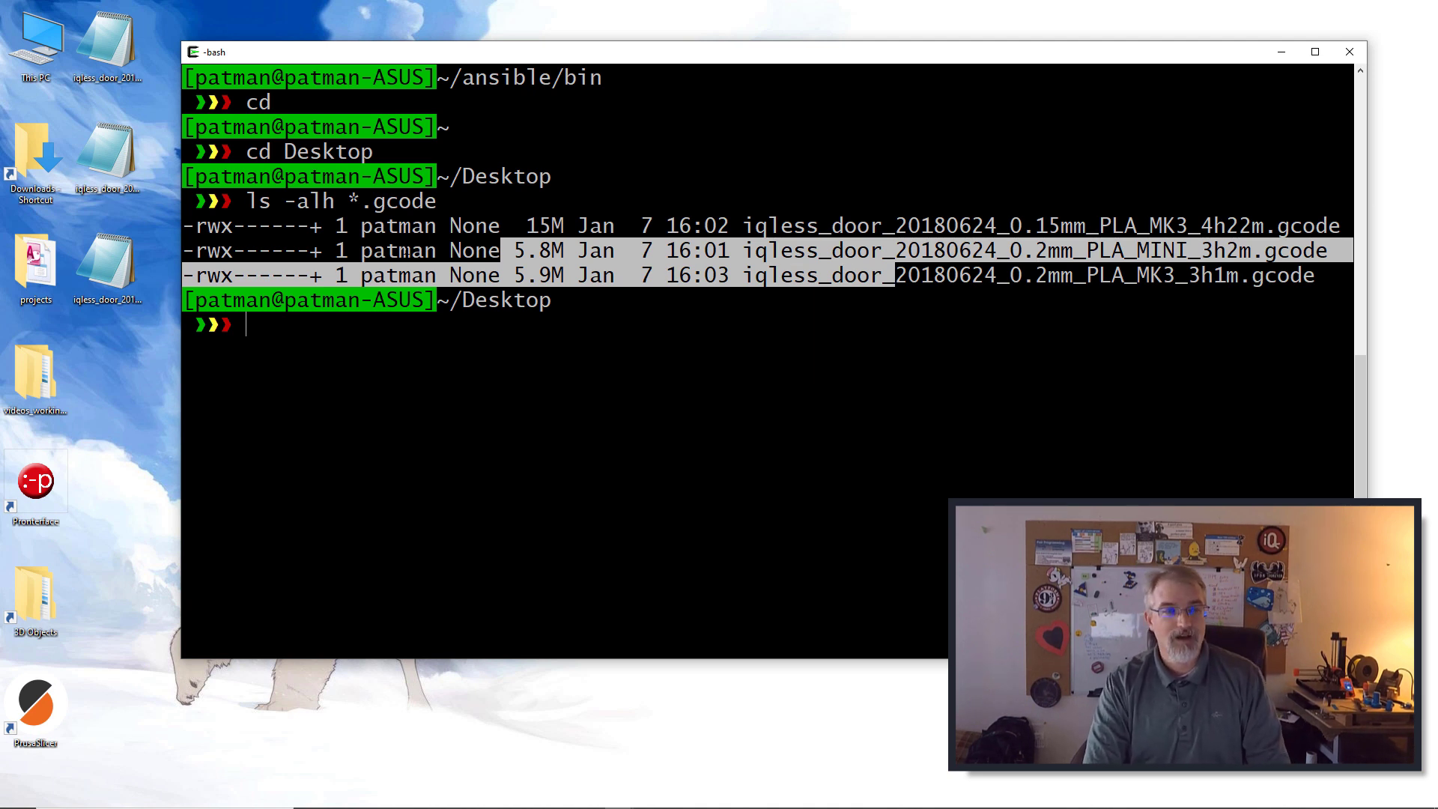
pyautogui.hotkey('alt', 'Tab')
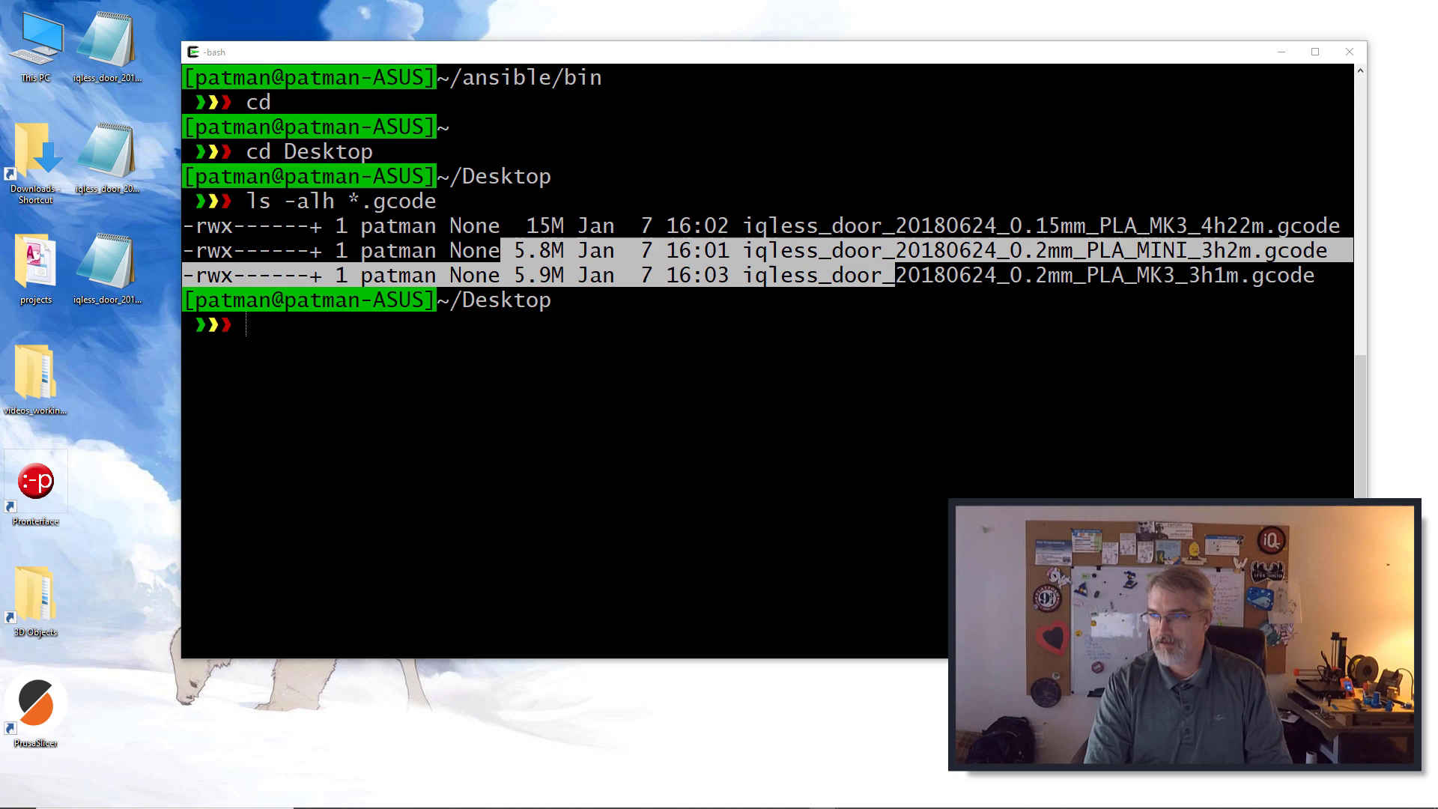
# Open a desktop G-code file in Notepad, then close the 0.15mm MK3 file.
pyautogui.doubleClick(106, 44)
pyautogui.moveTo(662, 196); pyautogui.dragTo(586, 131)
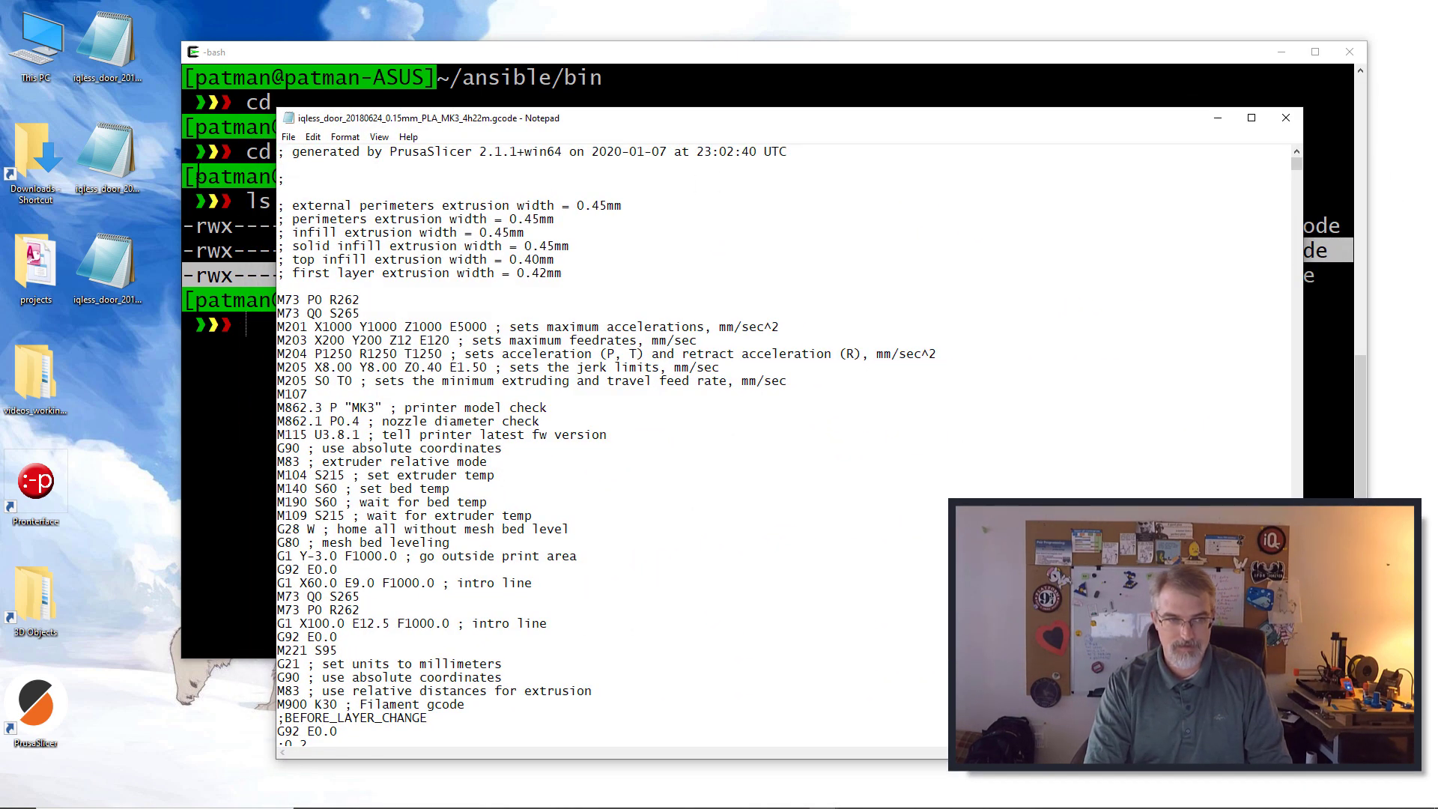
pyautogui.click(123, 168)
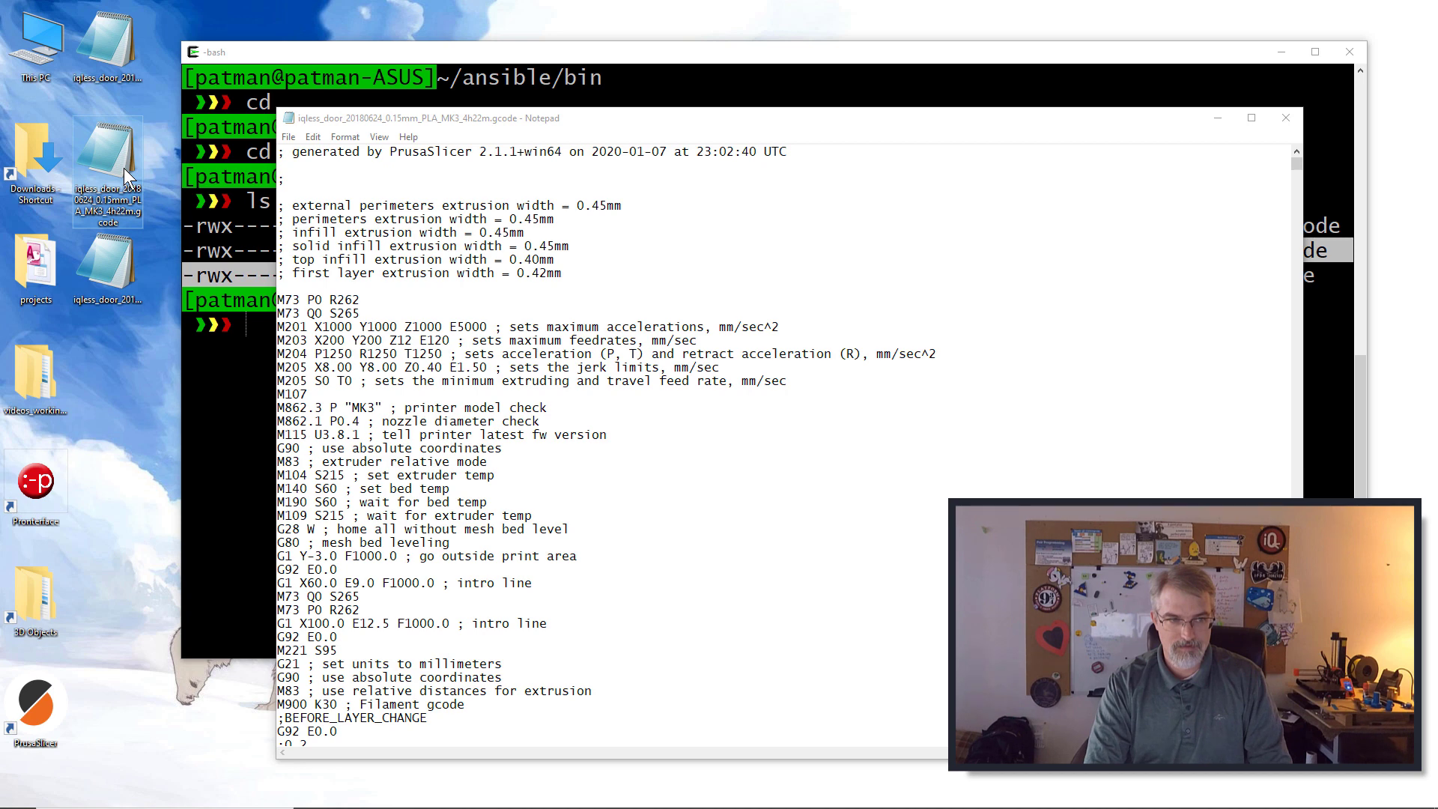
pyautogui.click(776, 248)
pyautogui.click(1286, 118)
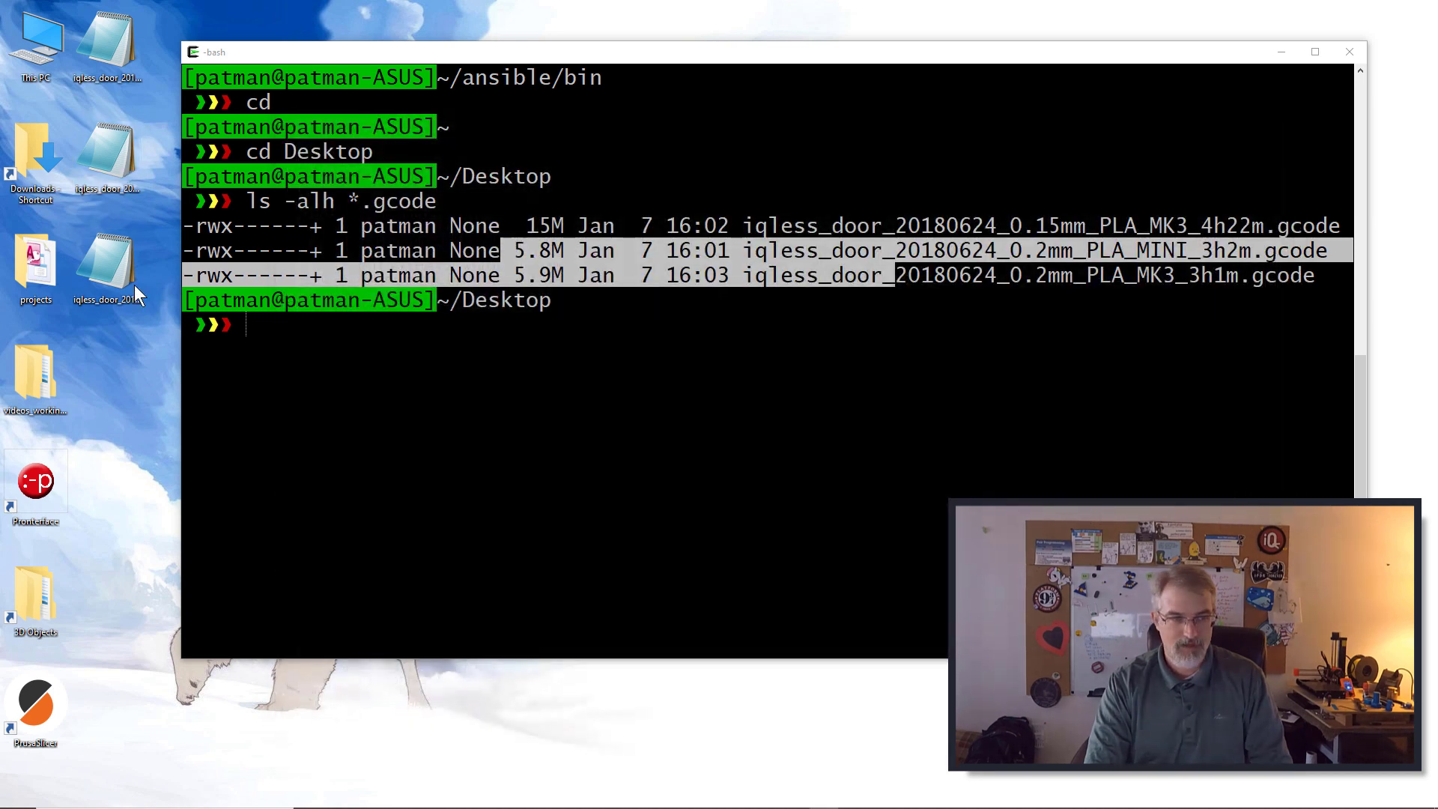
# Open iqless_door_20180624_0.2mm_PLA_MK3_3h1m.gcode in Notepad and highlight its extrusion width lines.
pyautogui.click(95, 292)
pyautogui.doubleClick(95, 292)
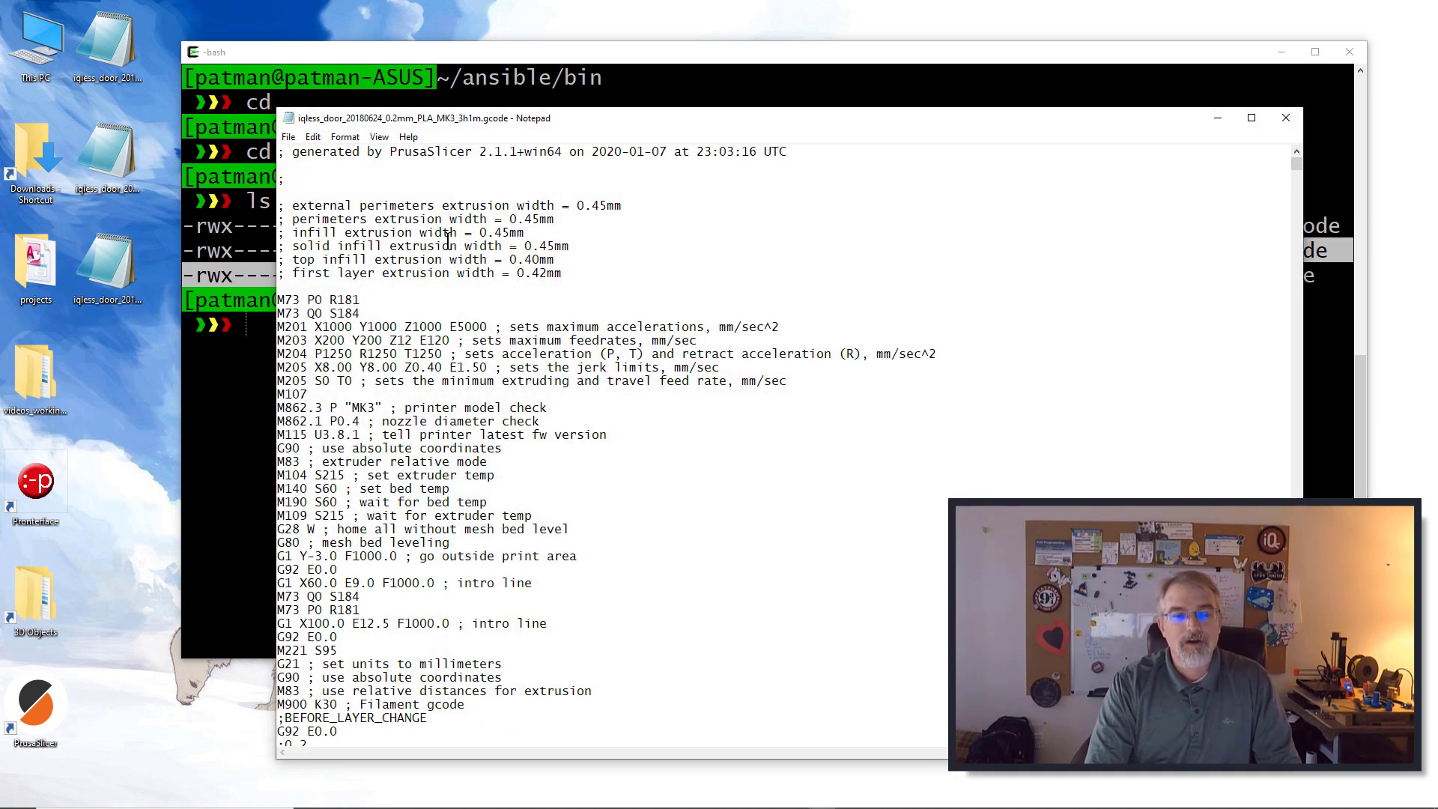
pyautogui.moveTo(591, 119); pyautogui.dragTo(624, 129)
pyautogui.moveTo(394, 215); pyautogui.dragTo(414, 289)
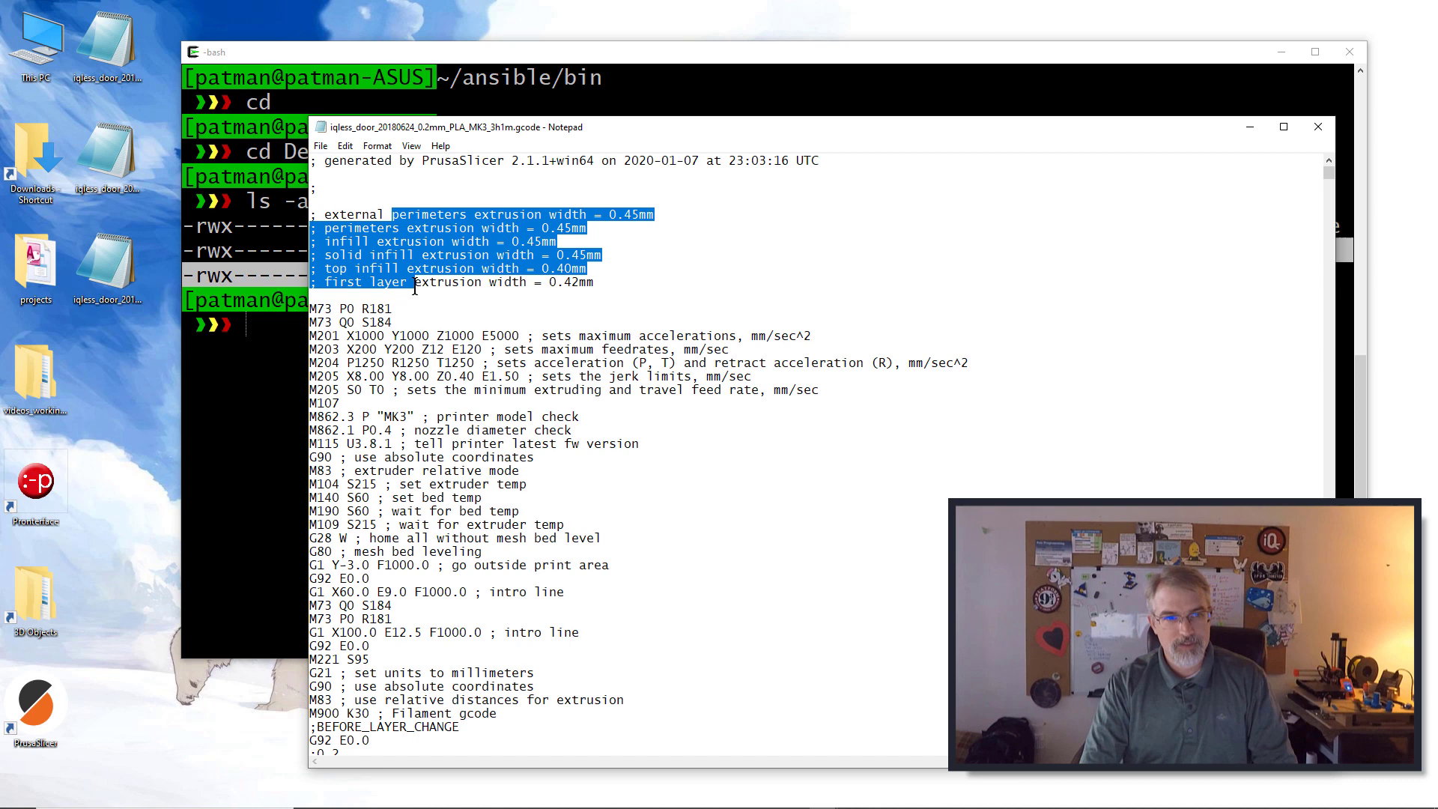
pyautogui.moveTo(325, 215); pyautogui.dragTo(310, 215)
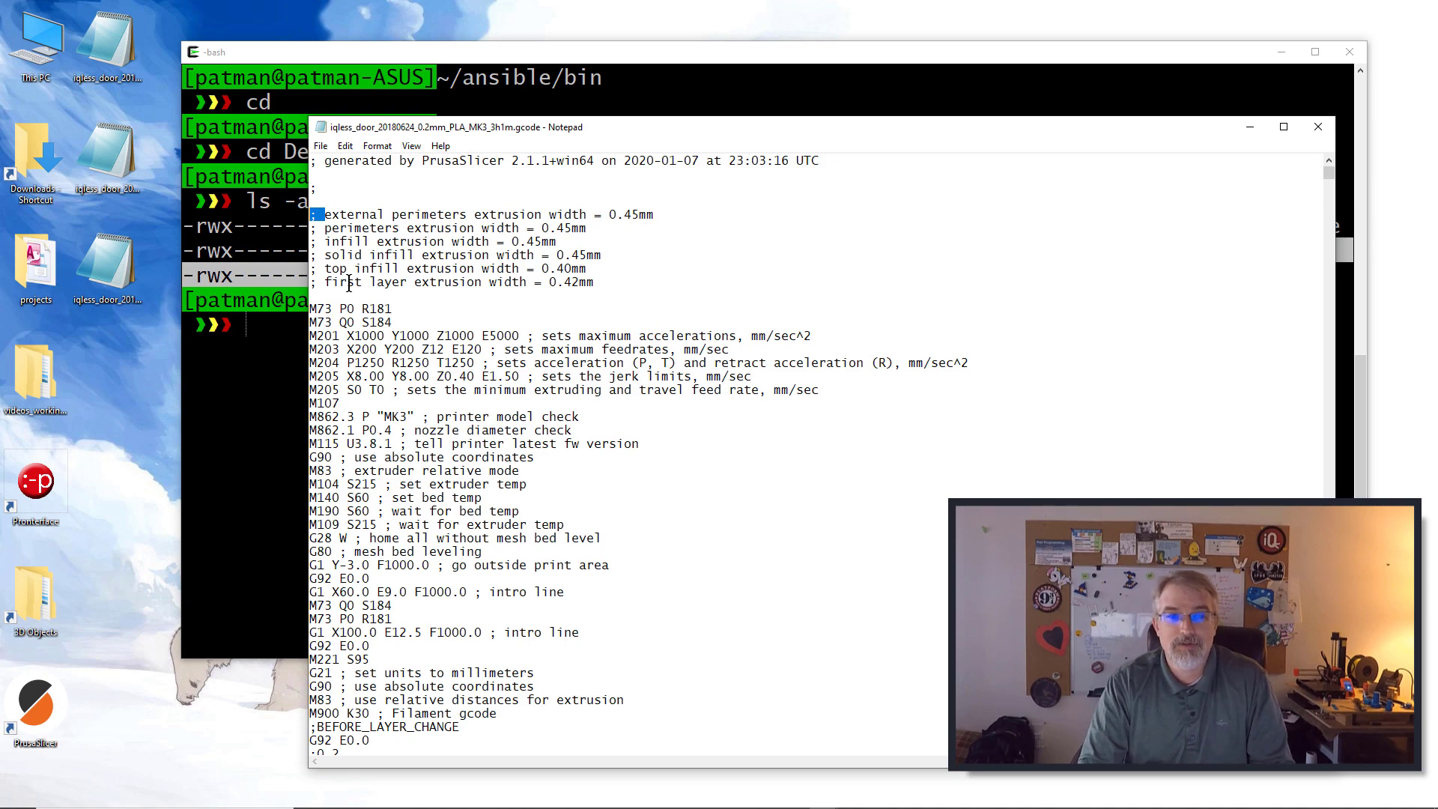
# Open the MINI gcode file in a second Notepad and inspect its 16x16 and 220x124 thumbnail markers.
pyautogui.doubleClick(103, 57)
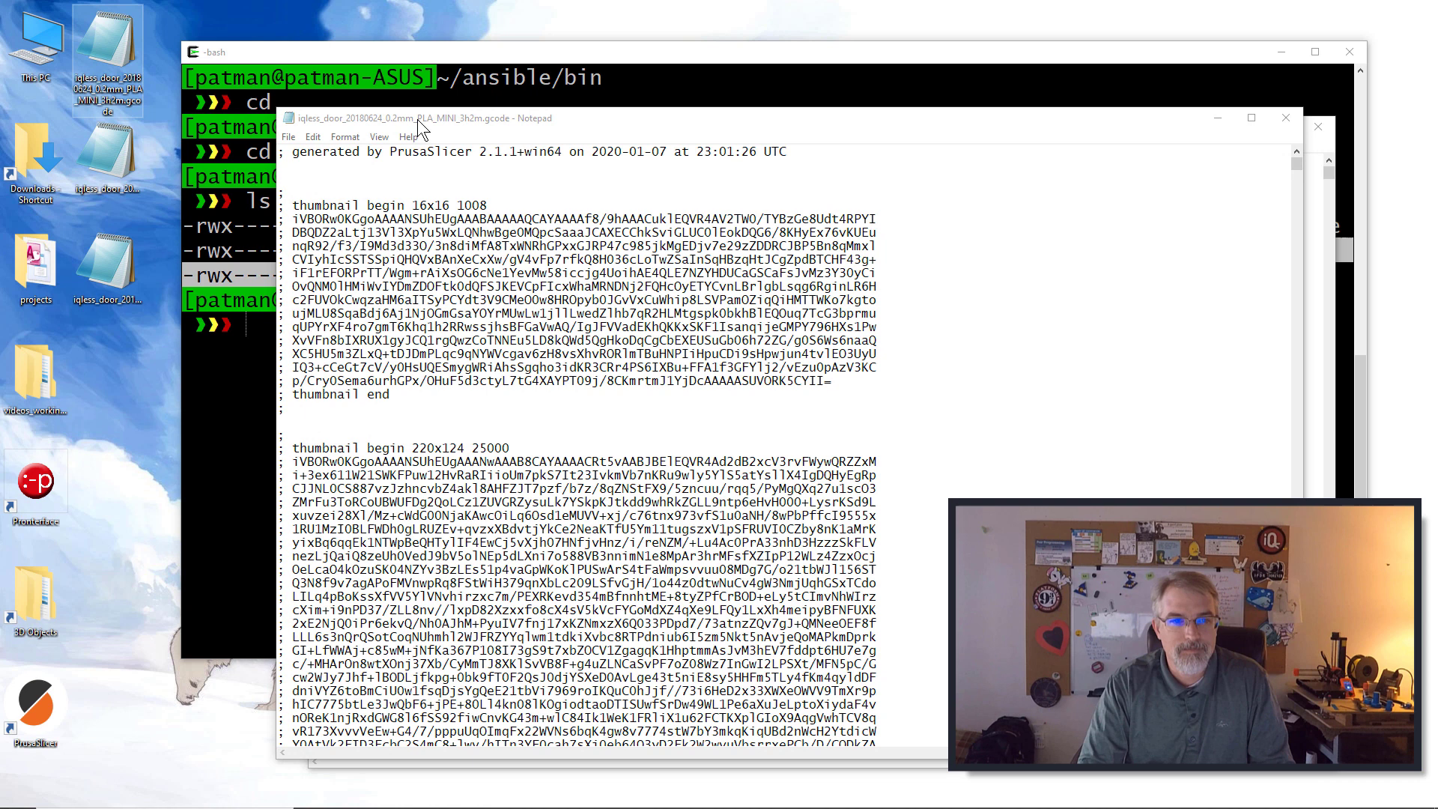
pyautogui.moveTo(417, 119); pyautogui.dragTo(175, 50)
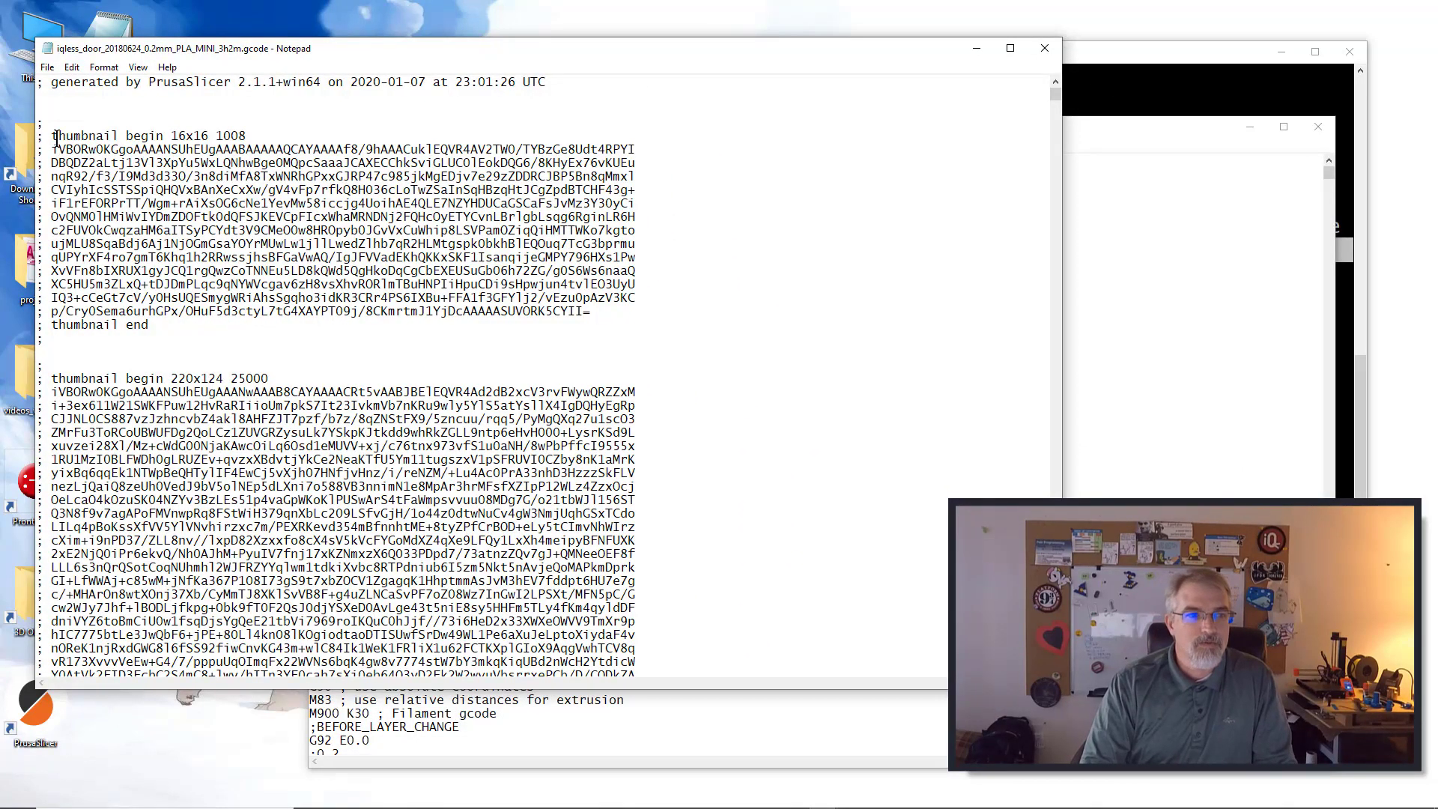
pyautogui.moveTo(54, 139); pyautogui.dragTo(230, 139)
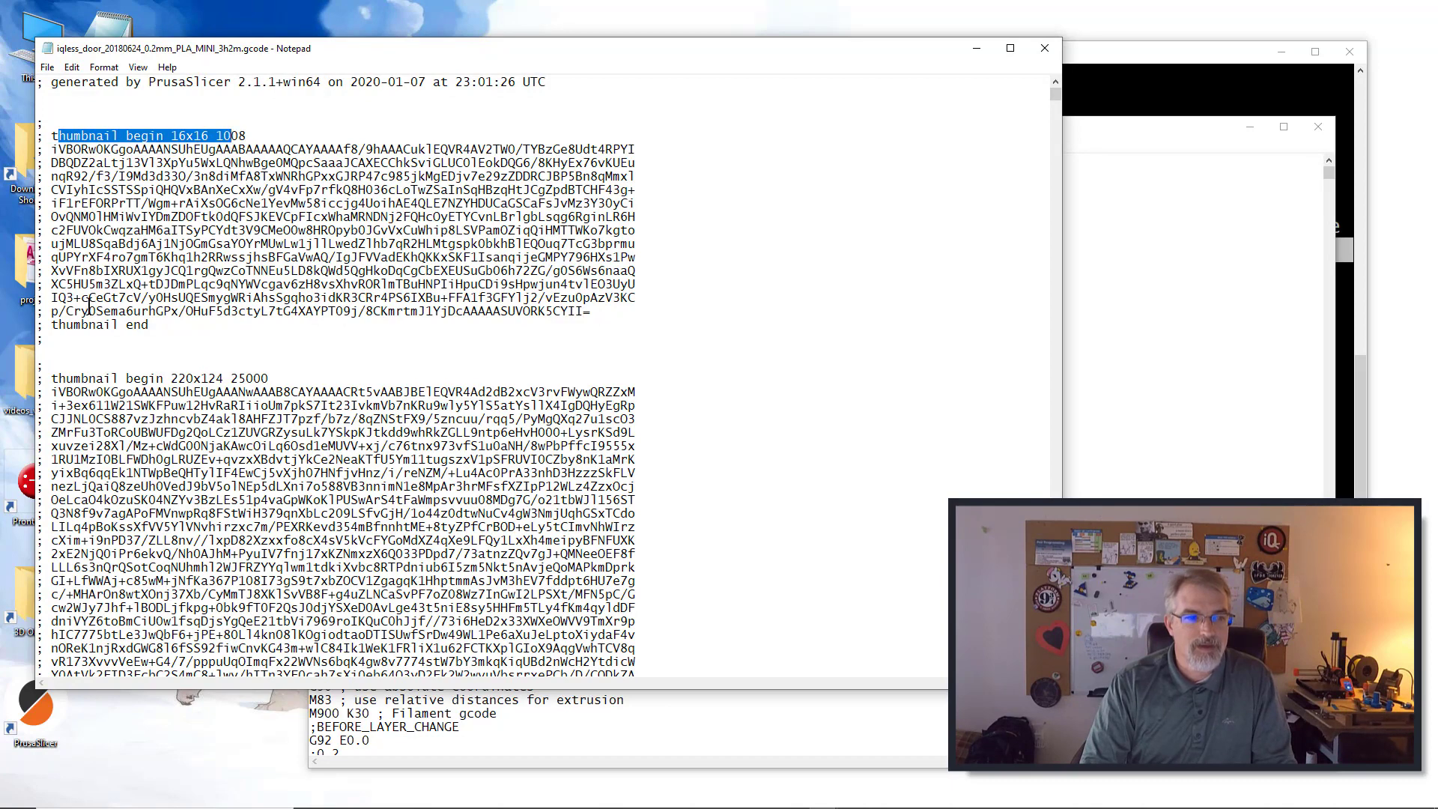
pyautogui.moveTo(59, 329); pyautogui.dragTo(95, 317)
pyautogui.moveTo(58, 381); pyautogui.dragTo(261, 393)
# Close the MK3 gcode file and select the MINI file's 16x16 thumbnail Base64 block.
pyautogui.click(1176, 447)
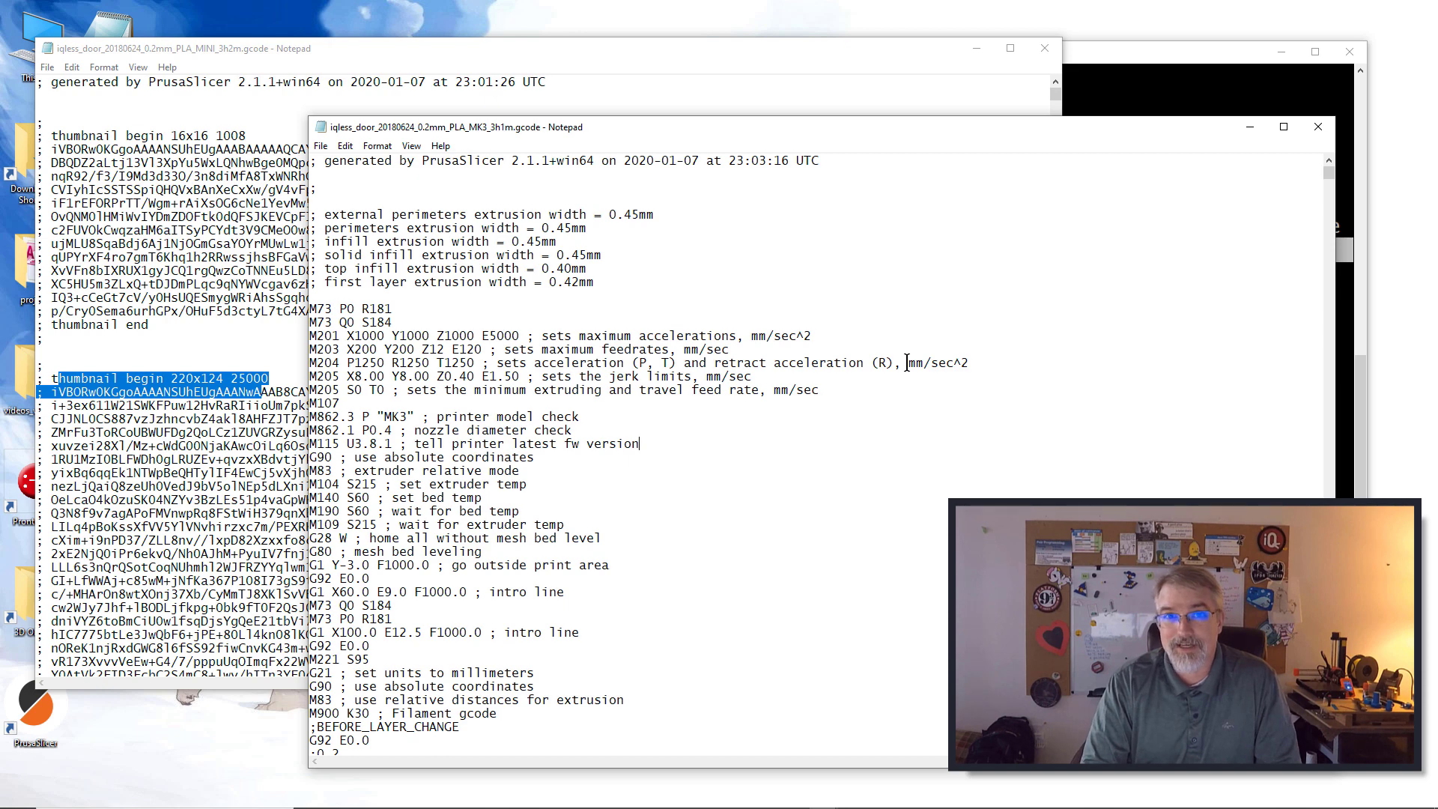
pyautogui.click(172, 216)
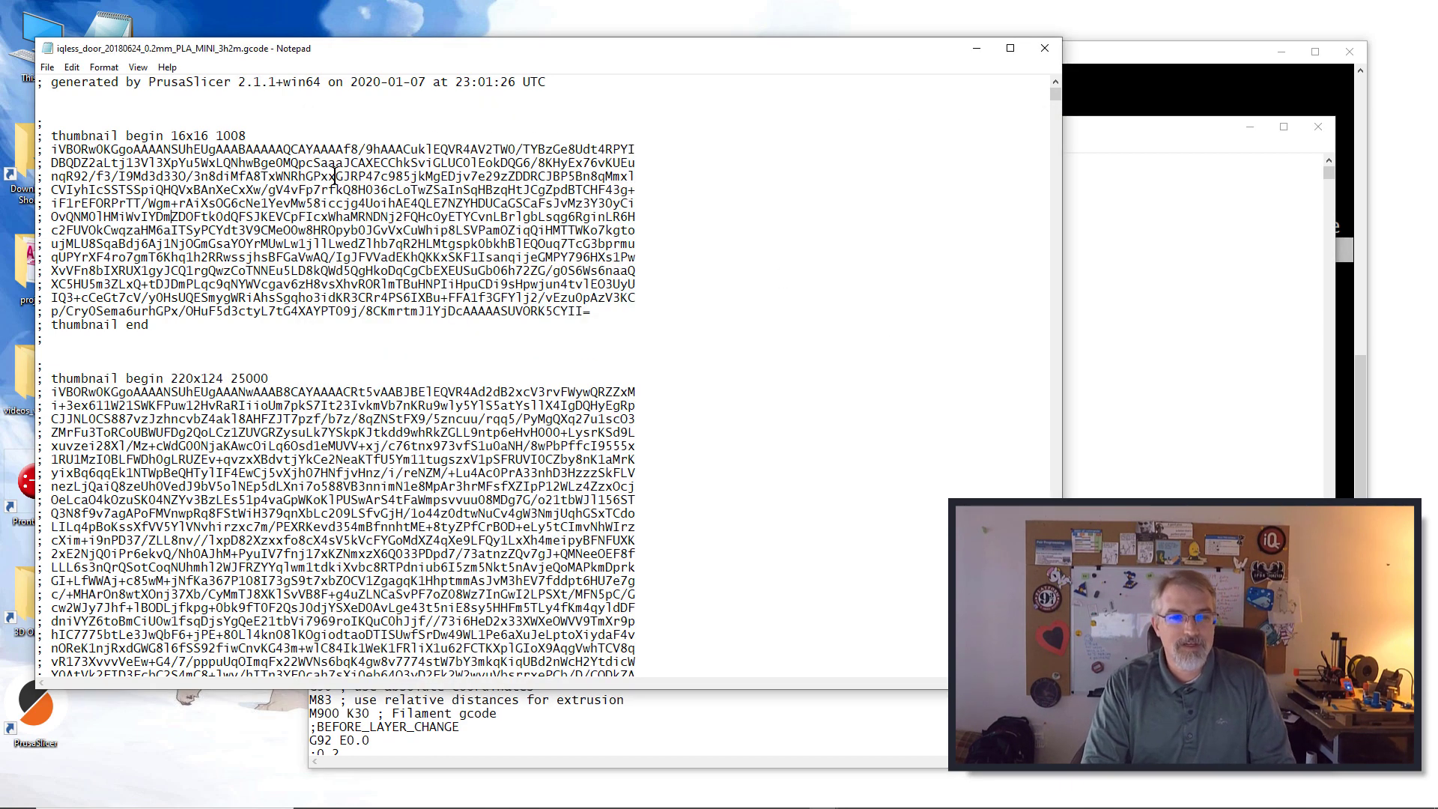
pyautogui.click(1188, 173)
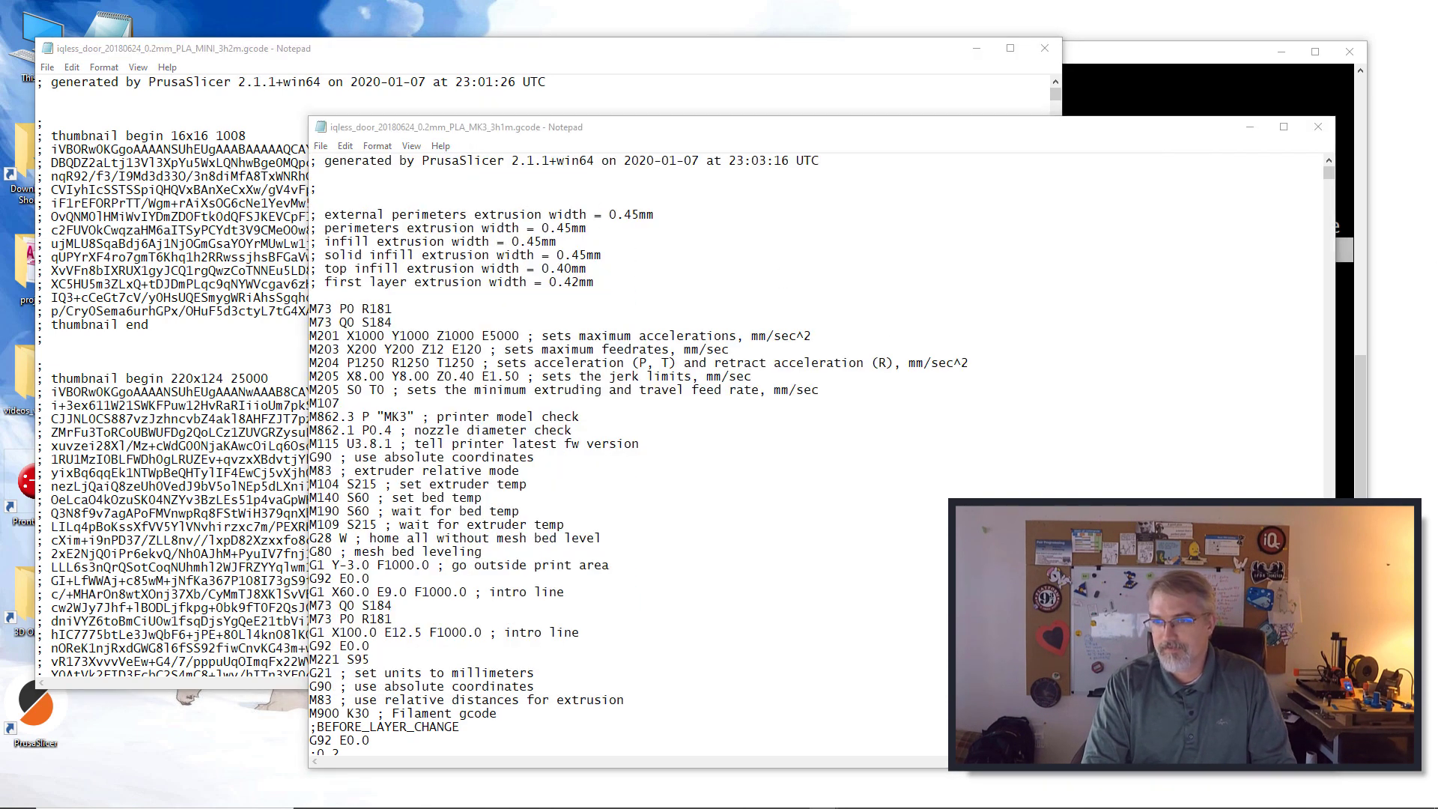
pyautogui.click(1315, 133)
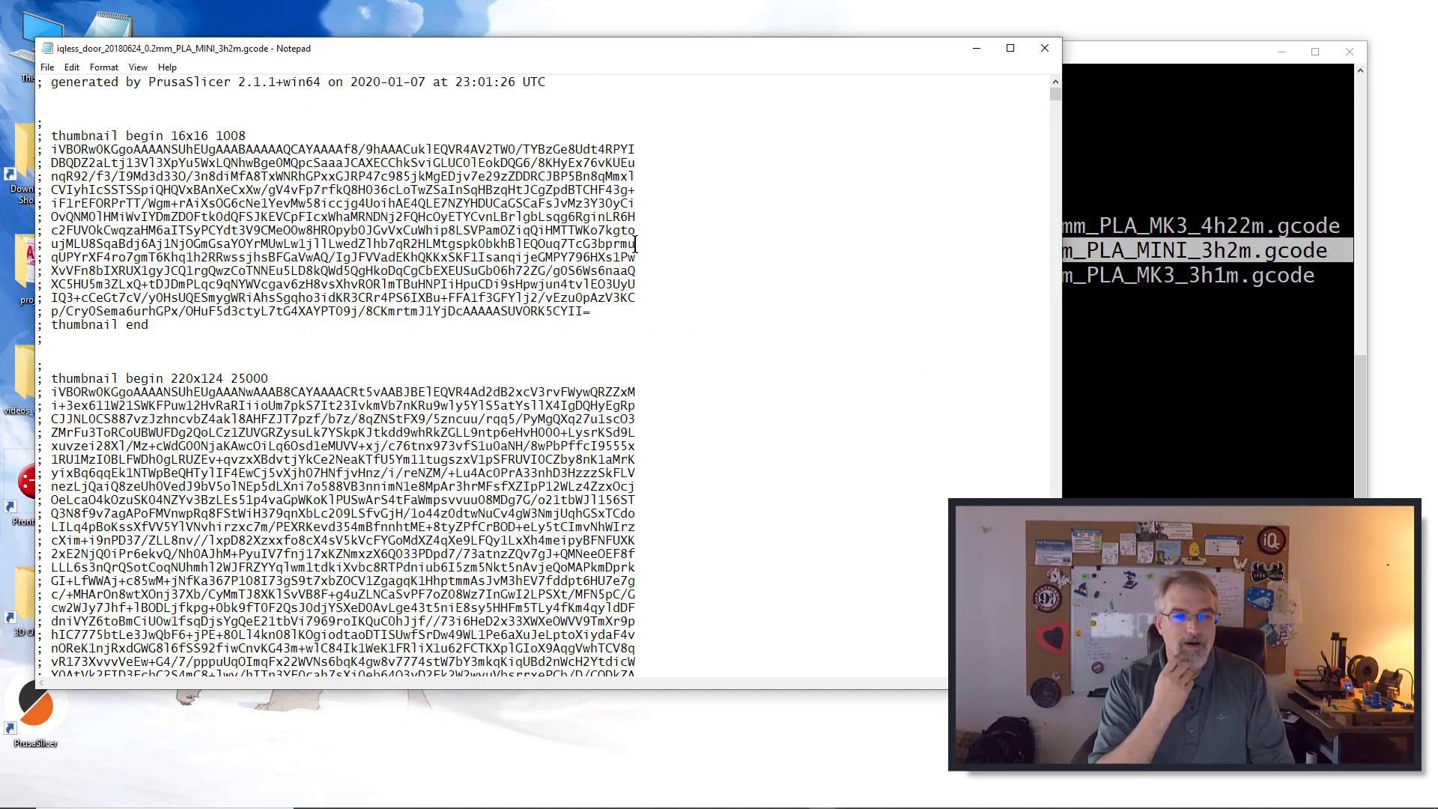
pyautogui.moveTo(590, 312); pyautogui.dragTo(36, 150)
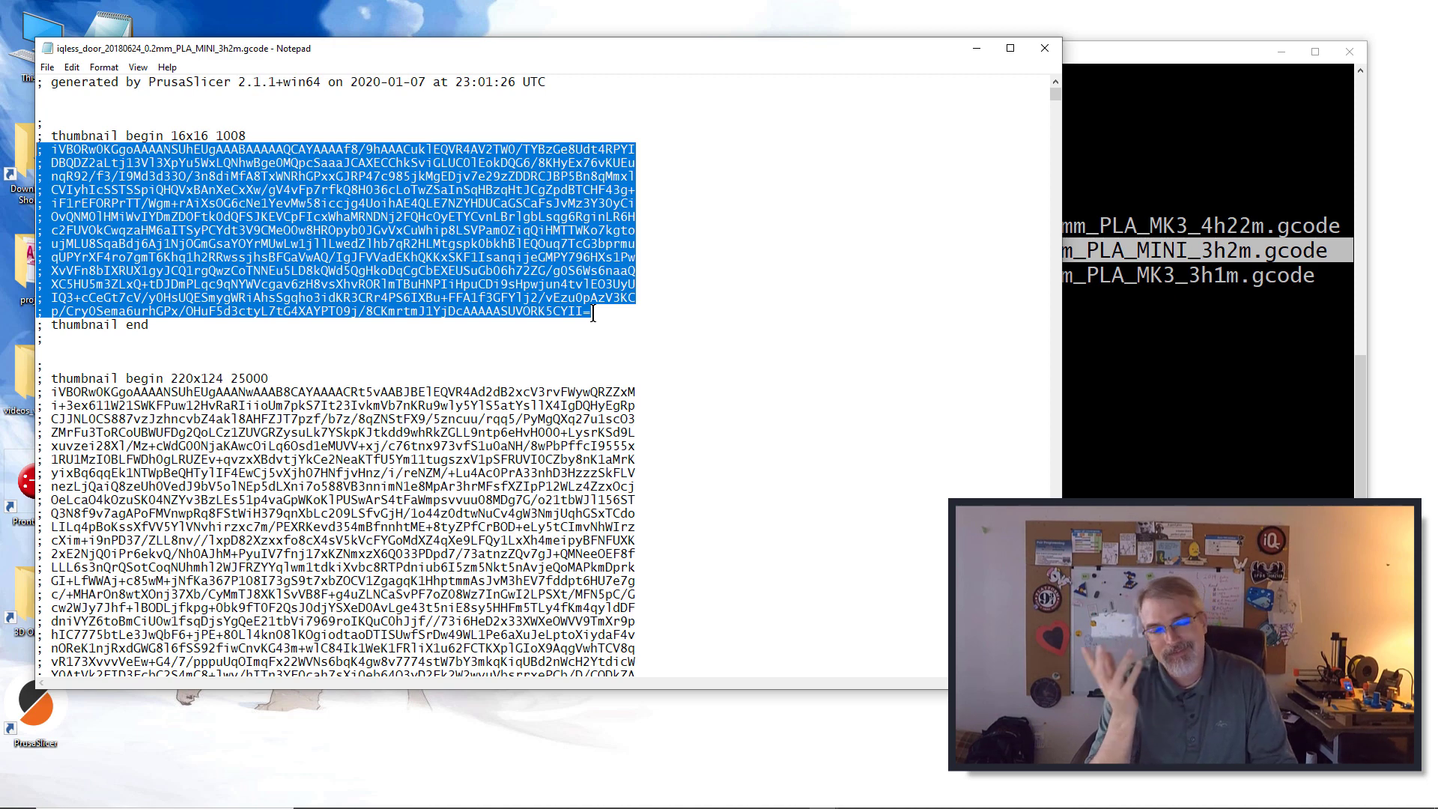
pyautogui.click(384, 244)
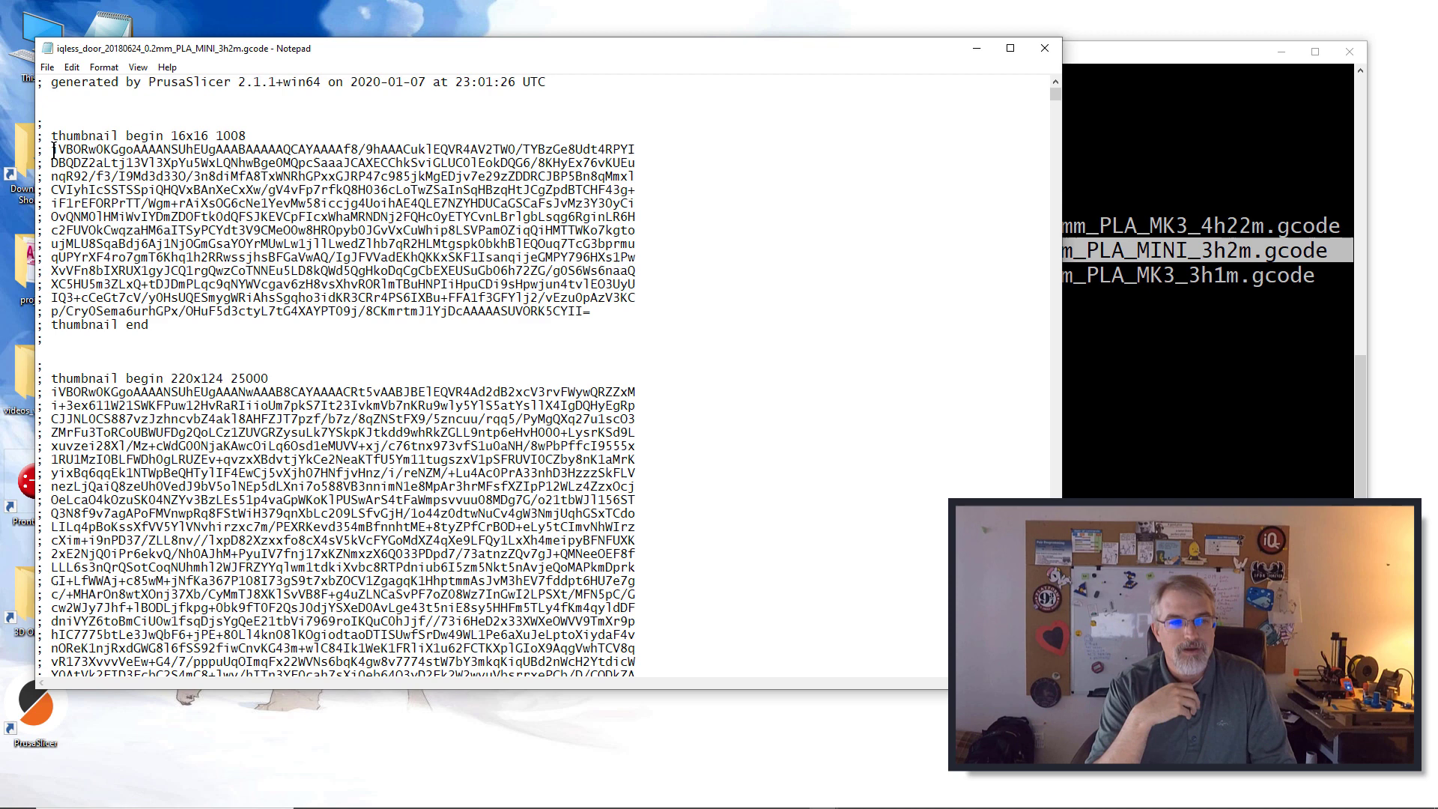
pyautogui.moveTo(51, 149); pyautogui.dragTo(634, 307)
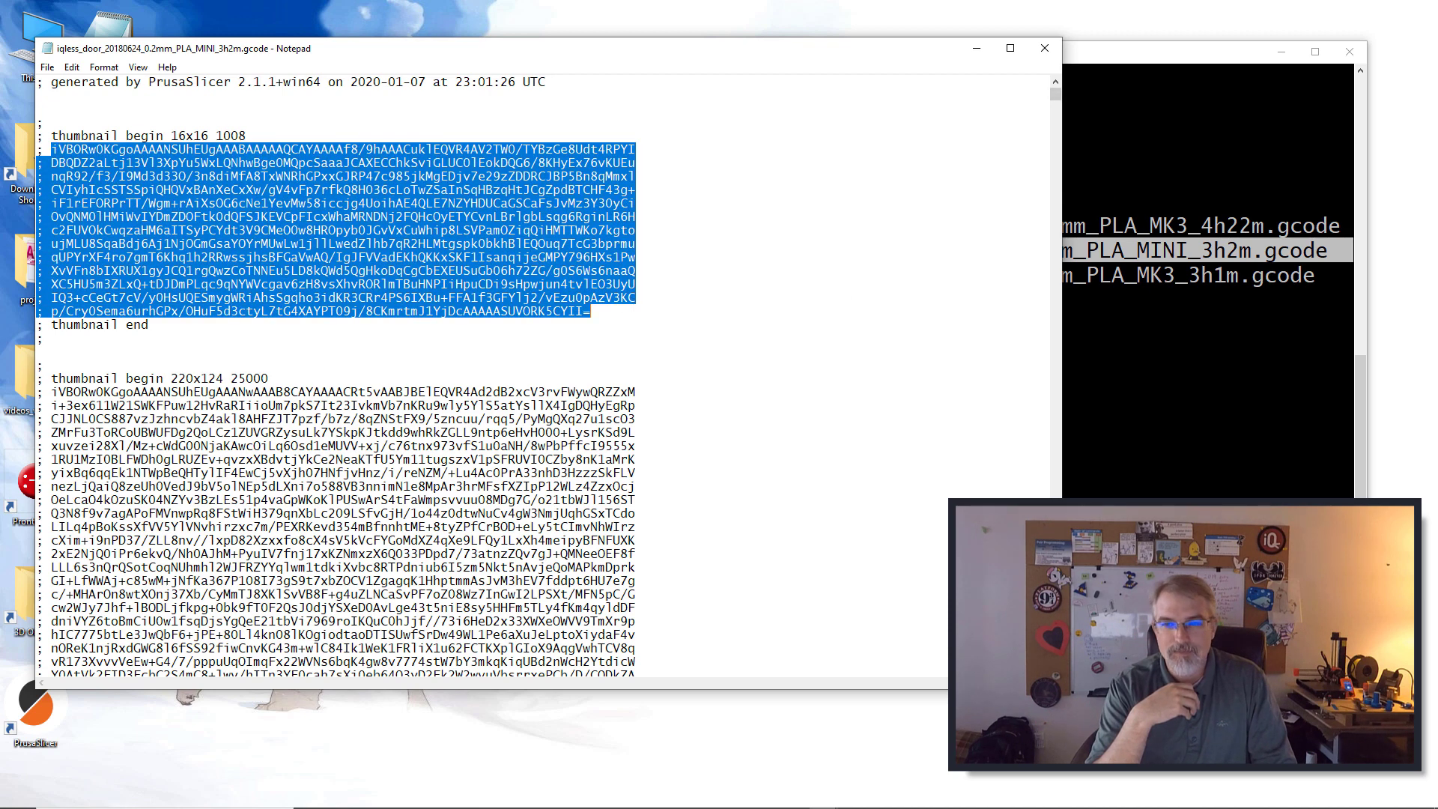
# In bash, list the Desktop, clear the screen, then list only the *.gcode files.
pyautogui.hotkey('alt', 'Tab')
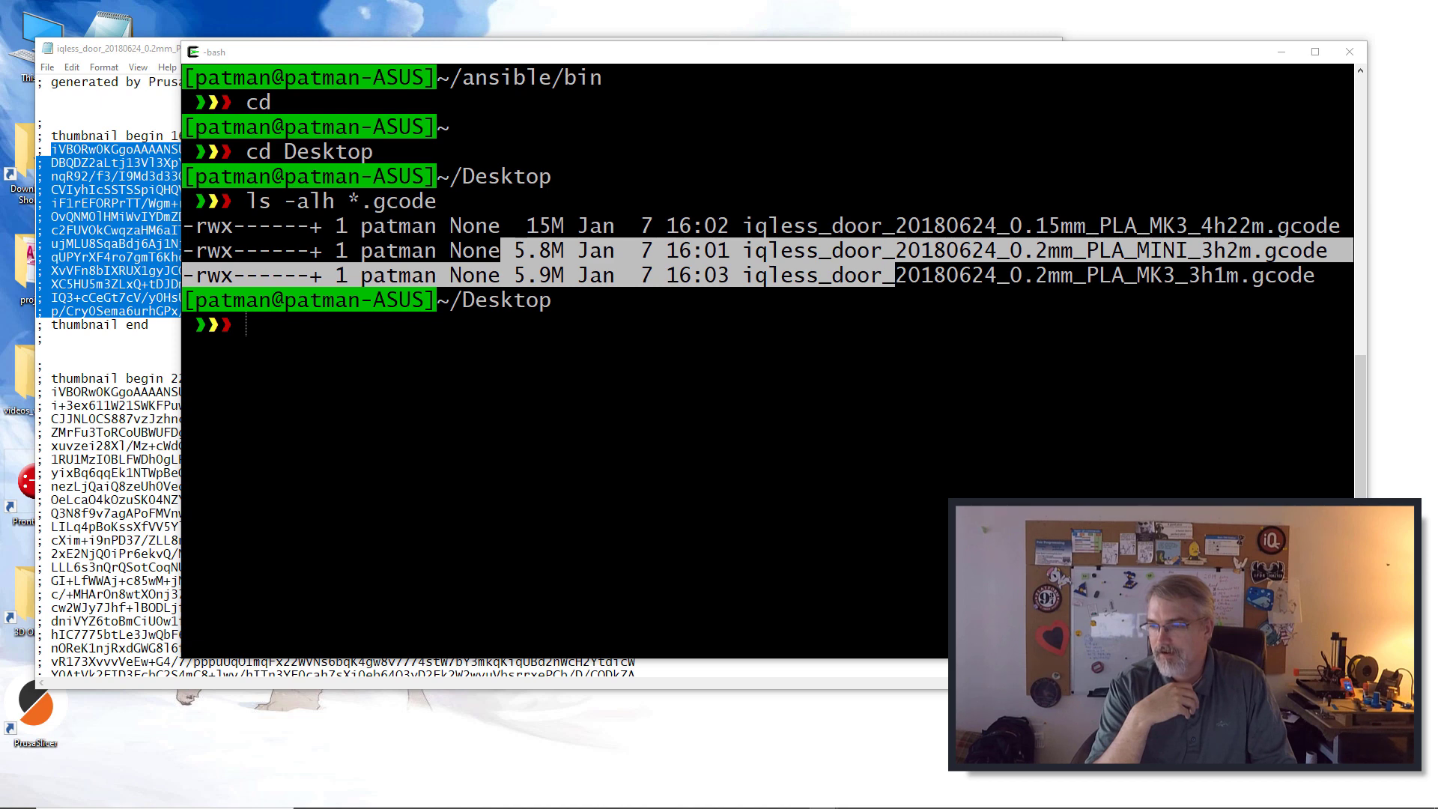
pyautogui.moveTo(951, 805)
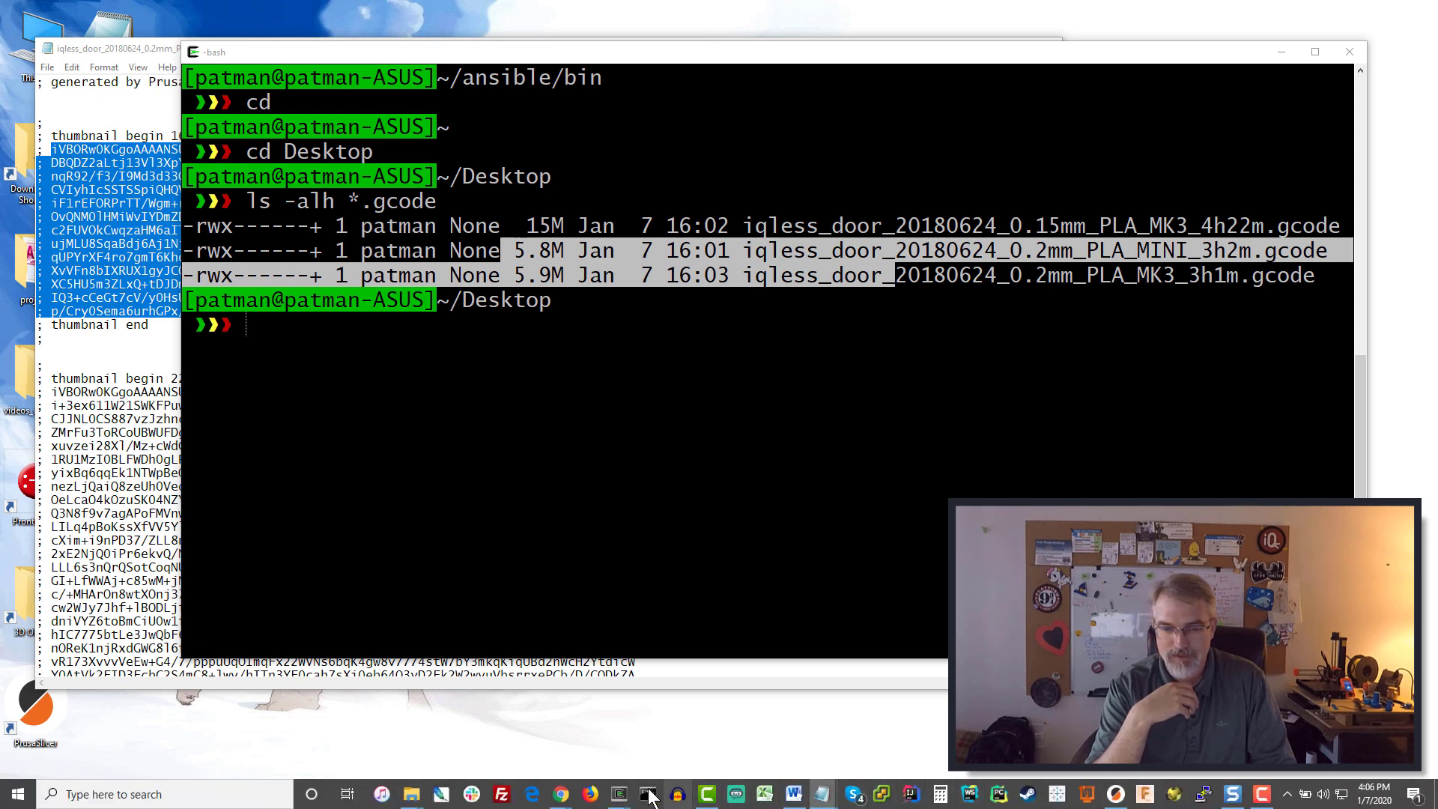
pyautogui.write('ls')
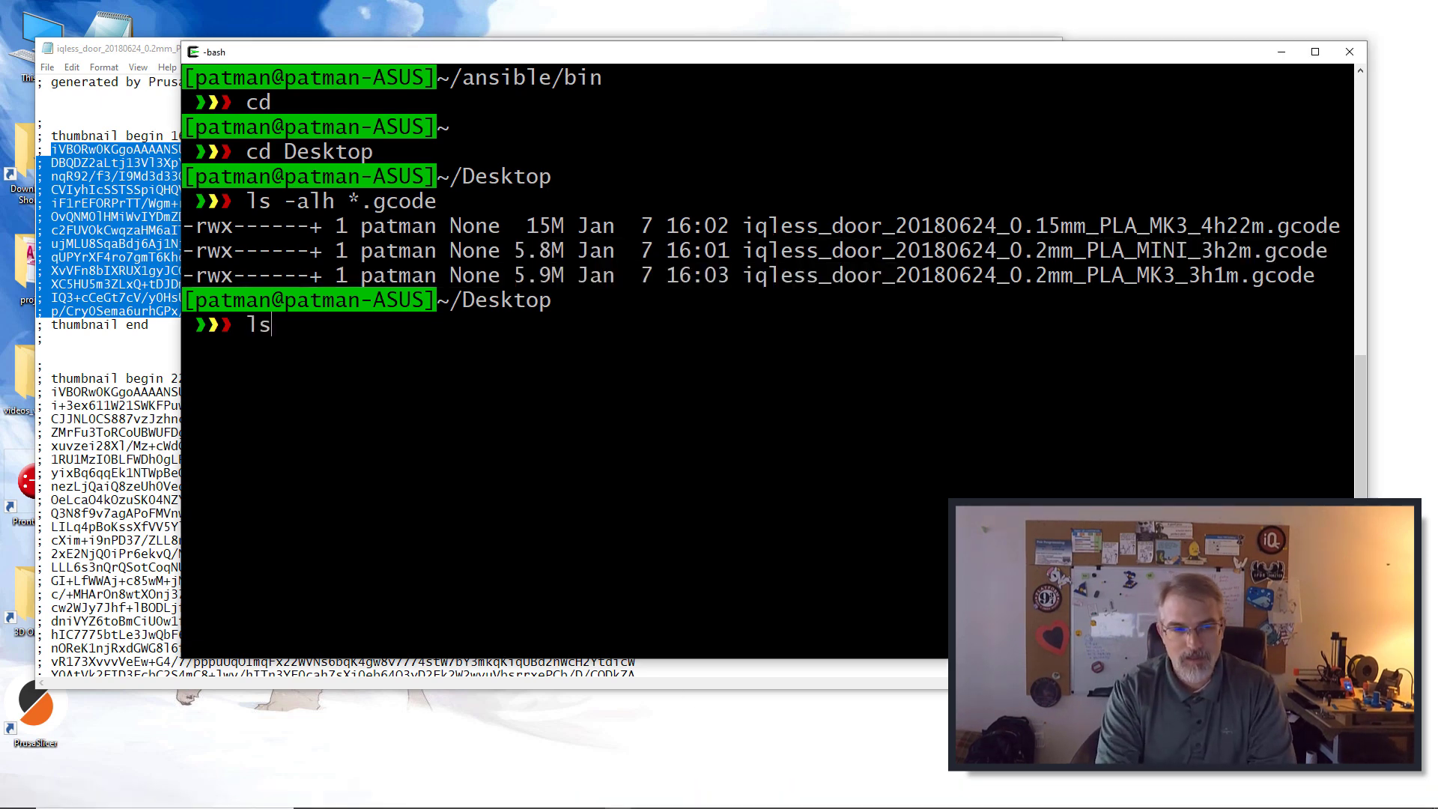
pyautogui.press('Return')
pyautogui.write('clear')
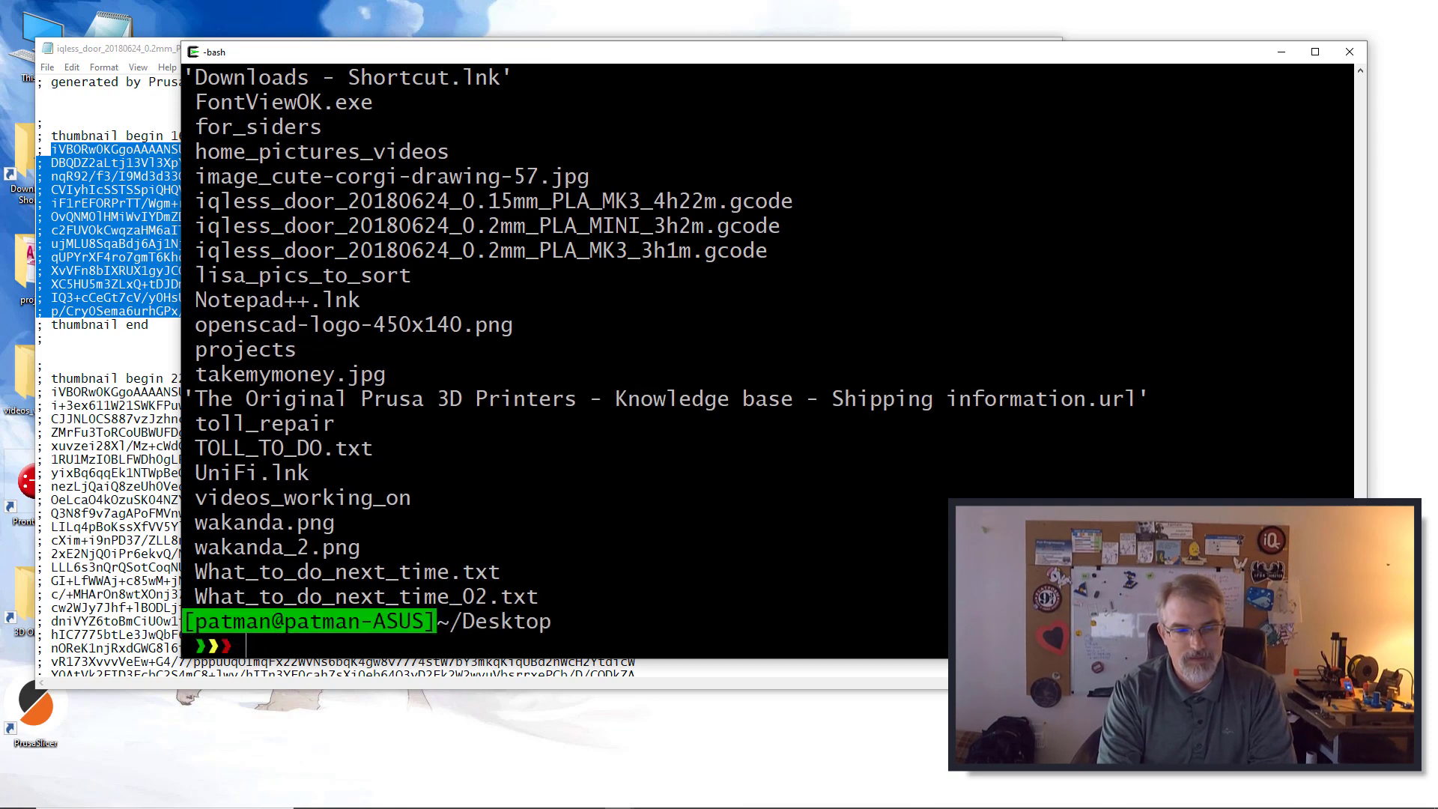
pyautogui.press('Return')
pyautogui.write('cat')
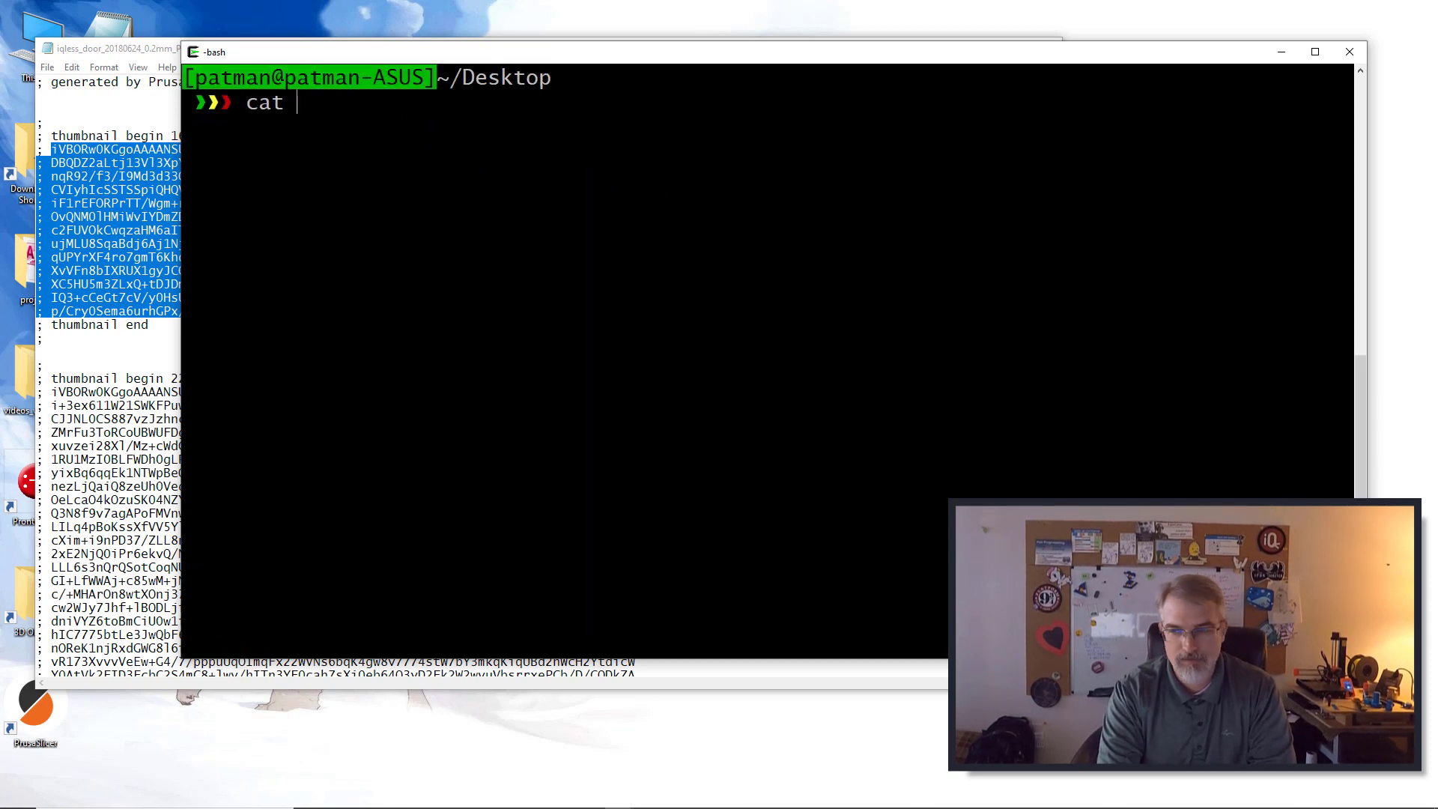
pyautogui.press('BackSpace')
pyautogui.press('BackSpace')
pyautogui.press('BackSpace')
pyautogui.press('BackSpace')
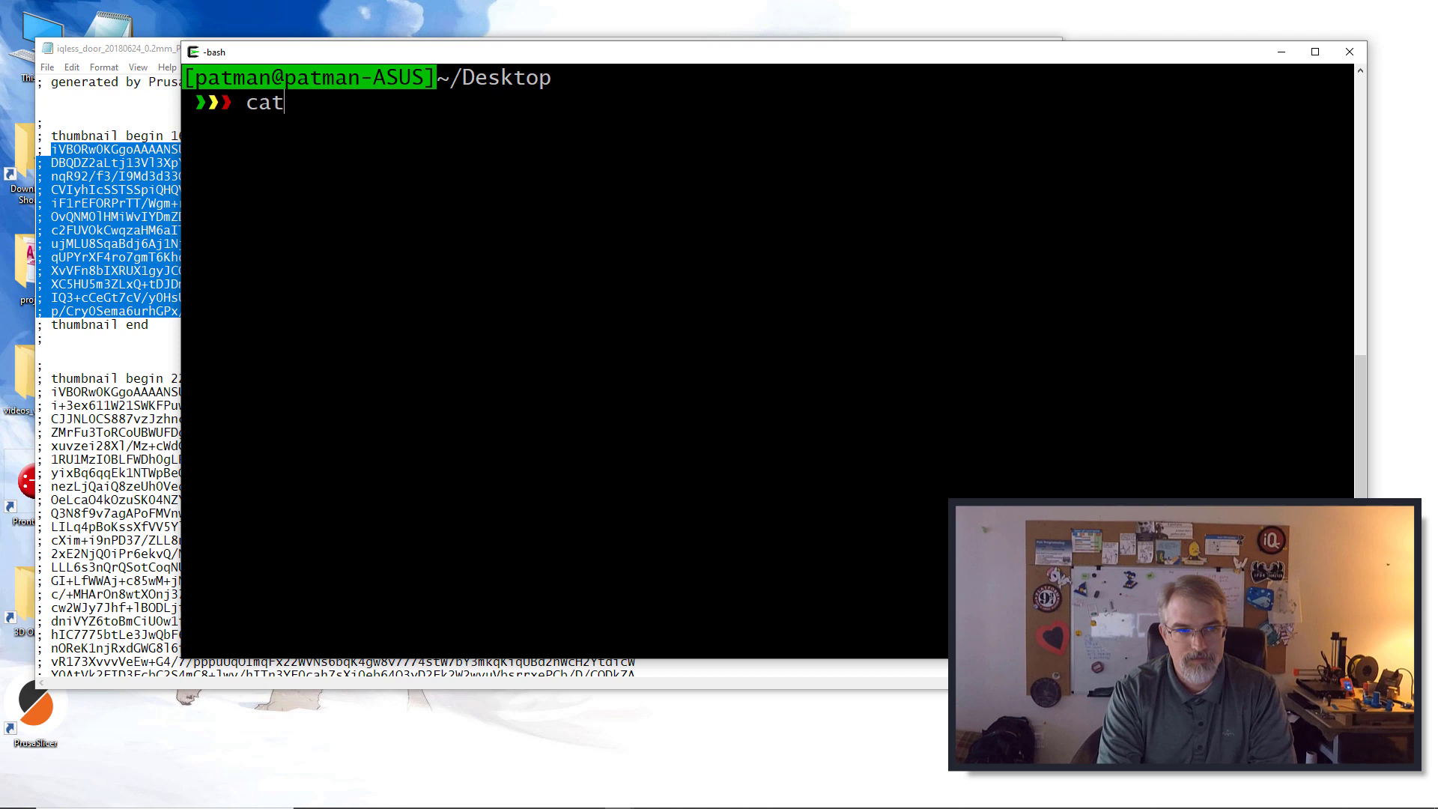
pyautogui.write('ls *.gcode')
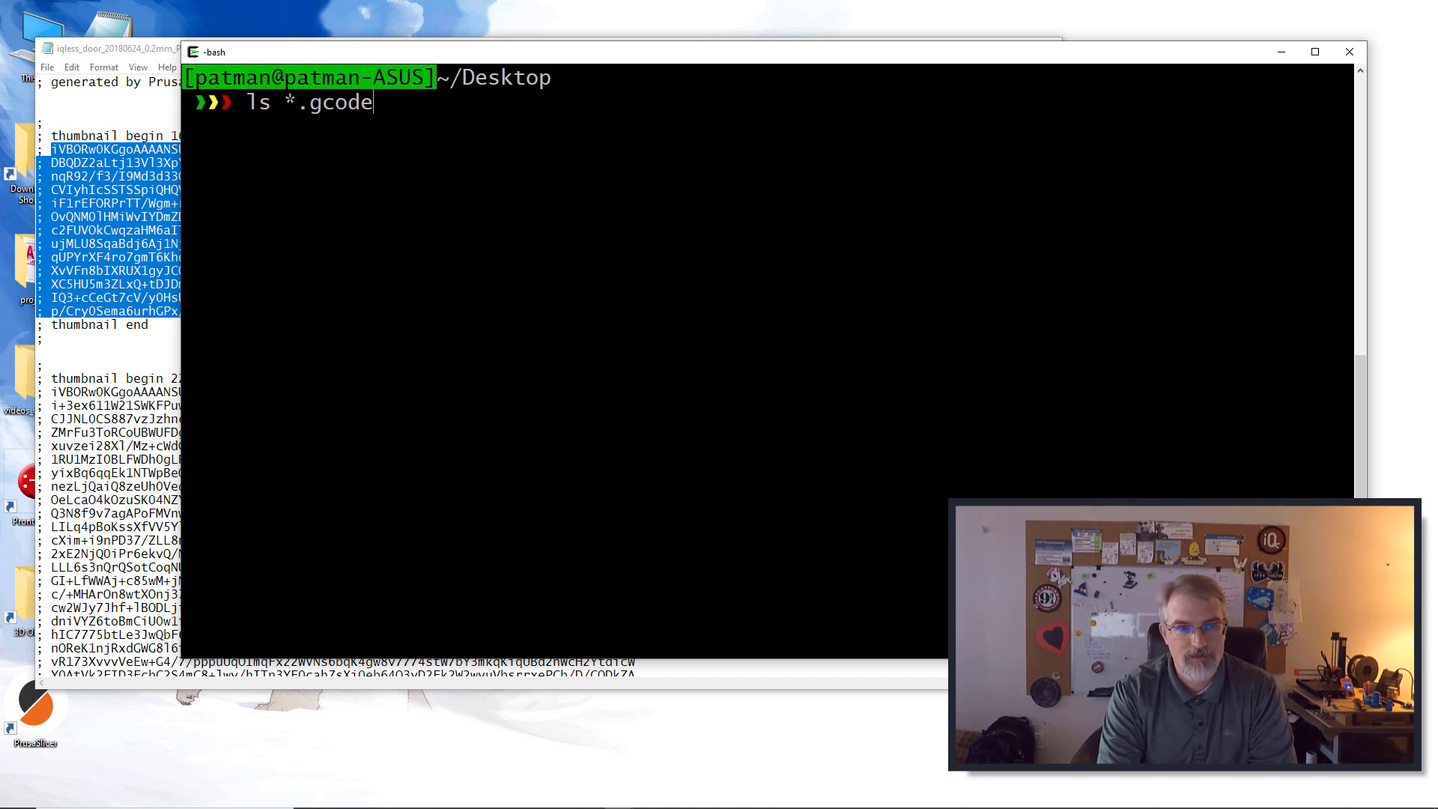
pyautogui.press('Return')
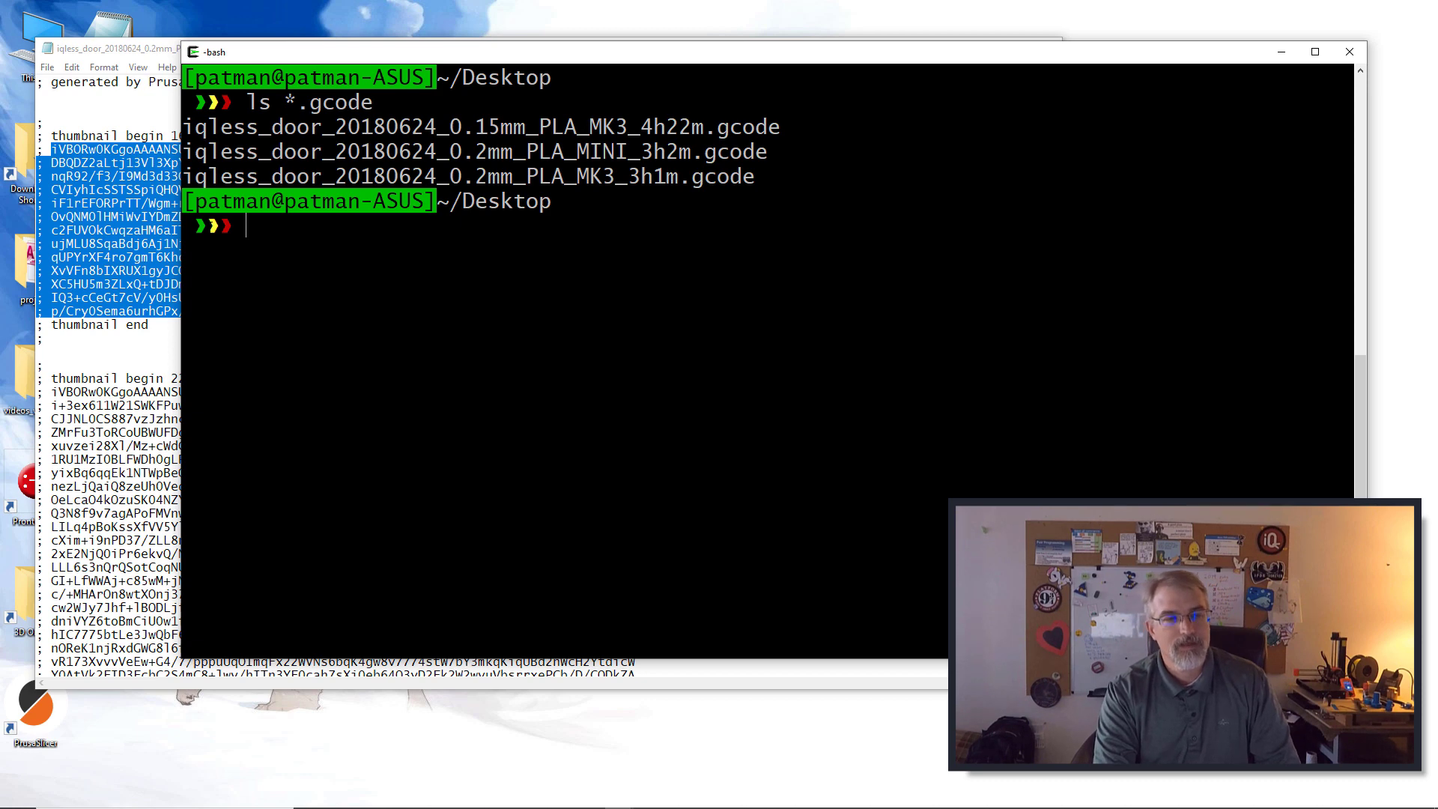
# Copy the 16x16 thumbnail's Base64 lines from the MINI gcode file in Notepad.
pyautogui.click(162, 252)
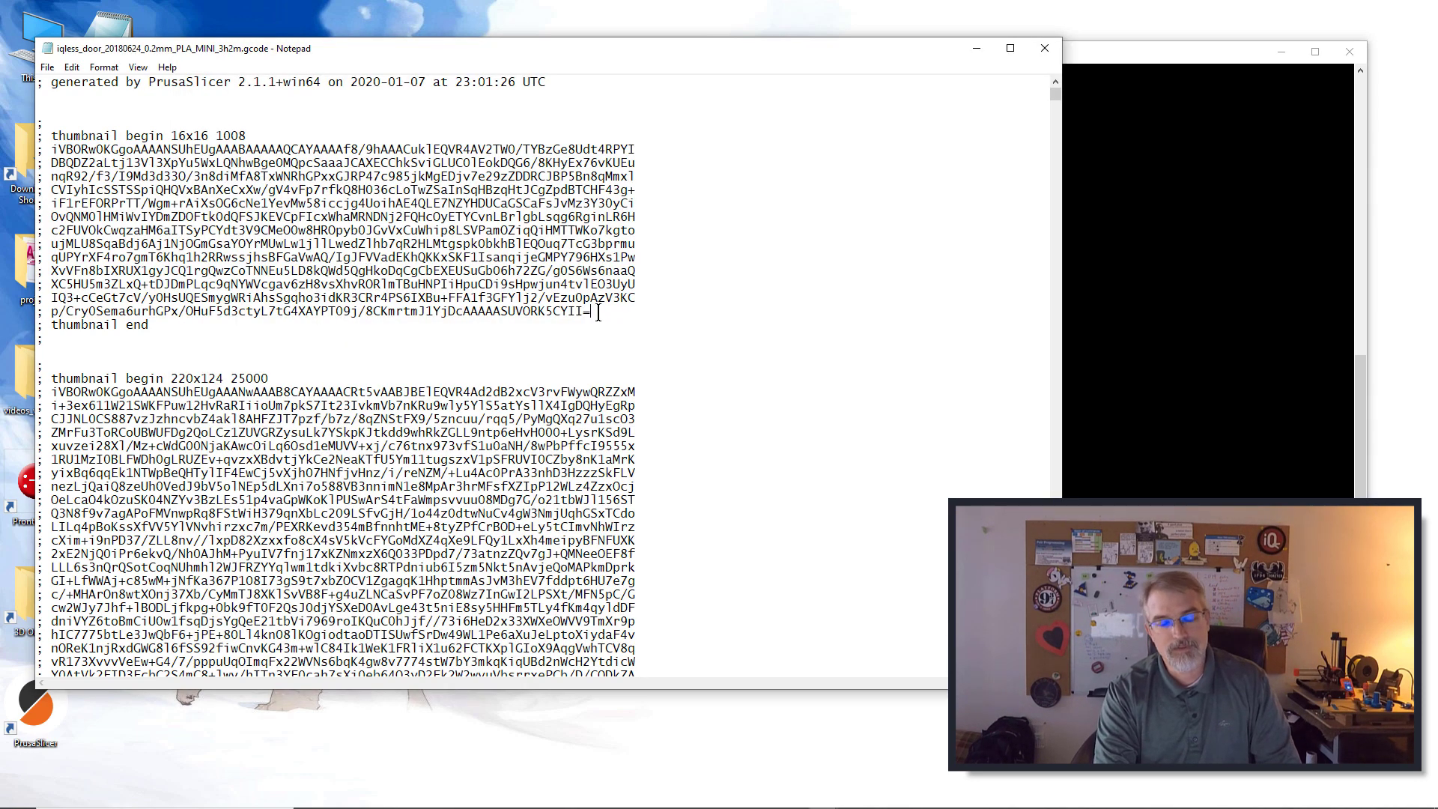
pyautogui.moveTo(594, 310); pyautogui.dragTo(37, 150)
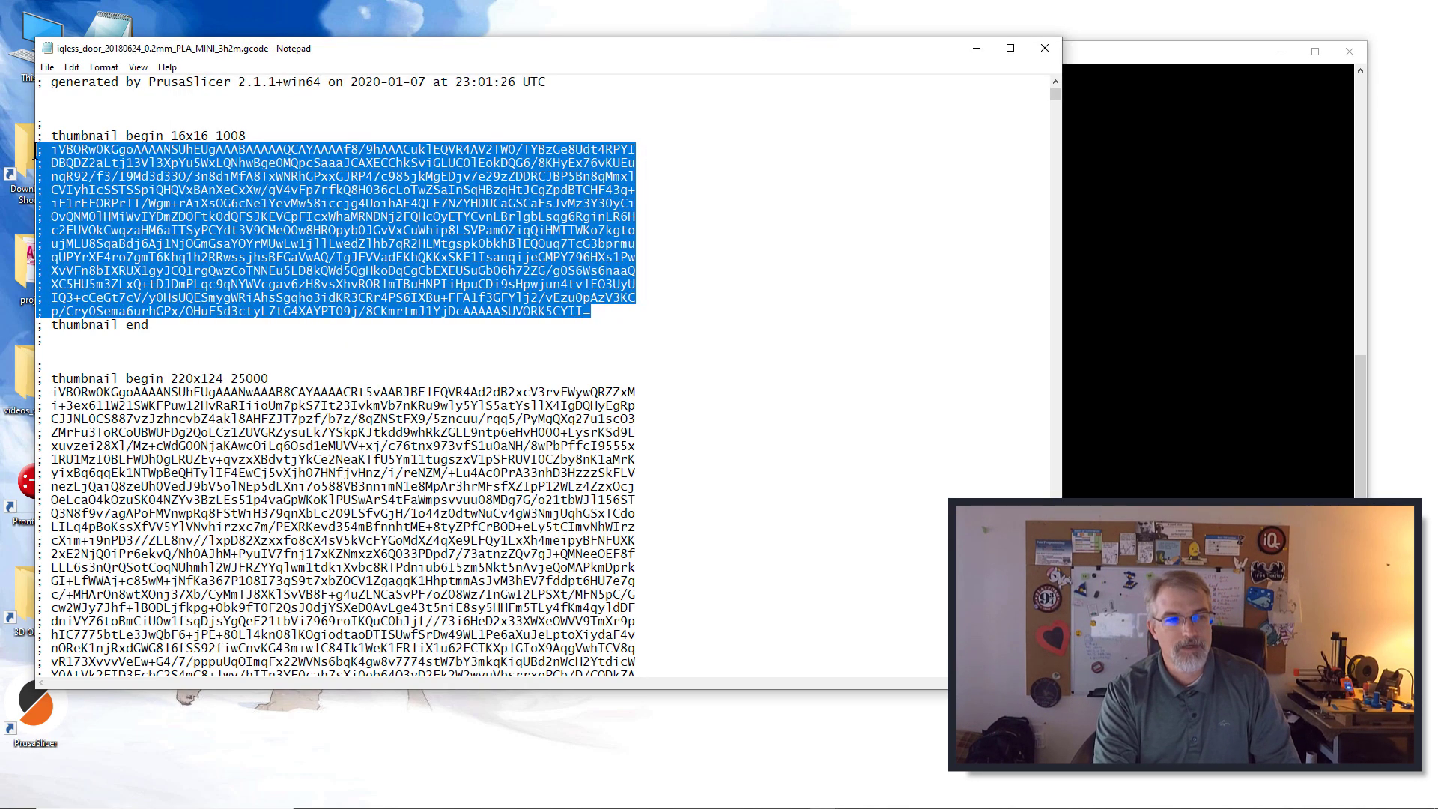
pyautogui.rightClick(127, 183)
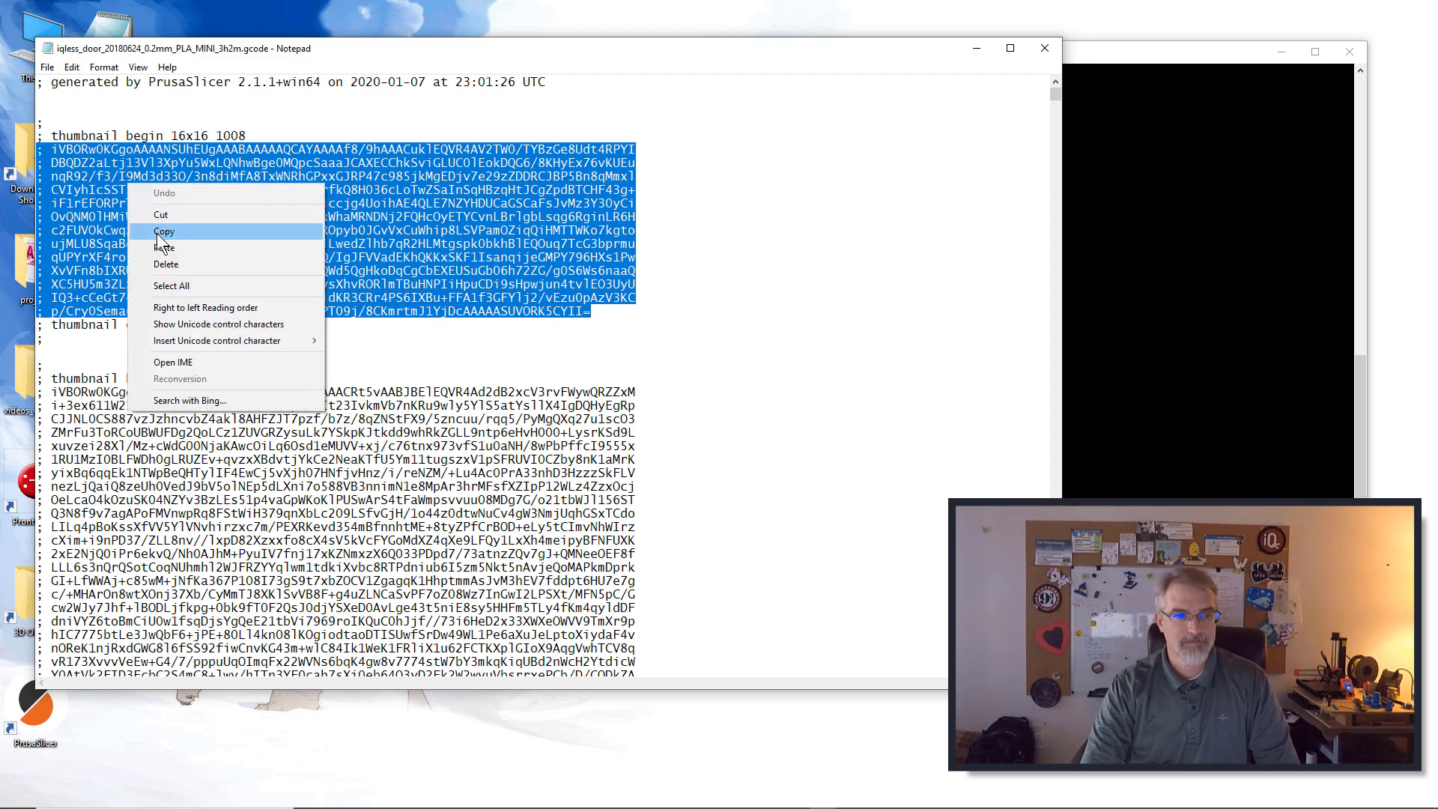
pyautogui.click(155, 232)
pyautogui.moveTo(563, 793)
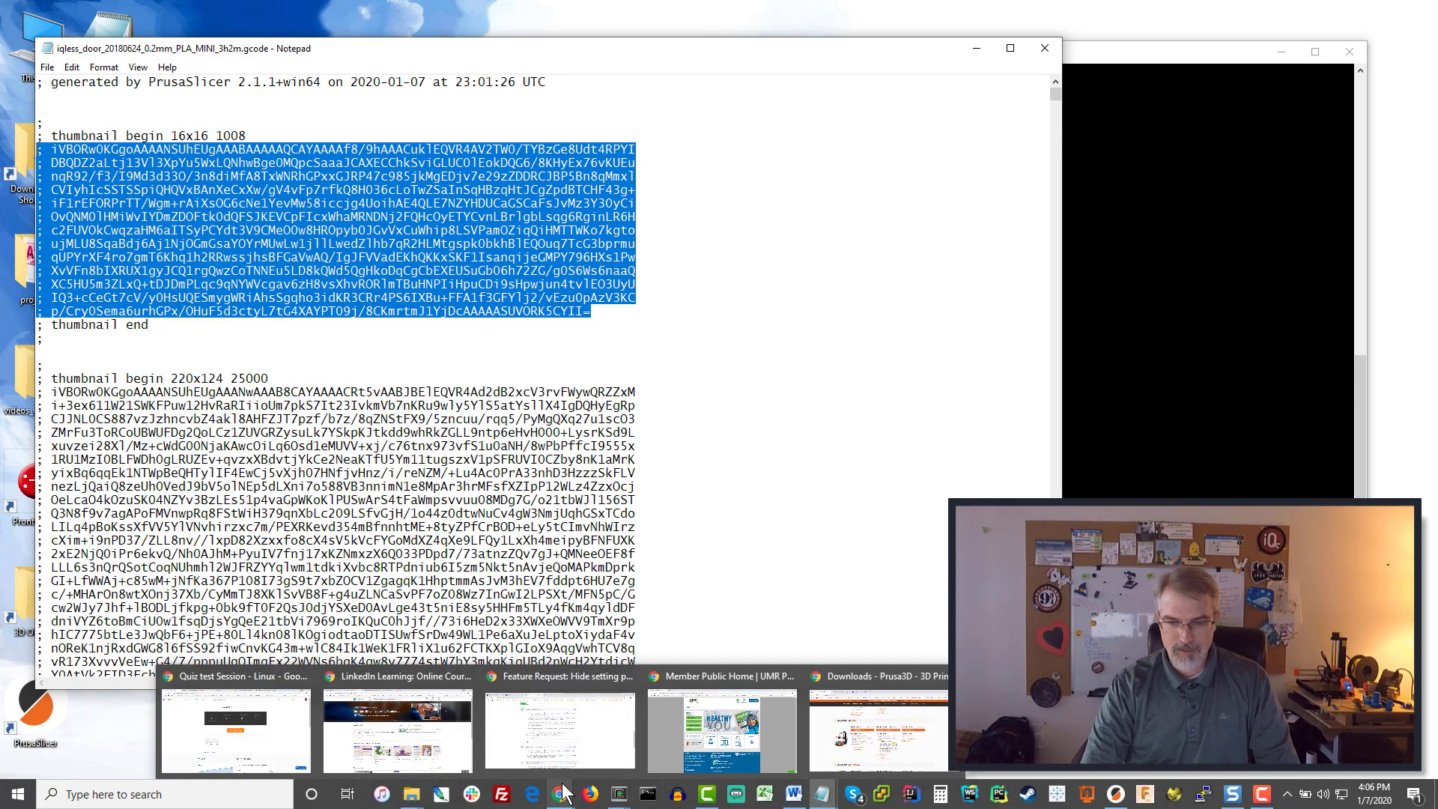
# Reload the Code Beautify converter in Chrome to clear the old Base64 input.
pyautogui.click(861, 726)
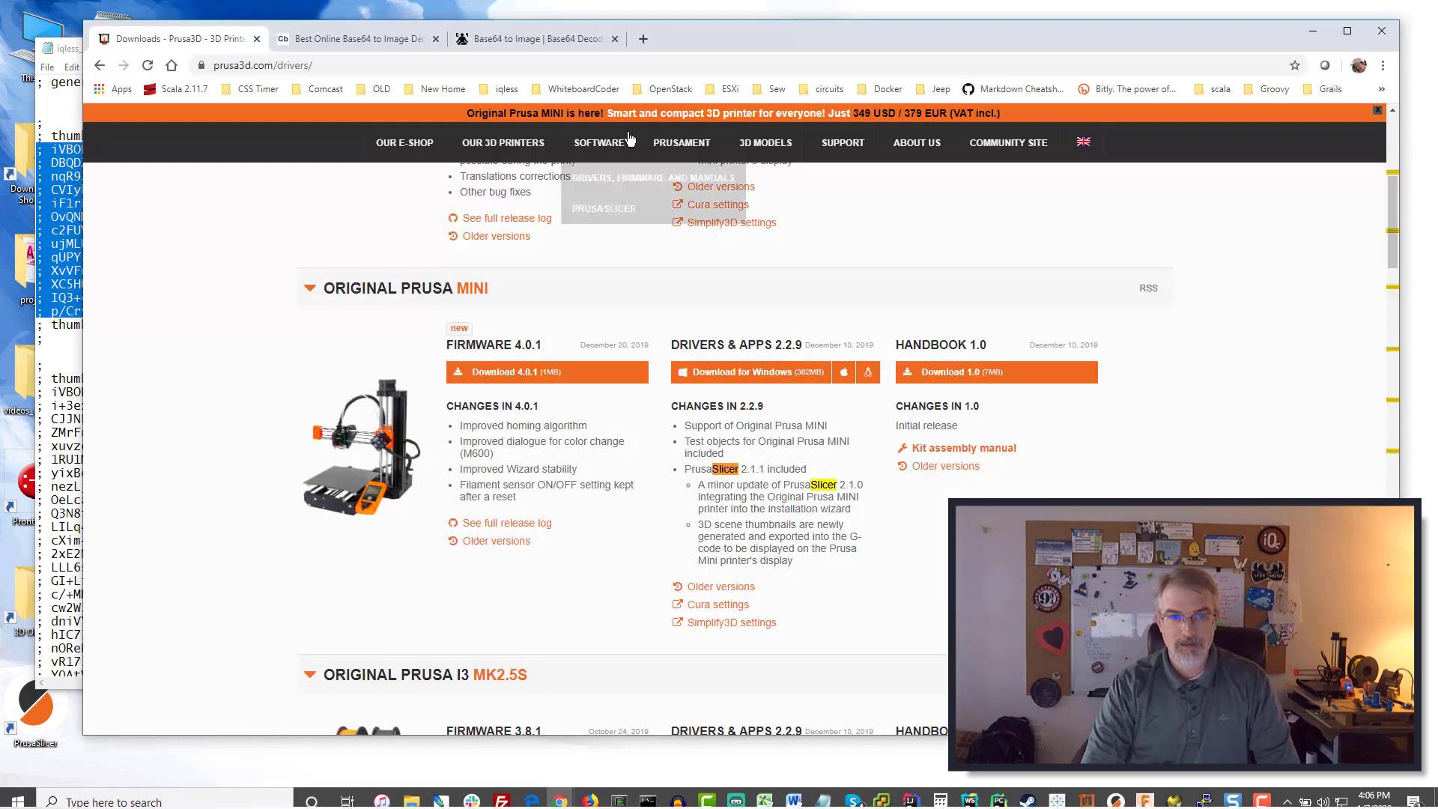
pyautogui.click(367, 45)
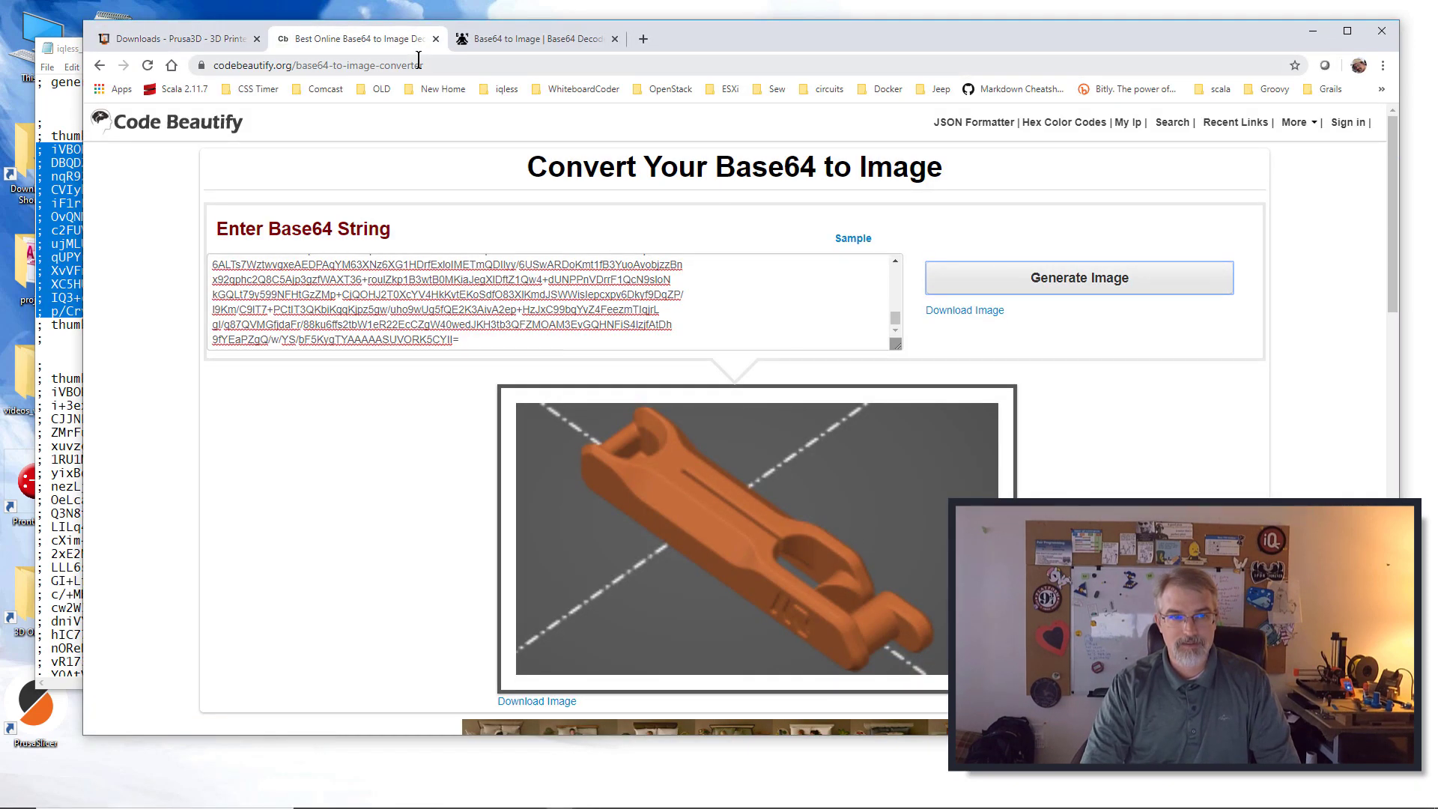
pyautogui.moveTo(815, 326); pyautogui.dragTo(453, 280)
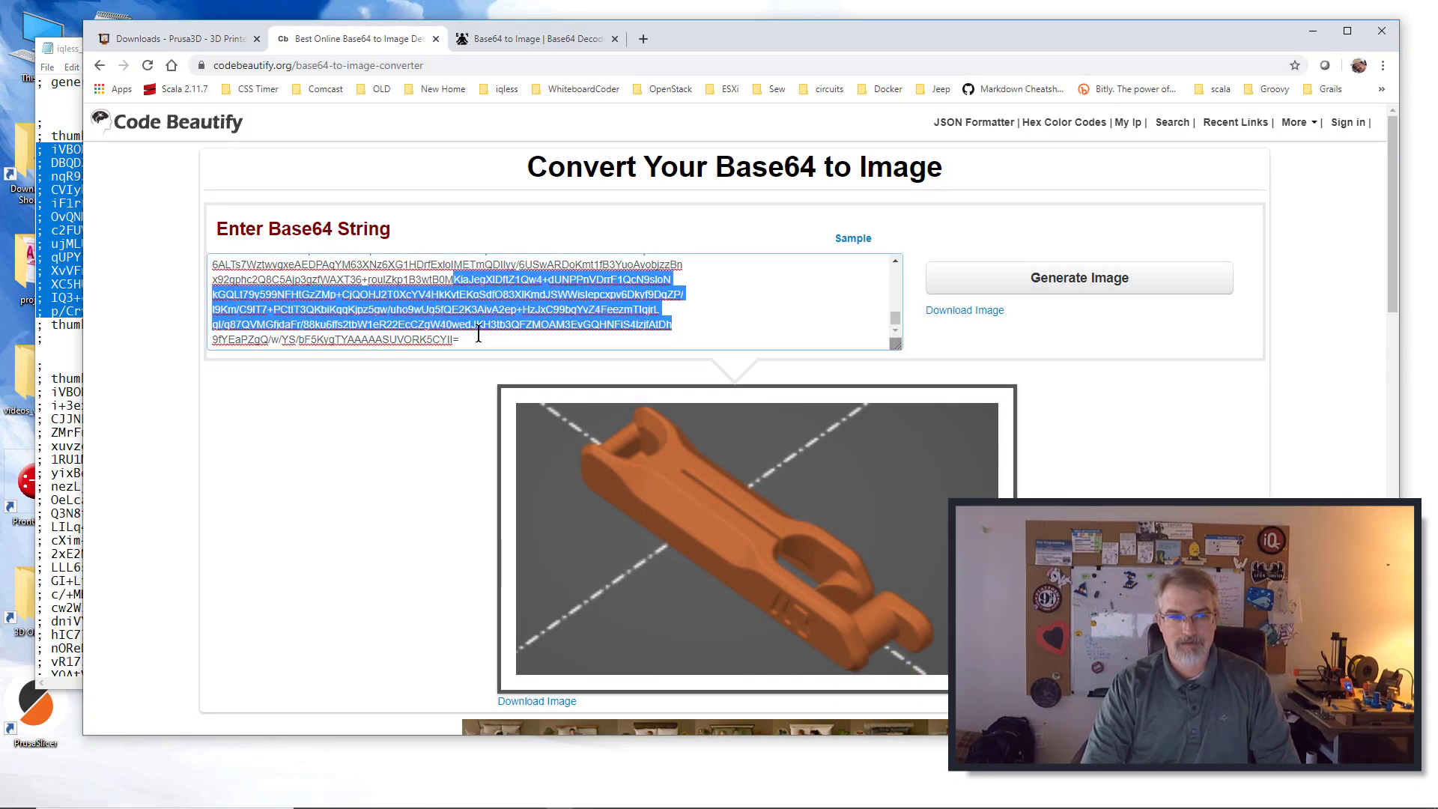
pyautogui.click(146, 64)
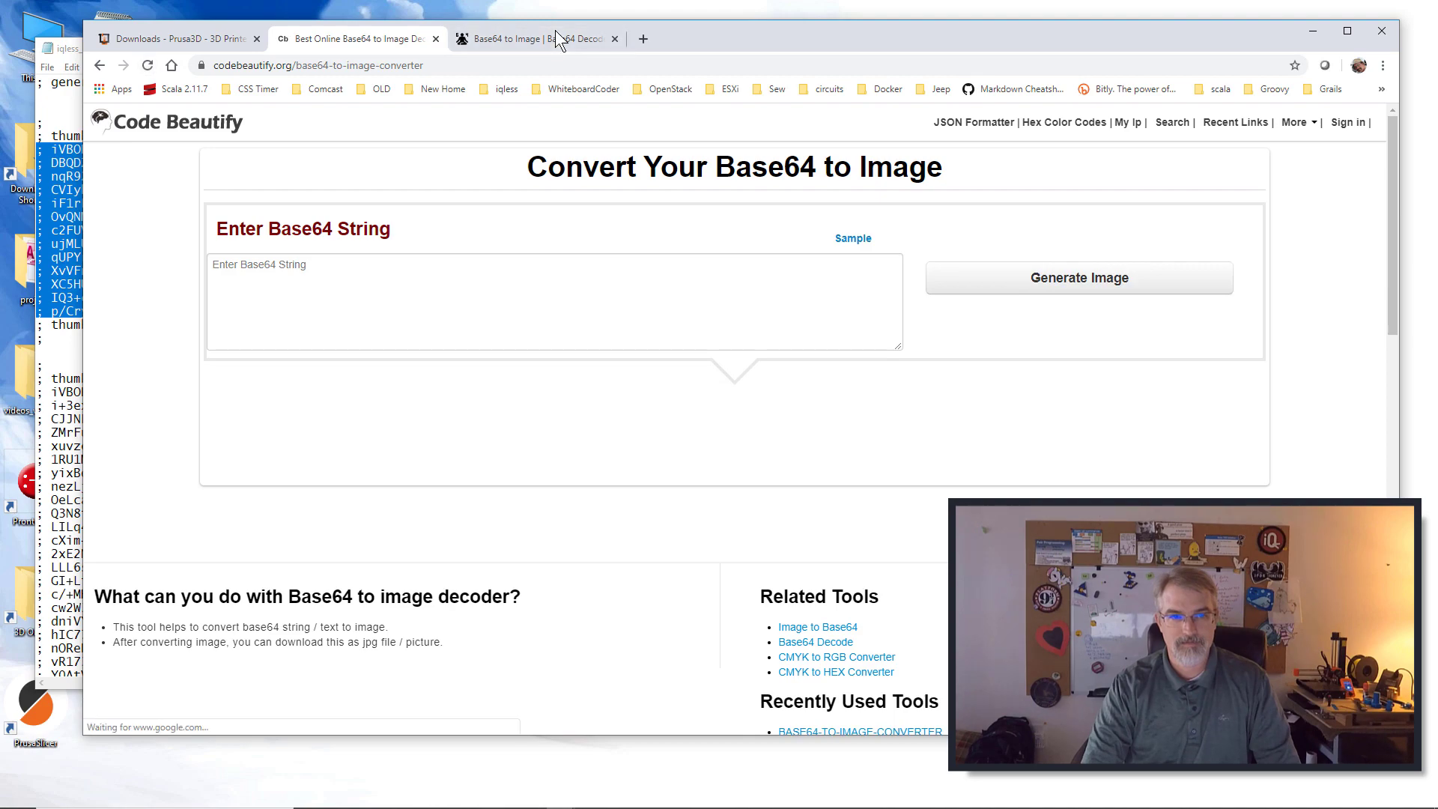
# Reload the base64.guru decoder page, confirming the resubmission.
pyautogui.click(538, 38)
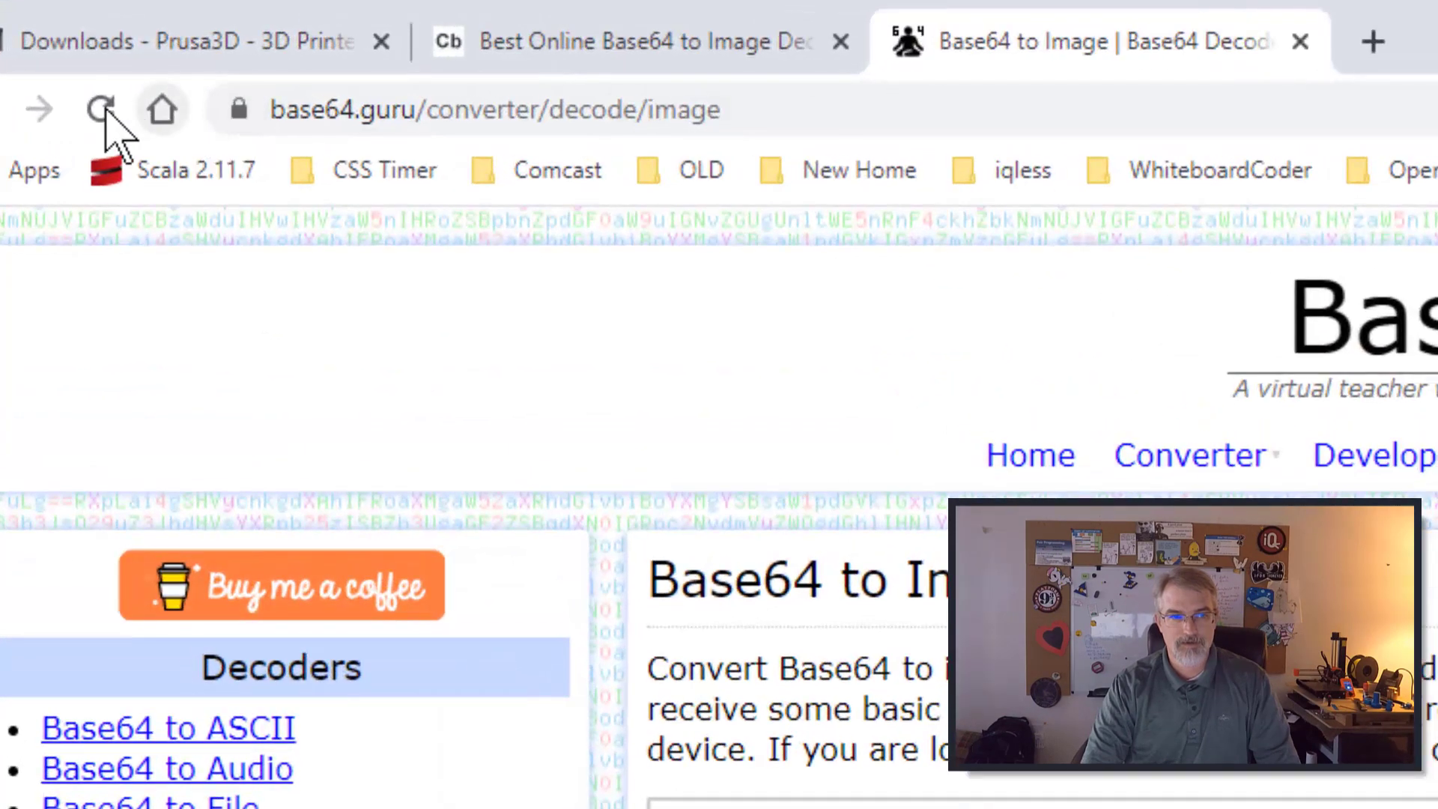
pyautogui.click(148, 66)
pyautogui.press('Return')
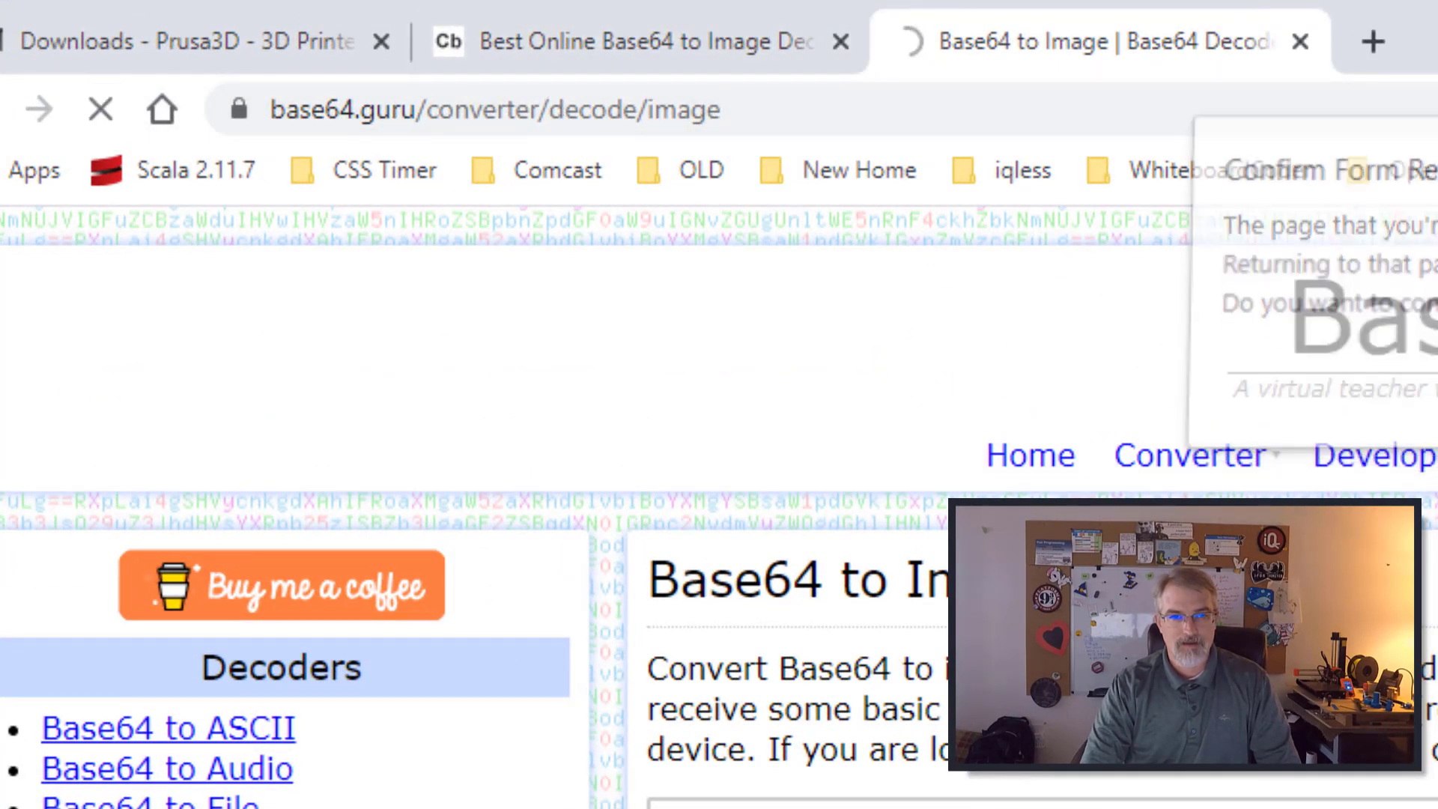
pyautogui.click(631, 60)
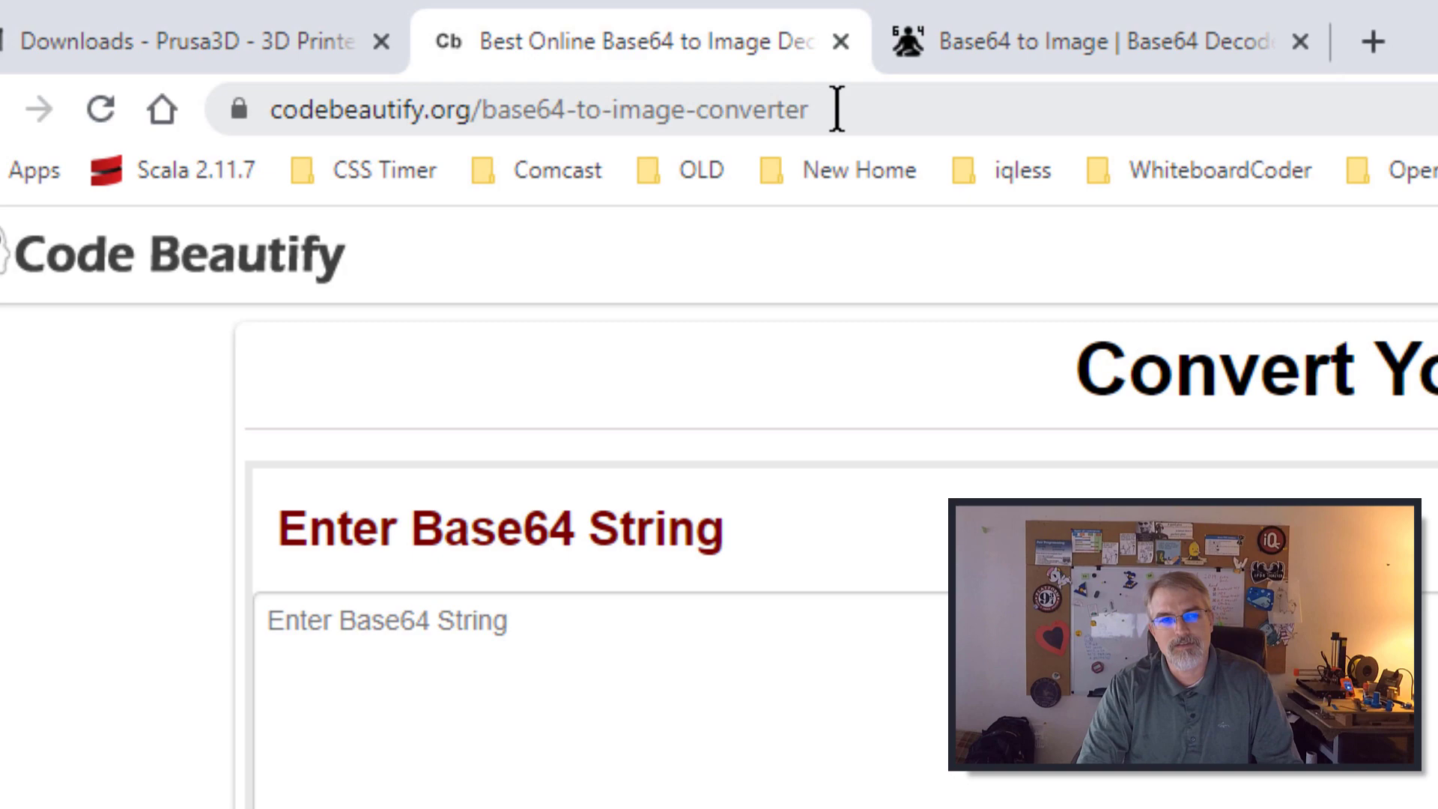
pyautogui.click(1037, 41)
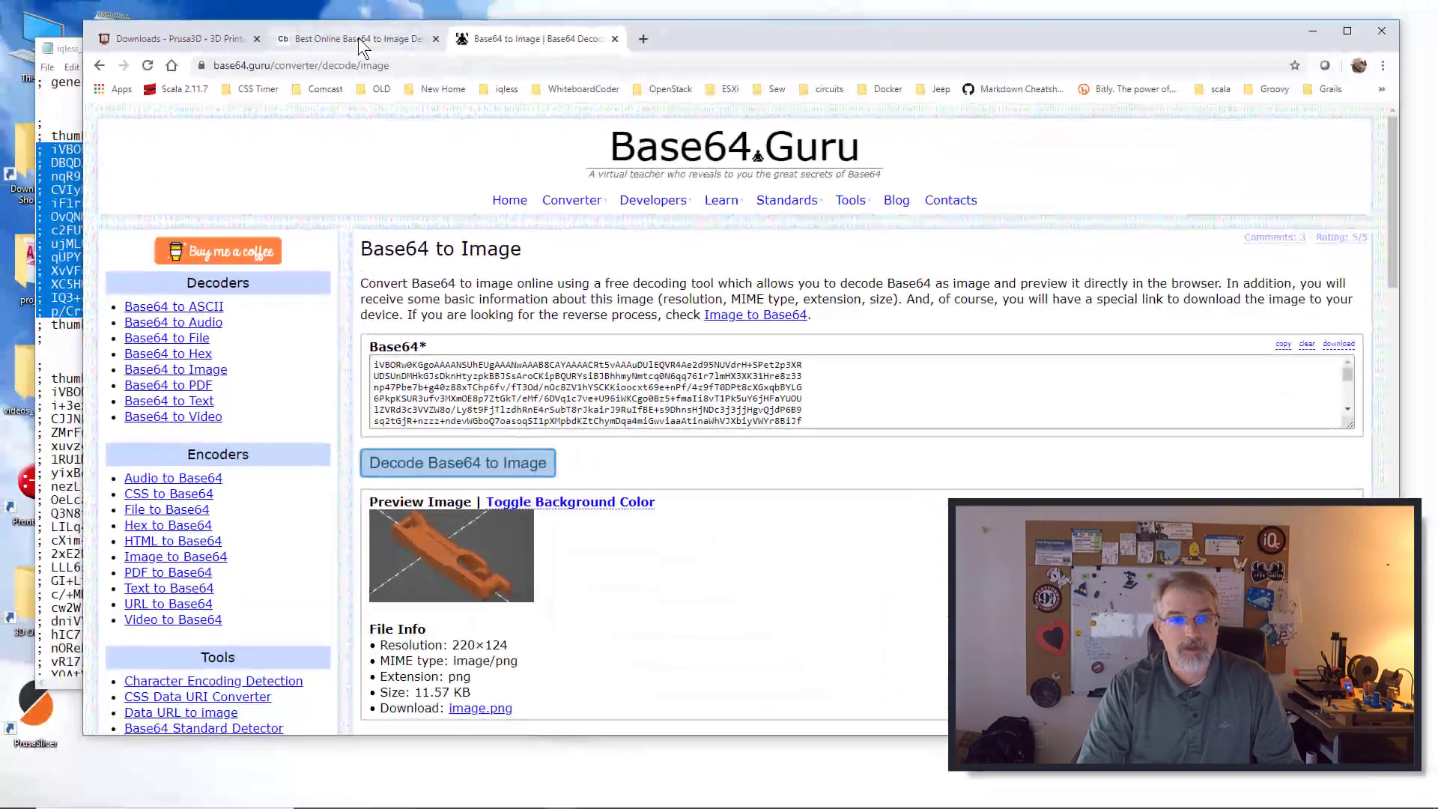
# Paste the copied 16x16 thumbnail text into the Code Beautify Base64 field.
pyautogui.click(640, 55)
pyautogui.click(295, 266)
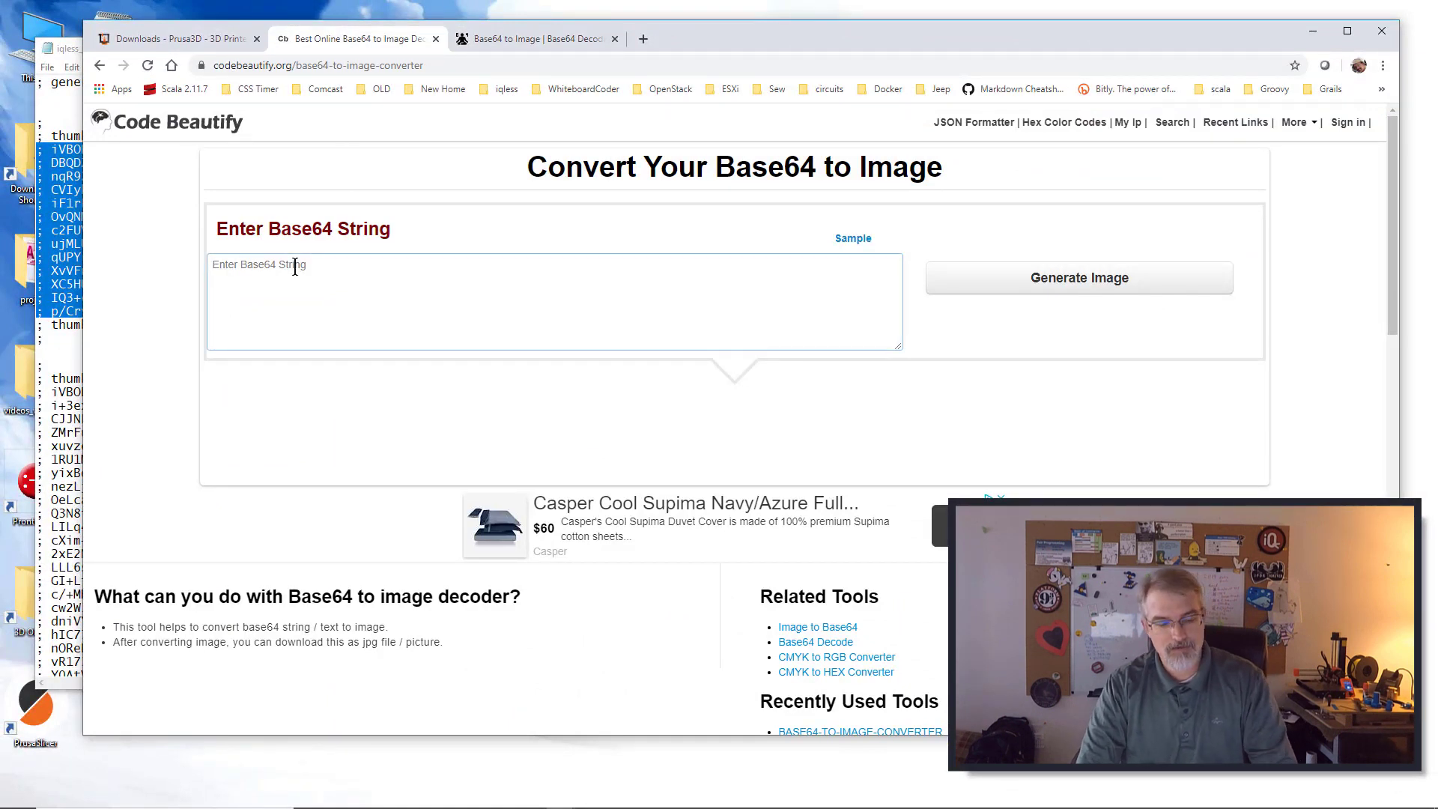
pyautogui.hotkey('ctrl', 'v')
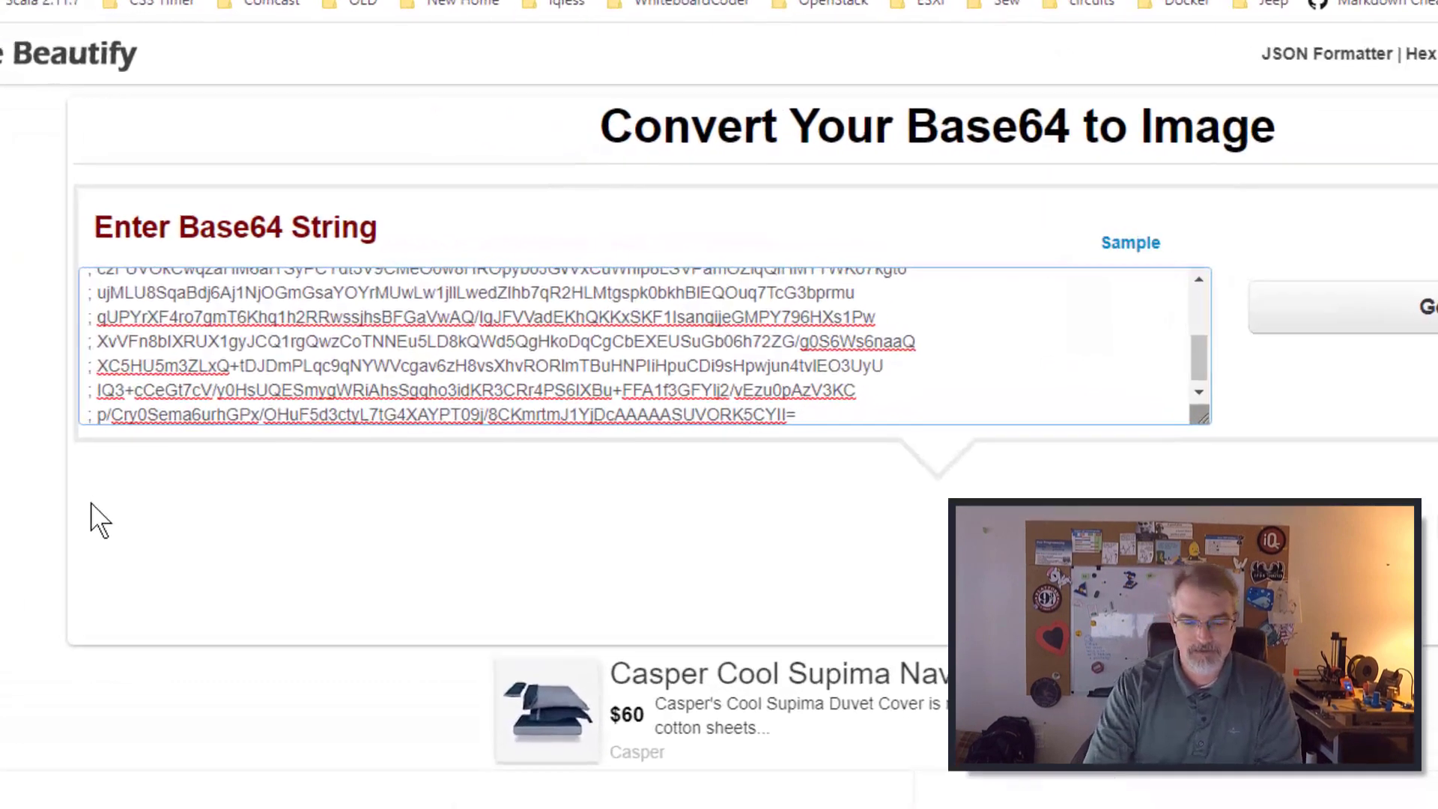
# Strip the leading '; ' comment prefix from every pasted Base64 line.
pyautogui.press('Home')
pyautogui.press('Delete')
pyautogui.press('Delete')
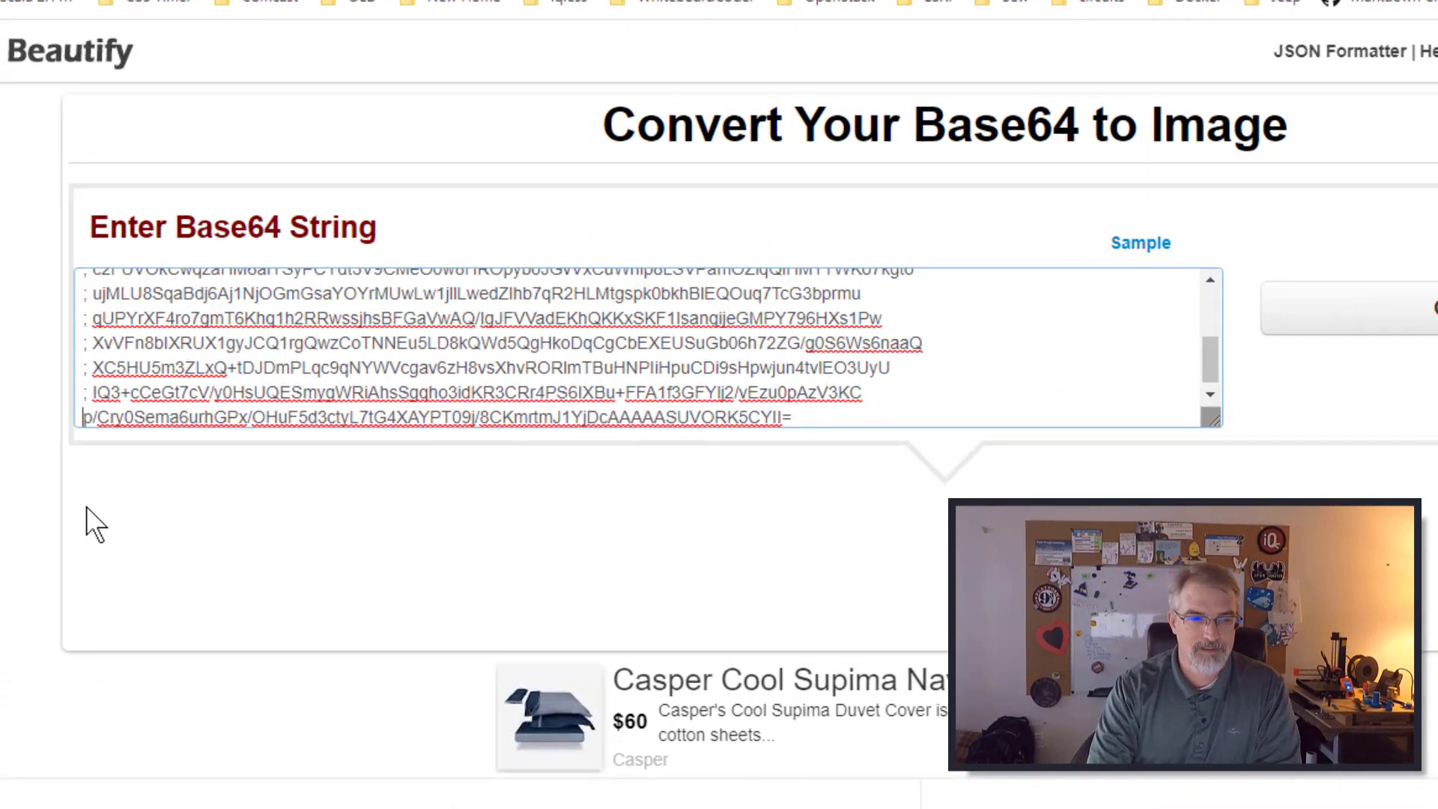
pyautogui.press('Up')
pyautogui.press('Delete')
pyautogui.press('Delete')
pyautogui.press('Up')
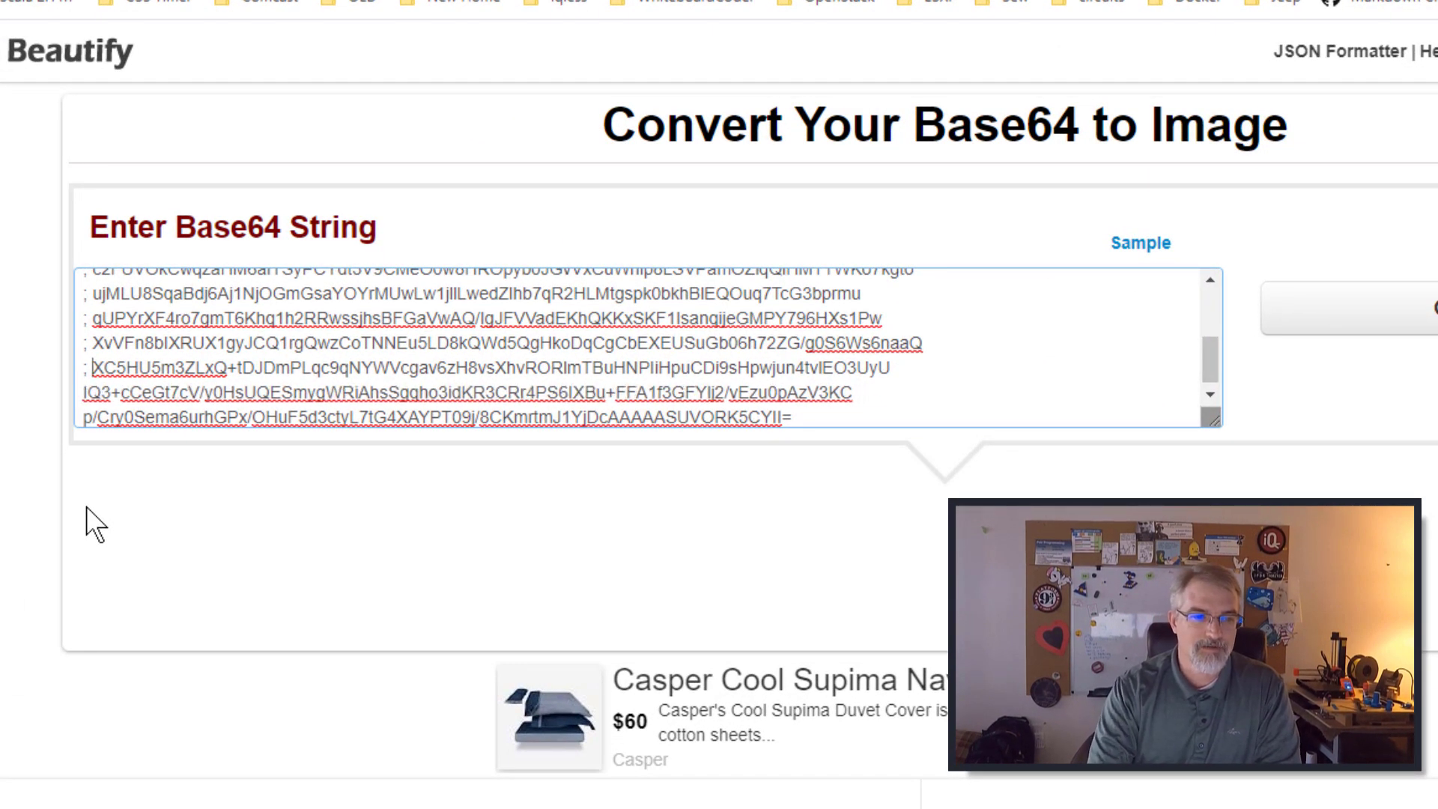
pyautogui.press('Delete')
pyautogui.press('Delete')
pyautogui.press('Up')
pyautogui.press('Delete')
pyautogui.press('Delete')
pyautogui.press('Up')
pyautogui.press('Delete')
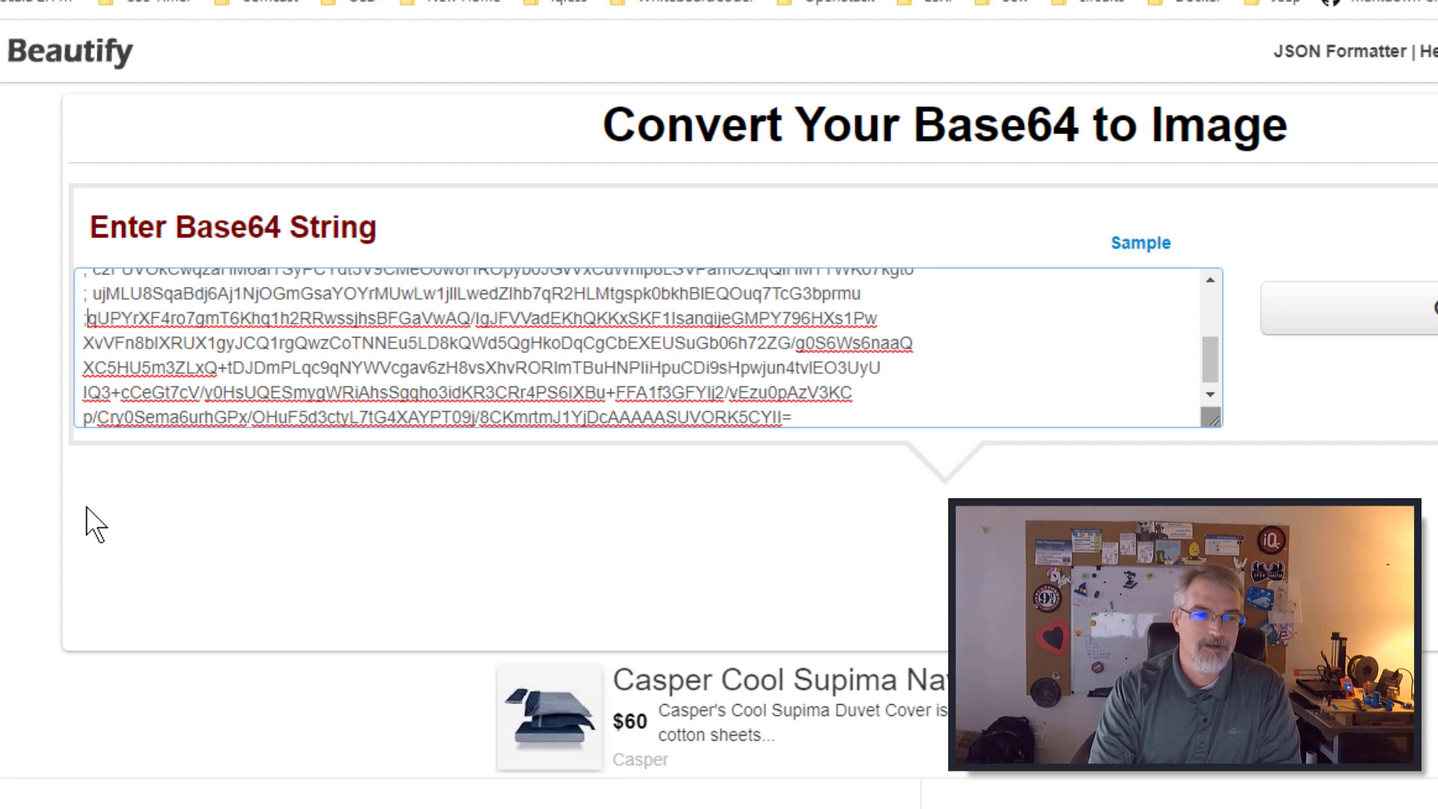
pyautogui.press('Delete')
pyautogui.press('Up')
pyautogui.press('Delete')
pyautogui.press('Delete')
pyautogui.press('Up')
pyautogui.press('Up')
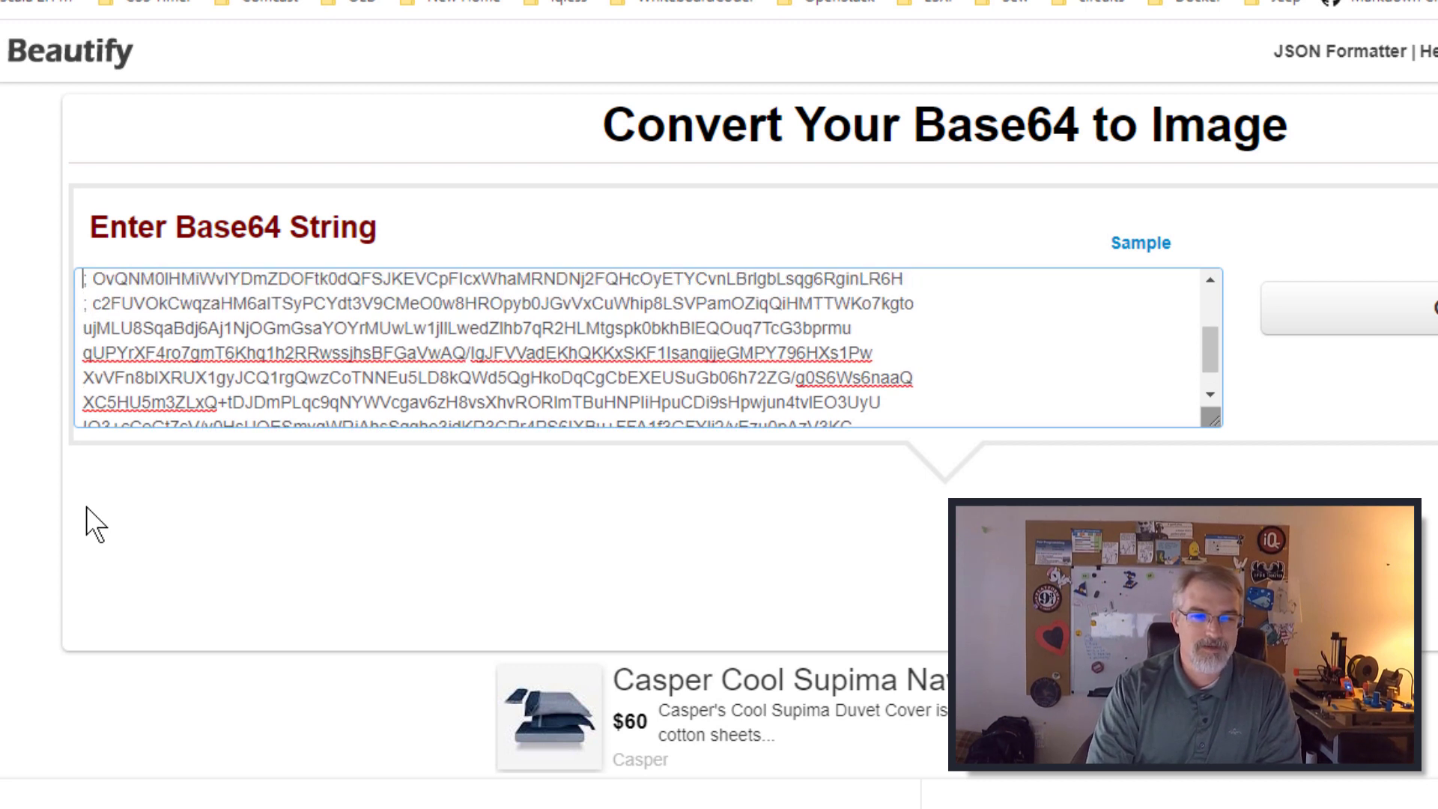
pyautogui.press('Down')
pyautogui.press('Delete')
pyautogui.press('Delete')
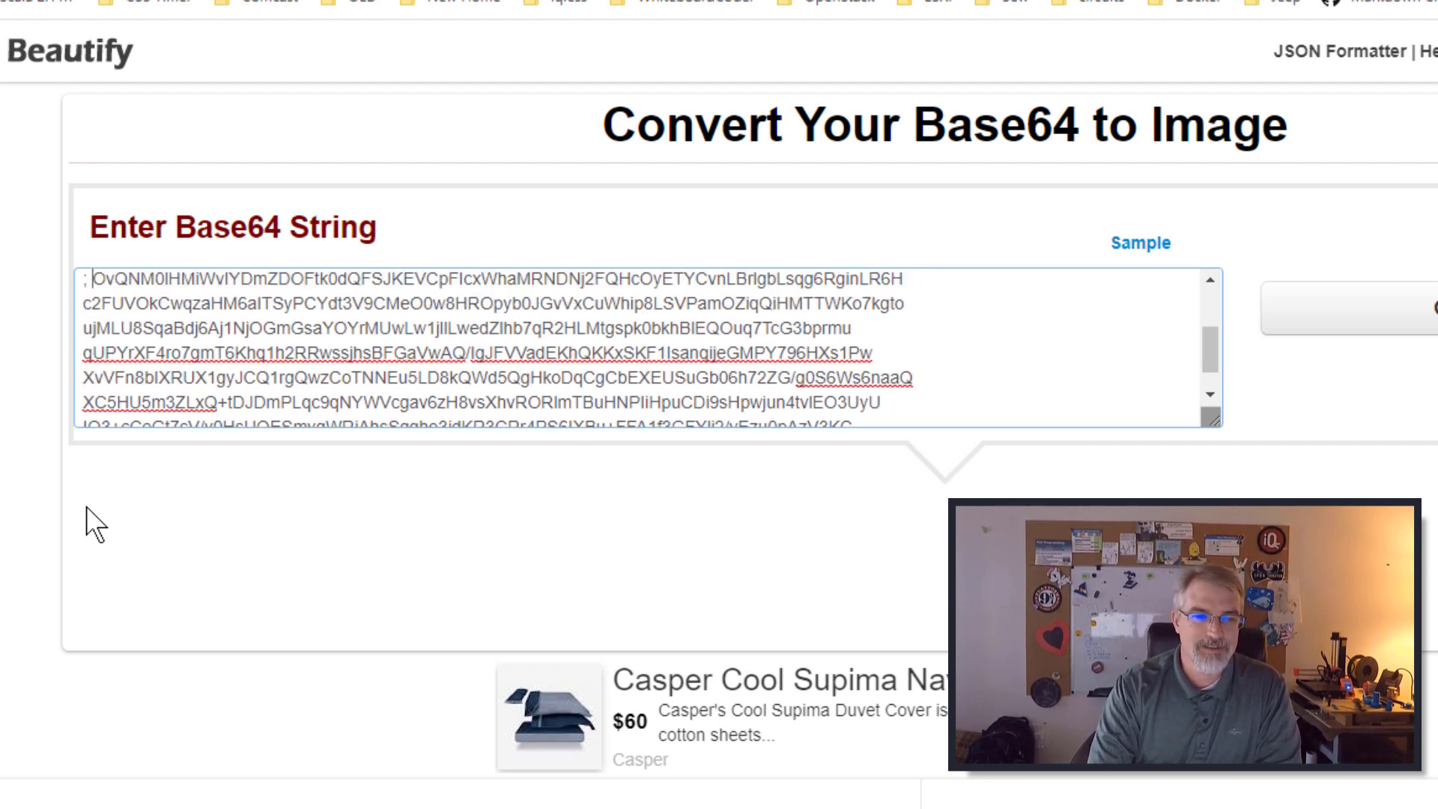
pyautogui.press('Delete')
pyautogui.press('Delete')
pyautogui.press('Up')
pyautogui.press('Up')
pyautogui.press('Down')
pyautogui.press('Delete')
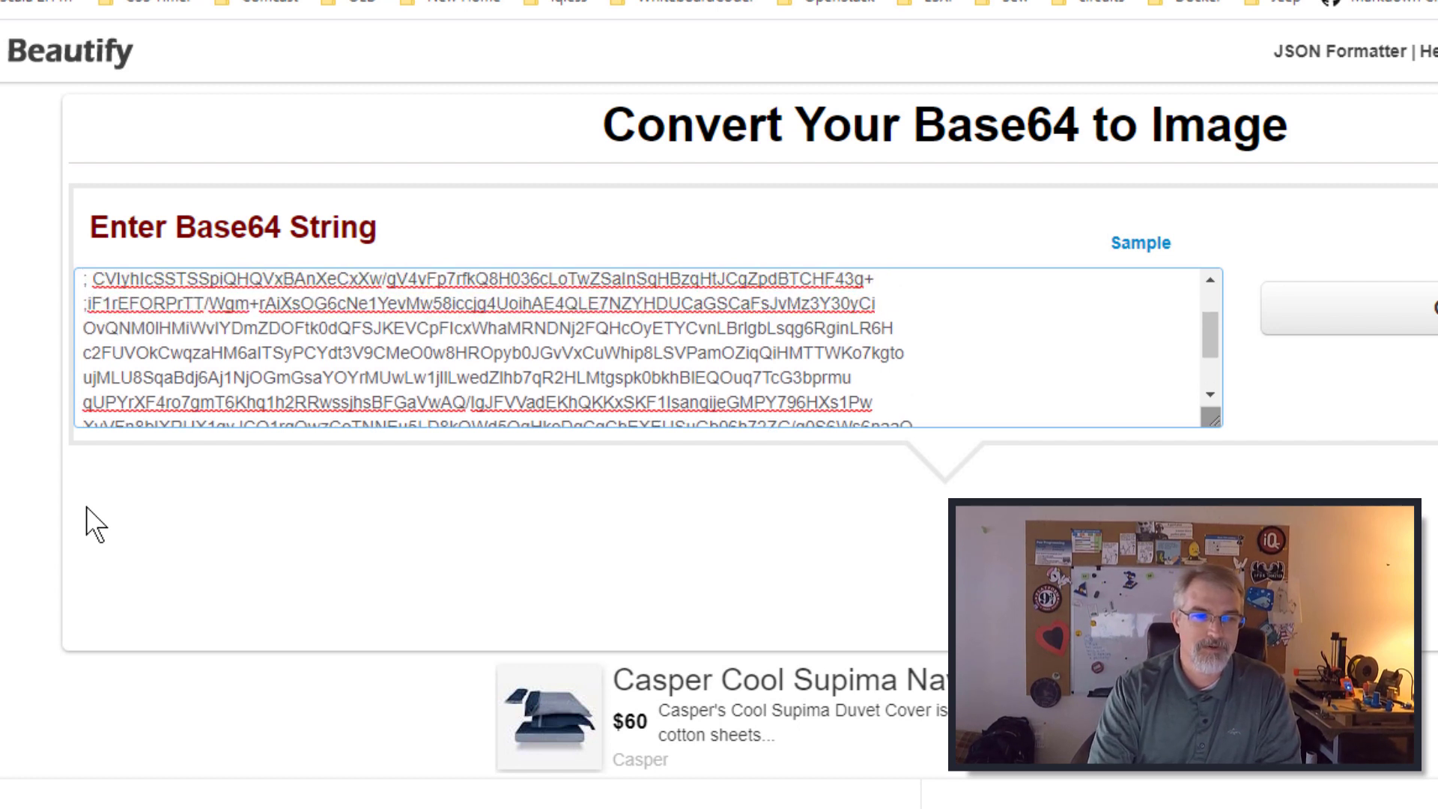
pyautogui.press('Delete')
pyautogui.press('Up')
pyautogui.press('Delete')
pyautogui.press('Delete')
pyautogui.press('Up')
pyautogui.press('Up')
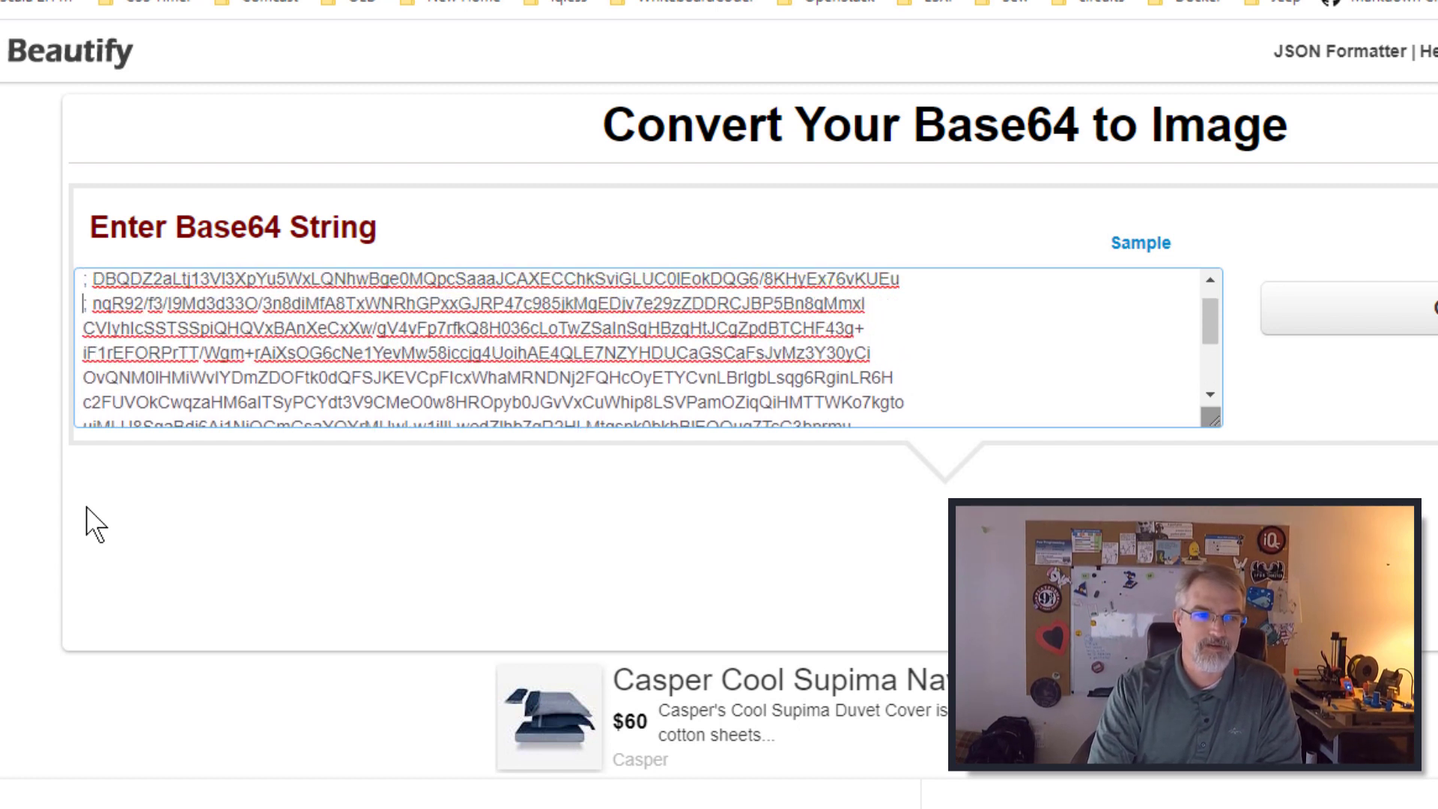
pyautogui.press('Delete')
pyautogui.press('Delete')
pyautogui.press('Up')
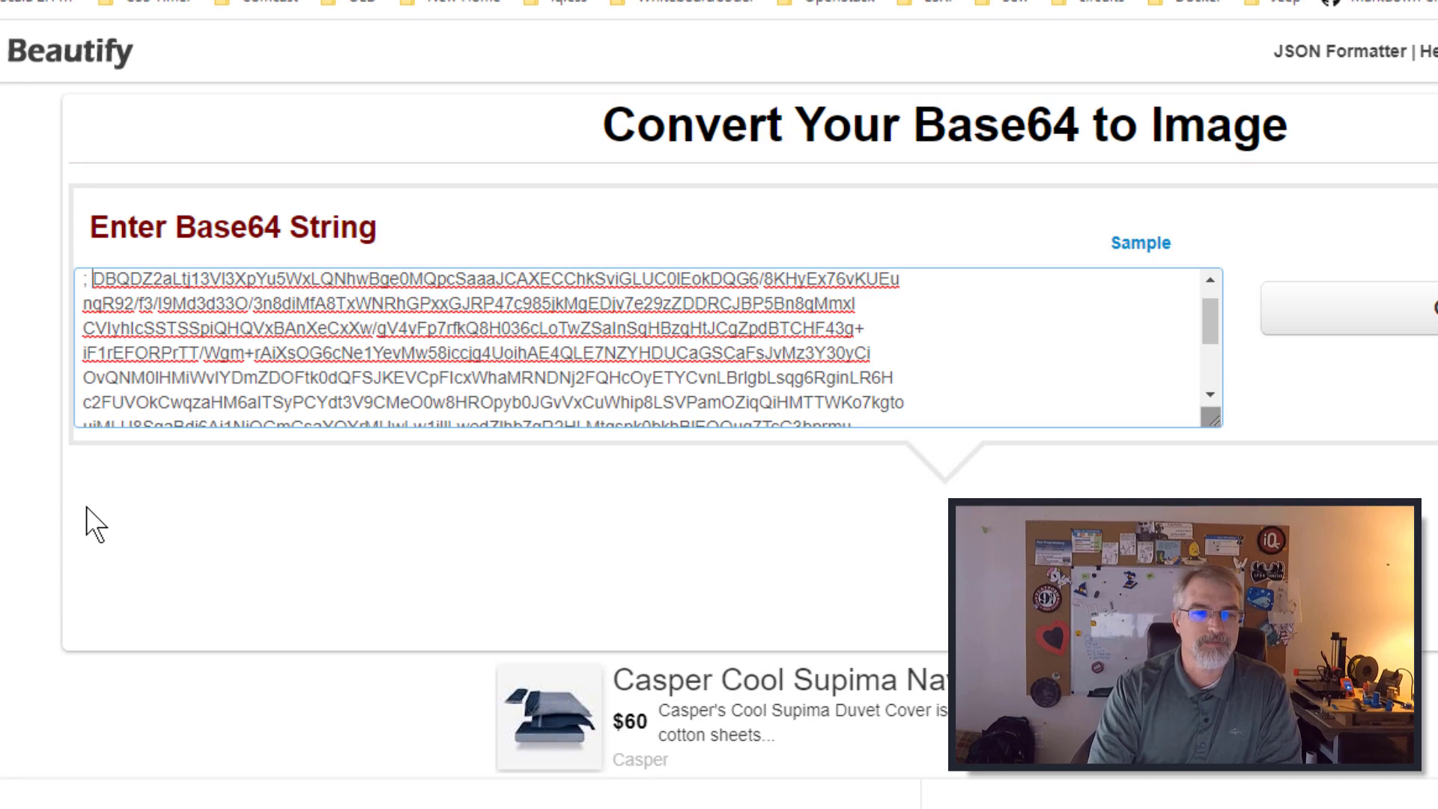
pyautogui.press('Delete')
pyautogui.press('Delete')
pyautogui.press('Up')
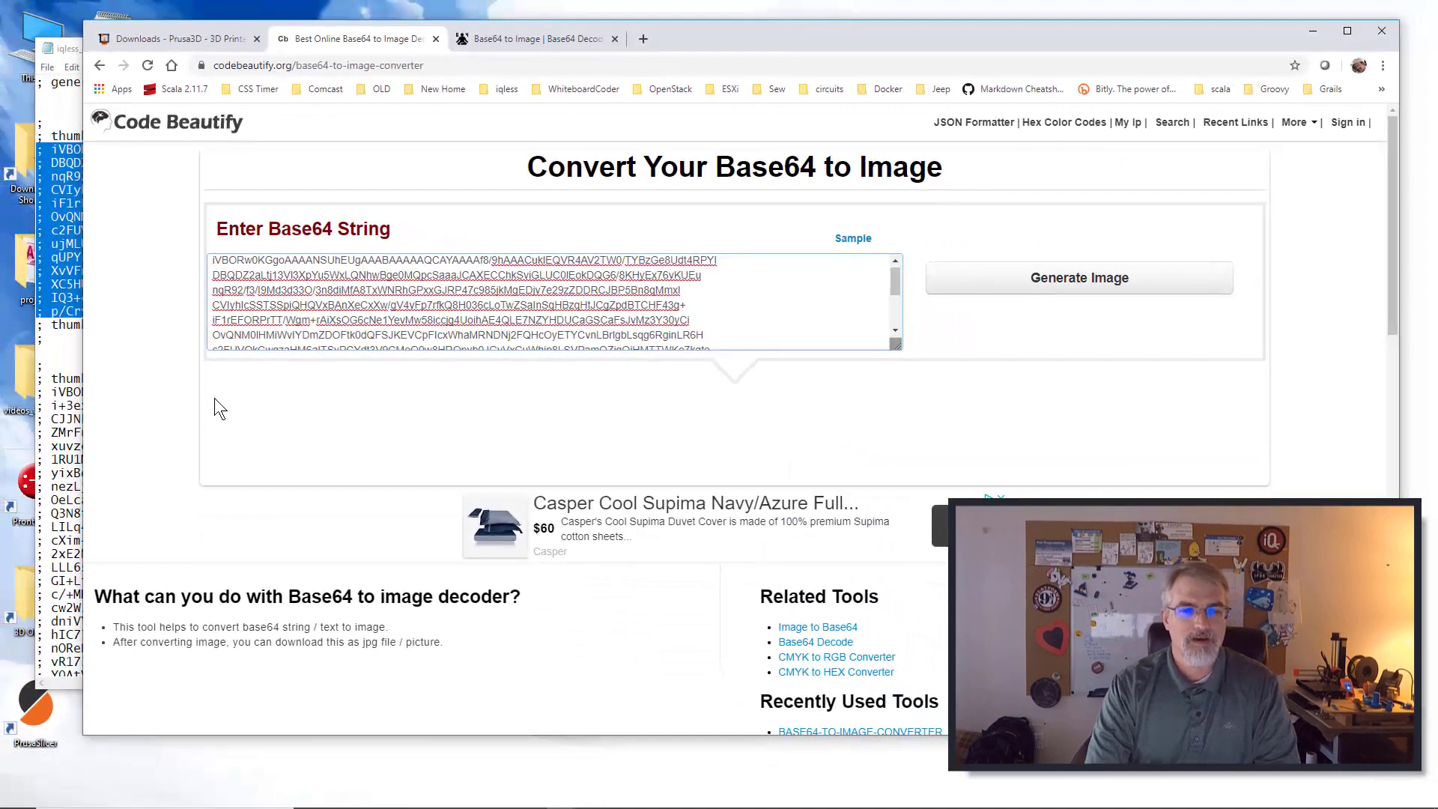
pyautogui.press('Delete')
pyautogui.press('Delete')
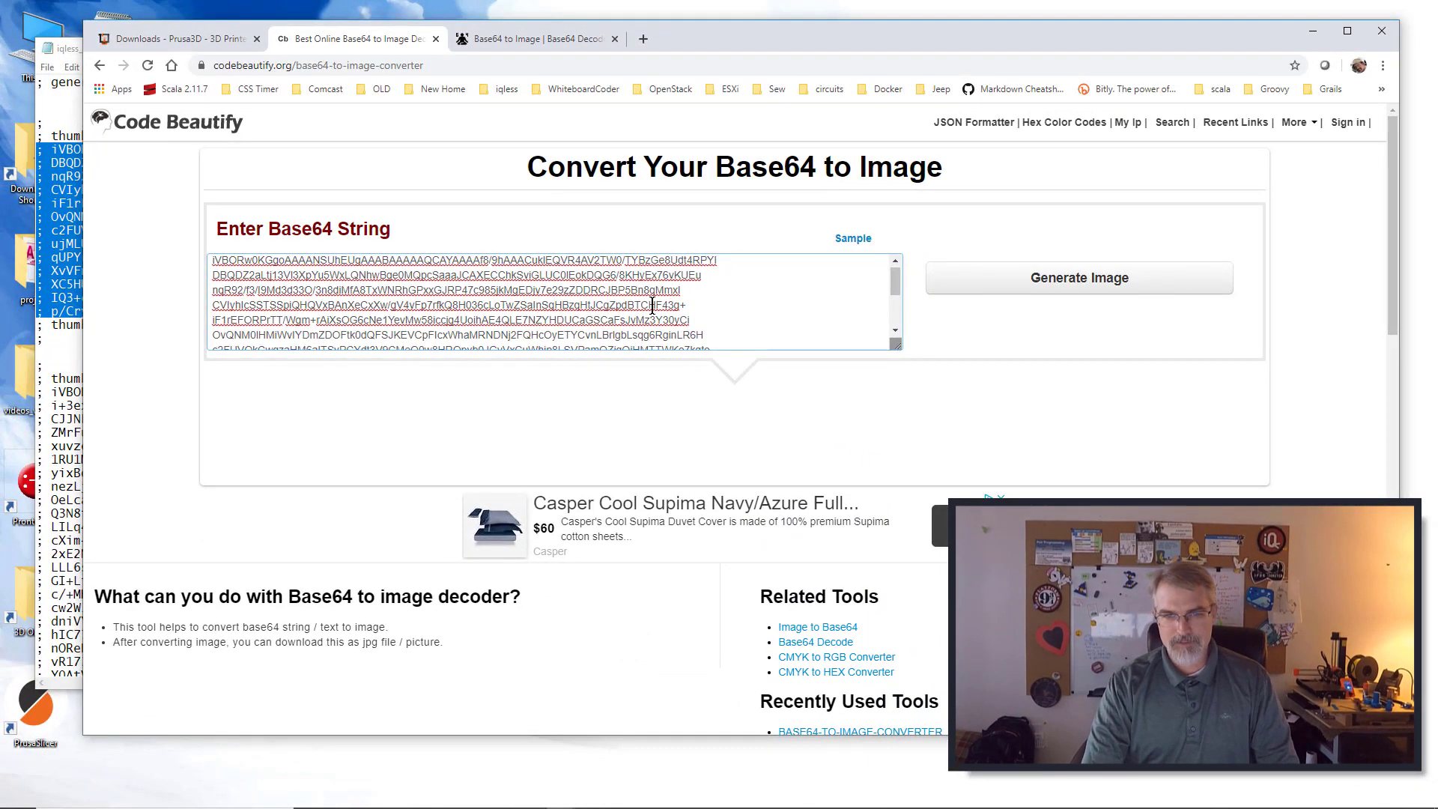
# Generate the image from the Base64 and review the blurry orange thumbnail.
pyautogui.click(986, 286)
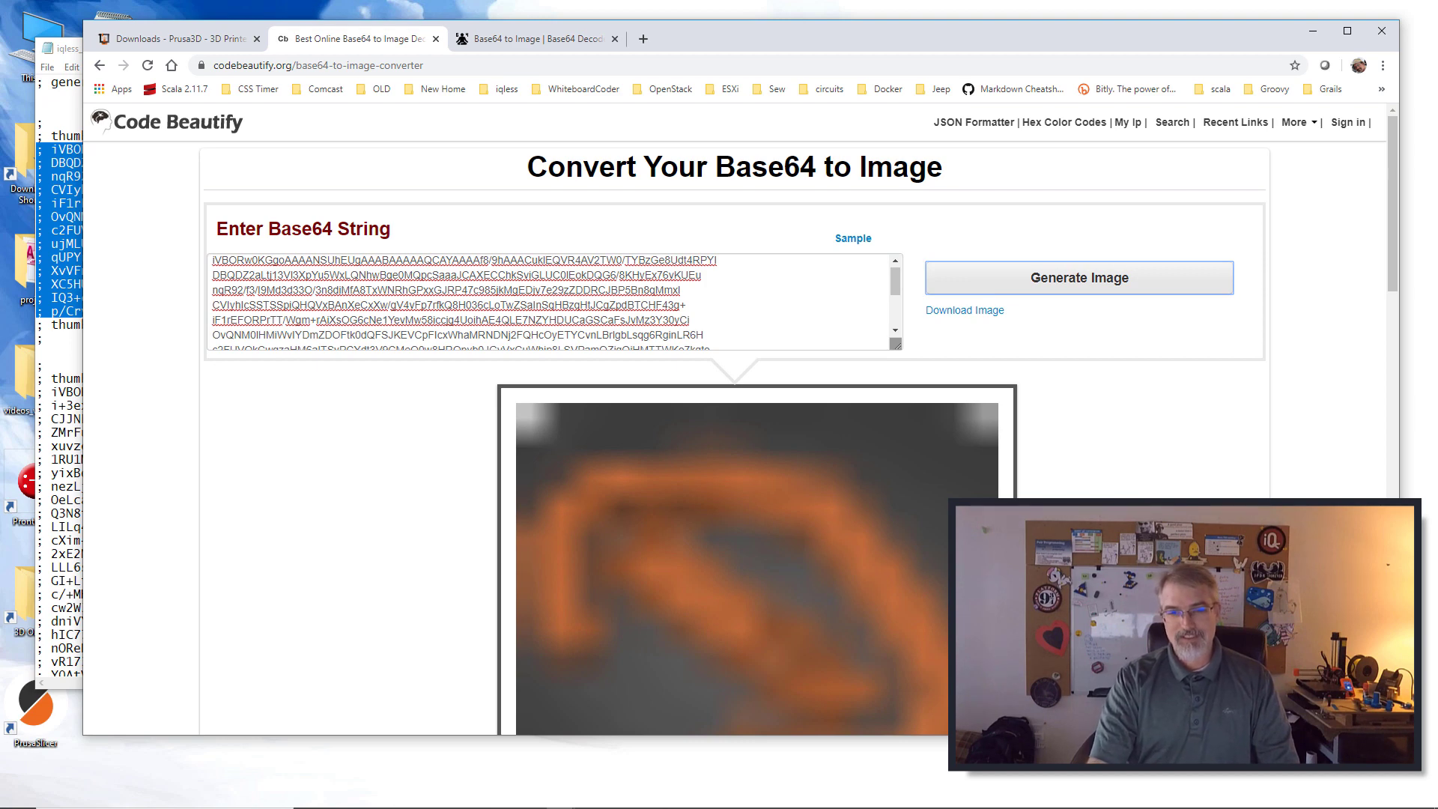
pyautogui.scroll(-3, 734, 420)
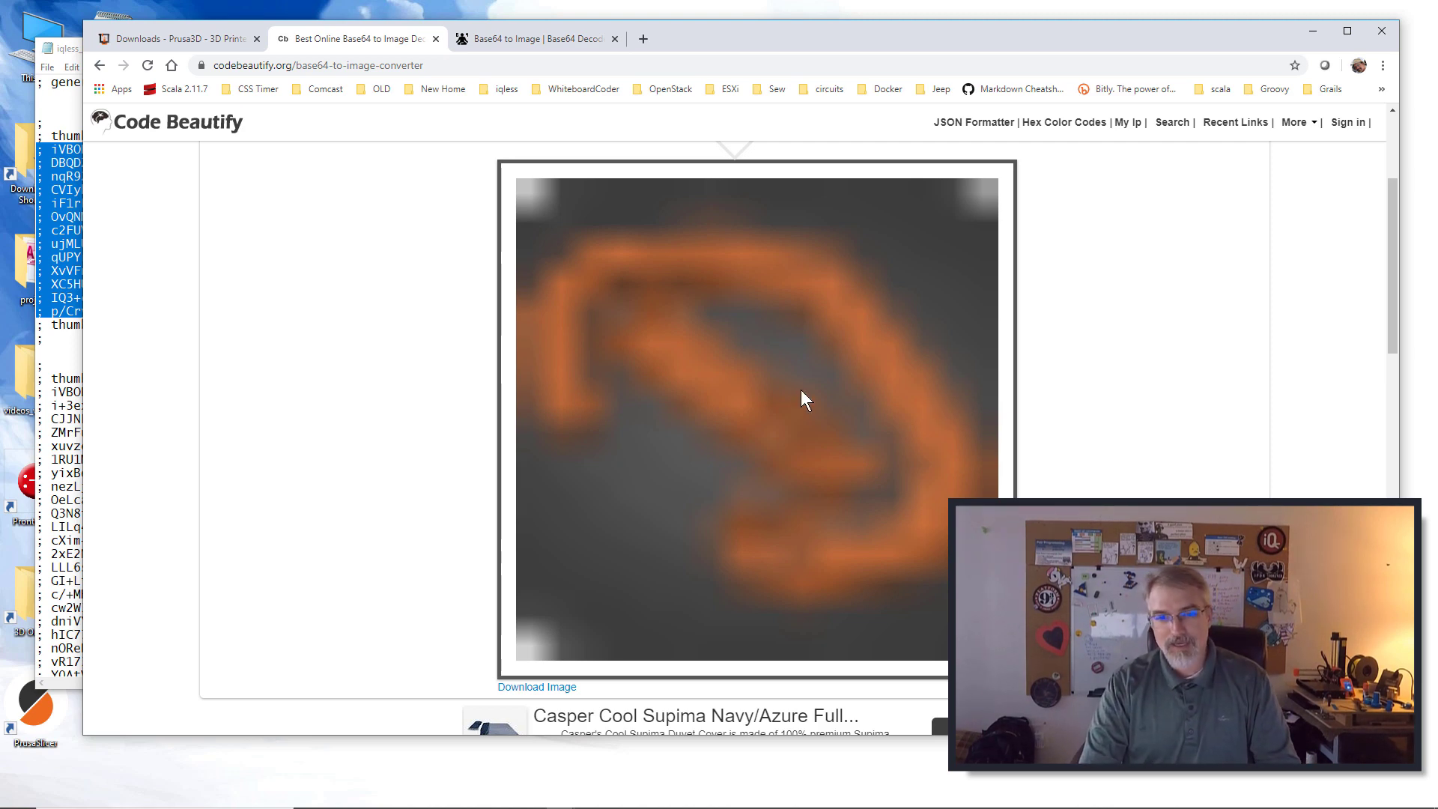
pyautogui.scroll(3, 675, 292)
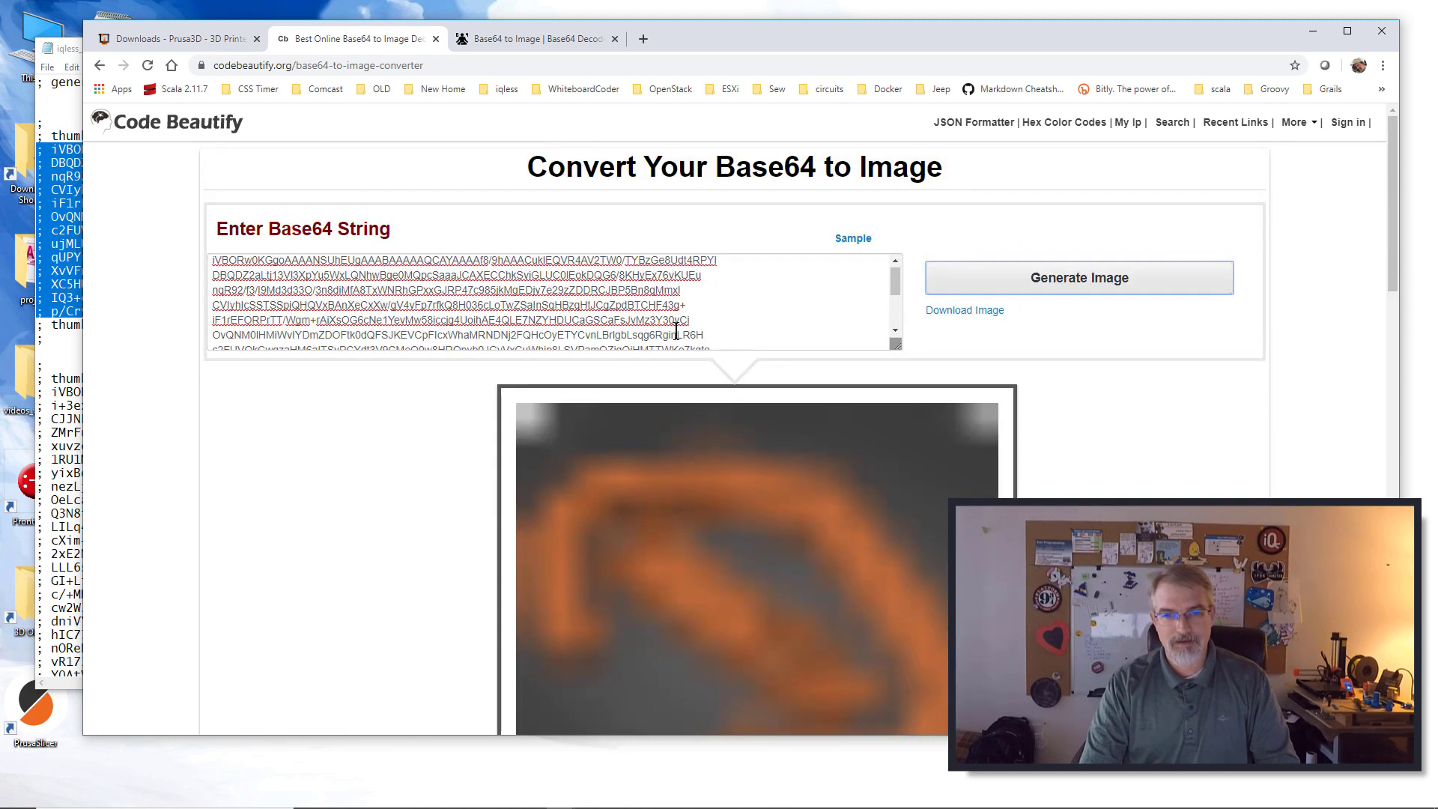
# Paste the 16x16 Base64 into Base64.Guru and decode it to a 16×16, 755 B PNG.
pyautogui.hotkey('ctrl', 'a')
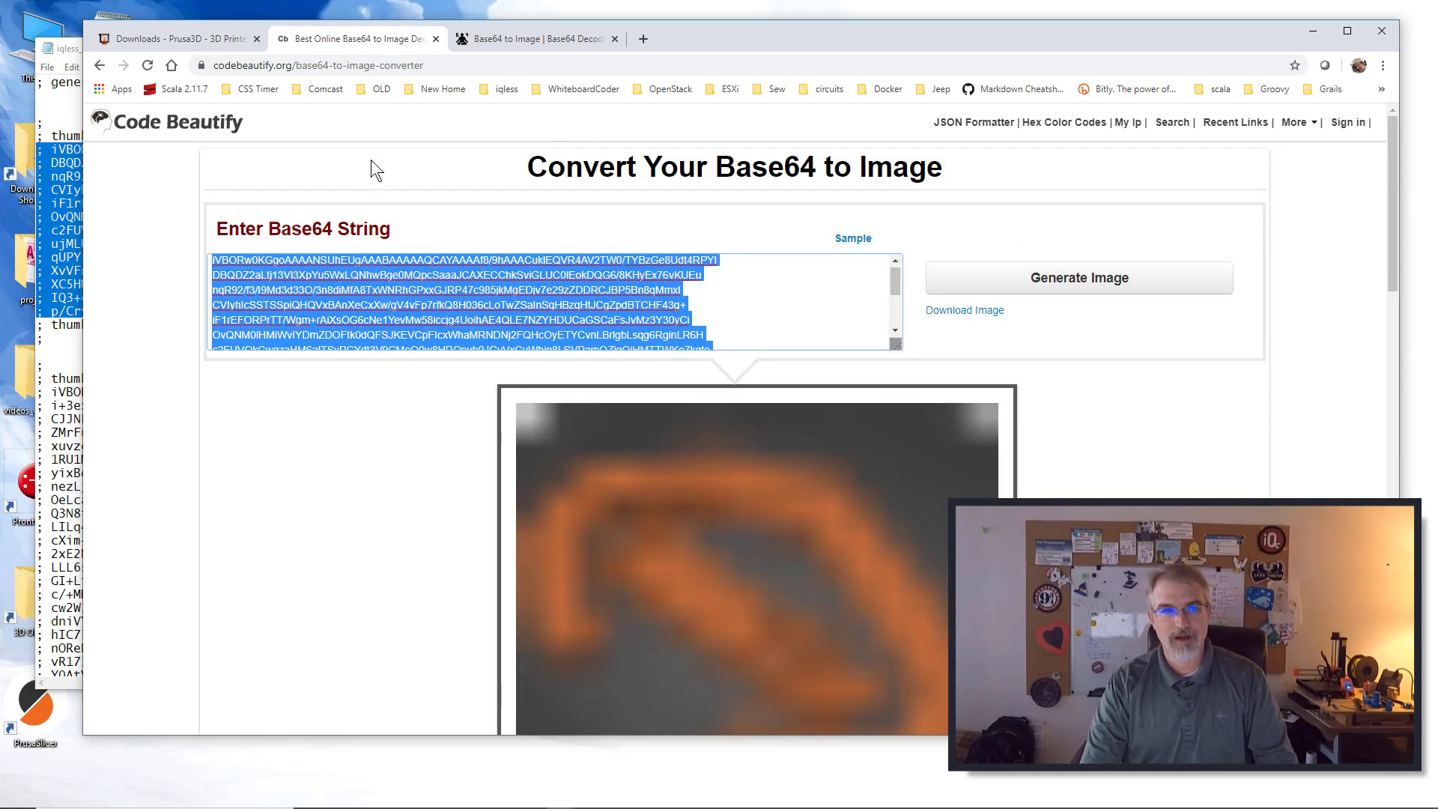
pyautogui.click(488, 47)
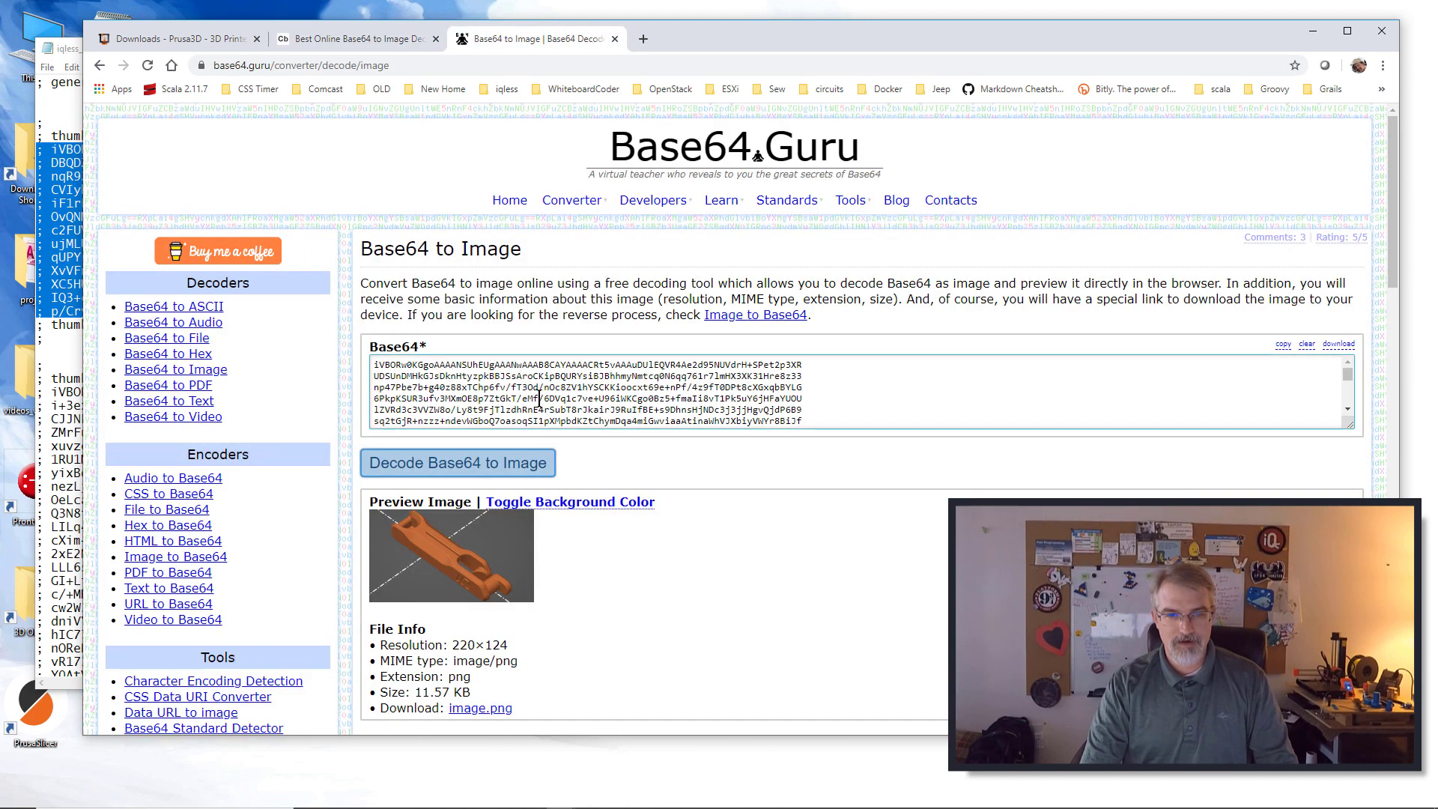
pyautogui.click(539, 399)
pyautogui.hotkey('ctrl', 'a')
pyautogui.hotkey('ctrl', 'v')
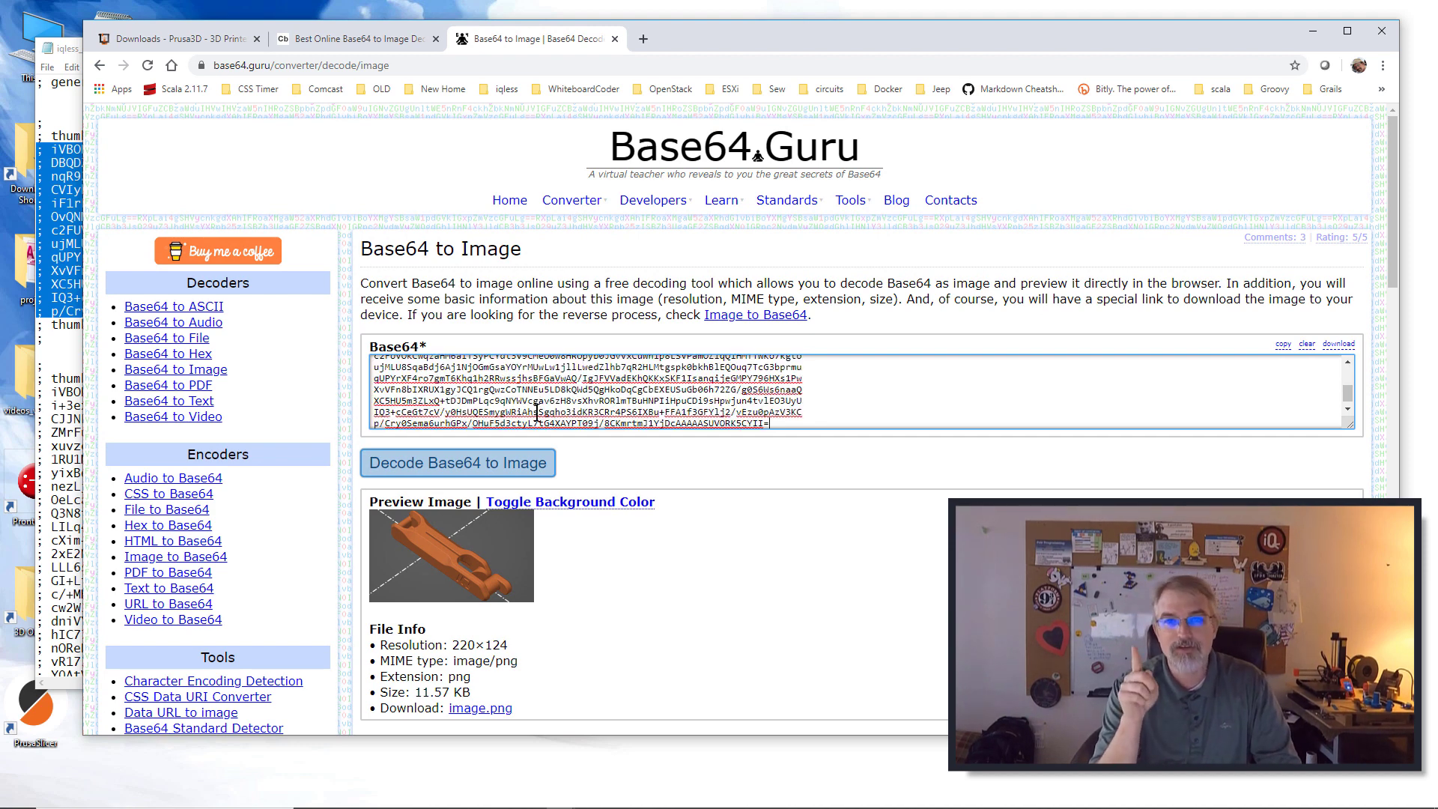
pyautogui.click(524, 464)
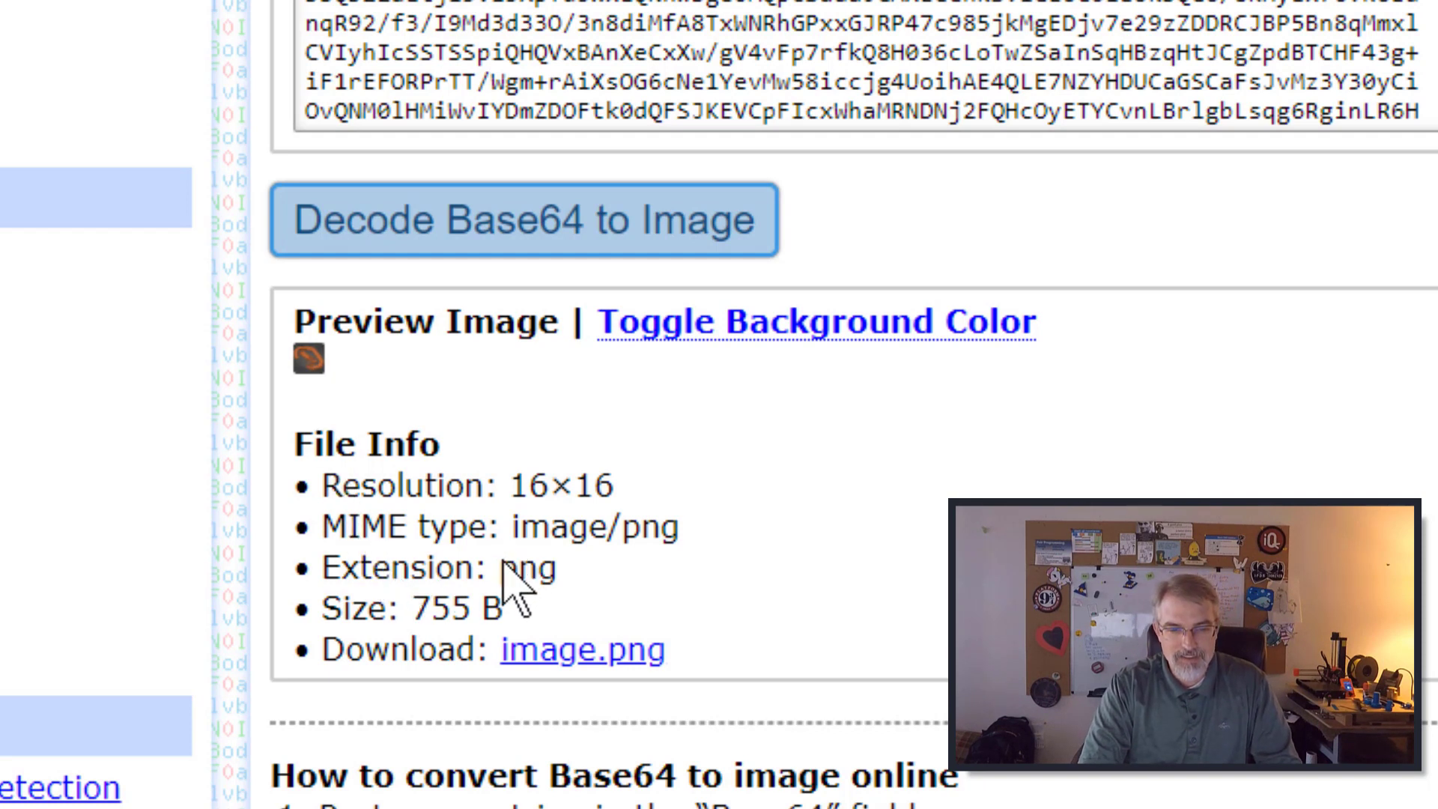
pyautogui.moveTo(500, 568); pyautogui.dragTo(571, 577)
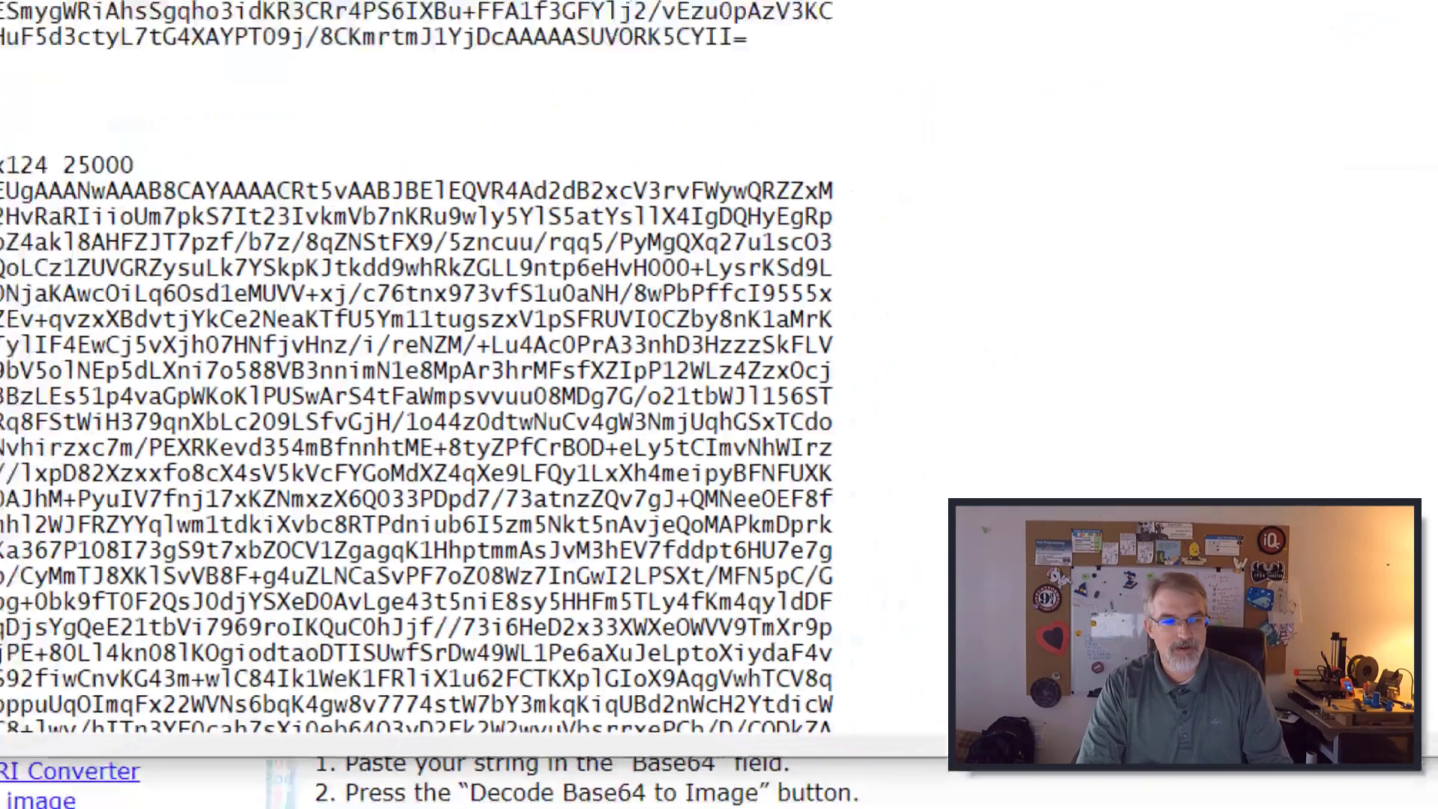
pyautogui.moveTo(59, 391); pyautogui.dragTo(89, 430)
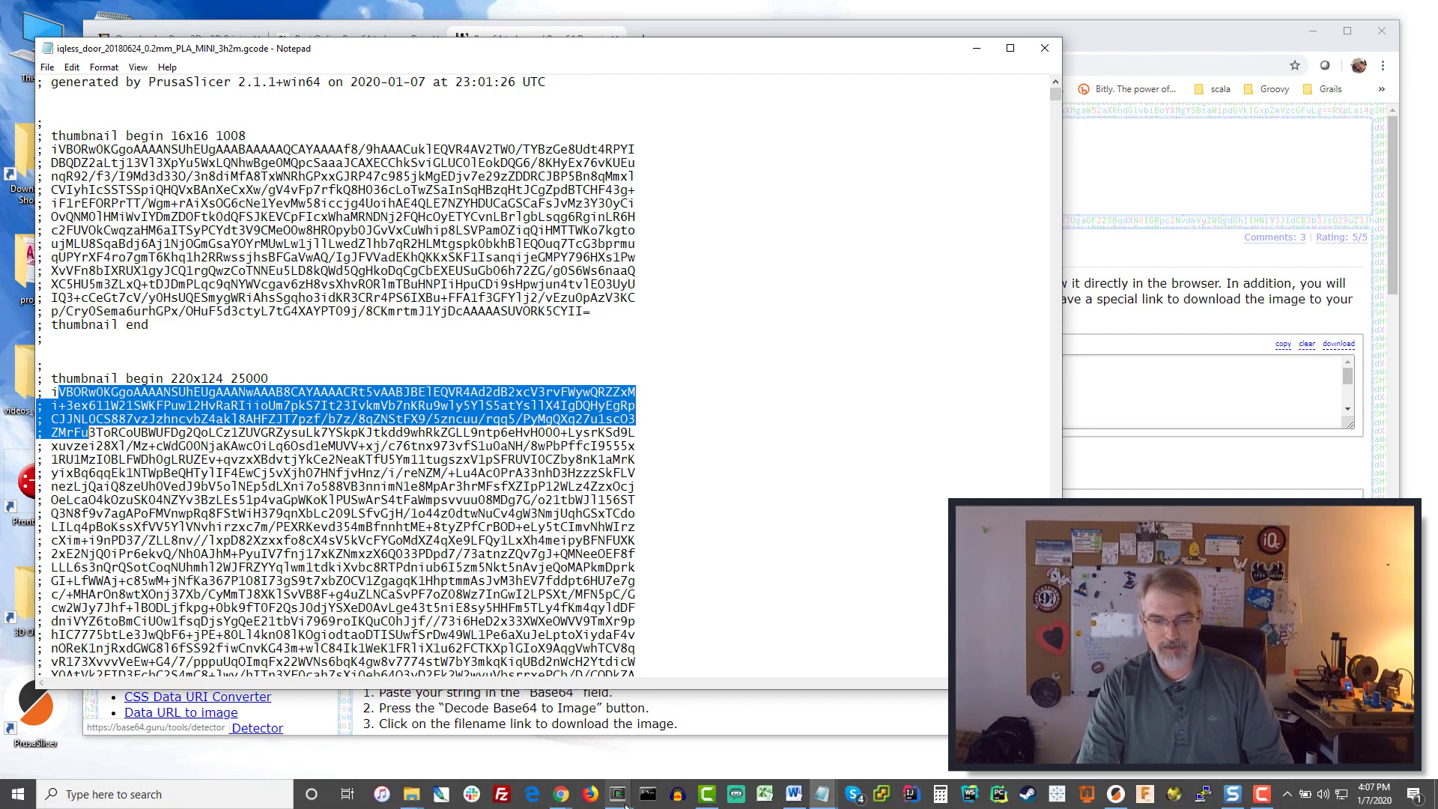
# In bash, run head on the MINI gcode file with -n 2, using Tab completion for the name.
pyautogui.moveTo(621, 795)
pyautogui.click(664, 756)
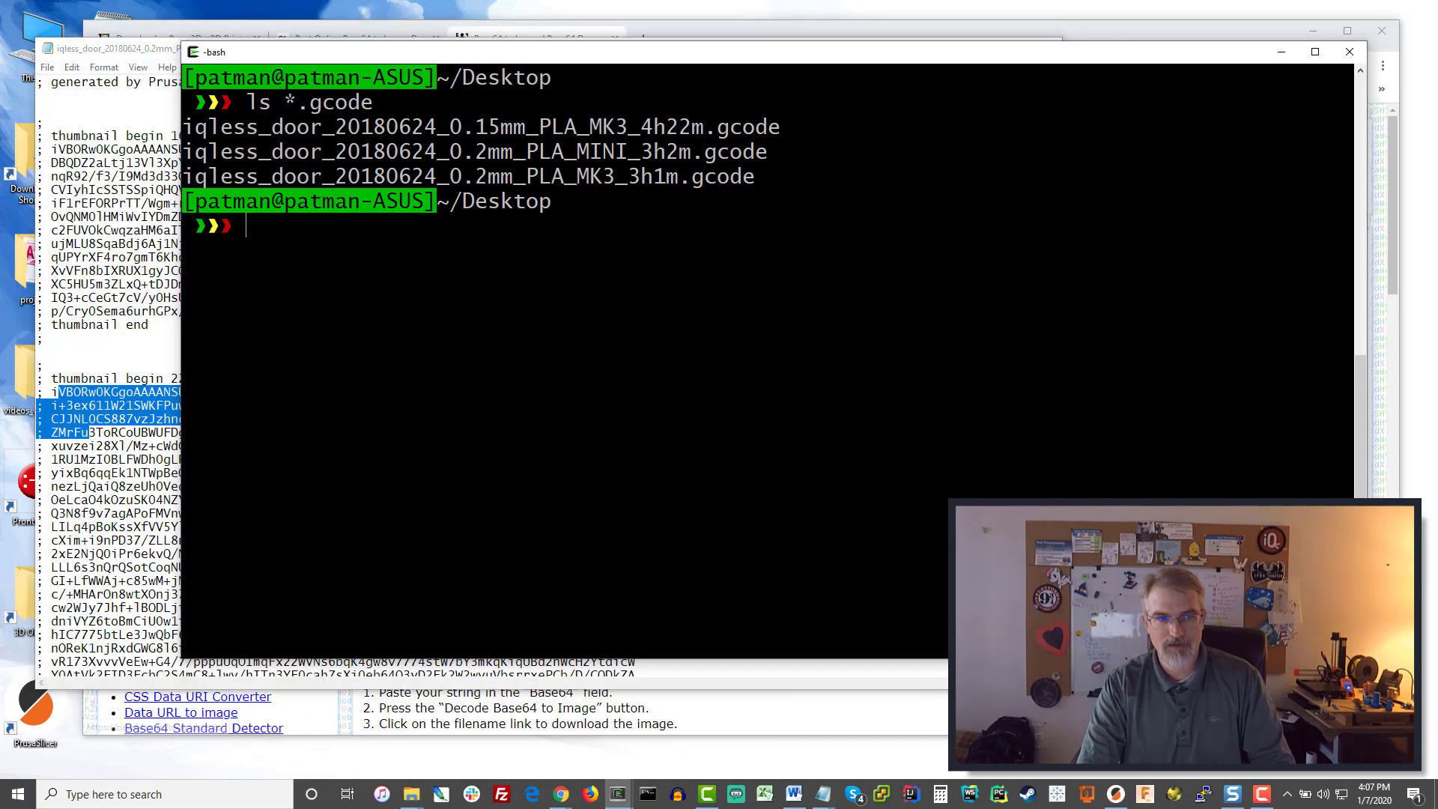
pyautogui.write('cat')
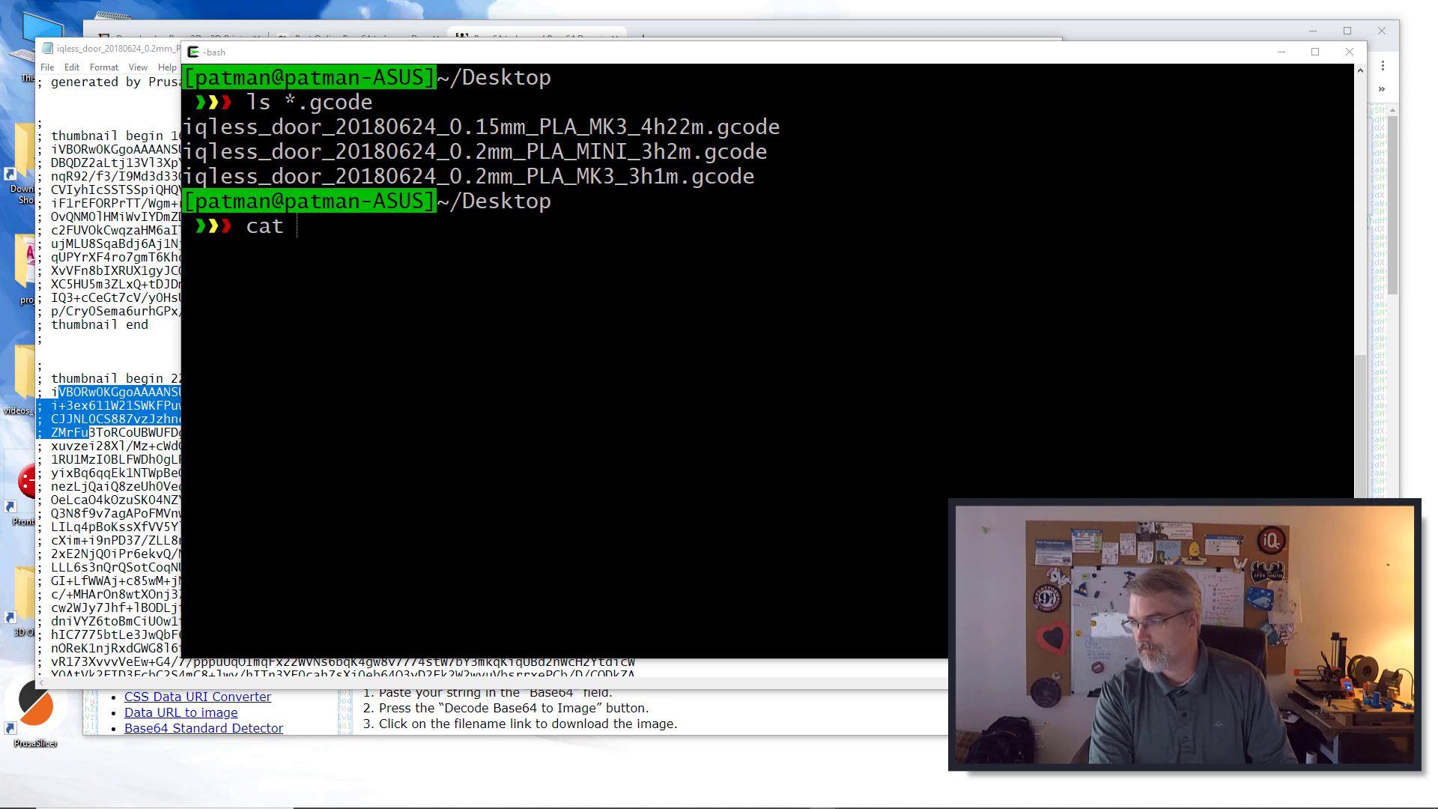
pyautogui.moveTo(621, 803)
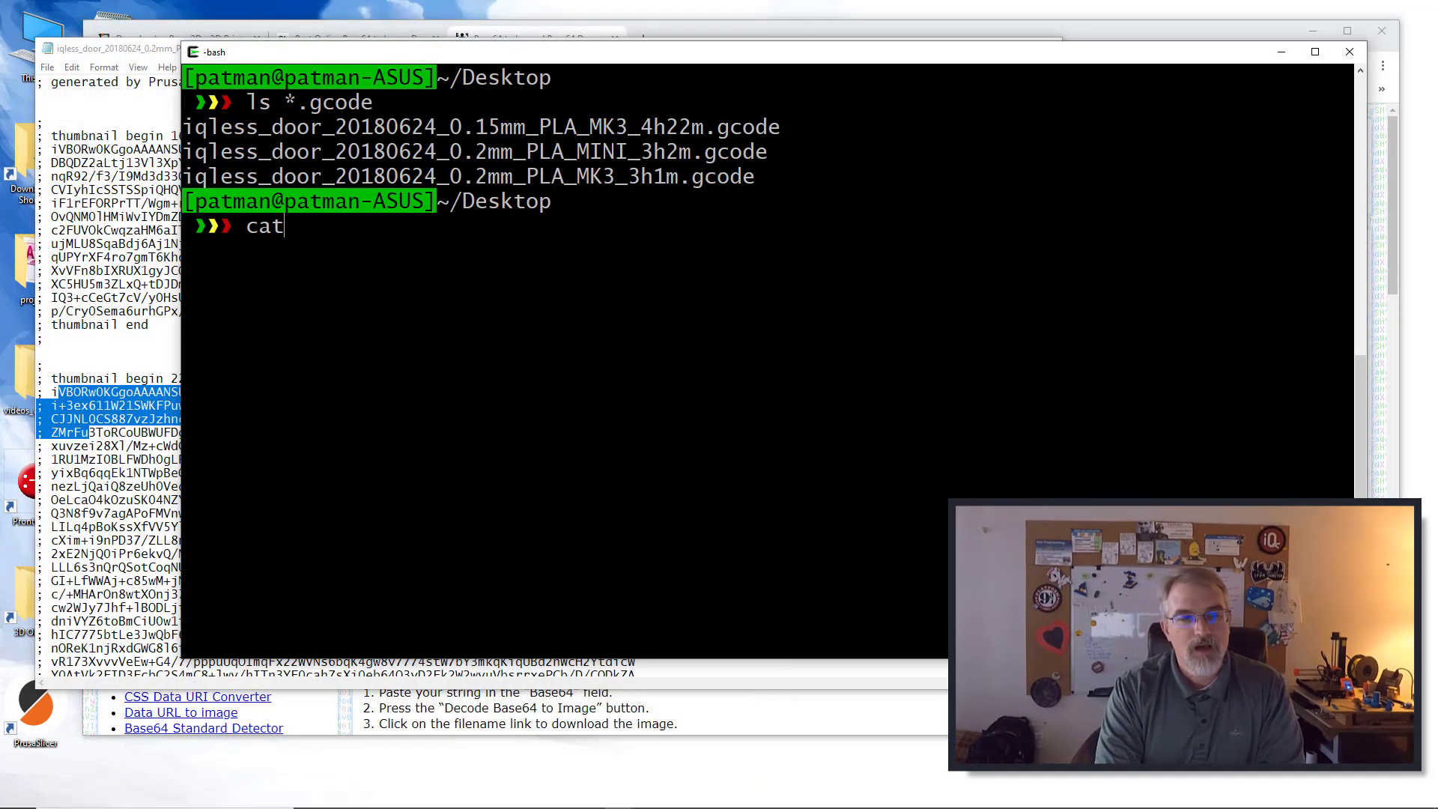
pyautogui.press('BackSpace')
pyautogui.press('BackSpace')
pyautogui.press('BackSpace')
pyautogui.press('BackSpace')
pyautogui.write('head ')
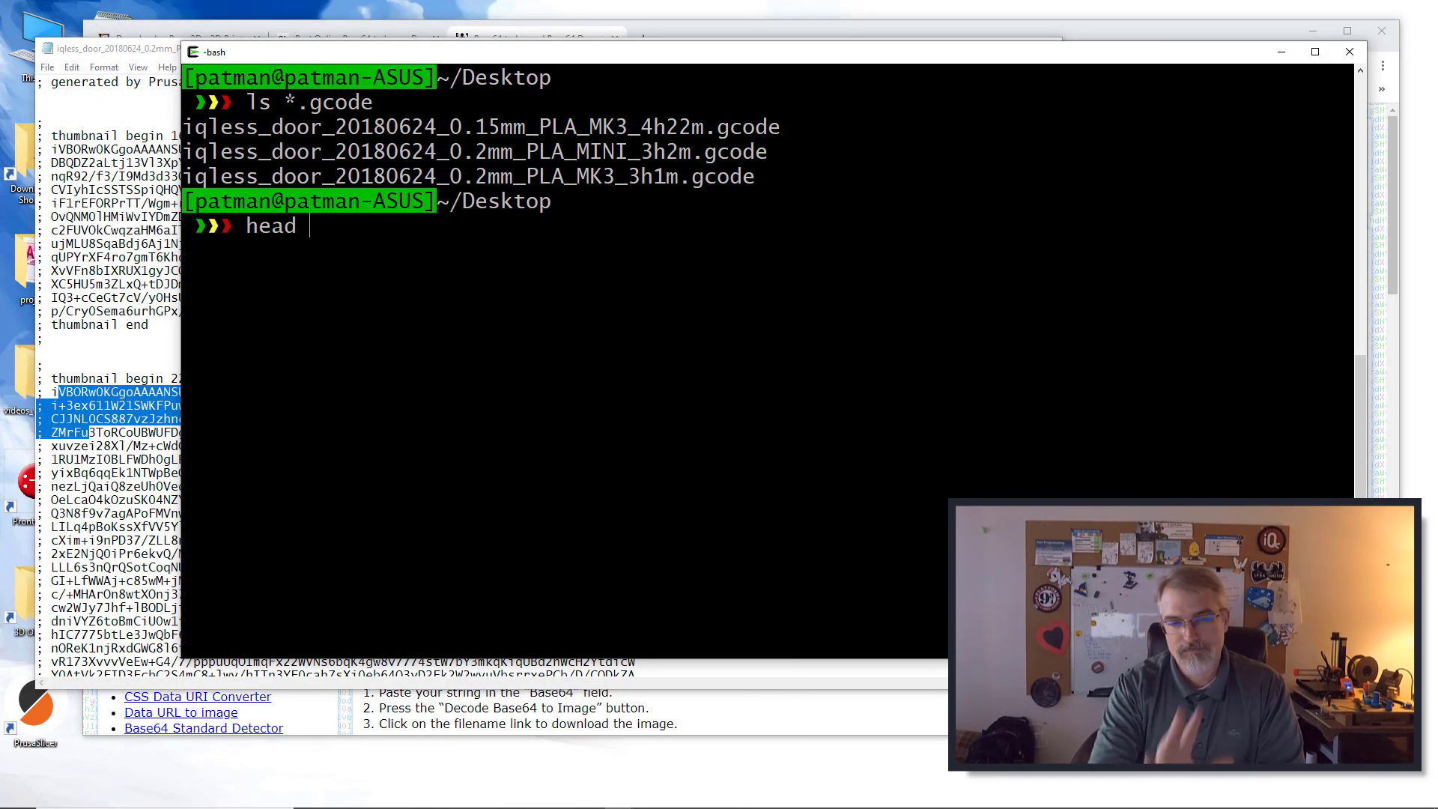
pyautogui.write('iq')
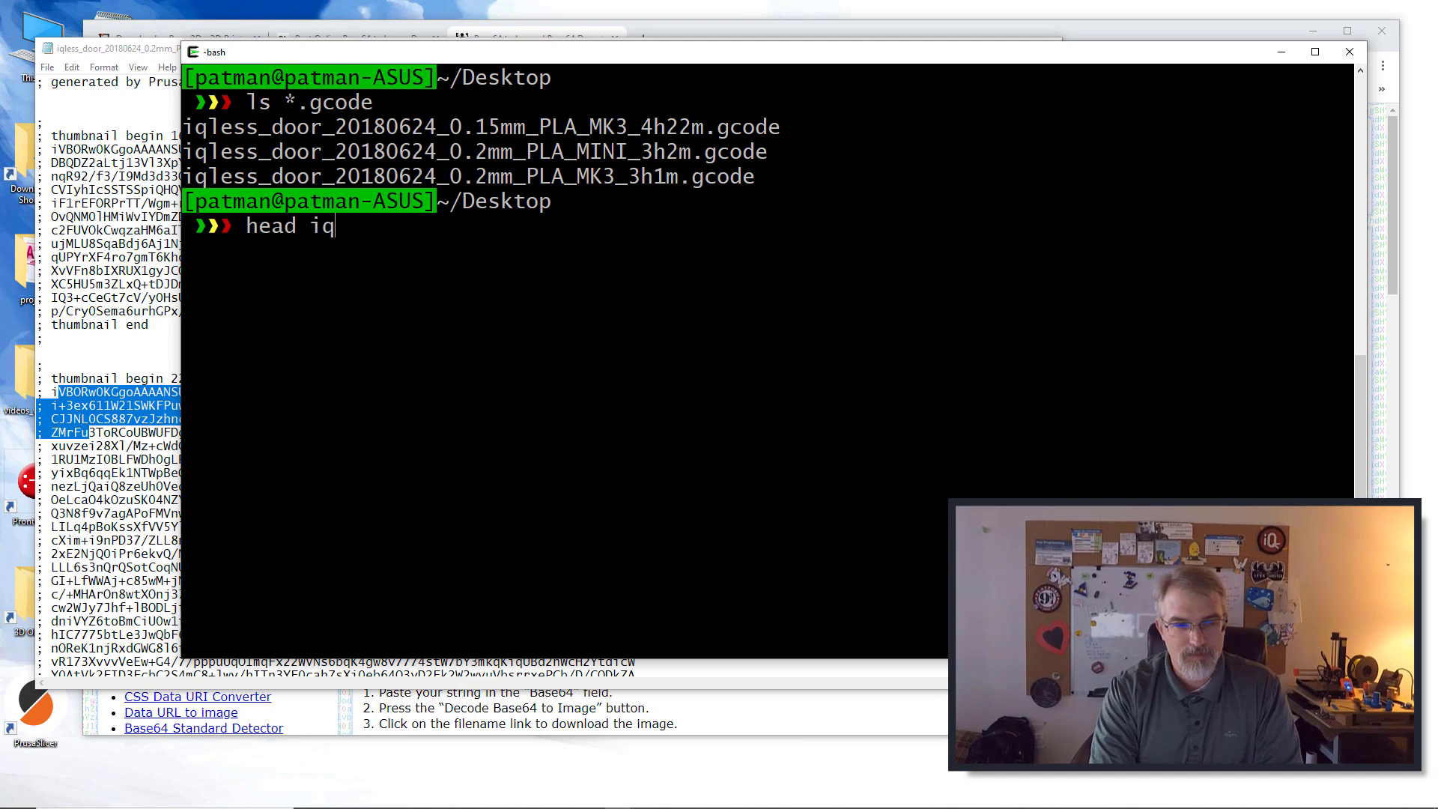
pyautogui.press('Tab')
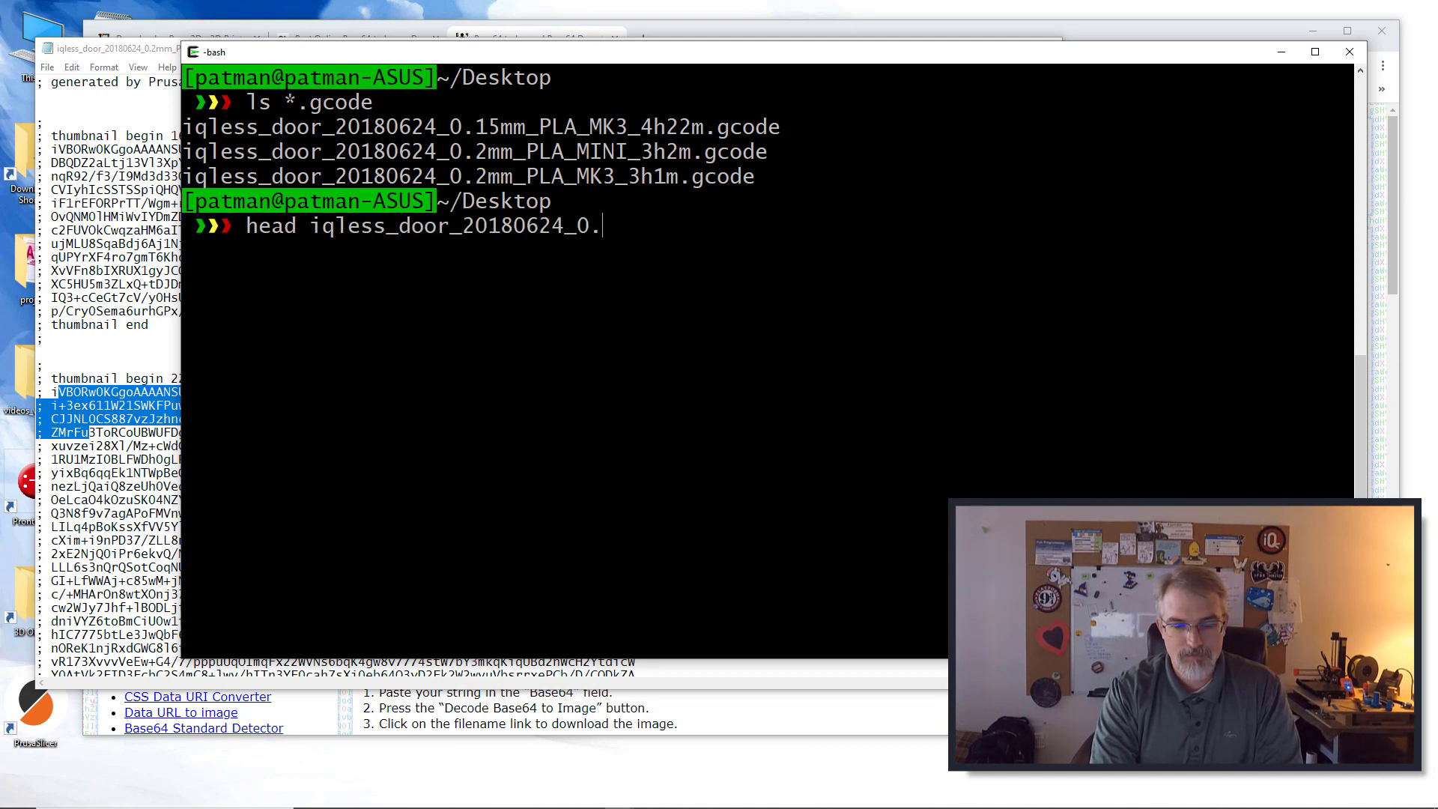
pyautogui.write('2')
pyautogui.press('Tab')
pyautogui.write('I')
pyautogui.press('Tab')
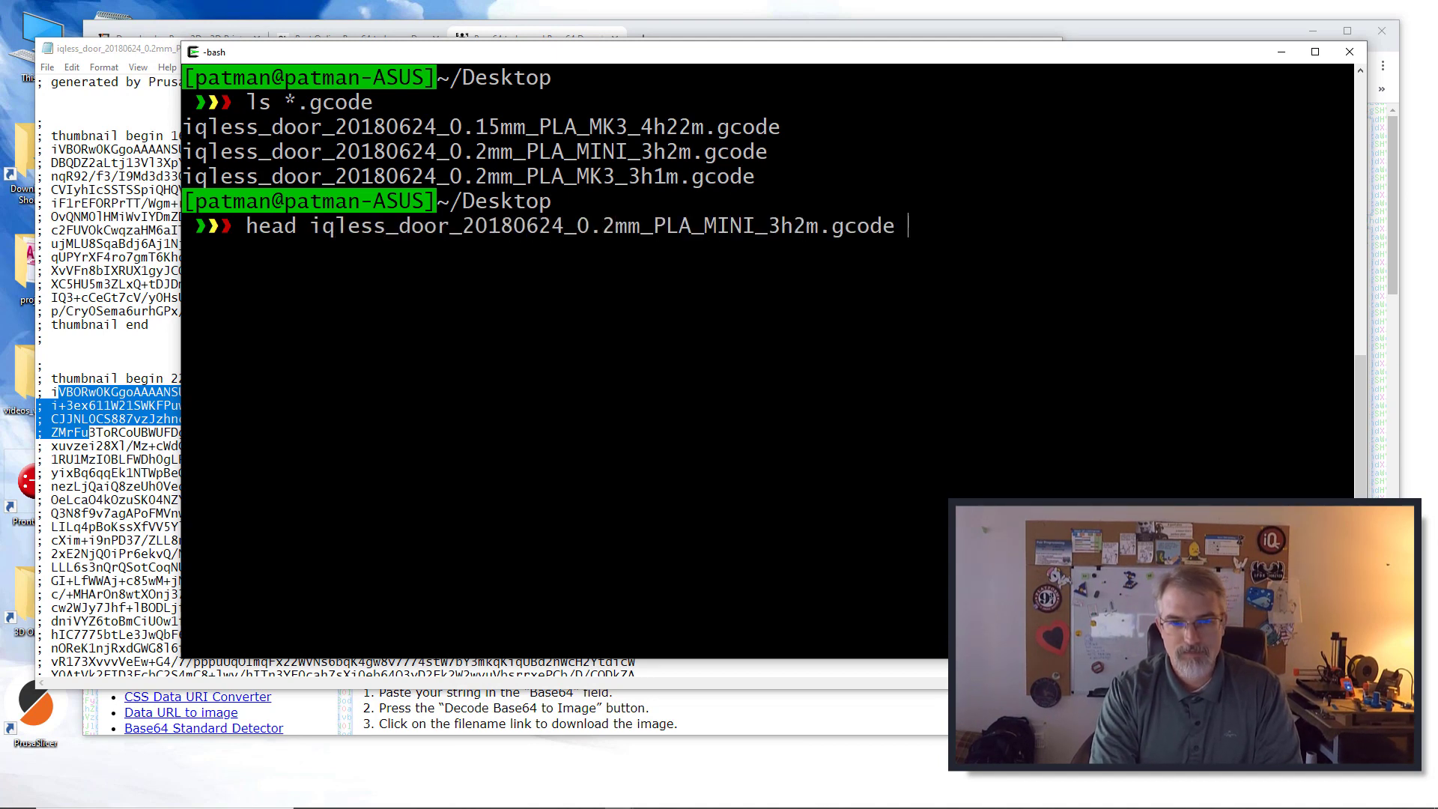
pyautogui.write('-n 2')
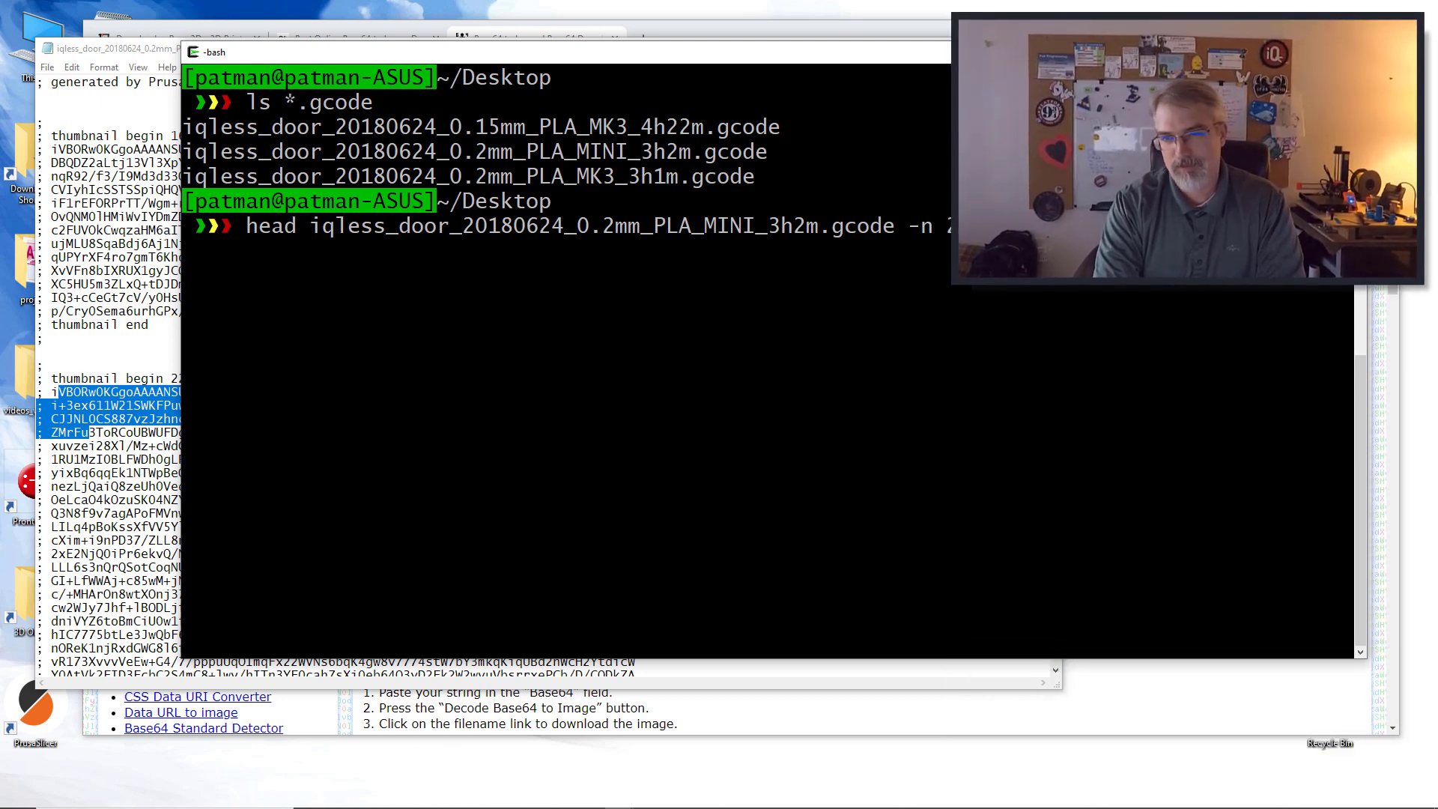
pyautogui.press('Return')
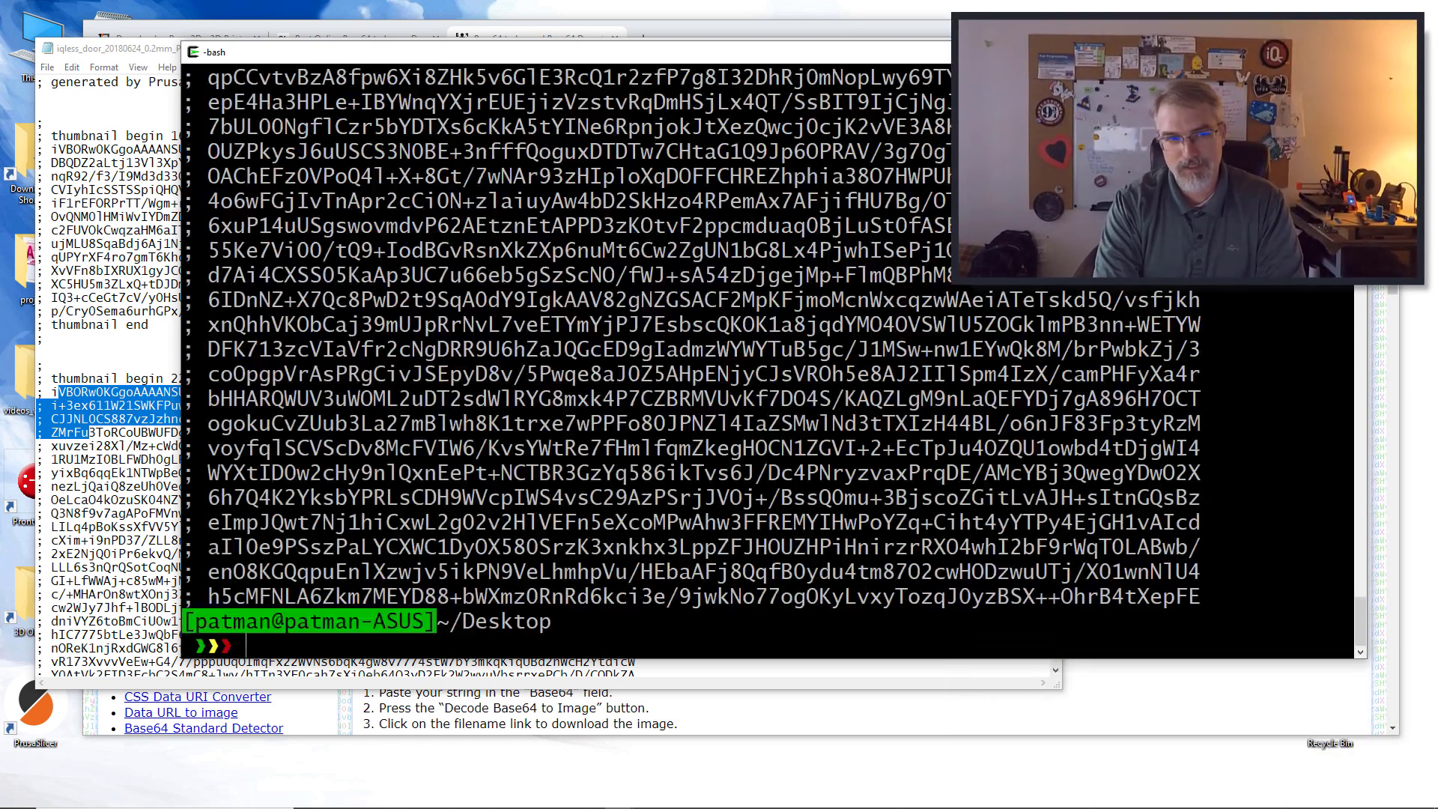
# Rerun head with line counts 260, 280, 33 and 330.
pyautogui.press('Up')
pyautogui.press('BackSpace')
pyautogui.press('BackSpace')
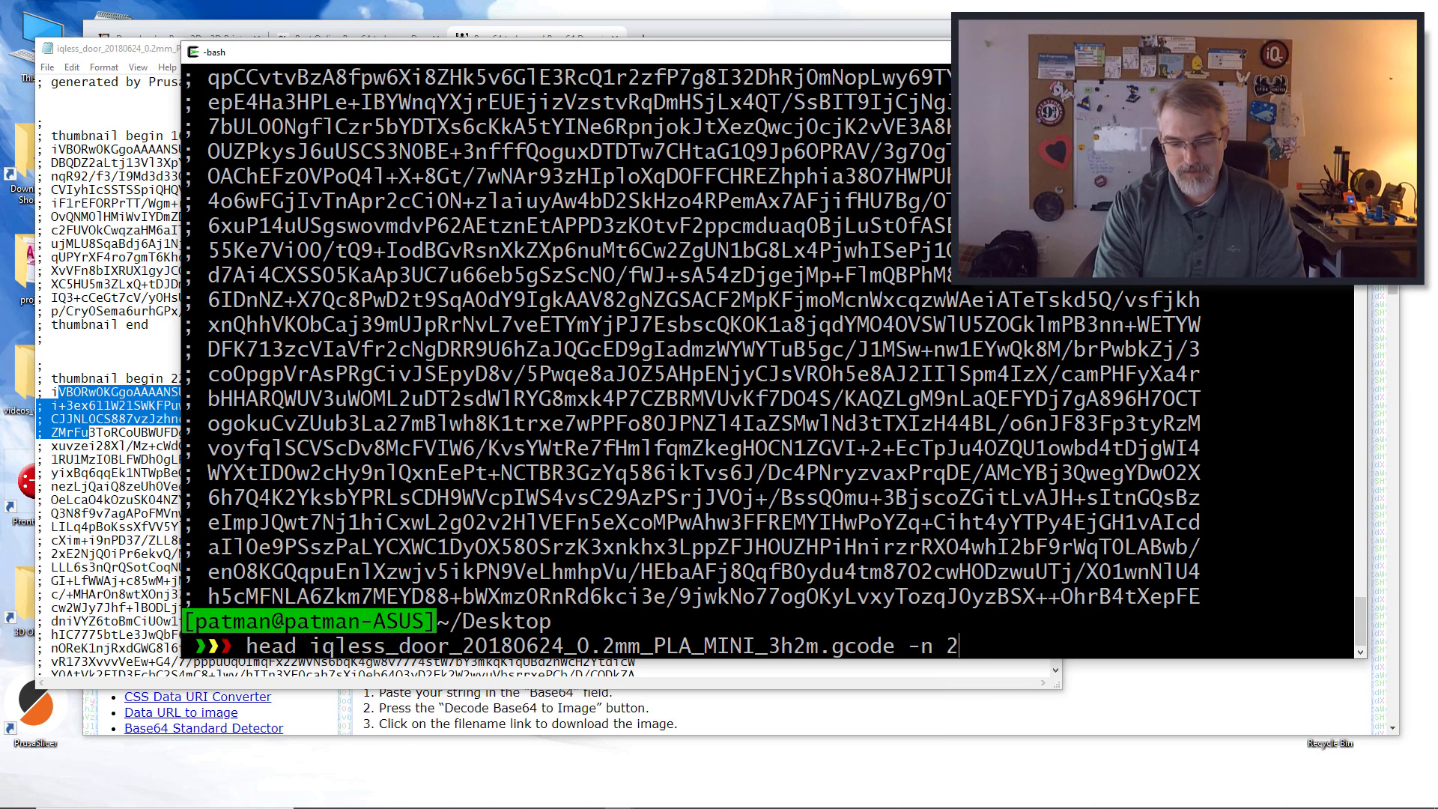
pyautogui.write('60')
pyautogui.press('Return')
pyautogui.press('Up')
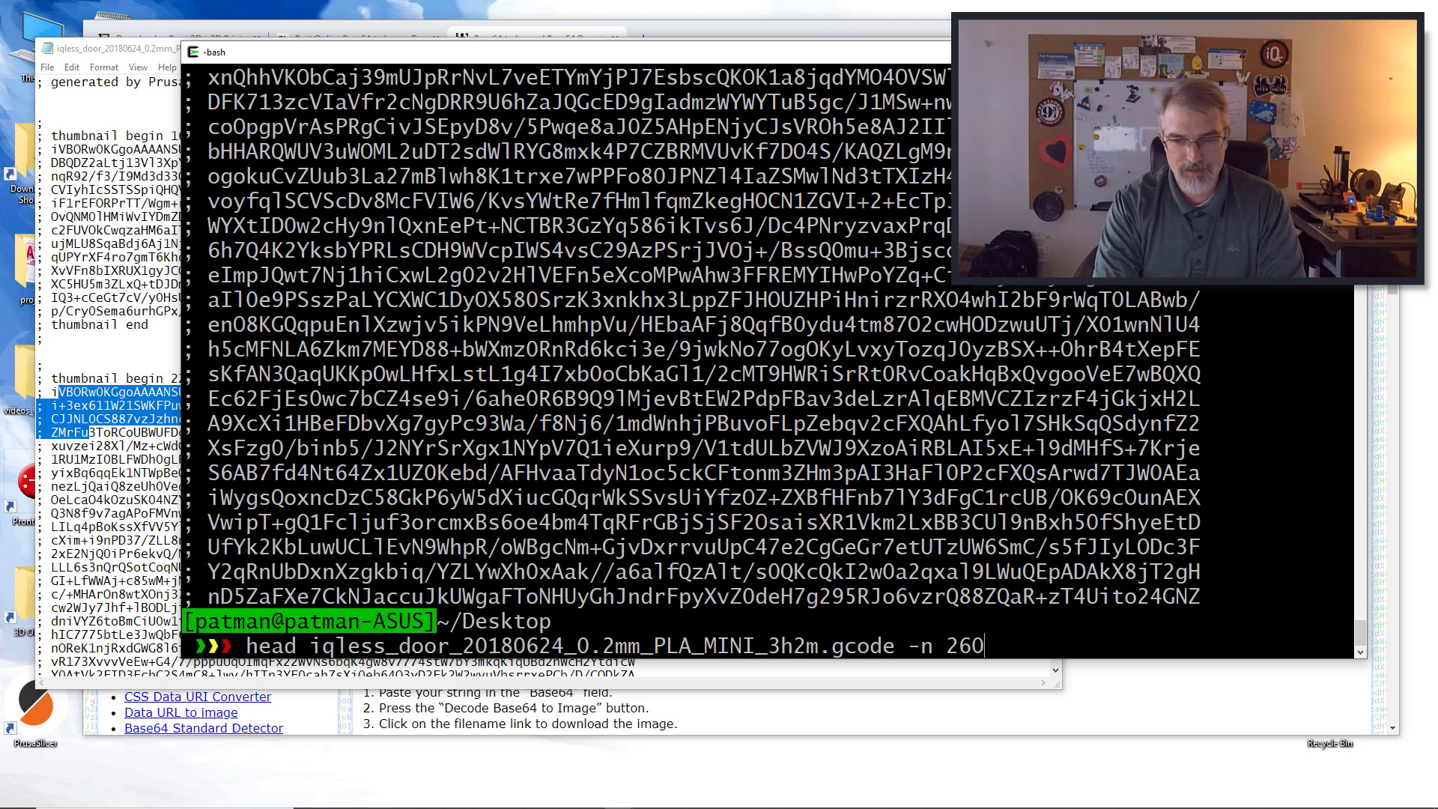
pyautogui.press('BackSpace')
pyautogui.press('BackSpace')
pyautogui.write('80')
pyautogui.press('Return')
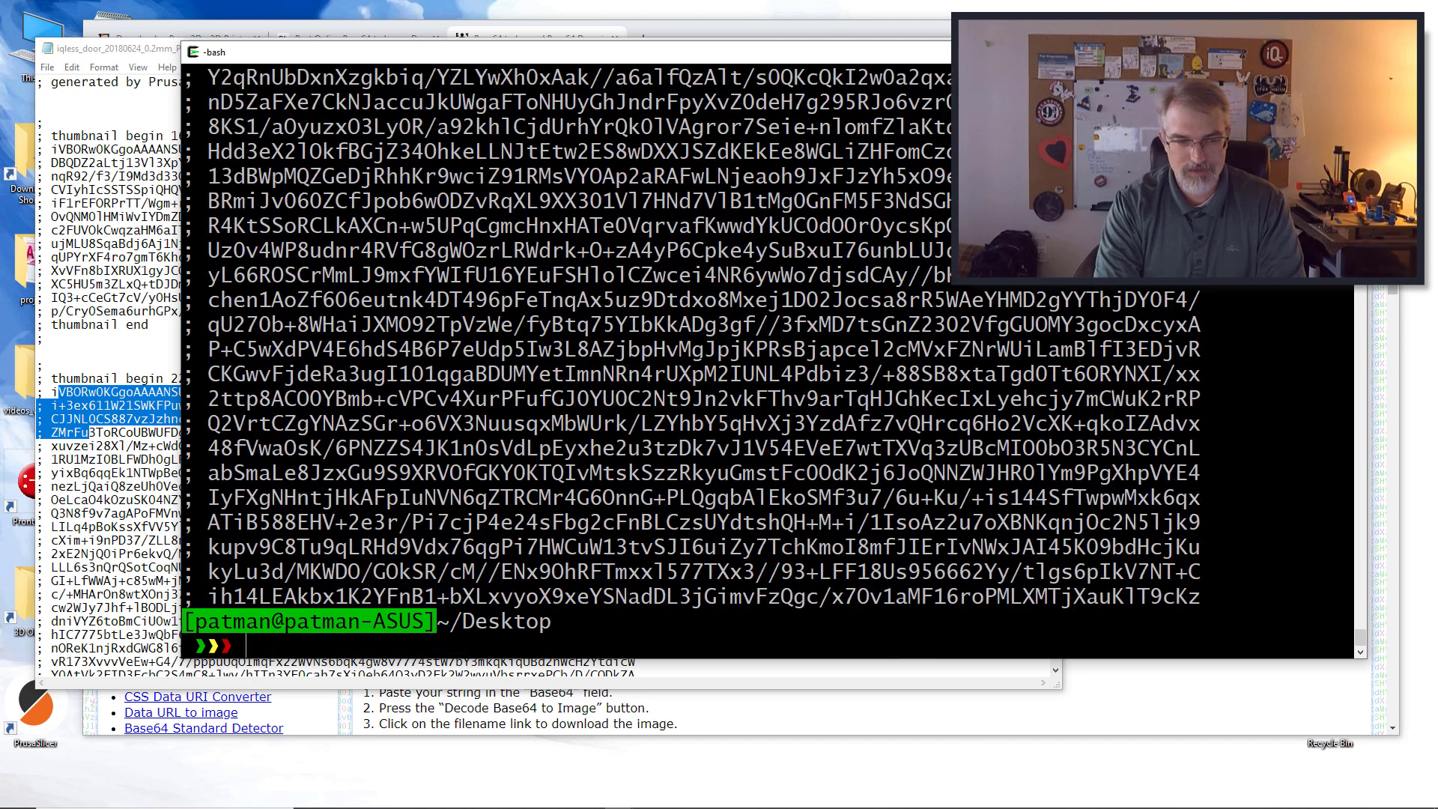
pyautogui.press('Up')
pyautogui.press('BackSpace')
pyautogui.press('BackSpace')
pyautogui.write('3h2m.gcode -n')
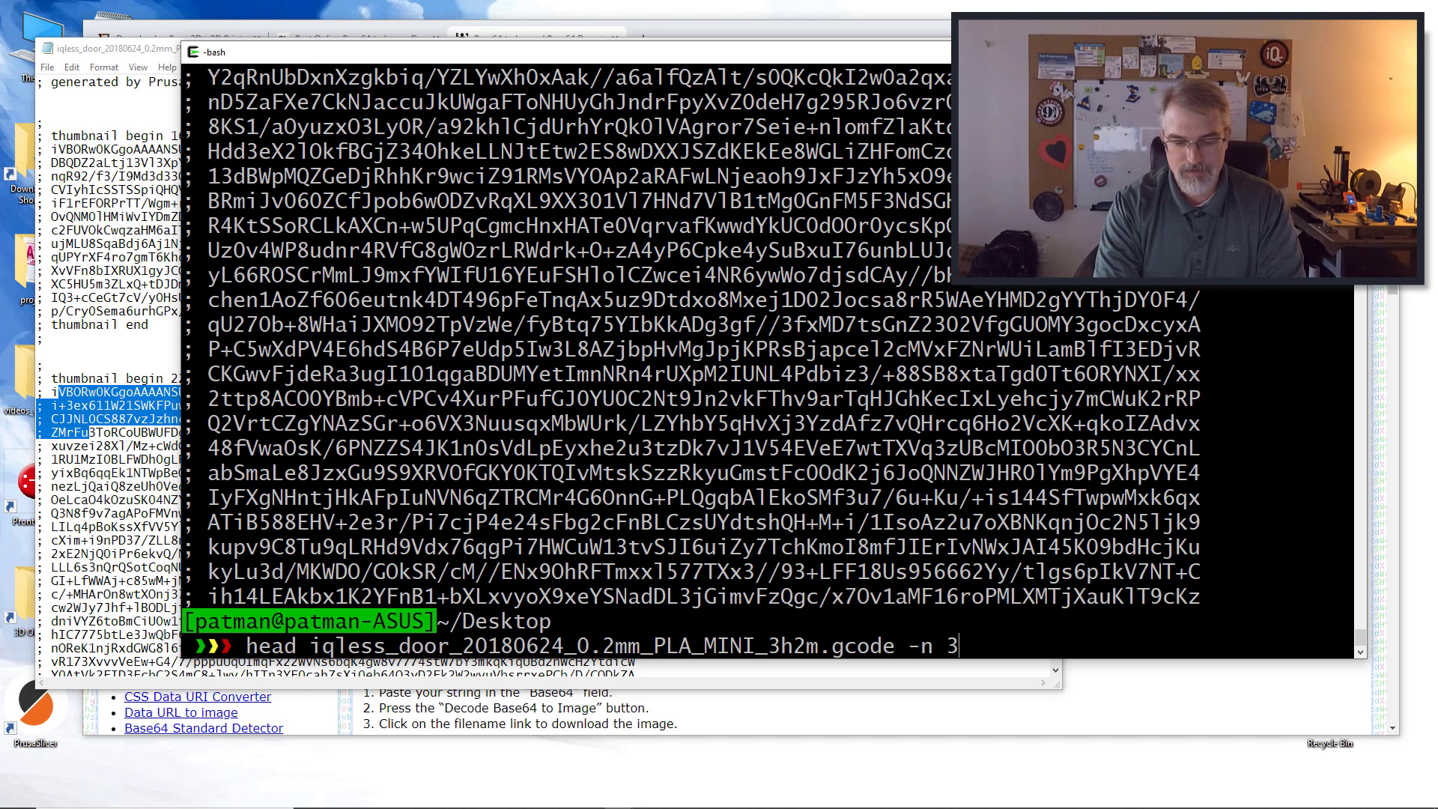
pyautogui.write('3')
pyautogui.press('Return')
pyautogui.press('Up')
pyautogui.write('0')
pyautogui.press('Return')
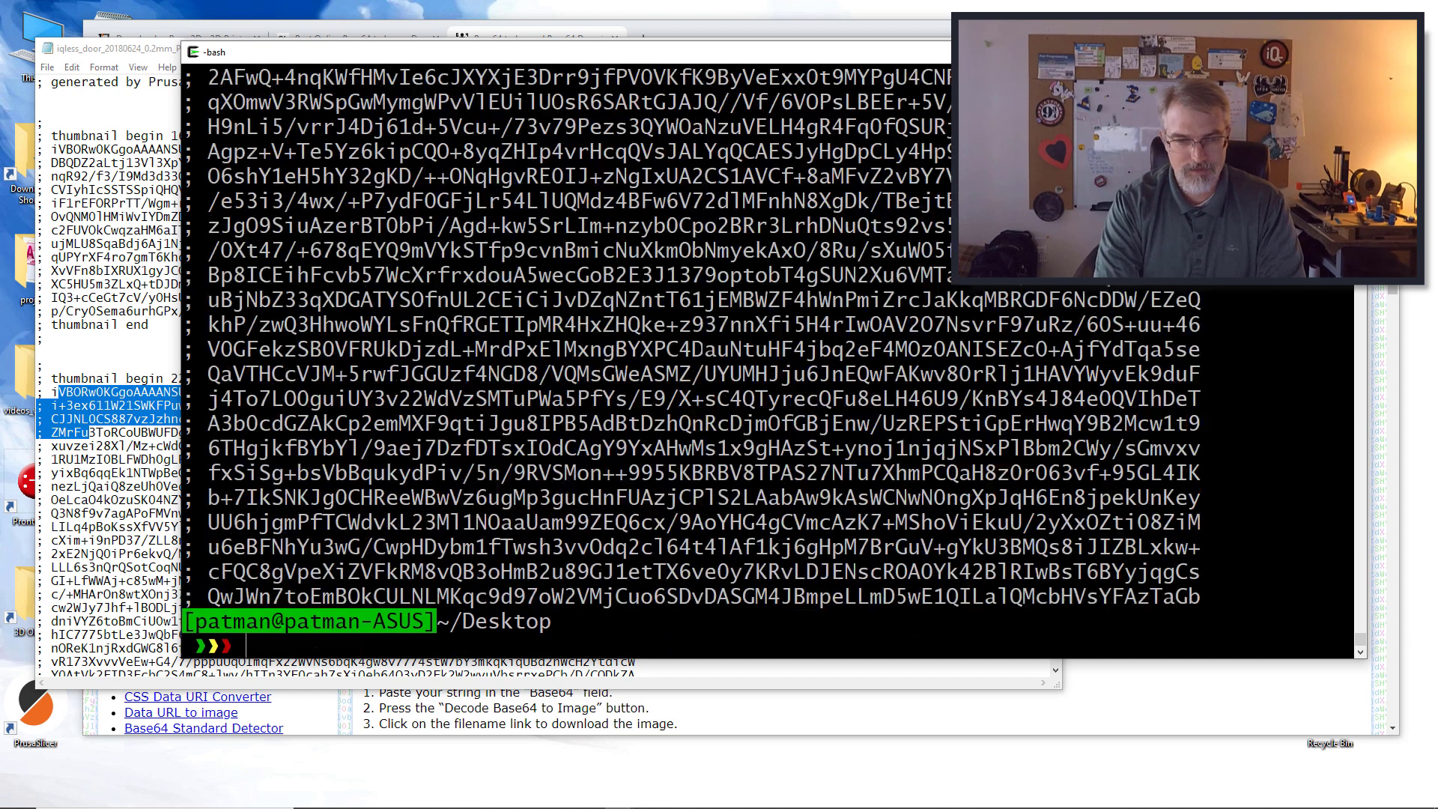
# Narrow the head line count through 400, 350 and 3349 down to 349.
pyautogui.press('Up')
pyautogui.press('BackSpace')
pyautogui.press('BackSpace')
pyautogui.press('BackSpace')
pyautogui.write('400')
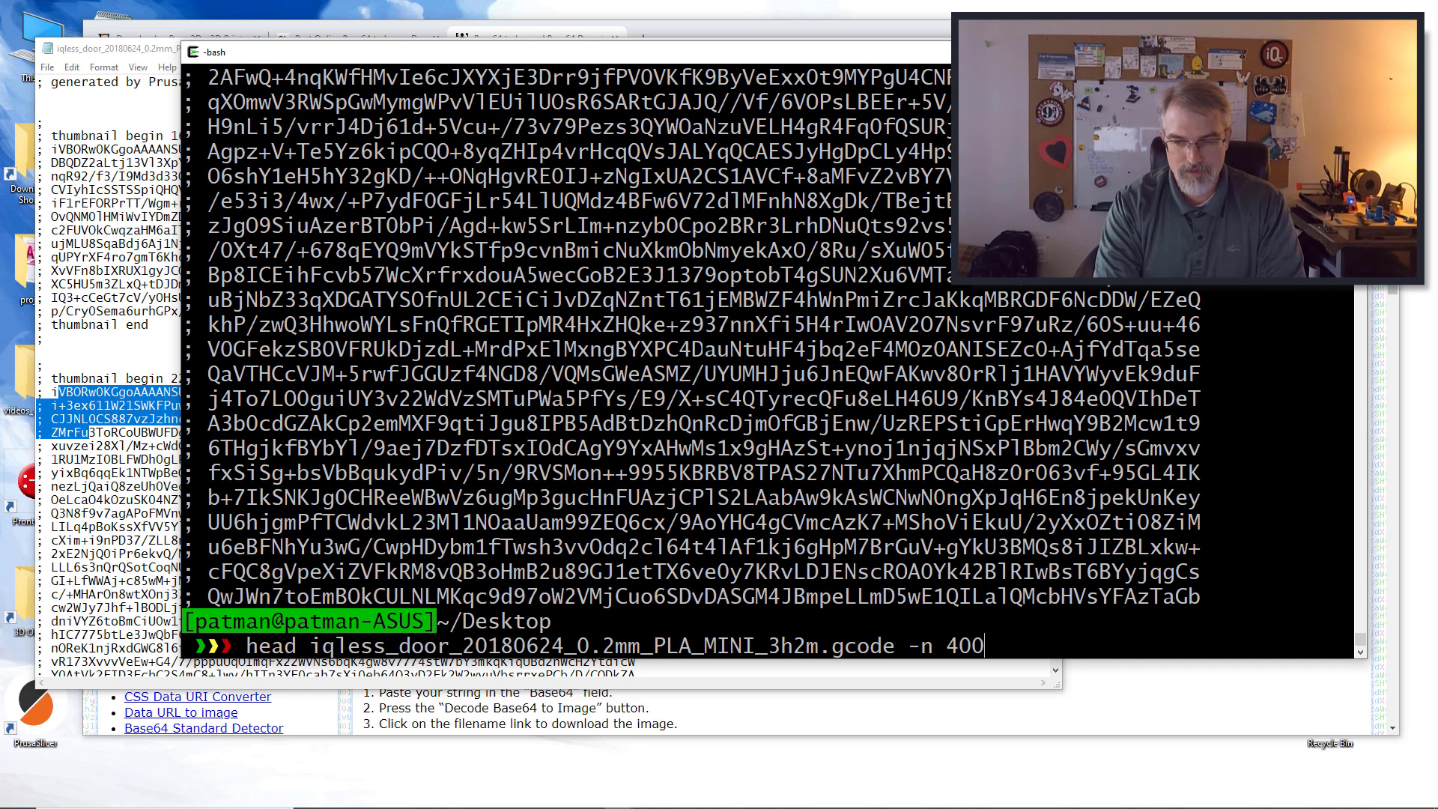
pyautogui.press('Return')
pyautogui.press('Up')
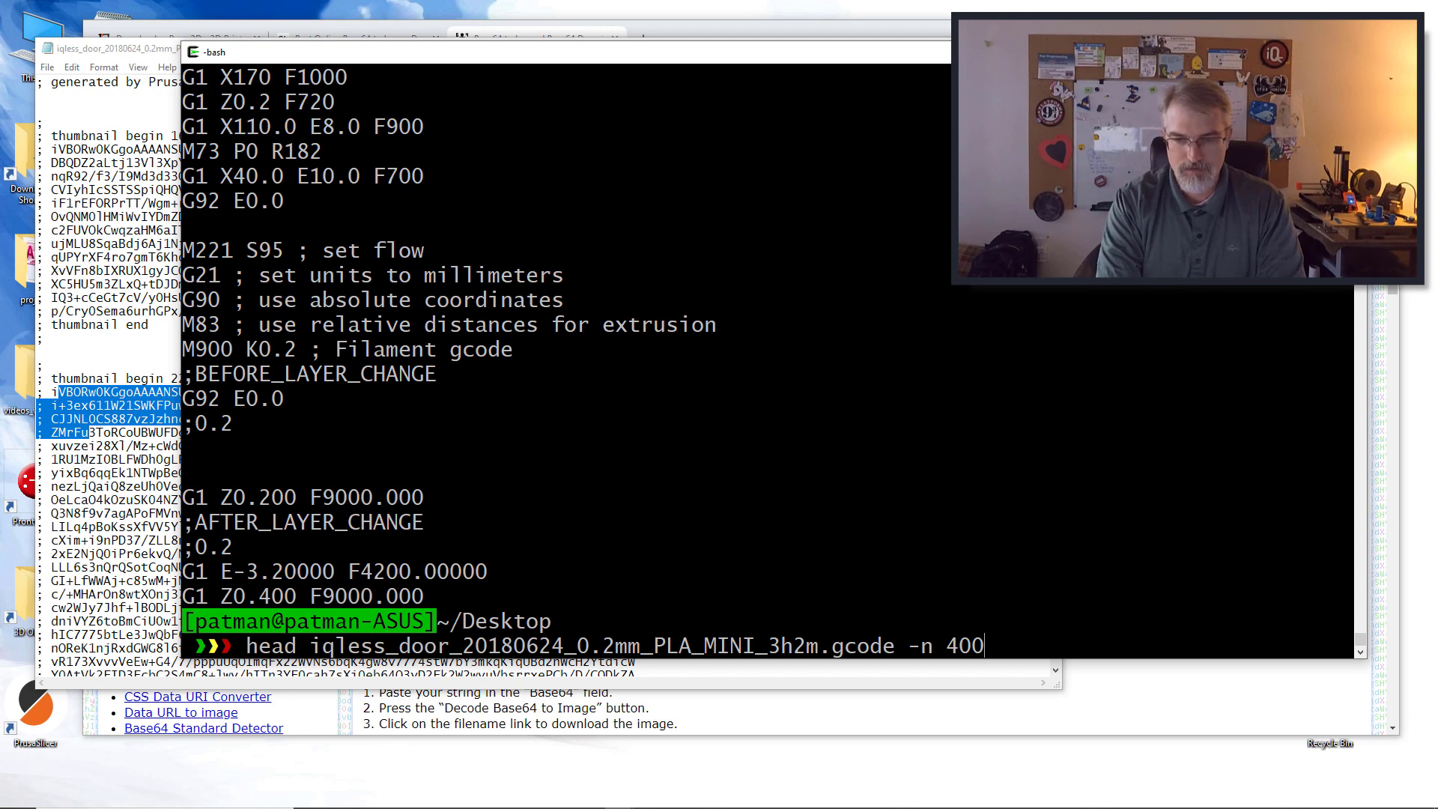
pyautogui.press('BackSpace')
pyautogui.press('BackSpace')
pyautogui.press('BackSpace')
pyautogui.write('350')
pyautogui.press('Return')
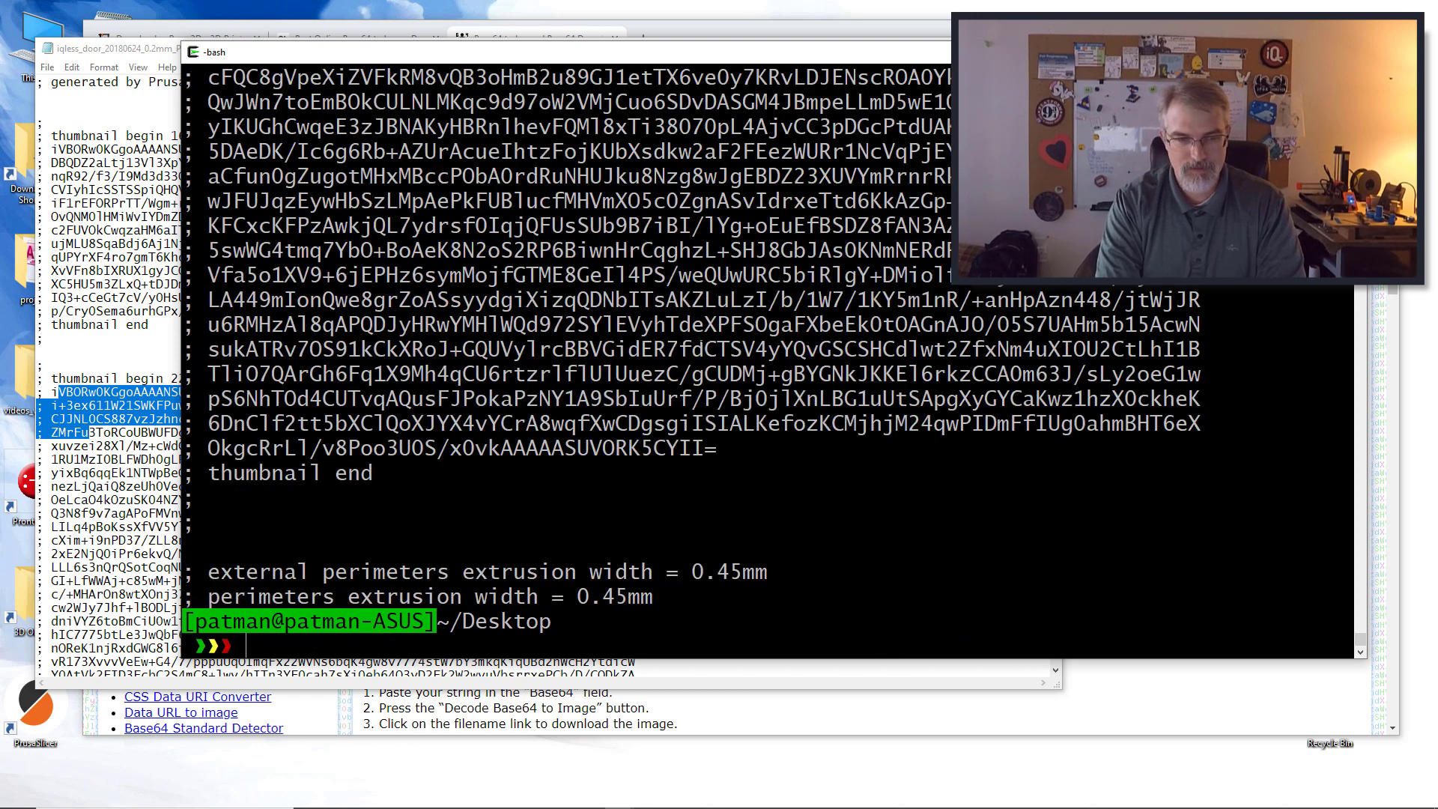
pyautogui.press('Up')
pyautogui.press('BackSpace')
pyautogui.press('BackSpace')
pyautogui.write('349')
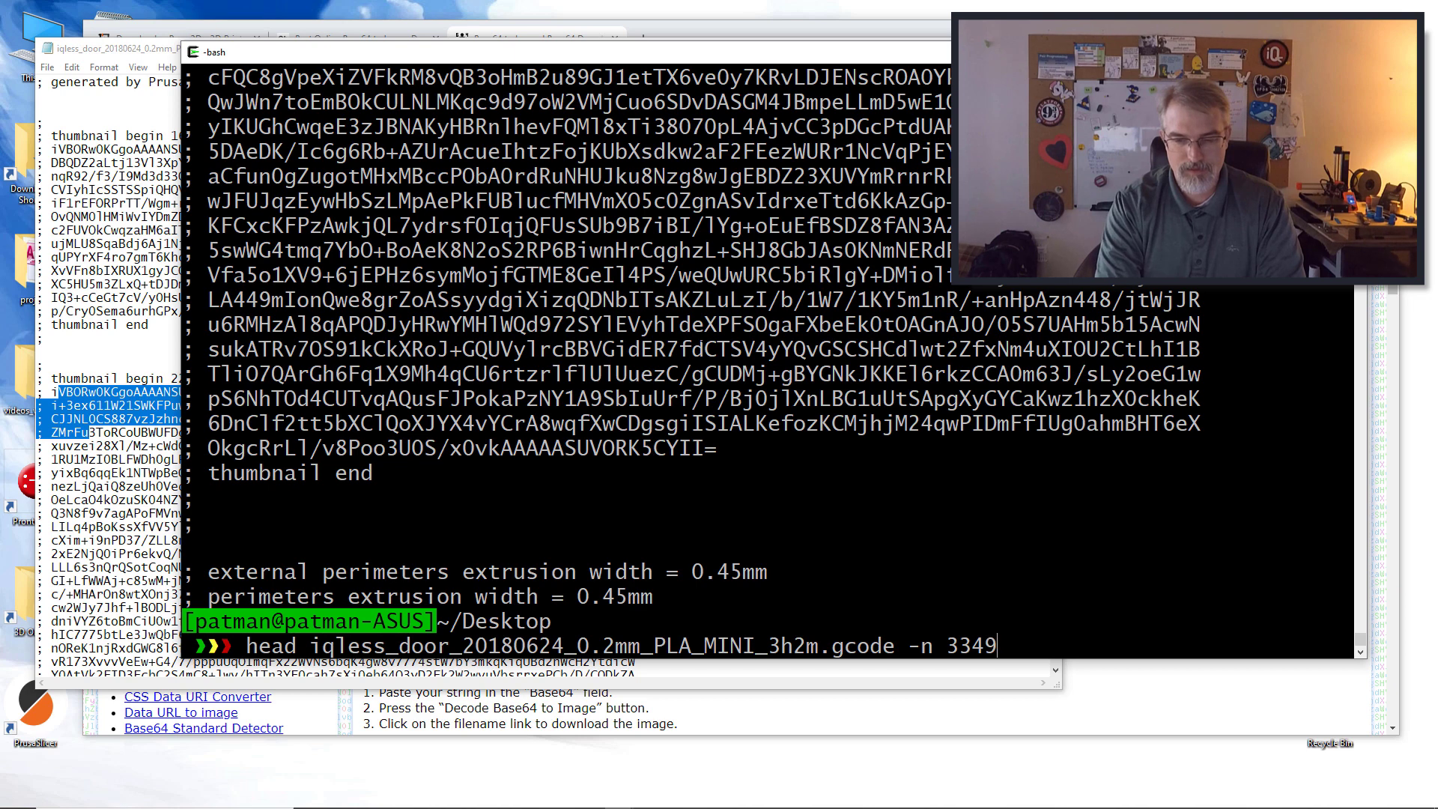
pyautogui.press('Return')
pyautogui.press('Up')
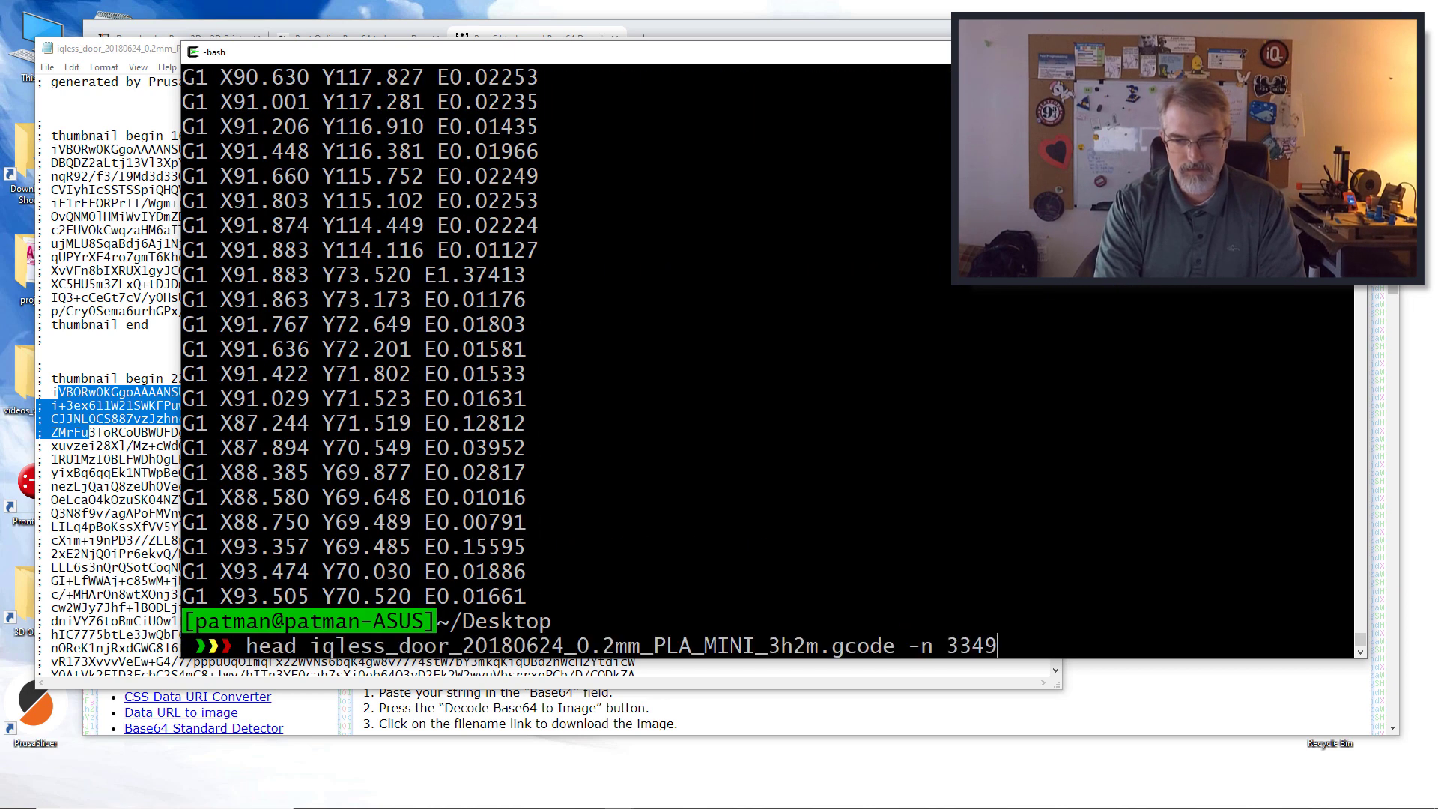
pyautogui.press('BackSpace')
pyautogui.press('BackSpace')
pyautogui.press('BackSpace')
pyautogui.write('49')
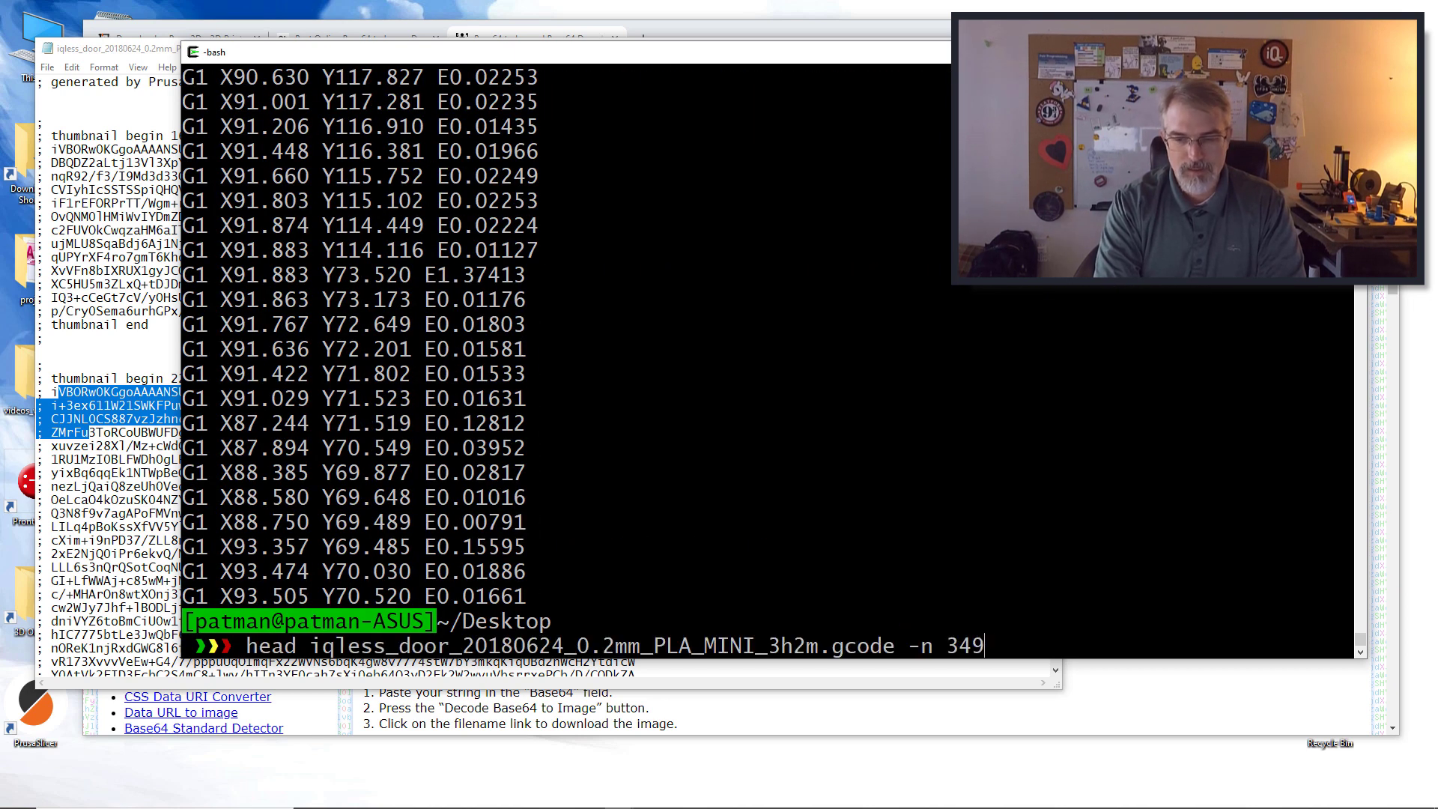
pyautogui.press('Return')
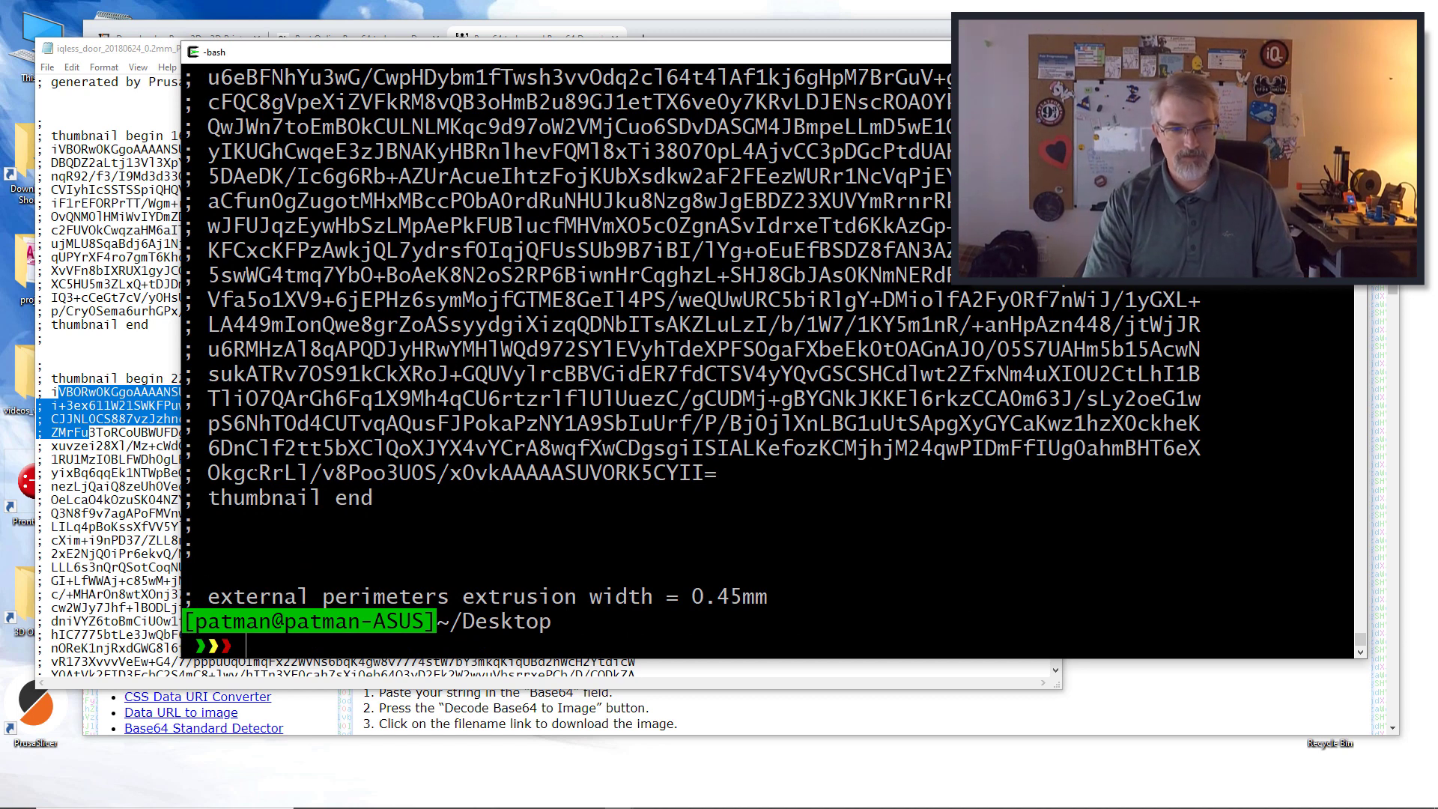
# Pipe the 349-line head output to sed s/^; //, then retry with a g flag.
pyautogui.press('Up')
pyautogui.write('| sed')
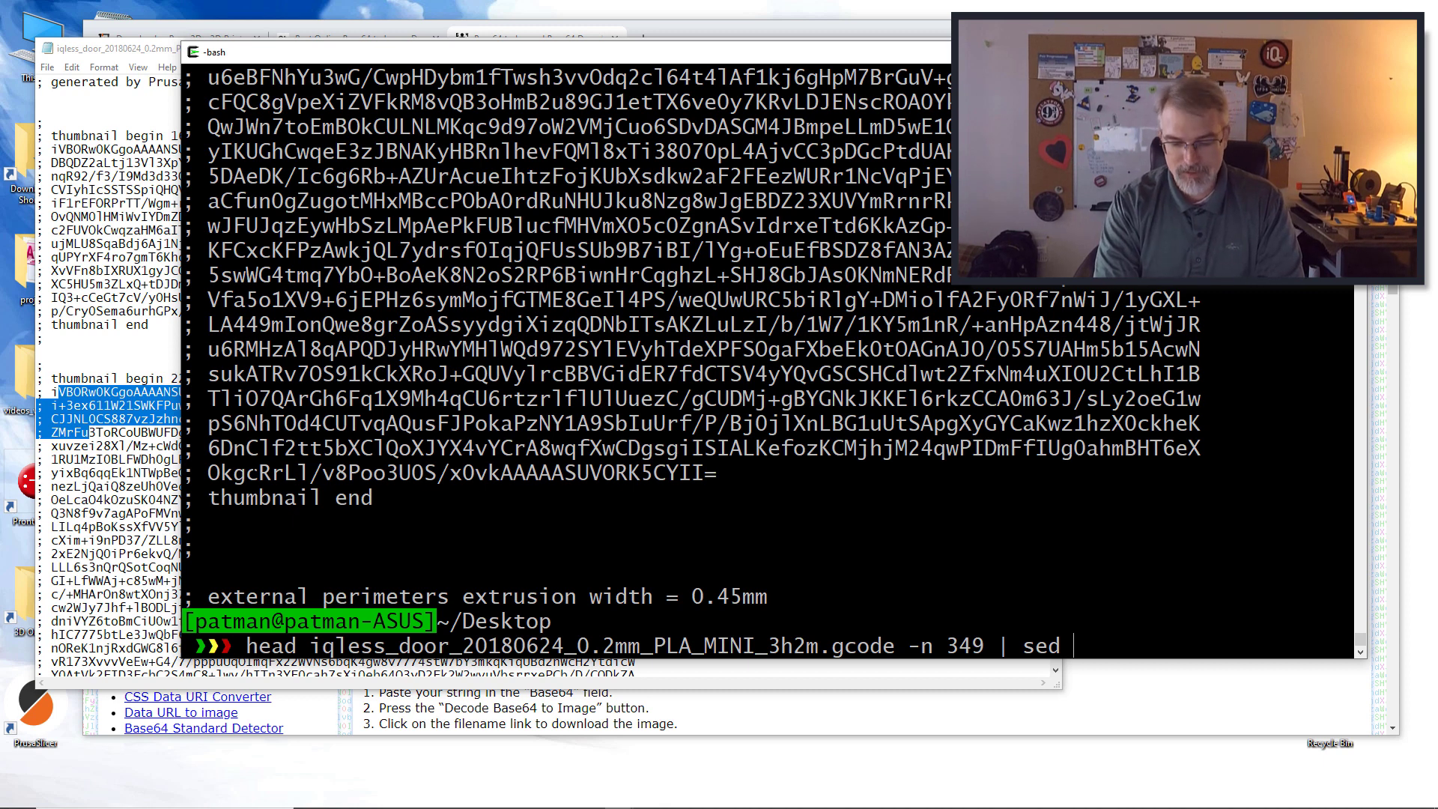
pyautogui.write(' s/')
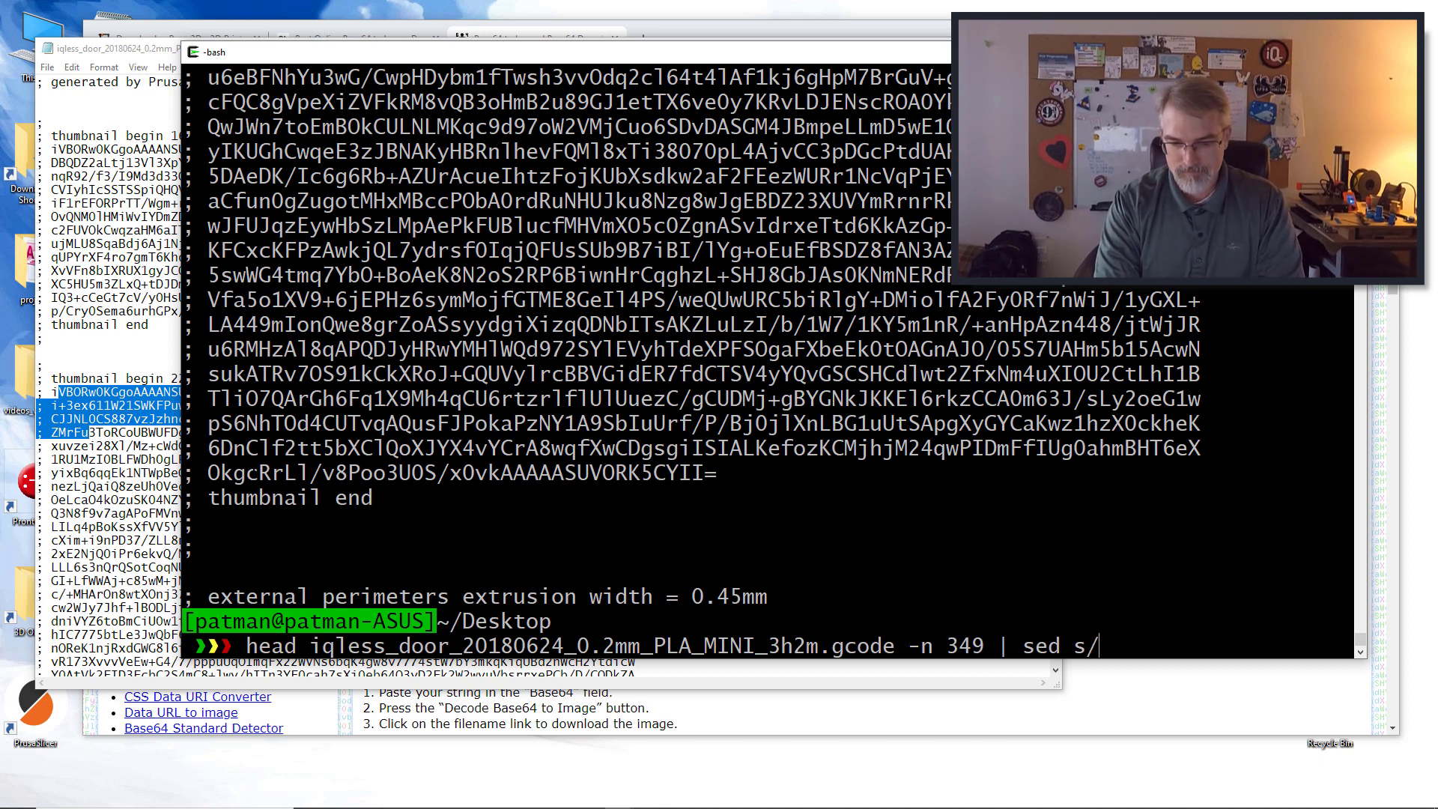
pyautogui.write('^')
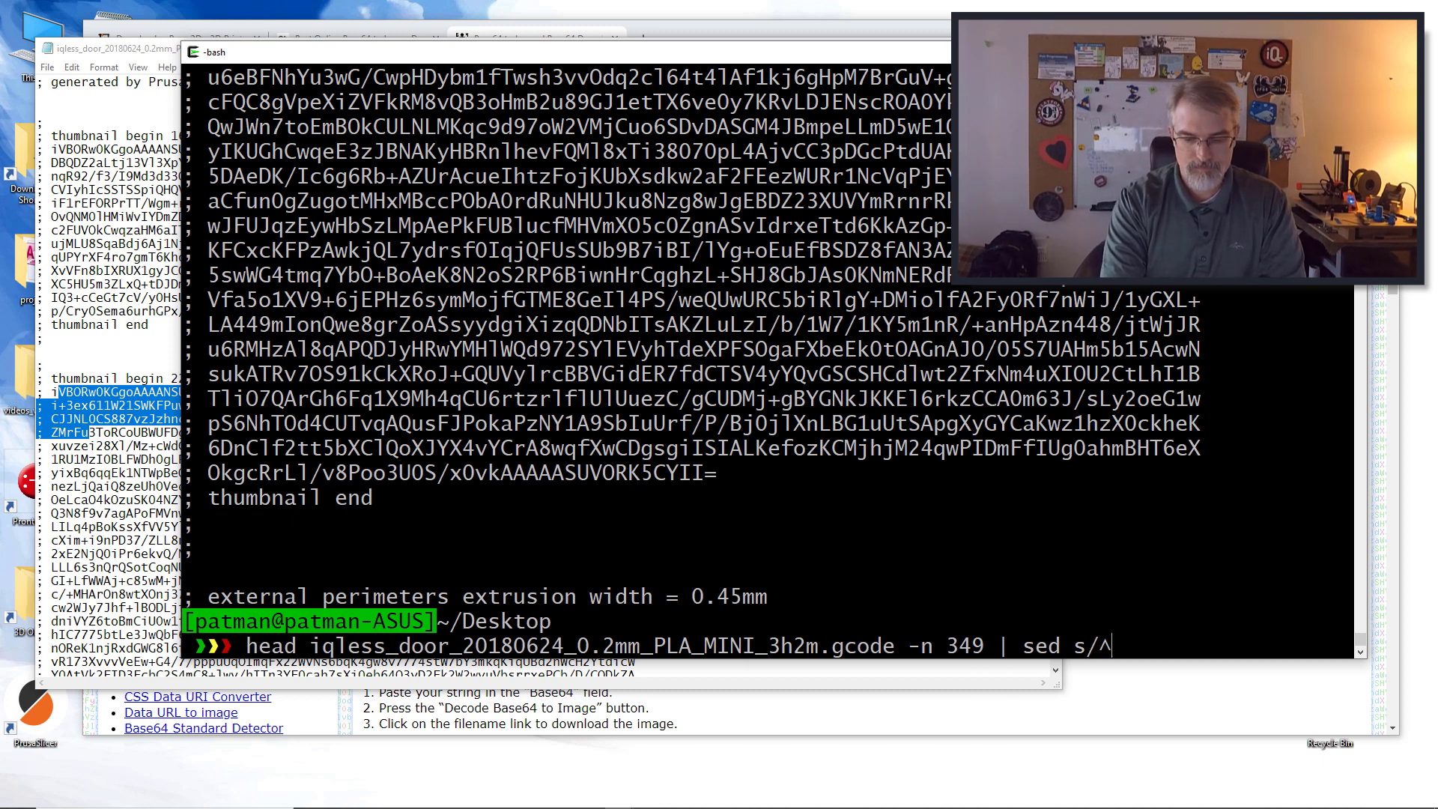
pyautogui.write('; //')
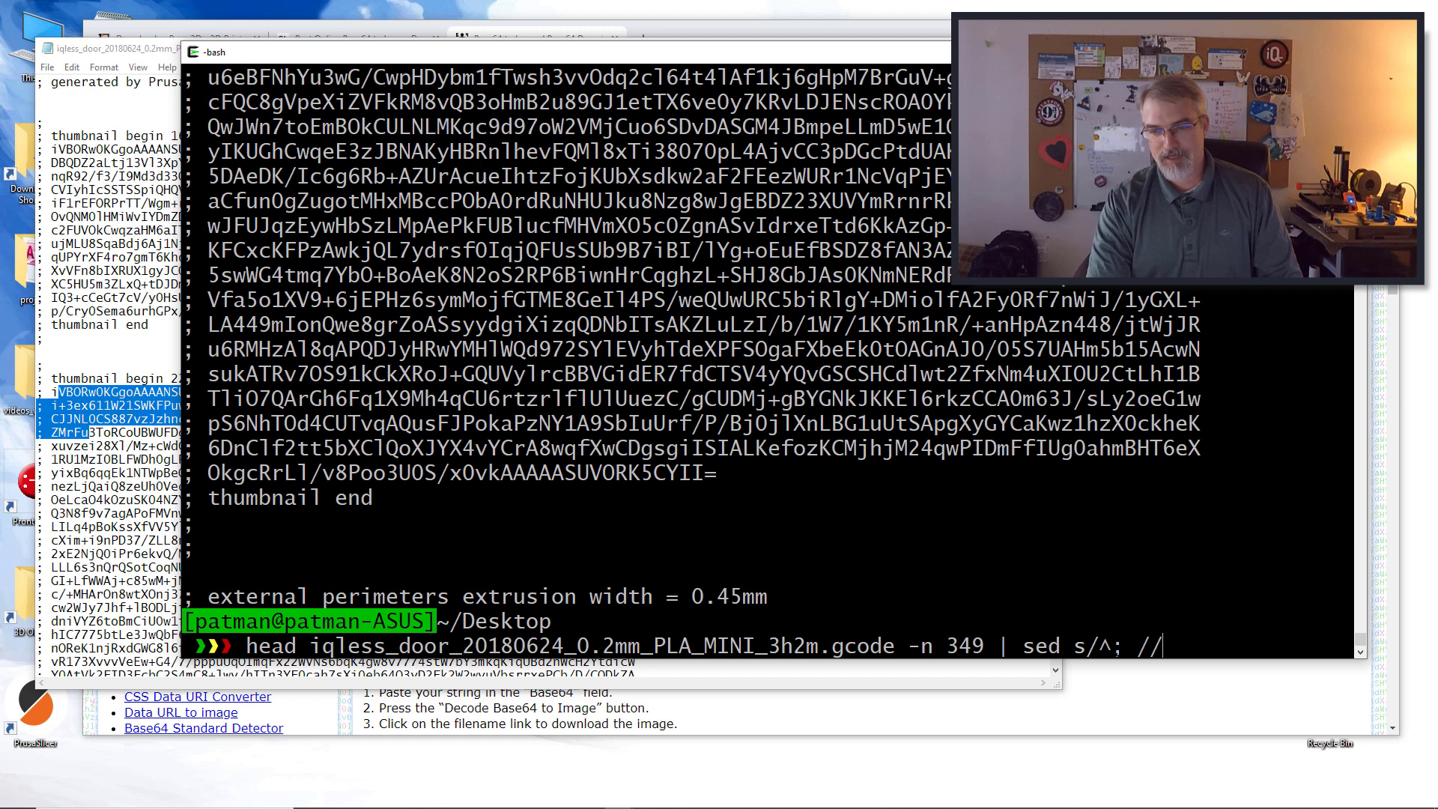
pyautogui.moveTo(1111, 646); pyautogui.dragTo(1134, 646)
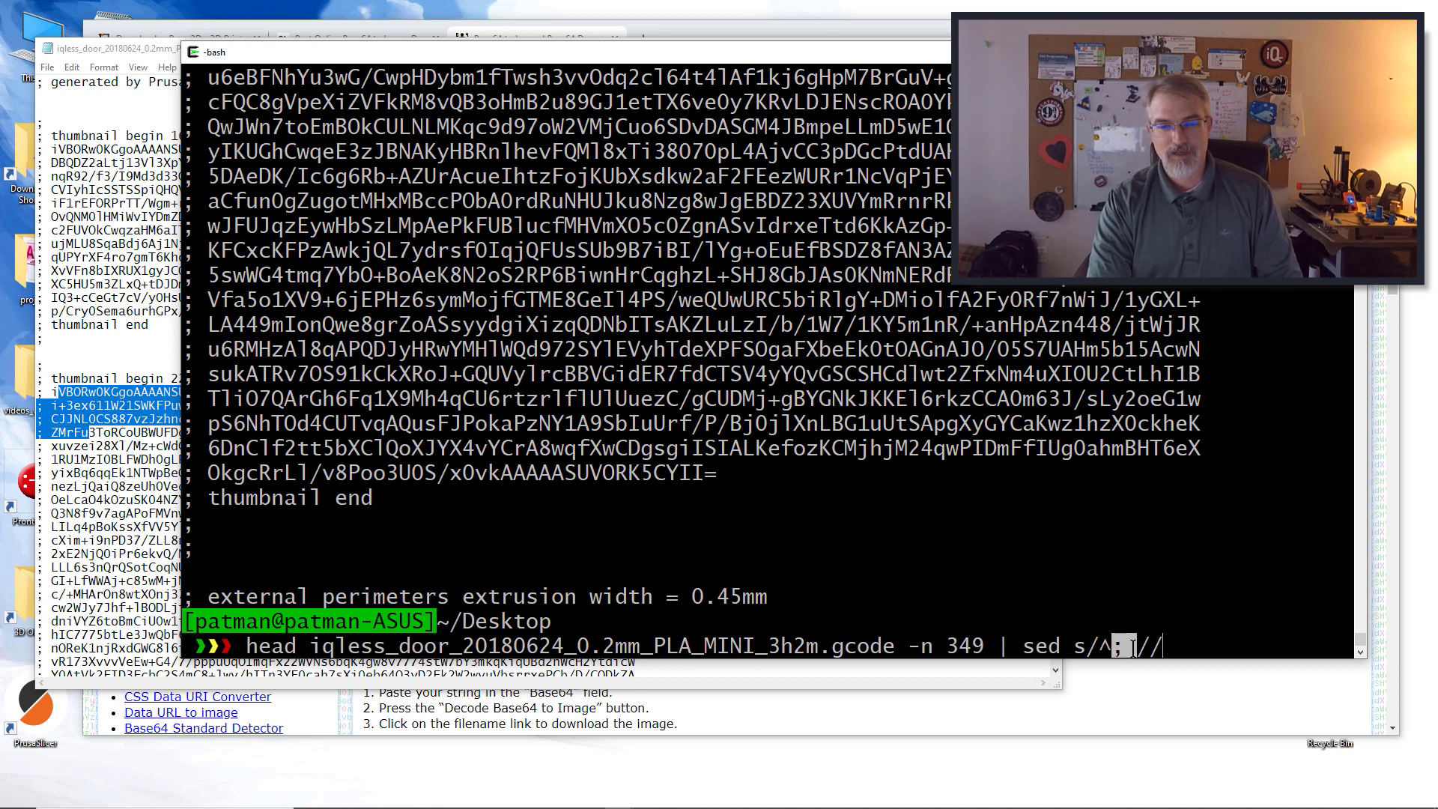
pyautogui.press('Return')
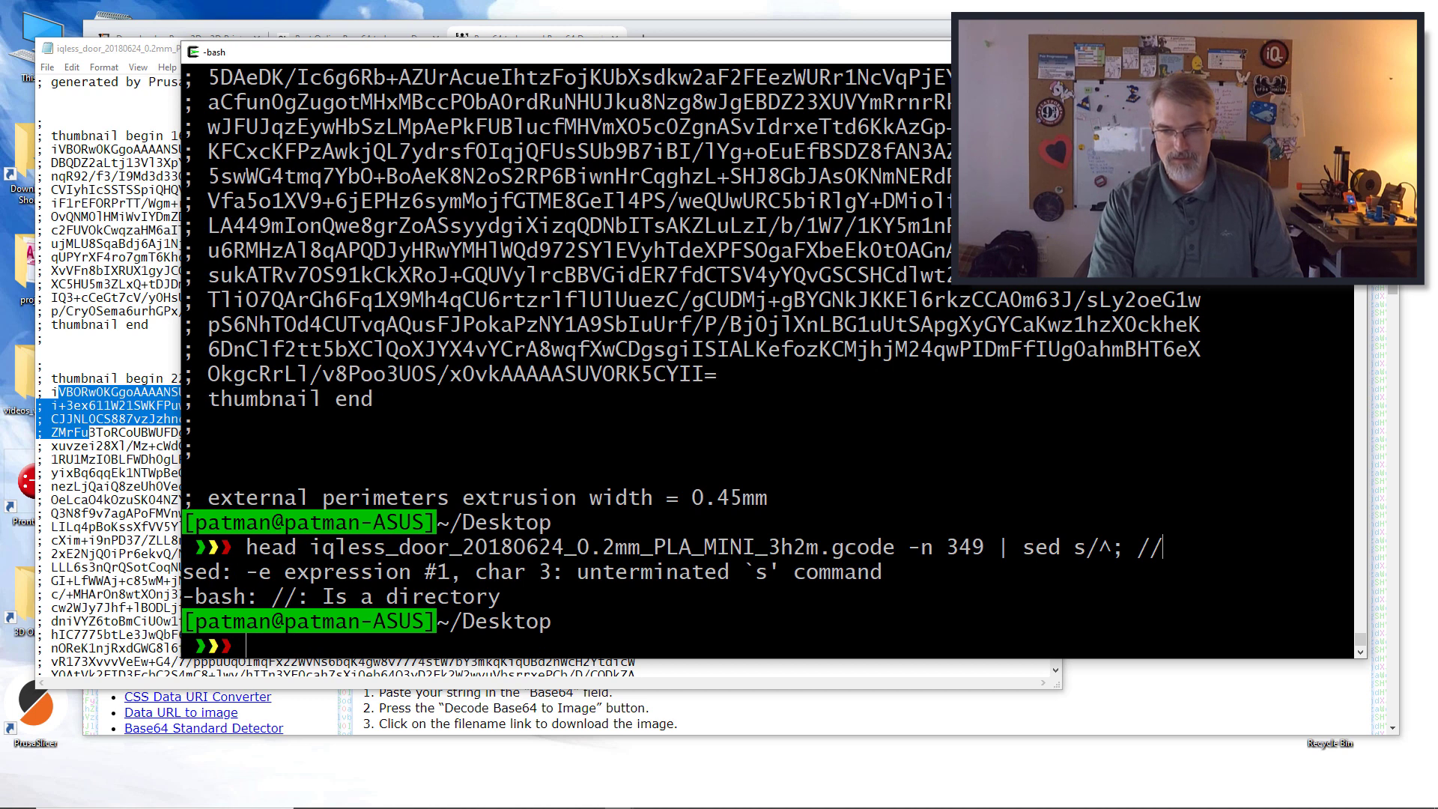
pyautogui.press('Up')
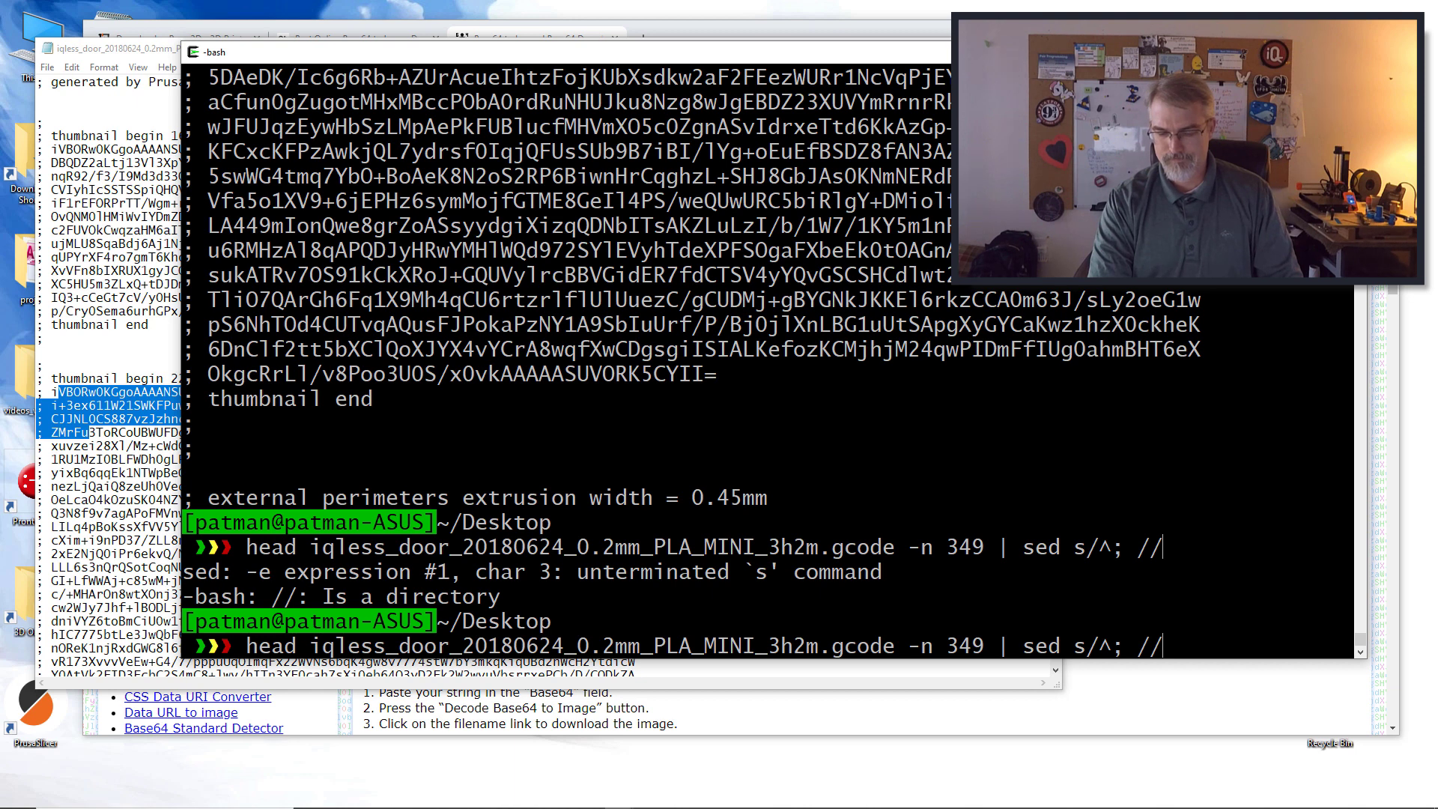
pyautogui.write('g')
pyautogui.press('Return')
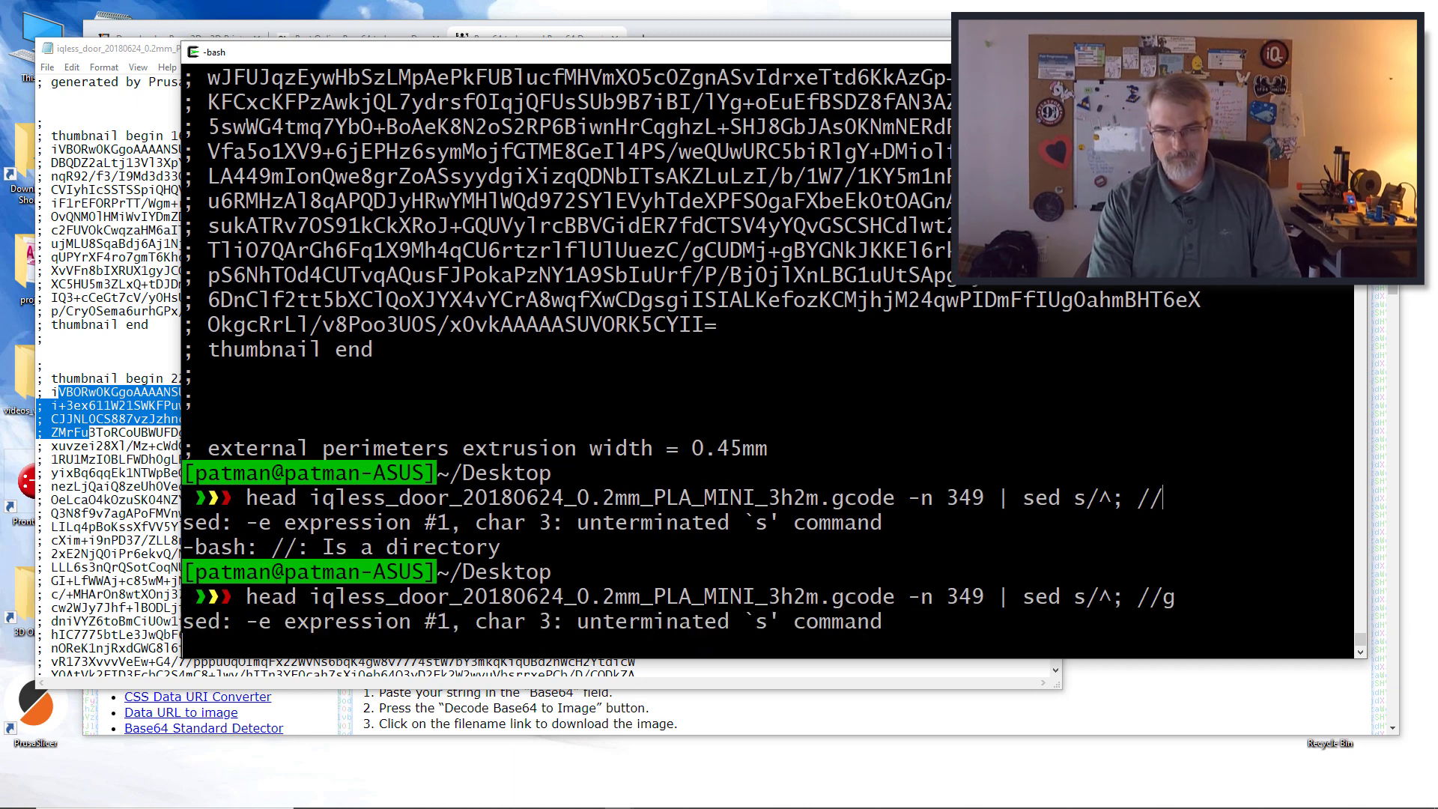
# Rewrite the sed expression with a quoted 's/ pattern.
pyautogui.press('Up')
pyautogui.press('BackSpace')
pyautogui.press('BackSpace')
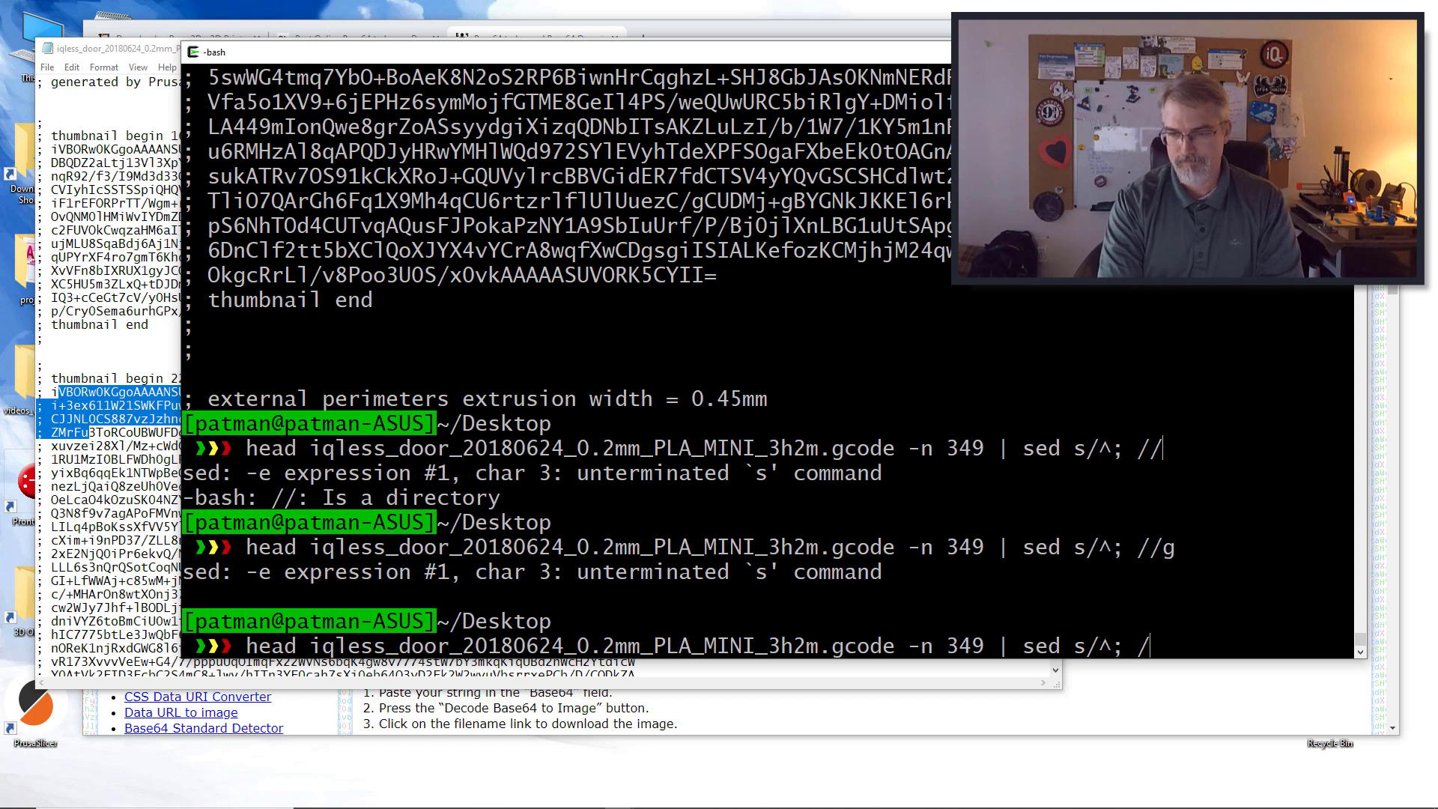
pyautogui.press('BackSpace')
pyautogui.press('BackSpace')
pyautogui.press('BackSpace')
pyautogui.press('BackSpace')
pyautogui.press('BackSpace')
pyautogui.press('BackSpace')
pyautogui.press('BackSpace')
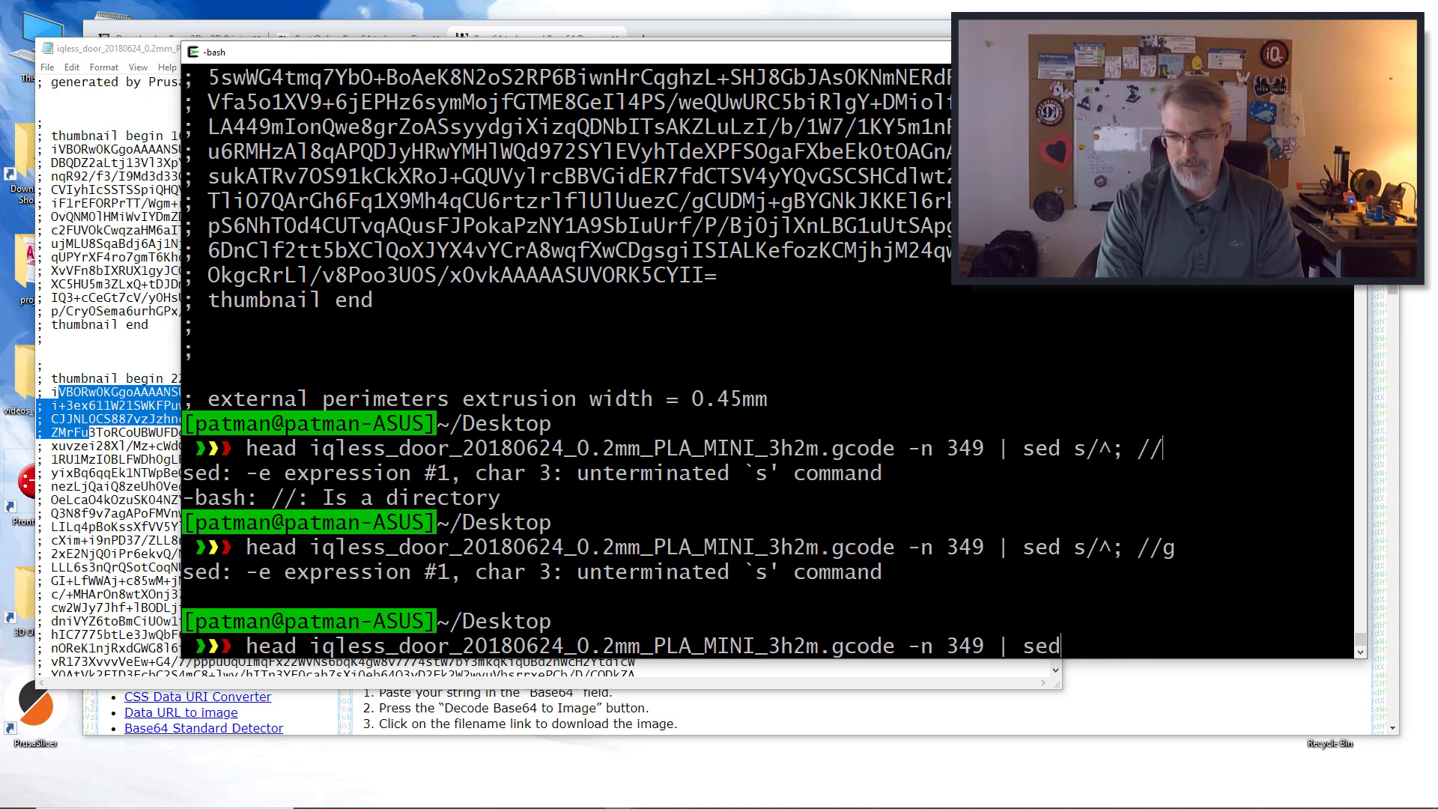
pyautogui.write("'s/^")
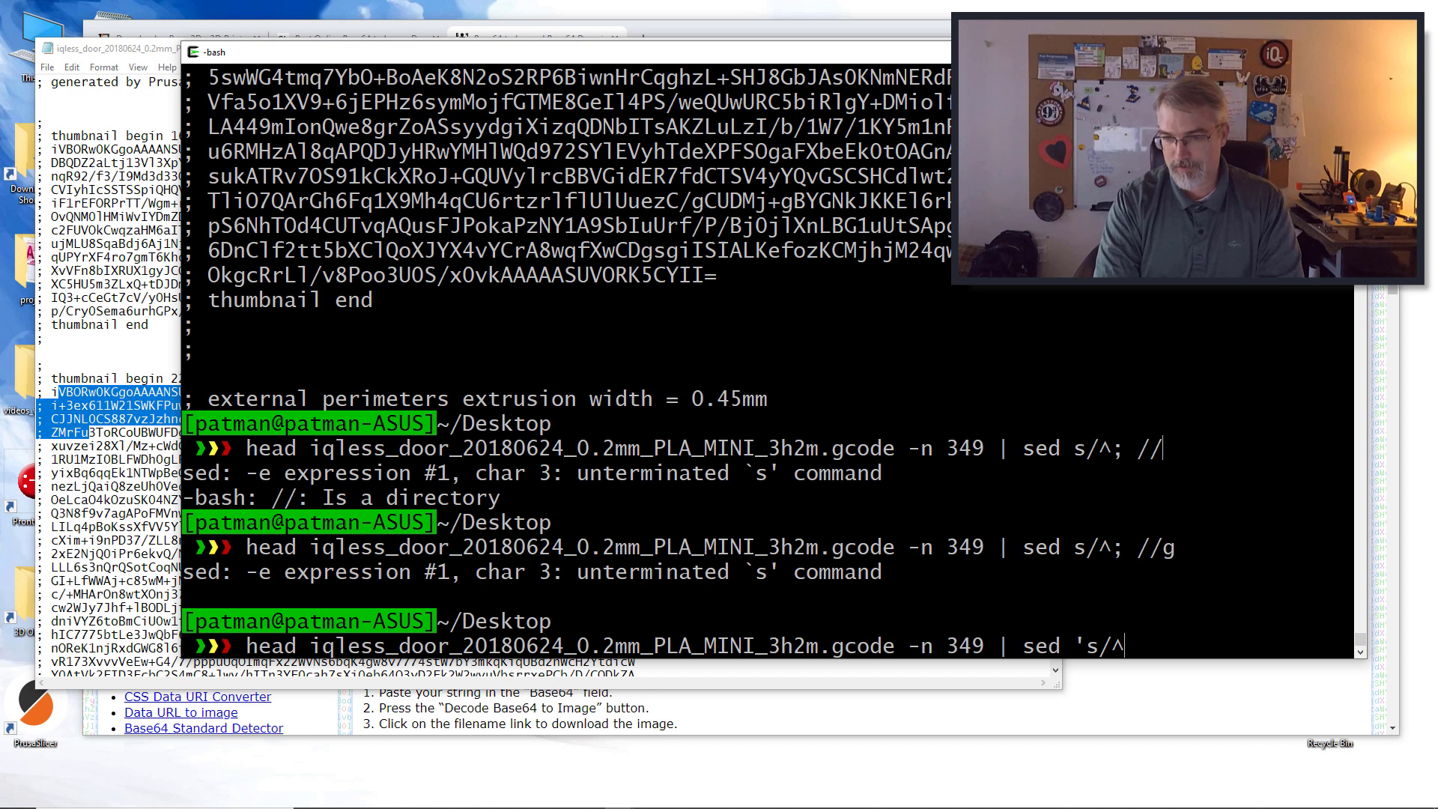
pyautogui.press('Up')
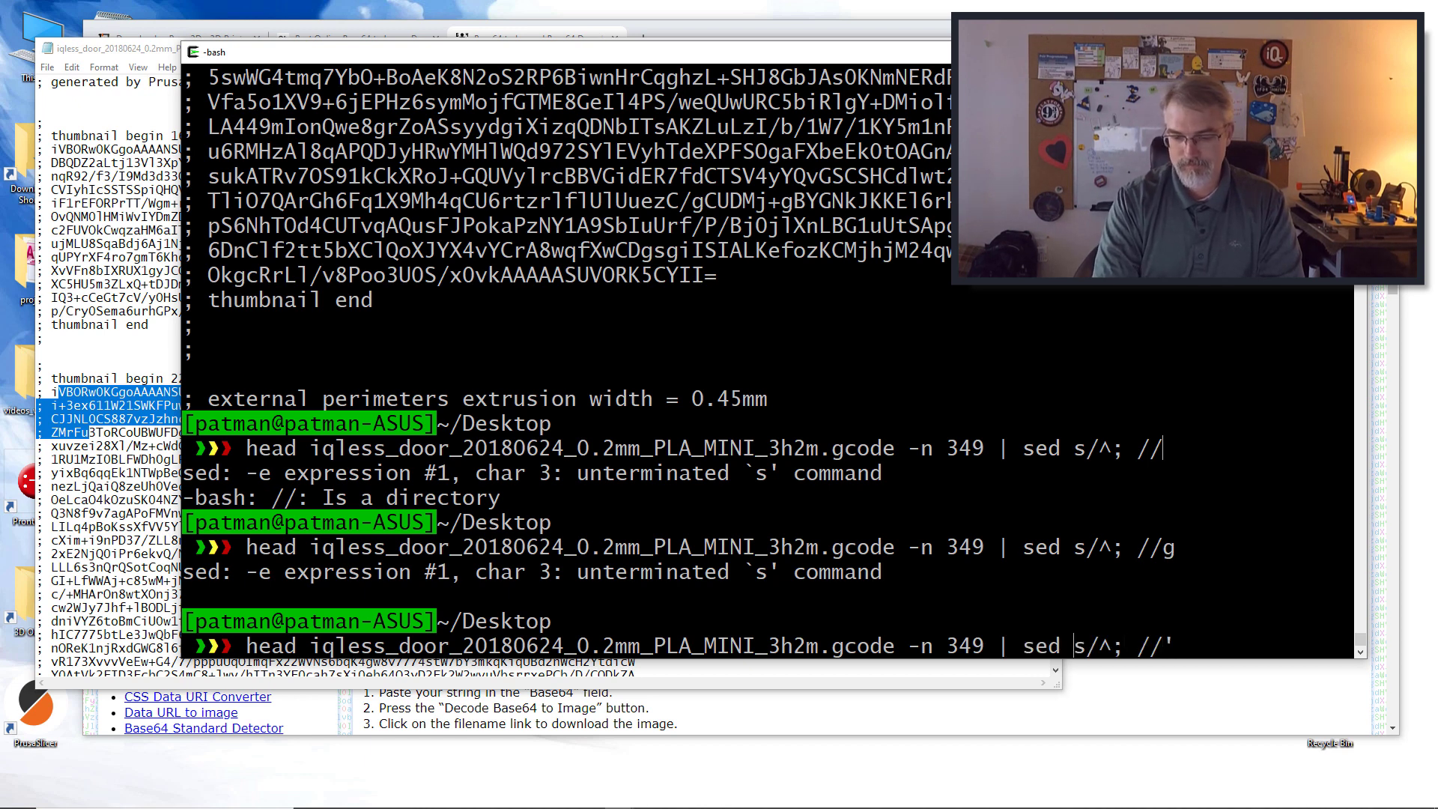
# Rerun the quoted sed command and select the 220x124 thumbnail's base64 lines for copying.
pyautogui.write("'")
pyautogui.press('Return')
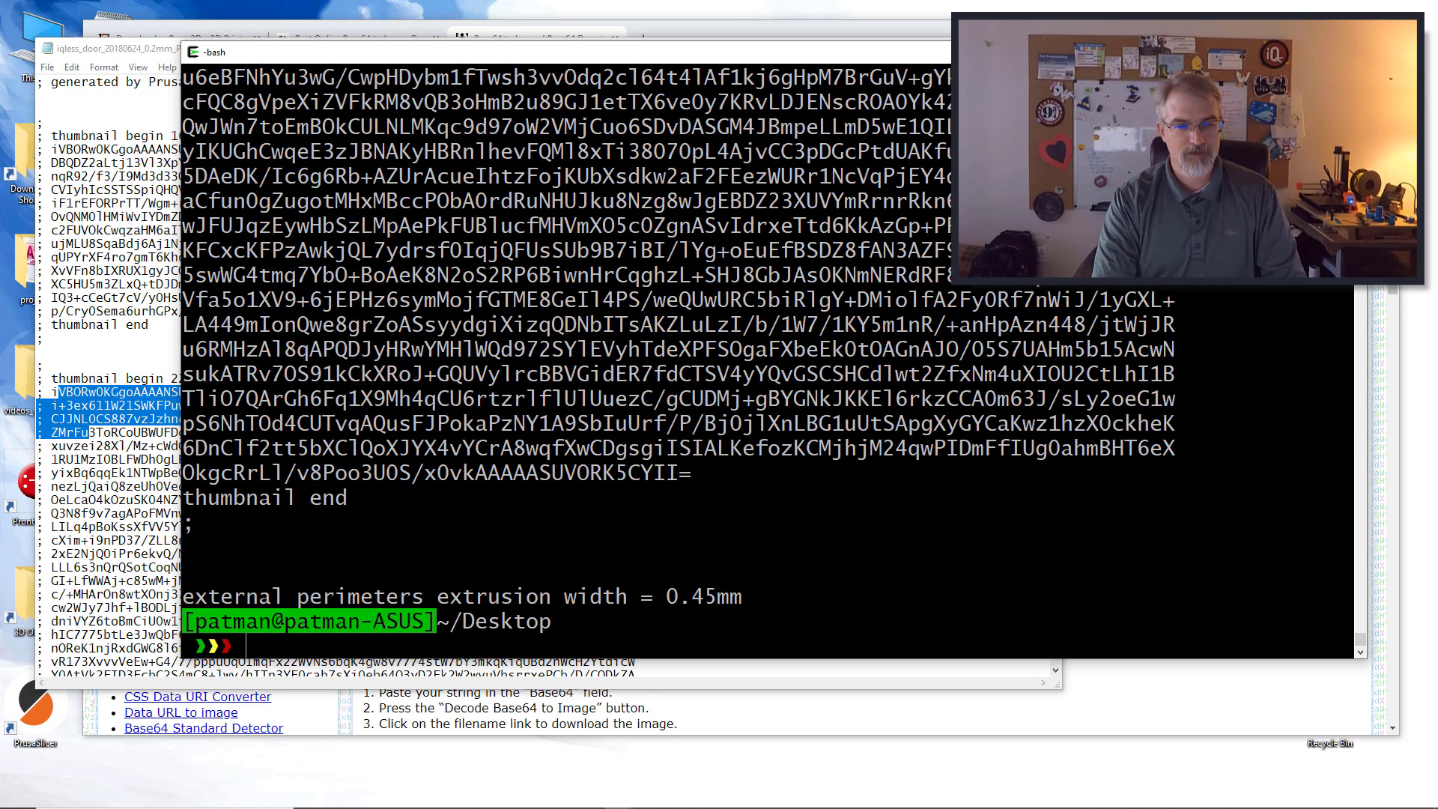
pyautogui.moveTo(1311, 476); pyautogui.dragTo(584, 259)
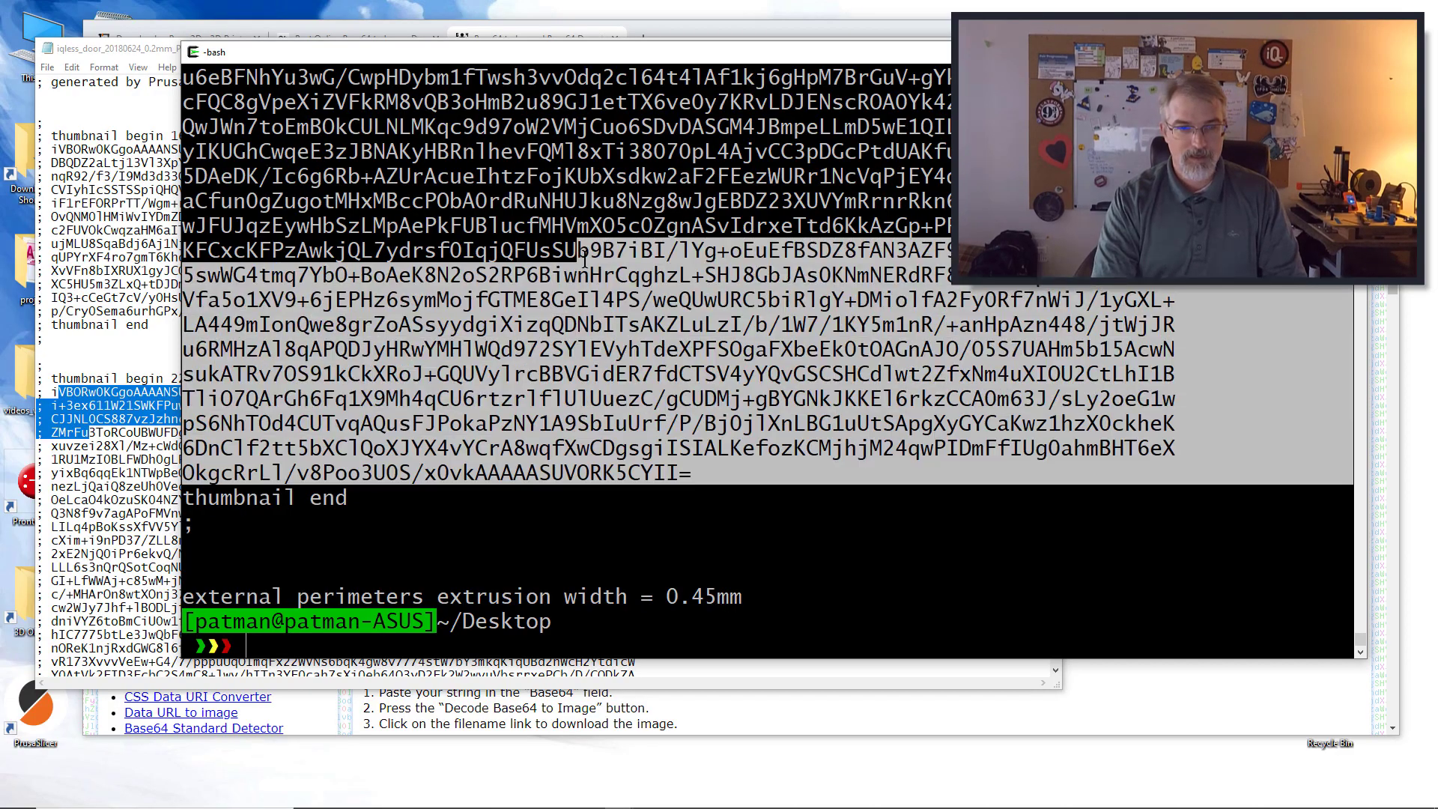
pyautogui.moveTo(546, 52); pyautogui.dragTo(538, 16)
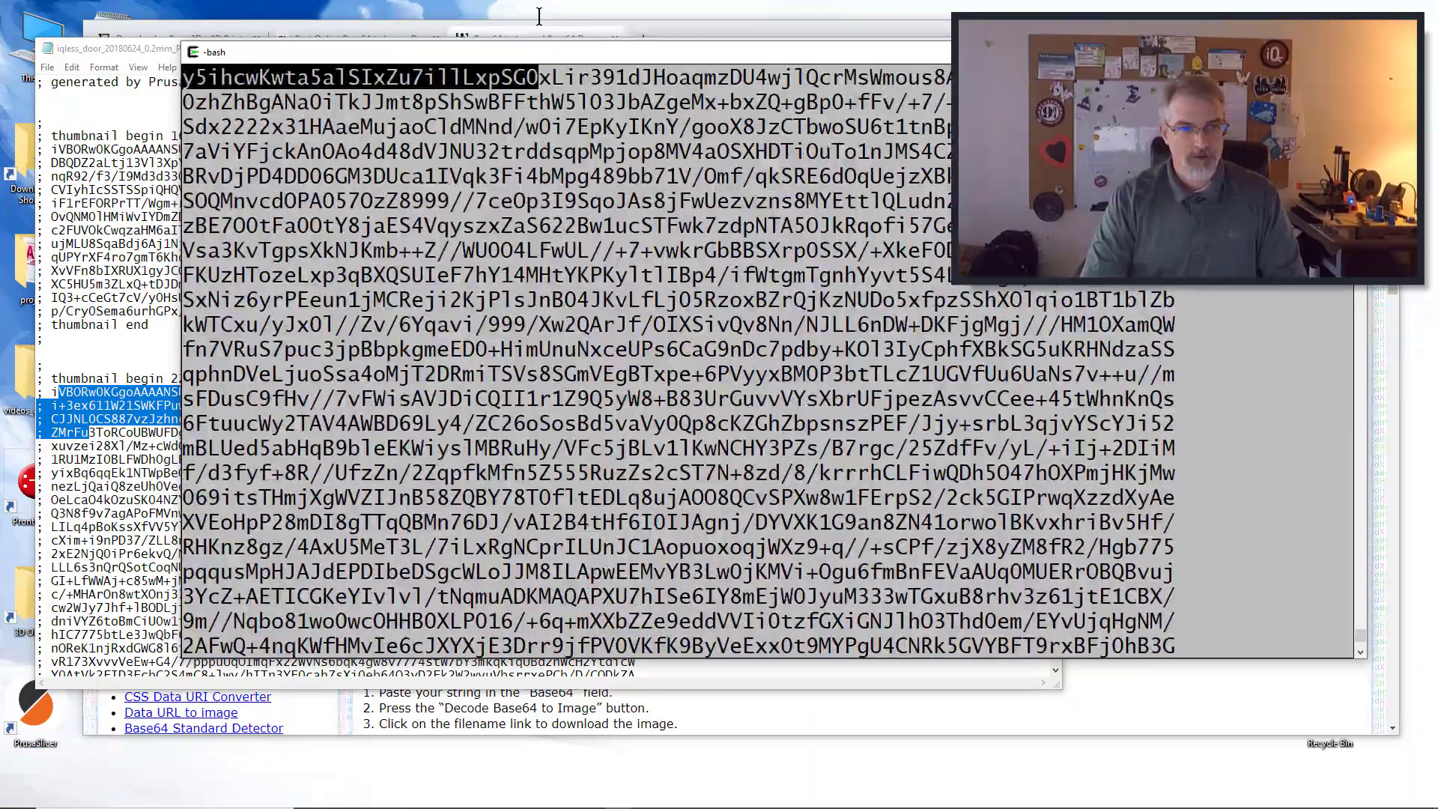
pyautogui.moveTo(538, 13); pyautogui.dragTo(538, 13)
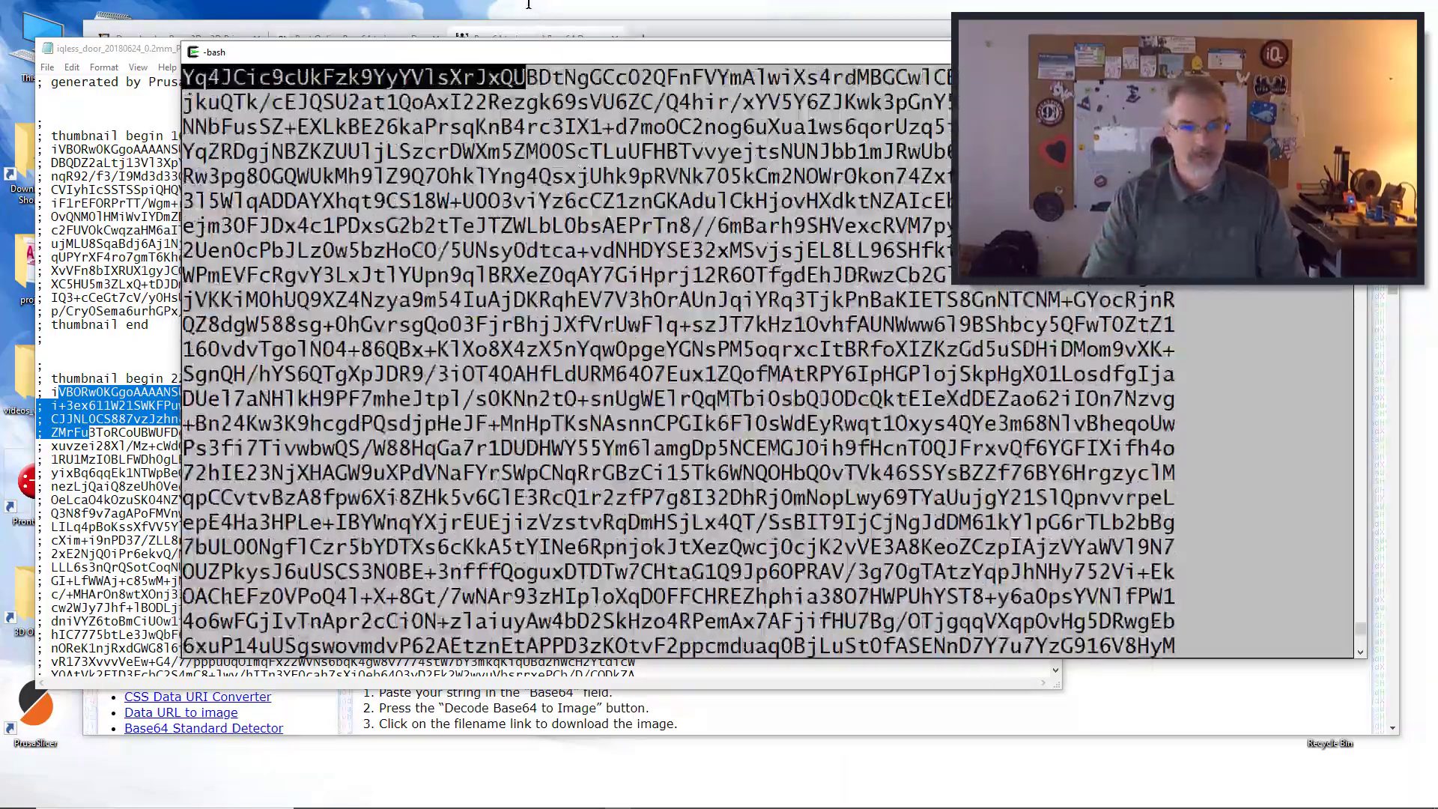
pyautogui.moveTo(529, 4); pyautogui.dragTo(185, 401)
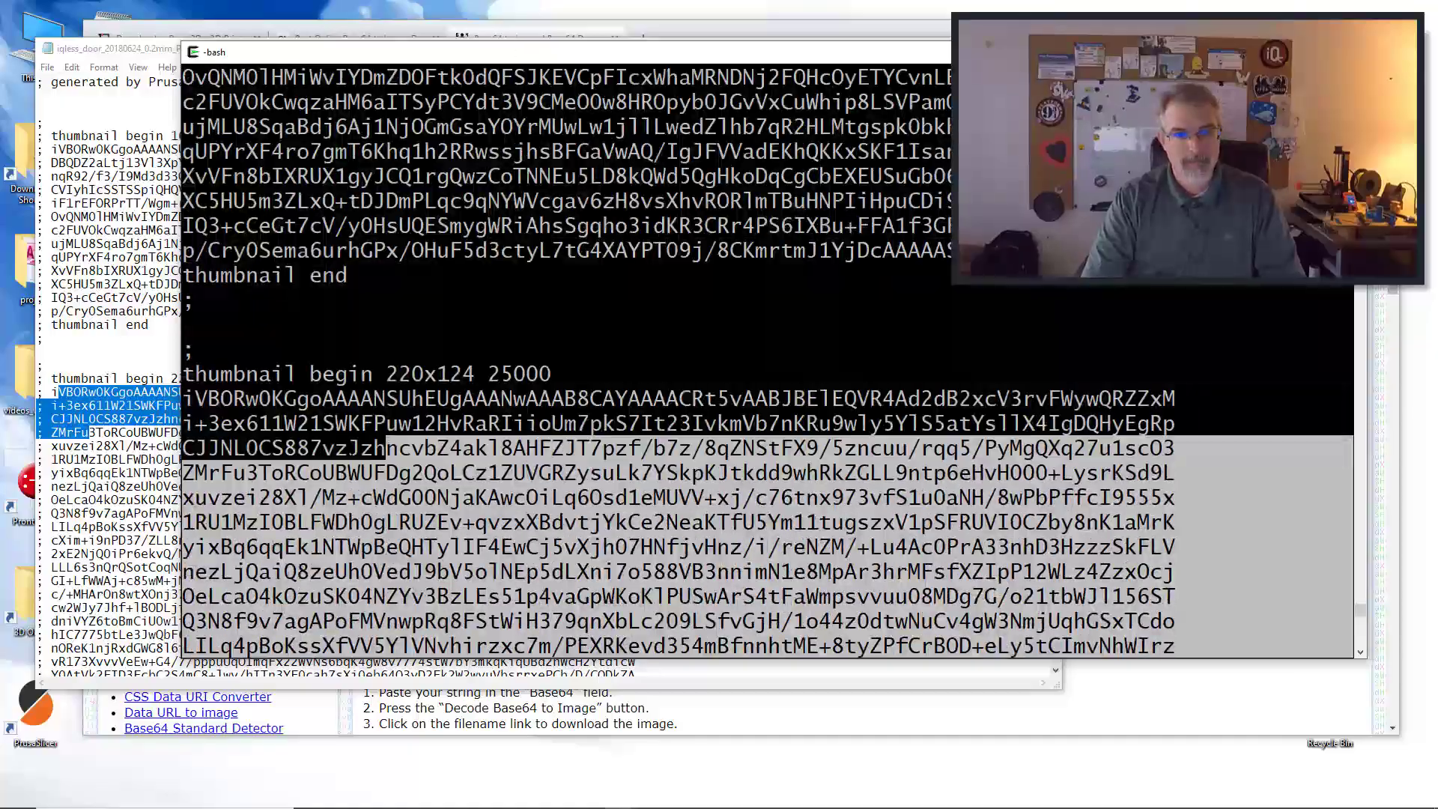
pyautogui.rightClick(187, 411)
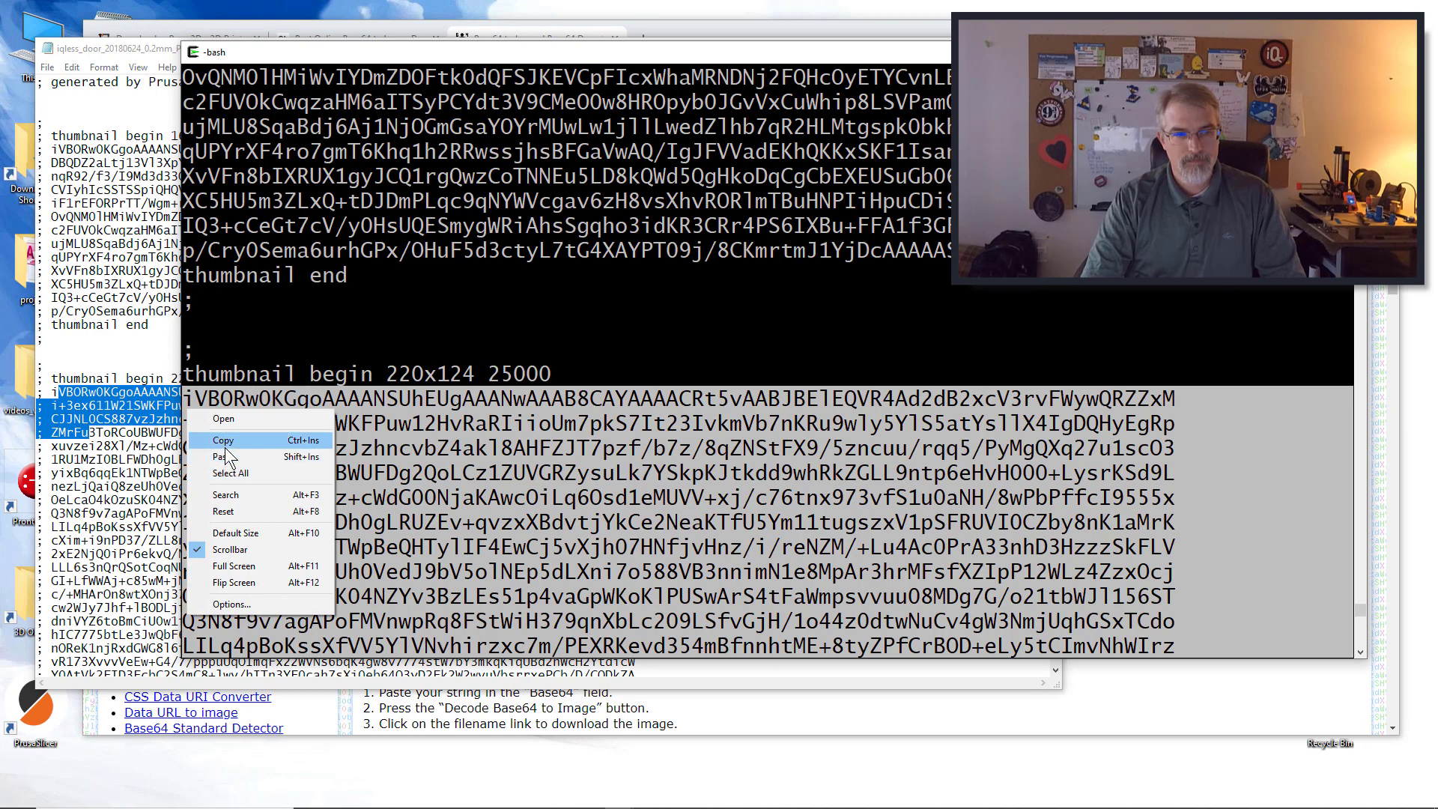
# Copy the 220x124 base64 into Base64.Guru, replacing the old string, and decode it to an 18.31 KB PNG.
pyautogui.click(225, 443)
pyautogui.click(653, 33)
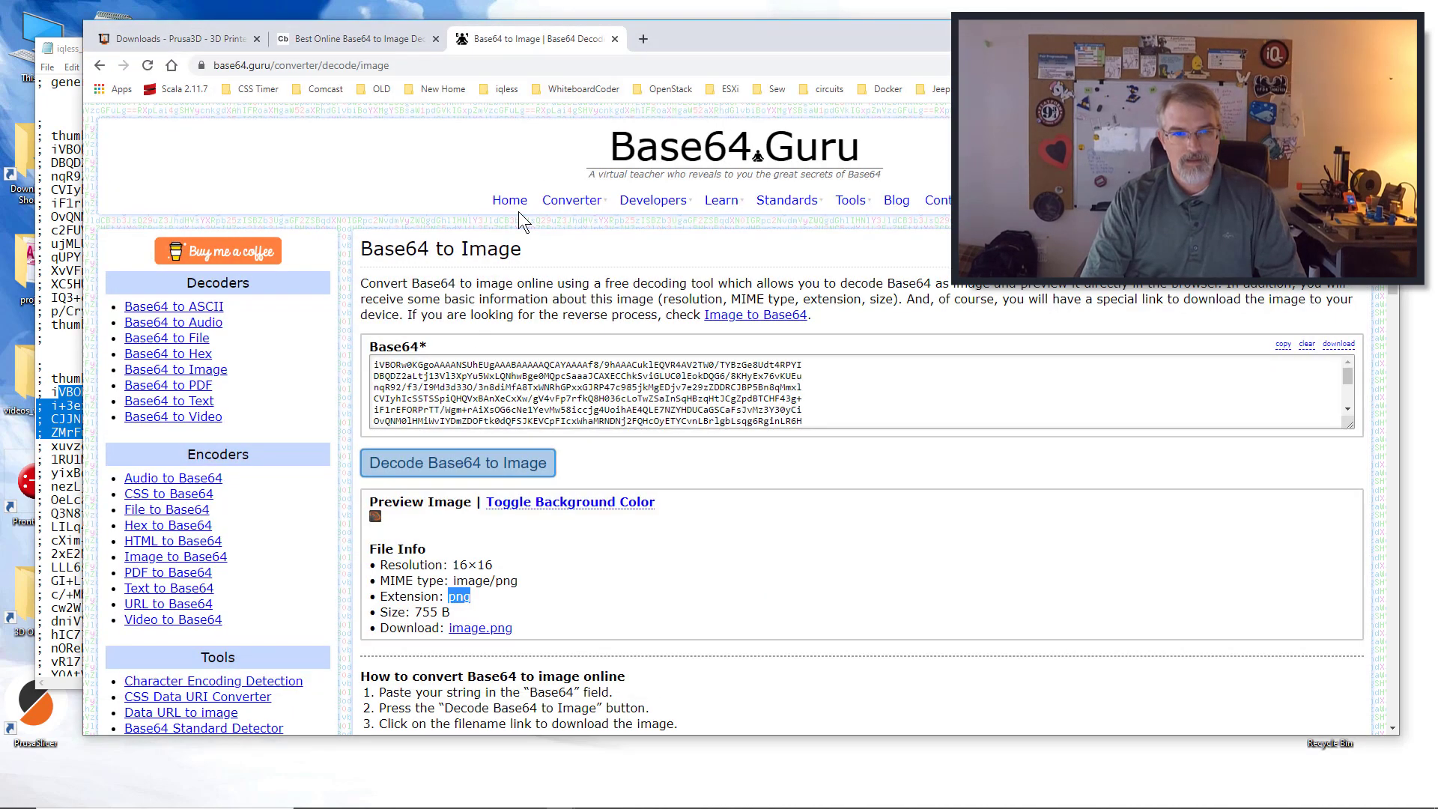
pyautogui.click(461, 367)
pyautogui.hotkey('ctrl', 'a')
pyautogui.hotkey('ctrl', 'v')
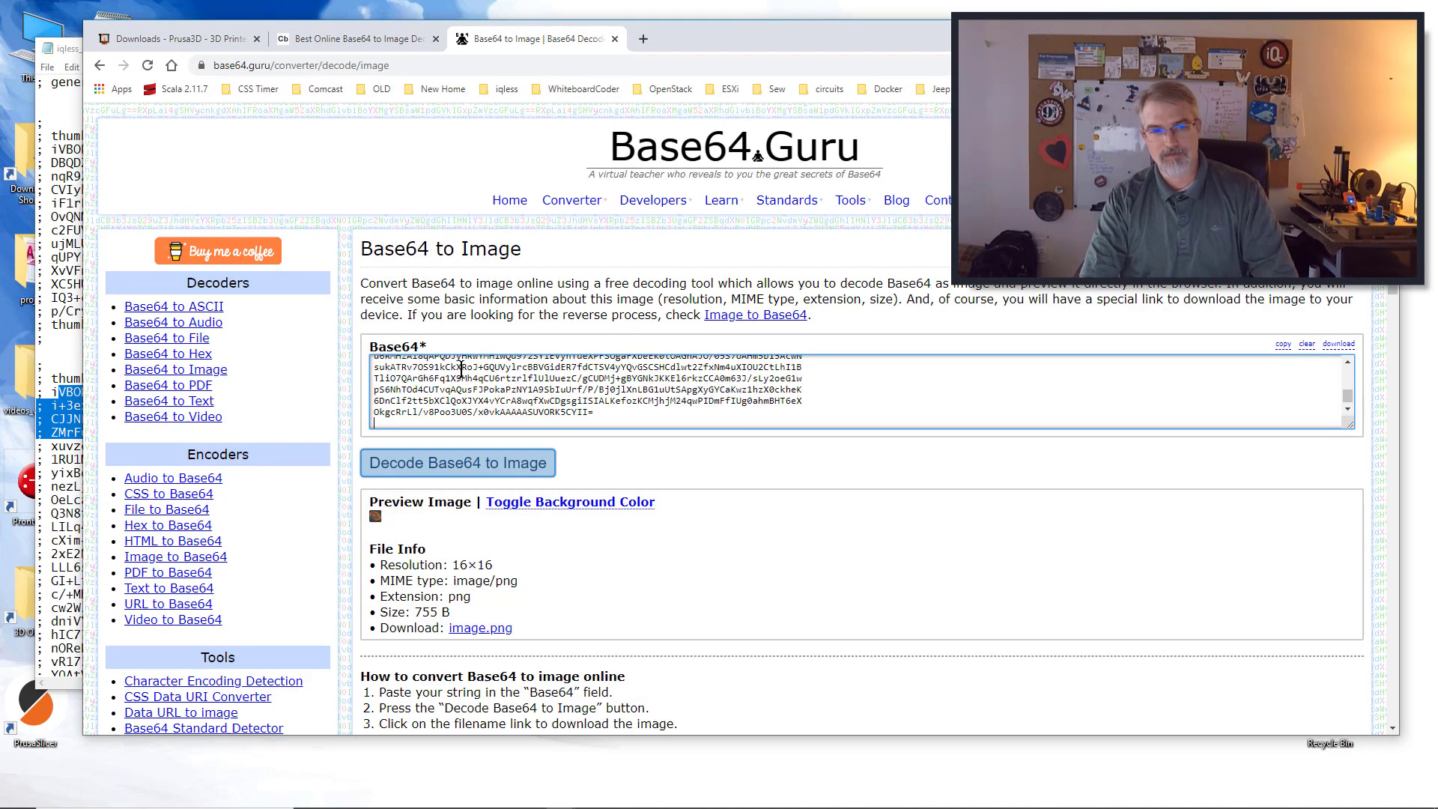
pyautogui.click(458, 462)
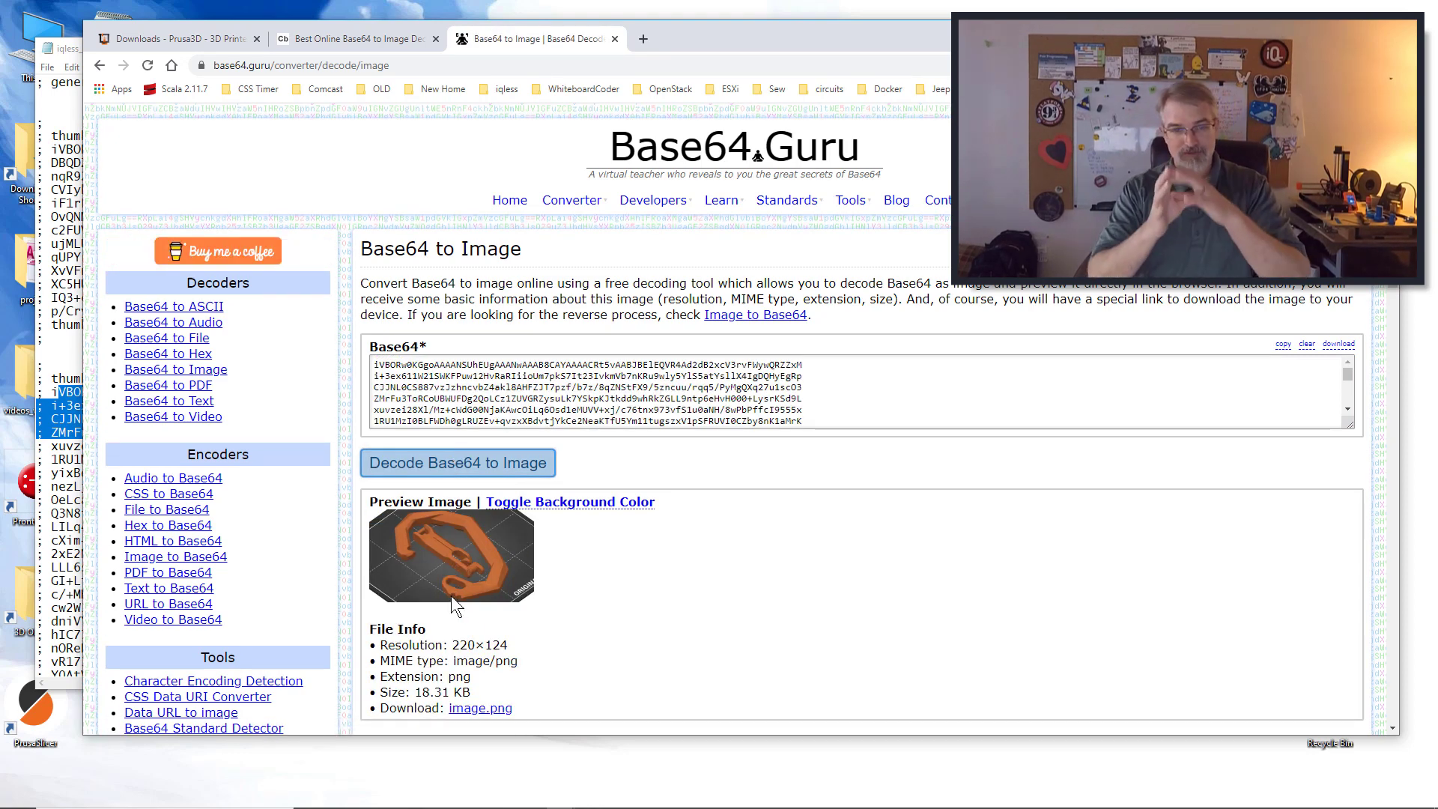
# Convert the 220x124 thumbnail base64 in Code Beautify and compare it with the Base64.Guru preview.
pyautogui.click(347, 39)
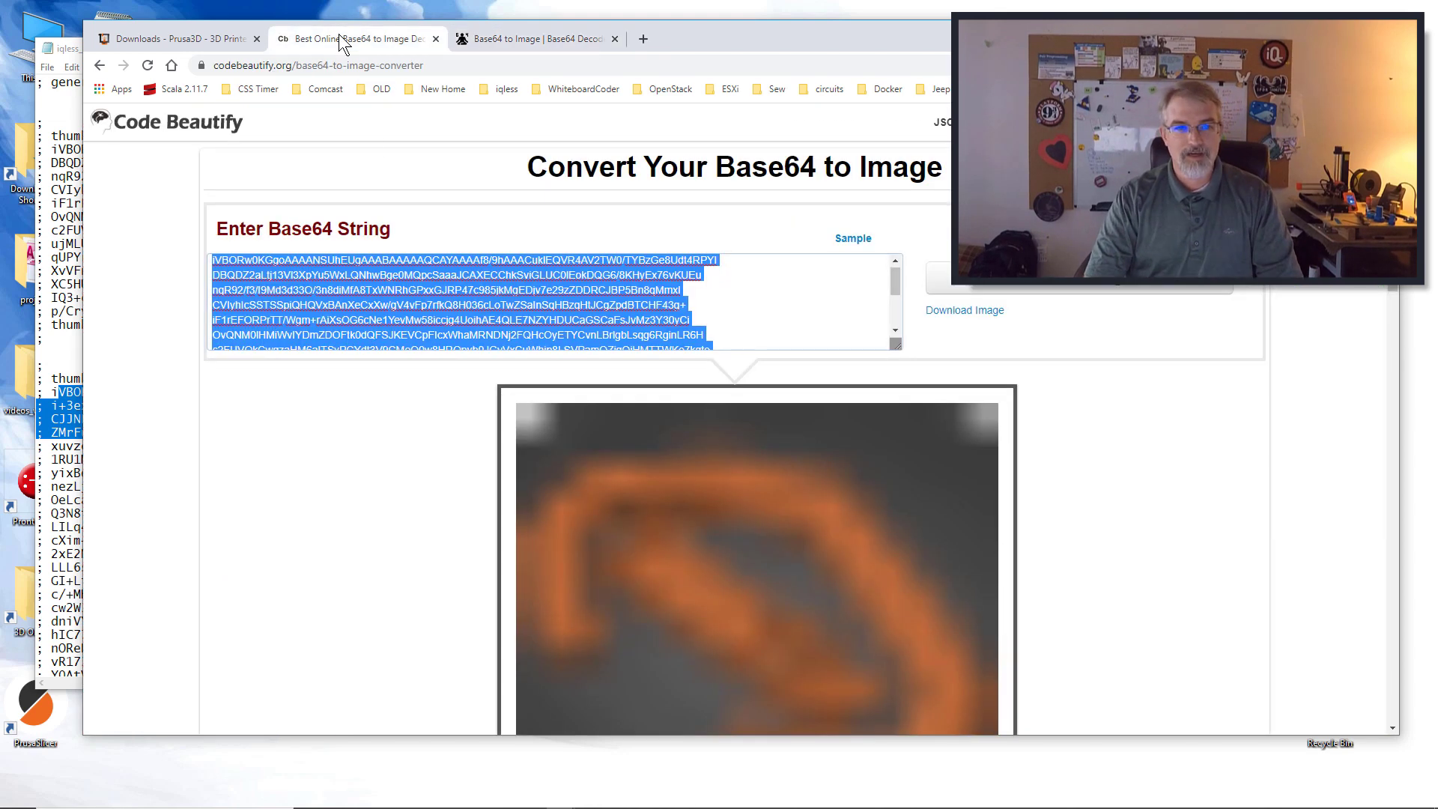
pyautogui.click(457, 281)
pyautogui.hotkey('ctrl', 'a')
pyautogui.hotkey('ctrl', 'v')
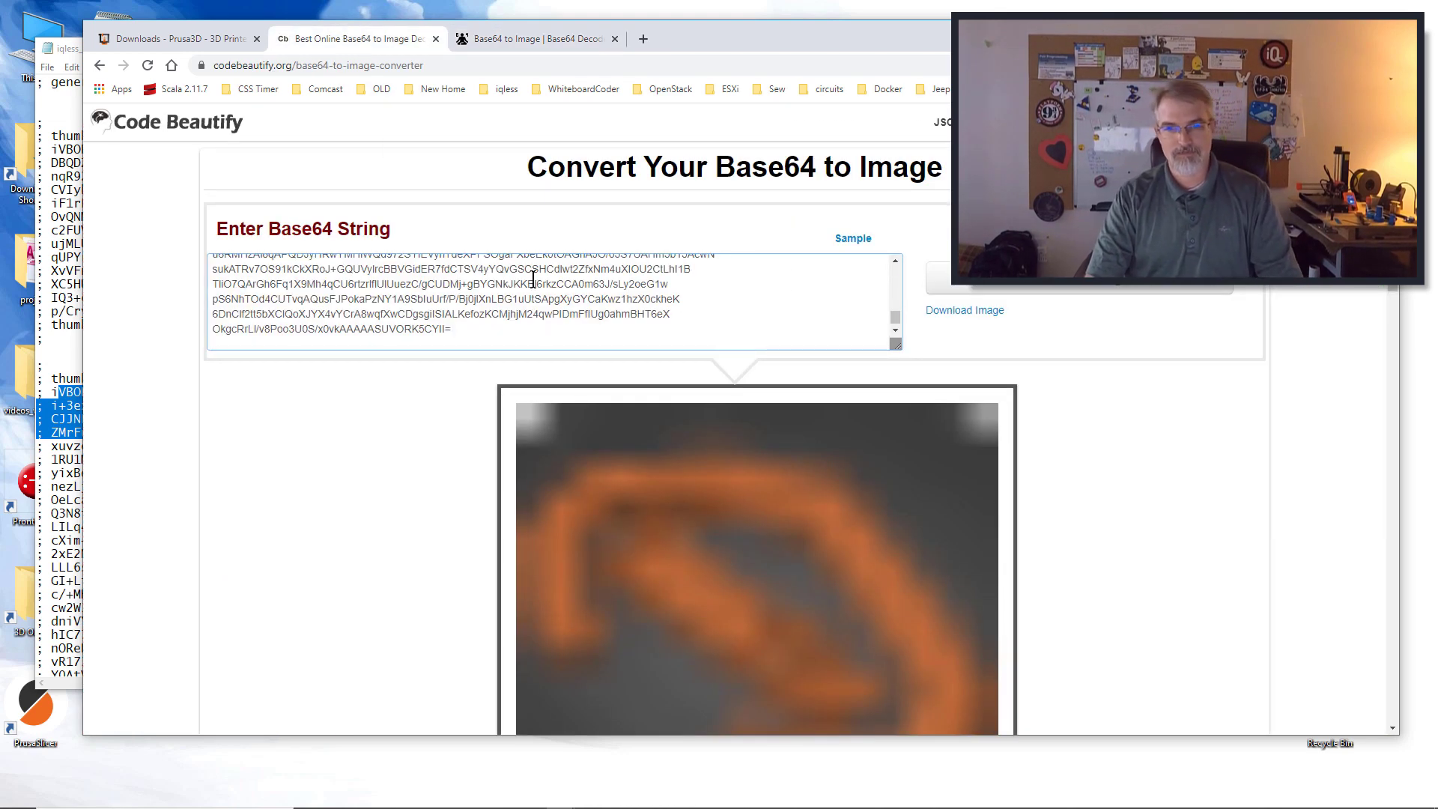
pyautogui.click(954, 290)
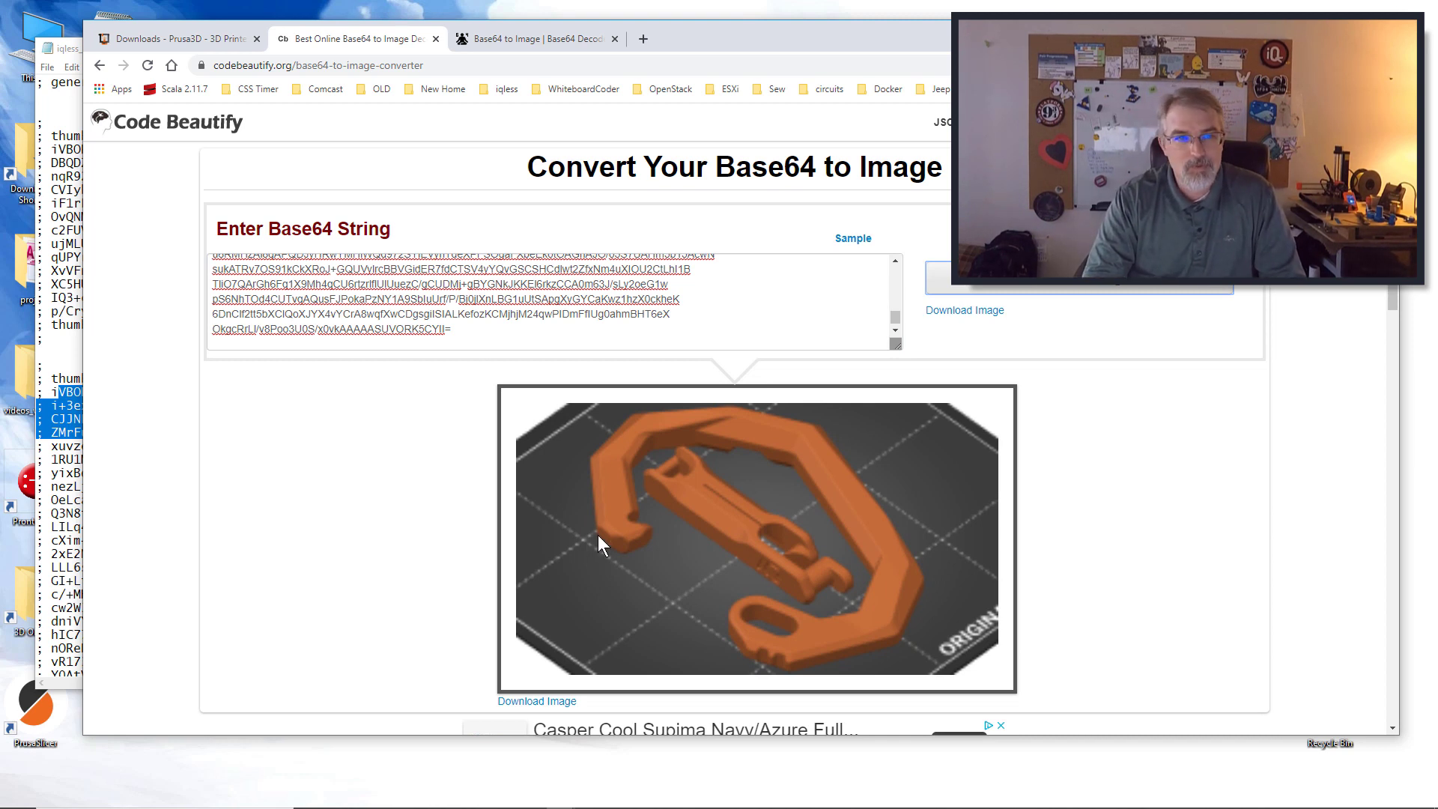
pyautogui.click(528, 39)
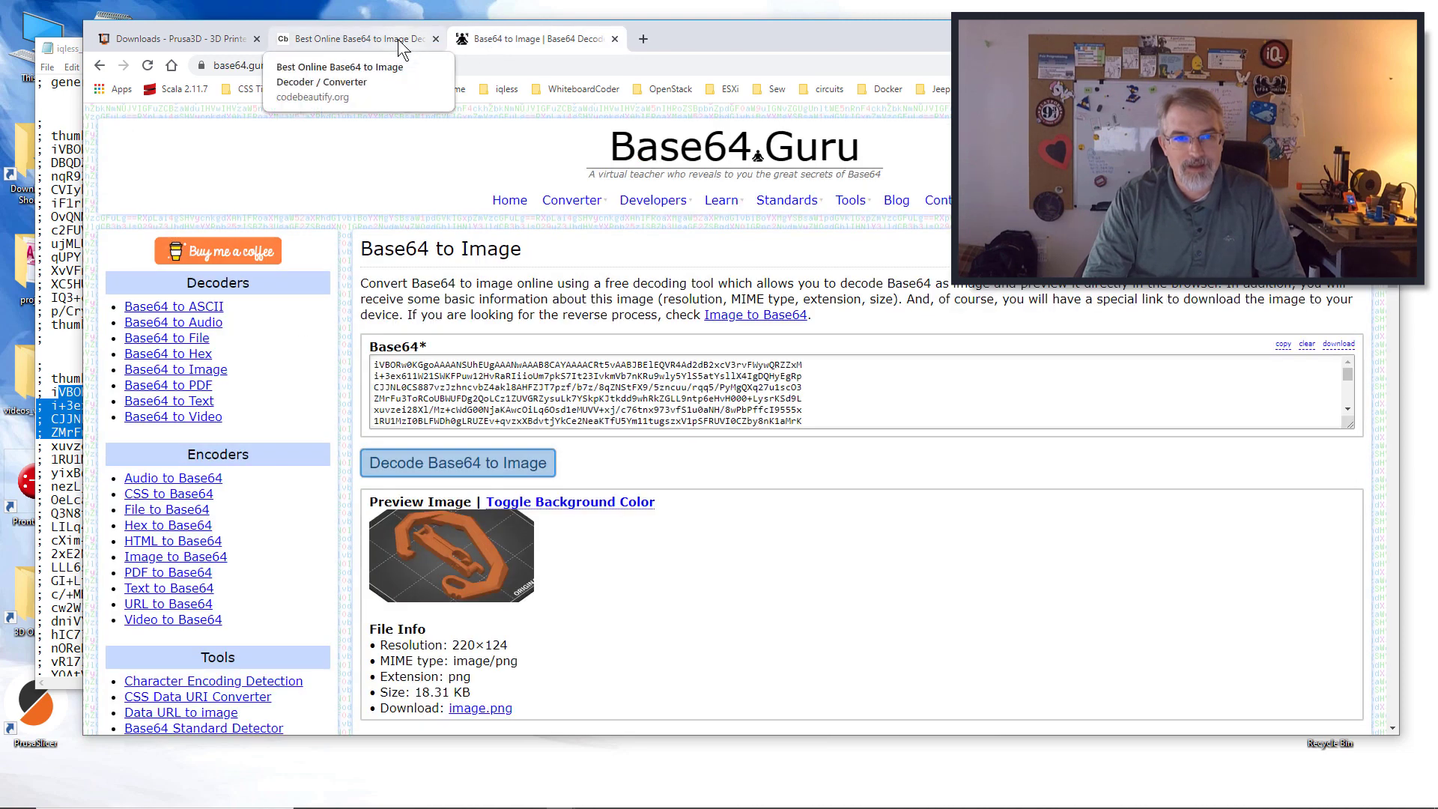
pyautogui.click(400, 41)
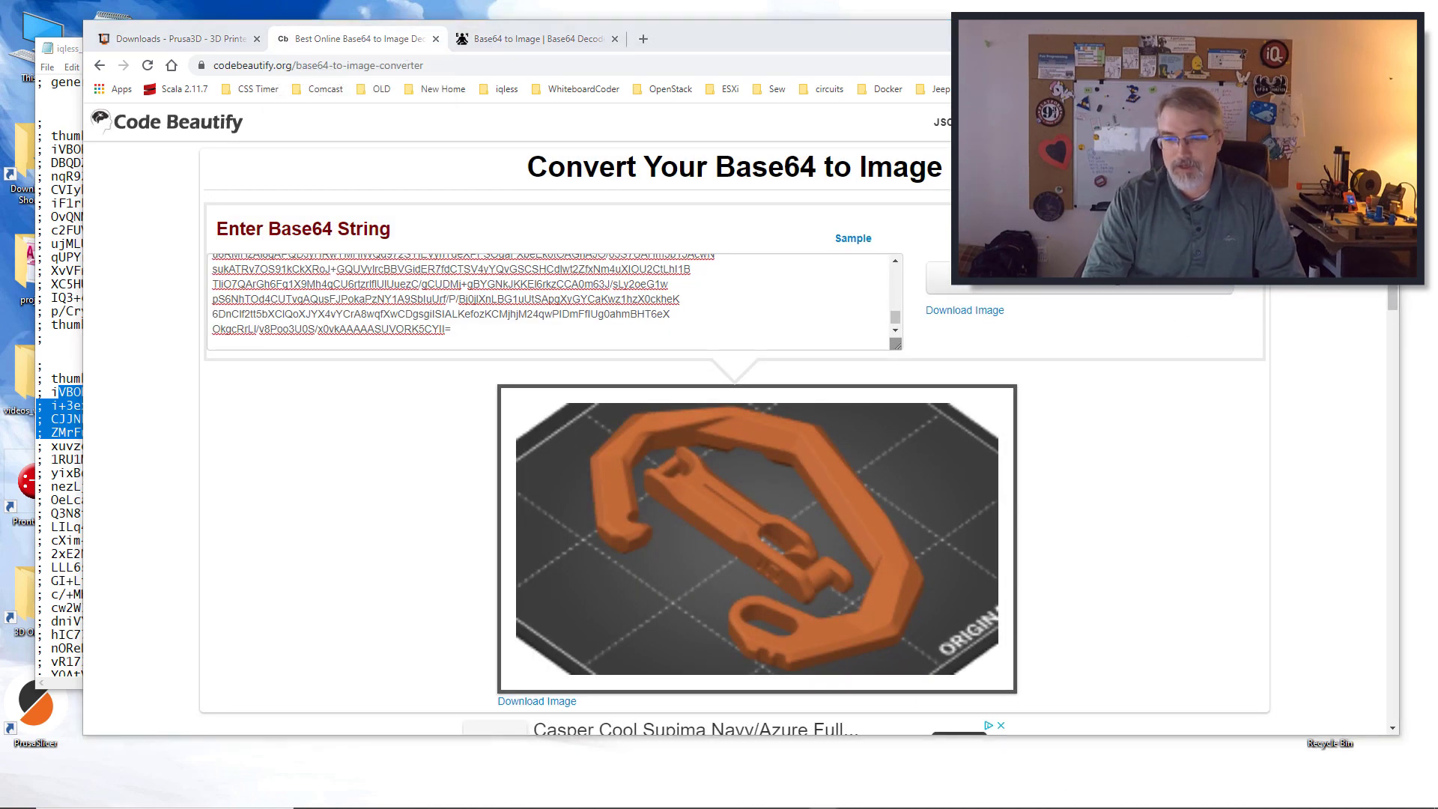